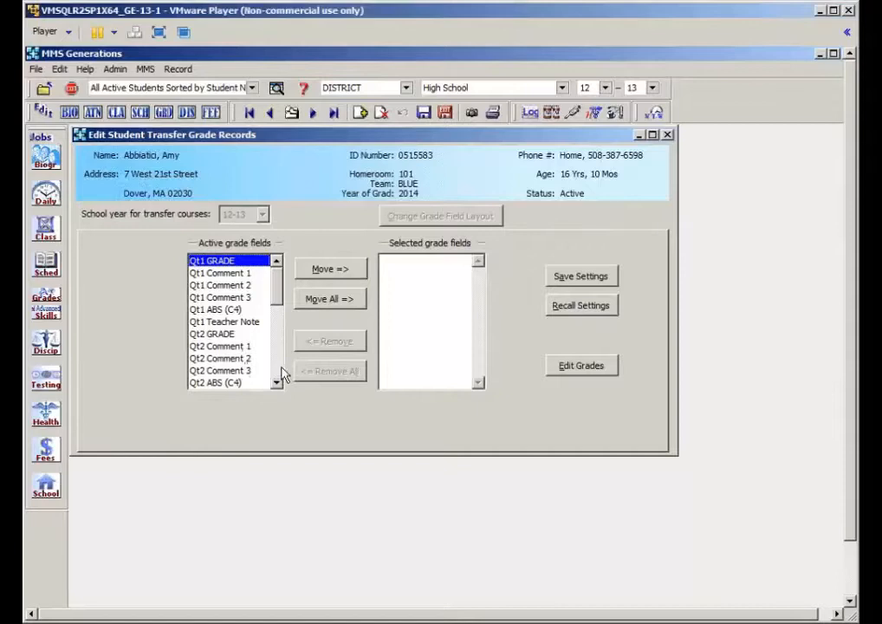
# - Look through the active grade fields down to the FAV fields, and open the grade schemes editor
pyautogui.scroll(-4, 279, 376)
pyautogui.scroll(-3, 279, 376)
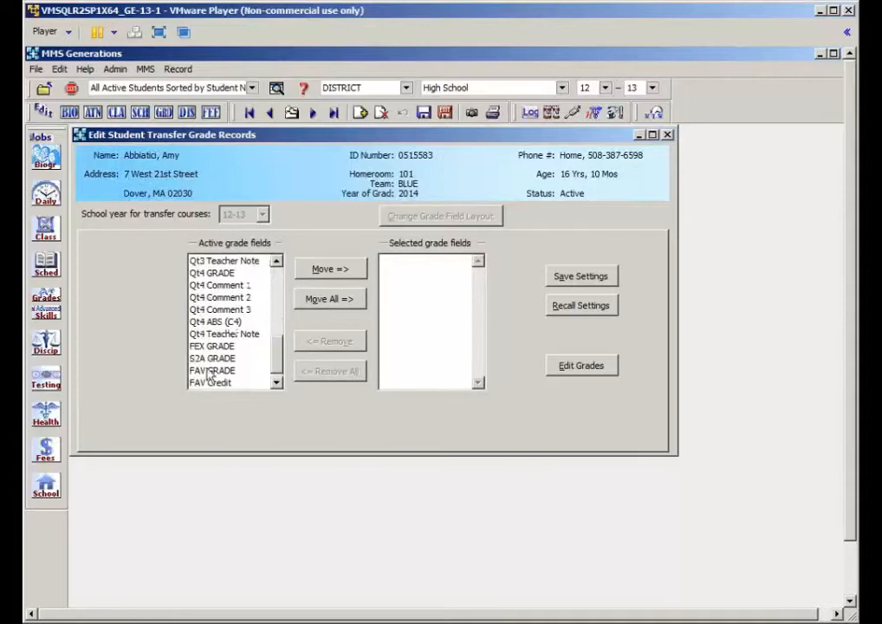
pyautogui.click(55, 308)
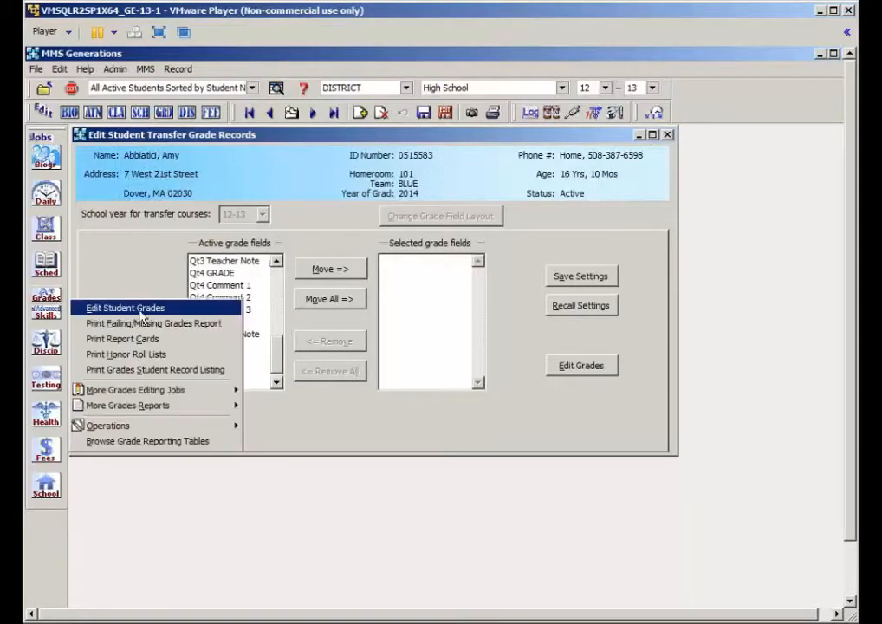
pyautogui.moveTo(197, 396)
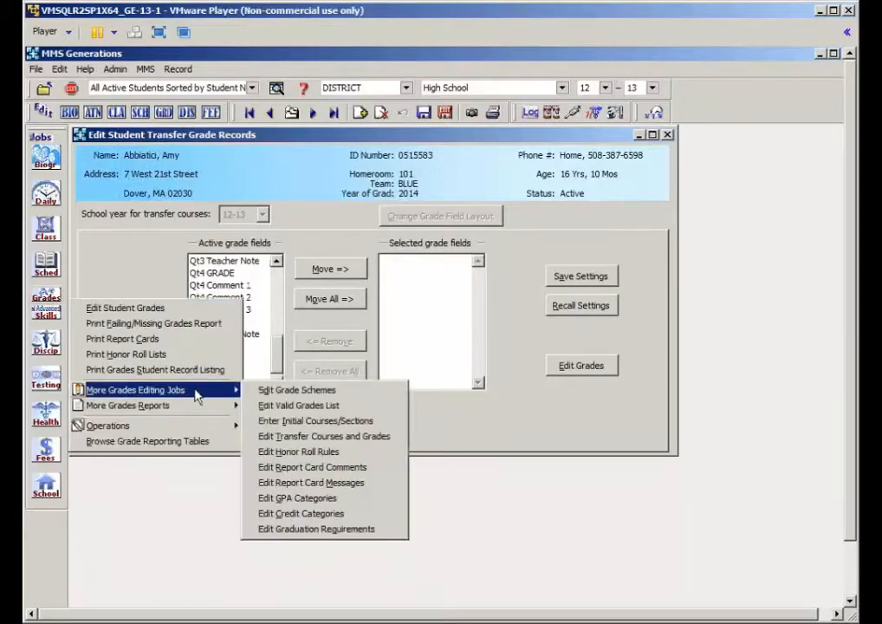
pyautogui.click(292, 391)
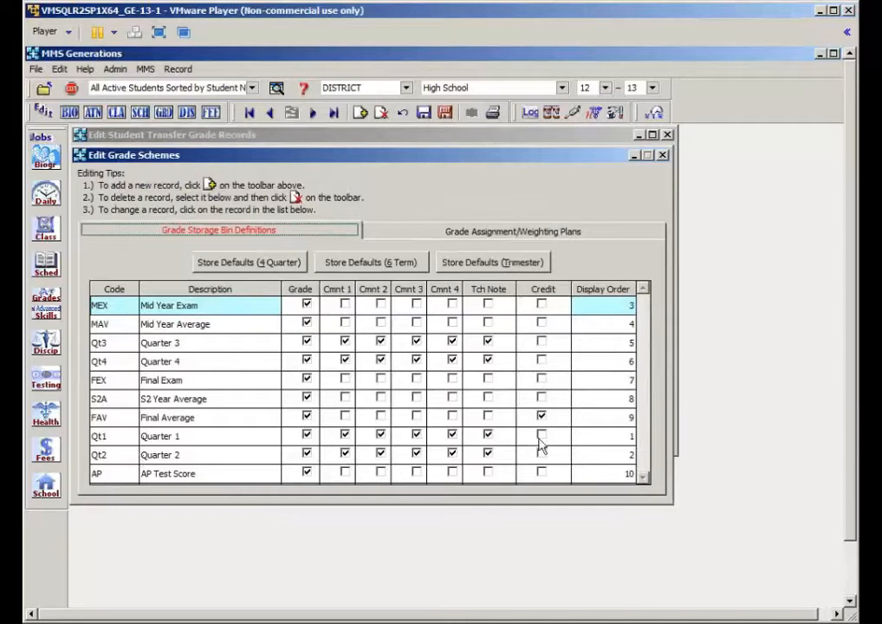
# - Add a grade assignment/weighting plan with the code TRF and the description "Transfer FAV only"
pyautogui.click(465, 235)
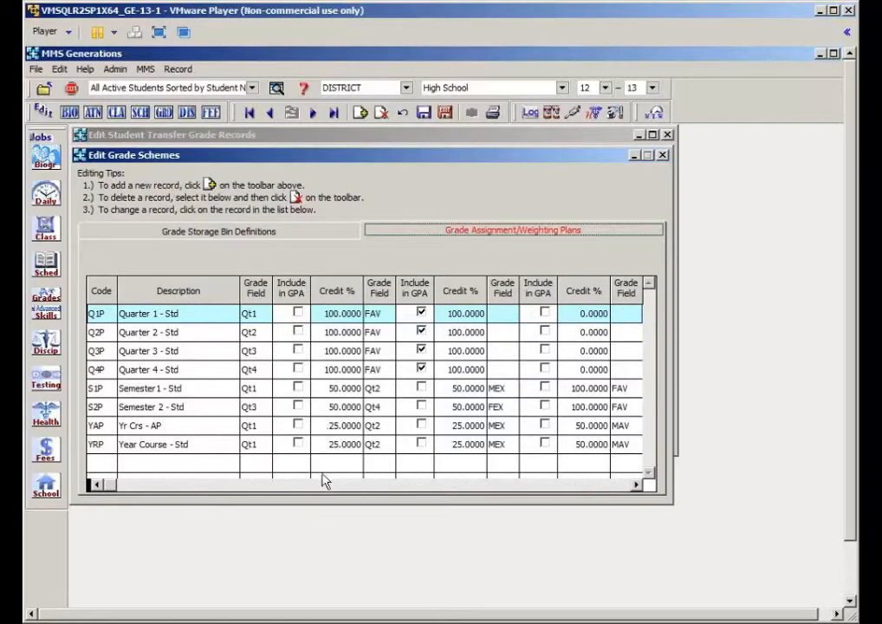
pyautogui.click(278, 86)
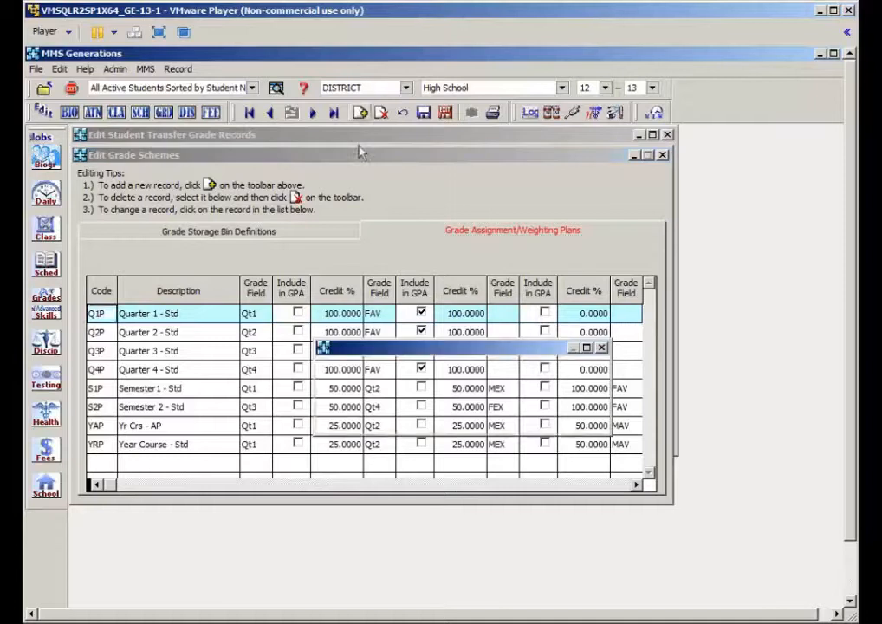
pyautogui.write('TRF')
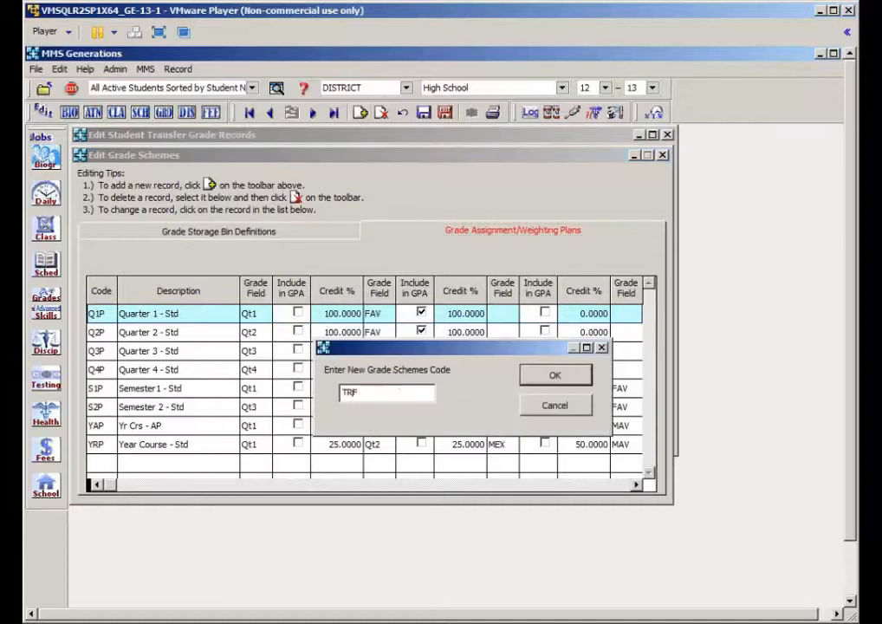
pyautogui.press('Return')
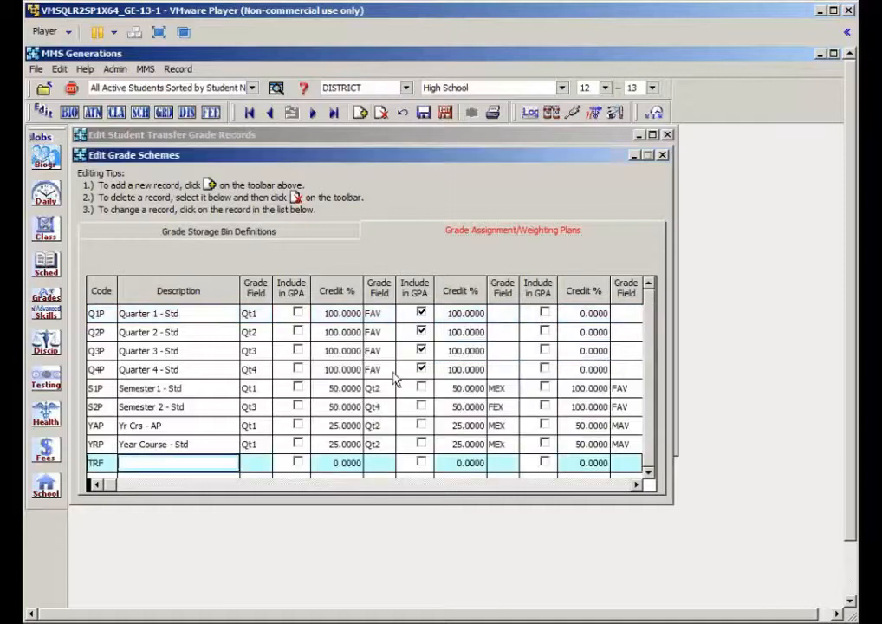
pyautogui.write('Transfer F')
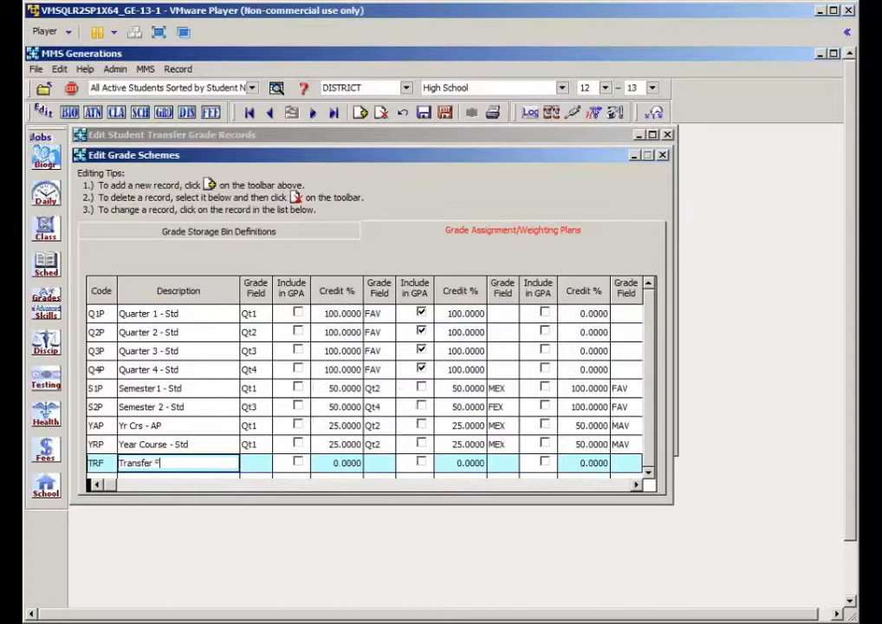
pyautogui.write('AV only')
pyautogui.press('Tab')
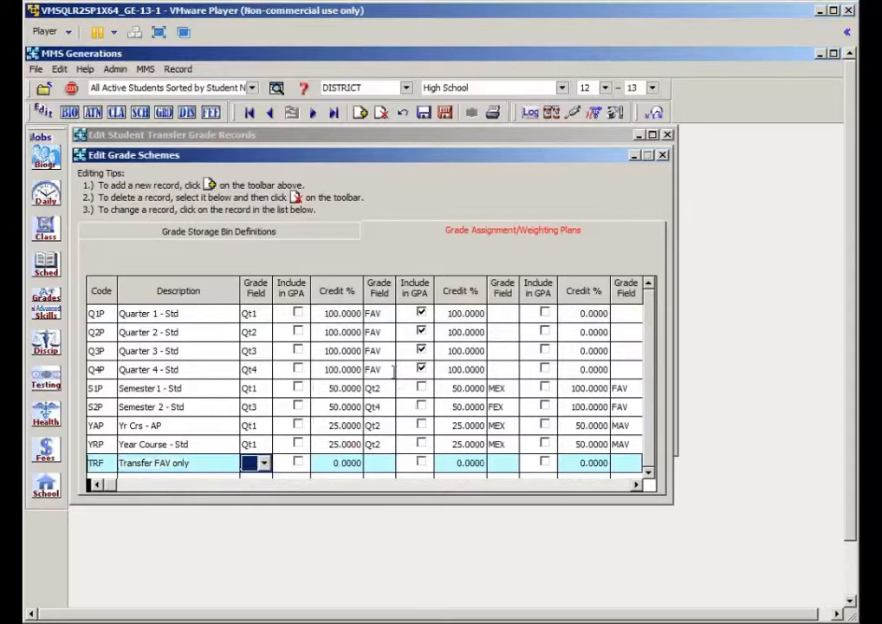
# - Assign FAV as the TRF plan's first grade field, include it in GPA and set its credit to 100%
pyautogui.write('FAV')
pyautogui.press('Tab')
pyautogui.press('space')
pyautogui.press('Tab')
pyautogui.write('100')
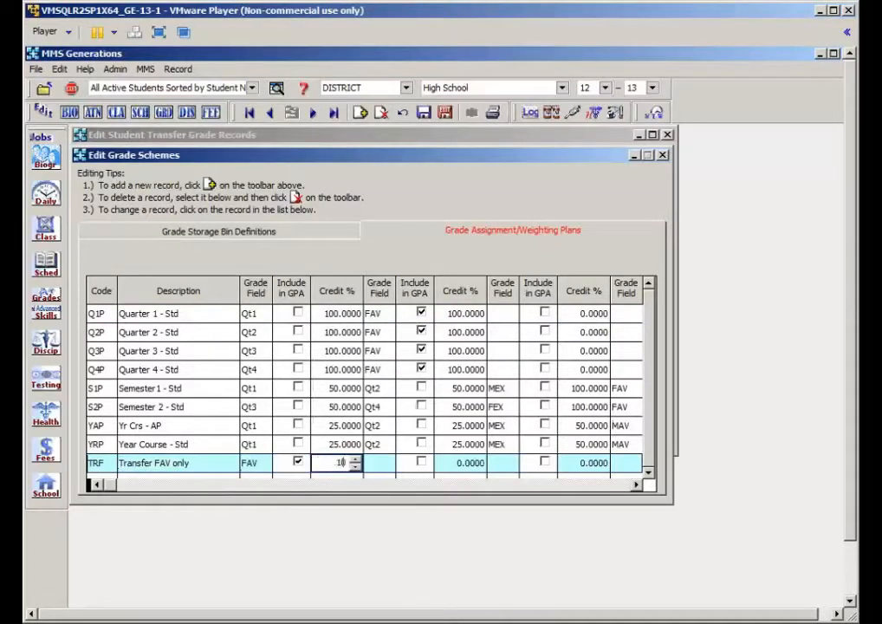
pyautogui.press('Tab')
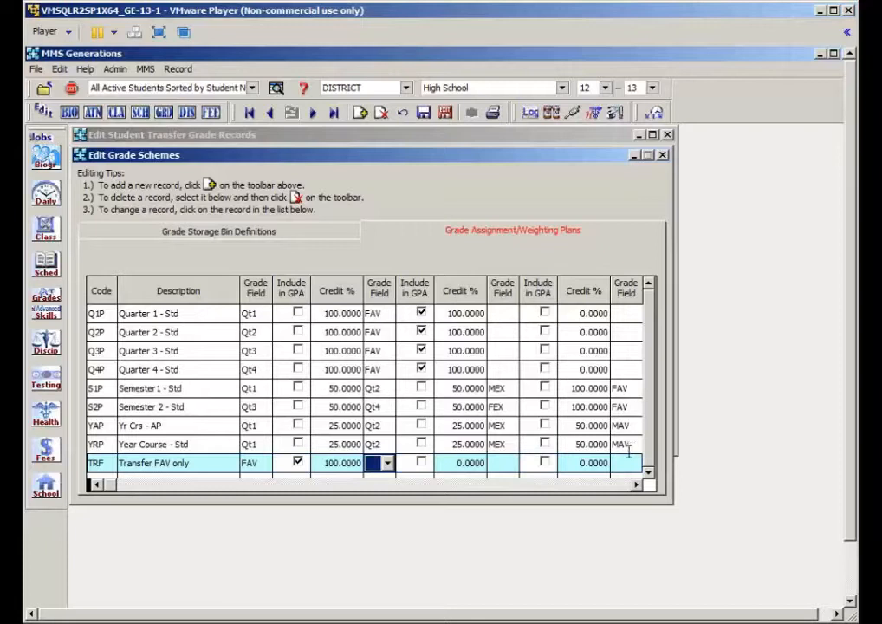
# - Review the grade fields, GPA flags and credit percentages across the whole Year Course - Std plan
pyautogui.click(191, 444)
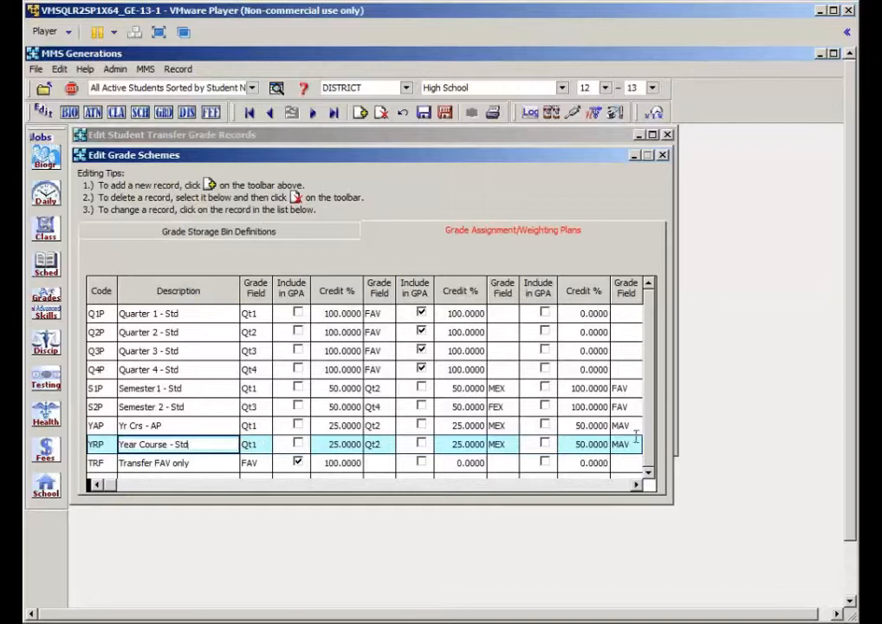
pyautogui.click(588, 489)
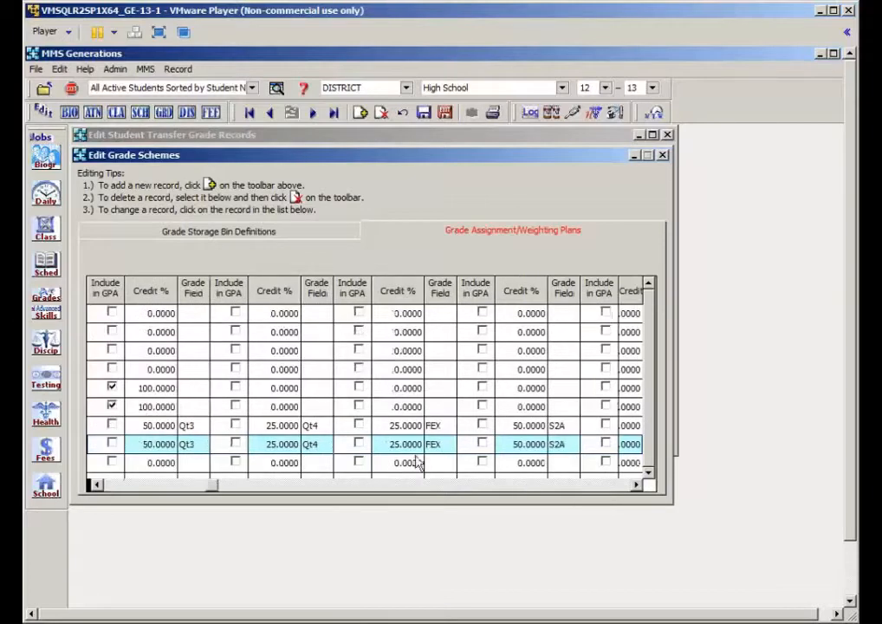
pyautogui.click(572, 487)
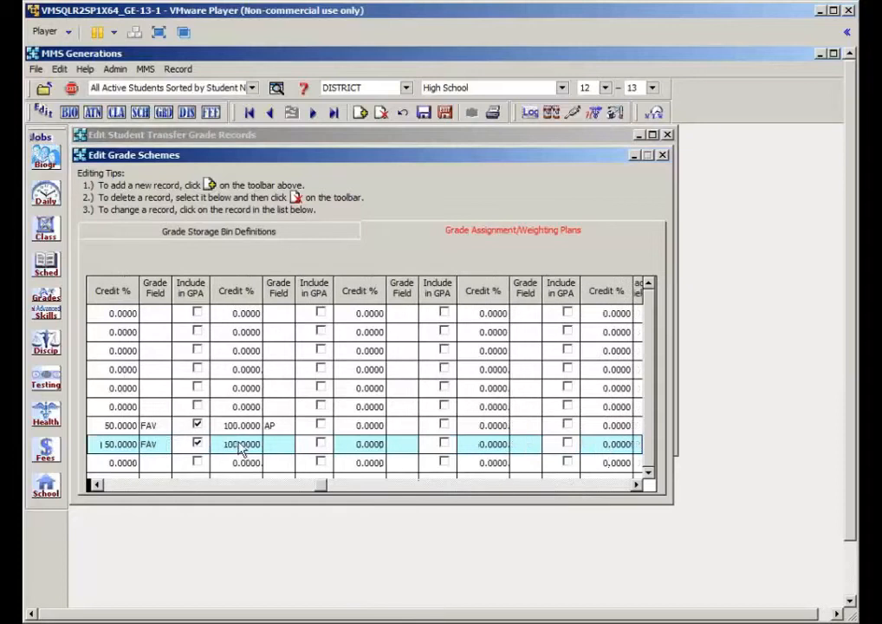
pyautogui.click(111, 488)
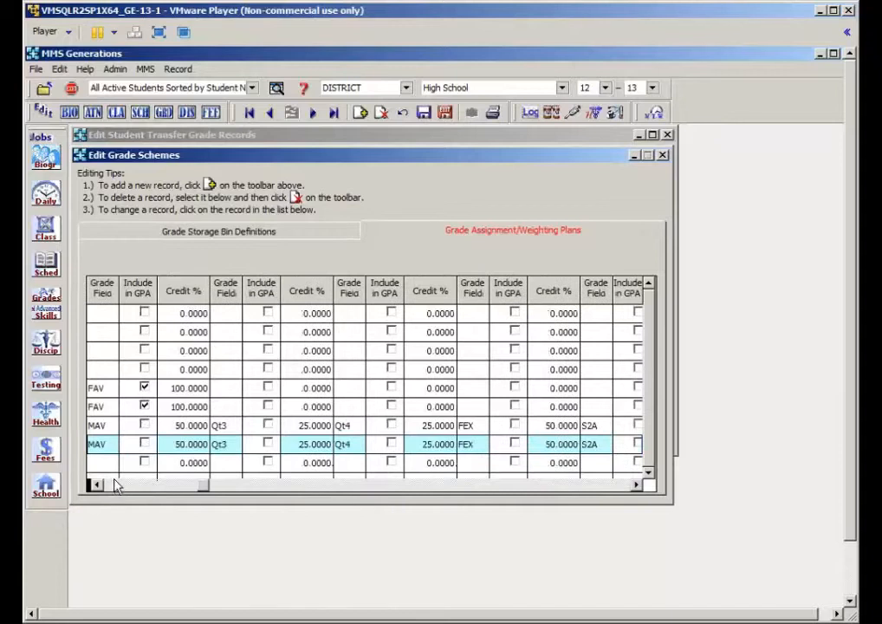
pyautogui.click(113, 486)
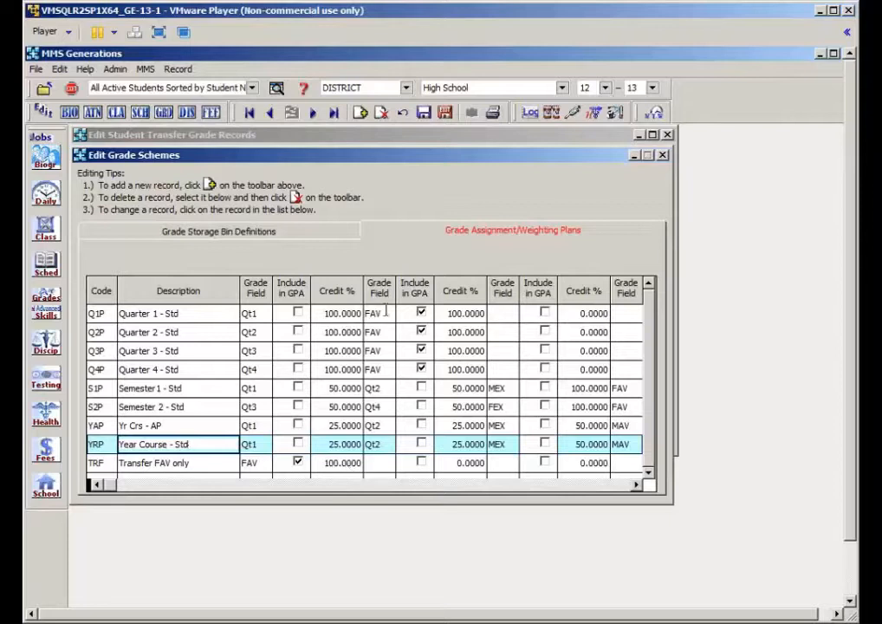
# - Save and close the grade schemes, and add FAV GRADE and FAV Credit to the selected transfer grade fields
pyautogui.click(446, 113)
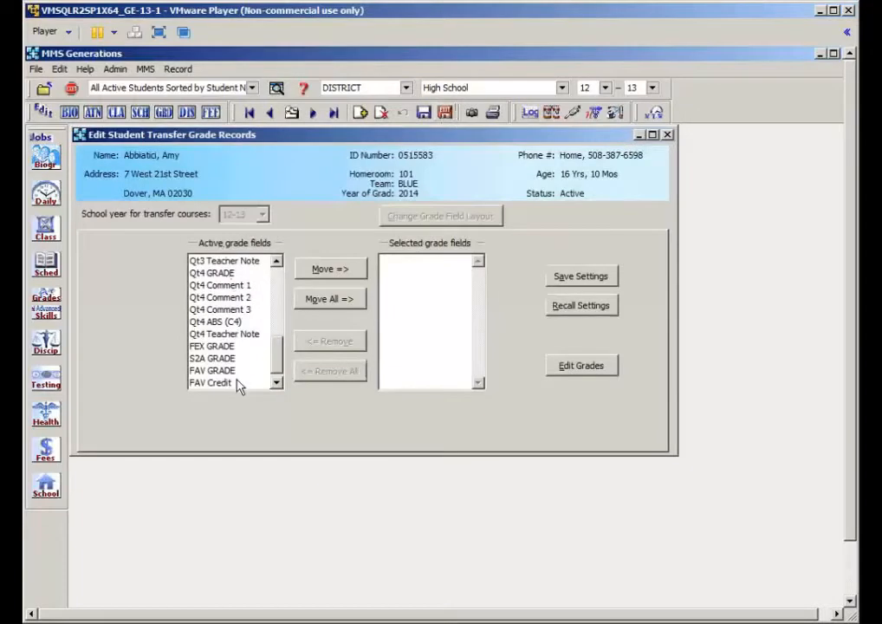
pyautogui.click(216, 370)
pyautogui.click(322, 271)
pyautogui.click(322, 270)
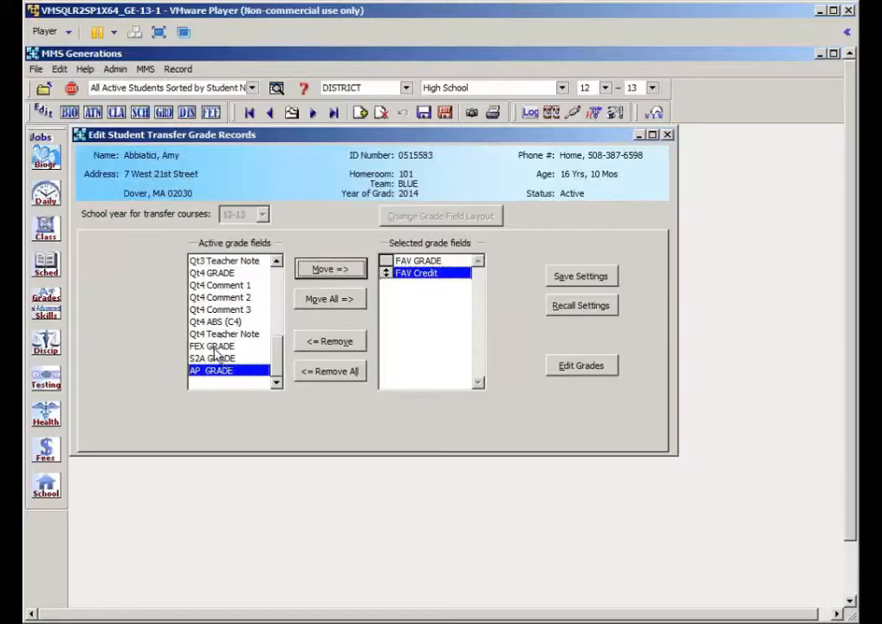
pyautogui.click(574, 279)
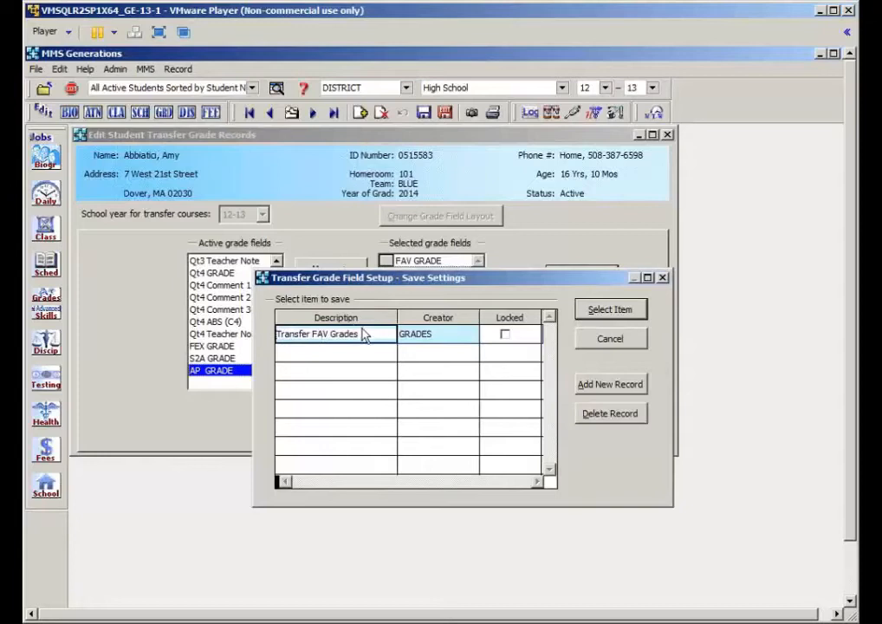
pyautogui.click(605, 344)
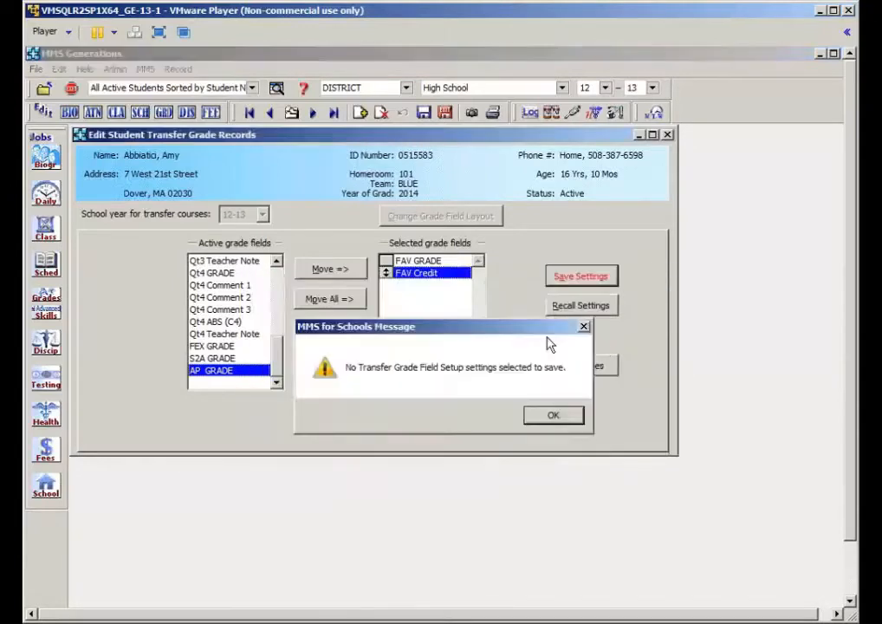
pyautogui.click(553, 414)
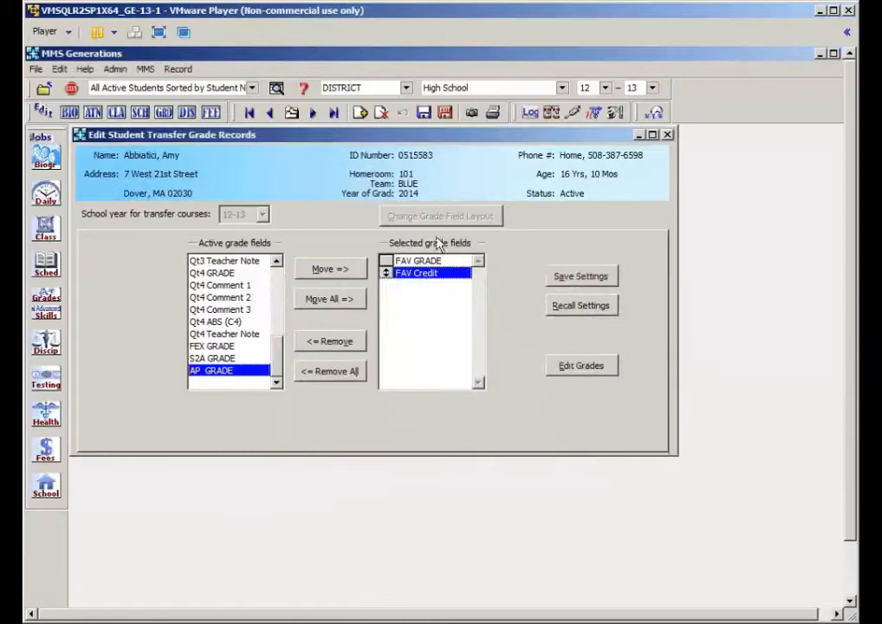
# - Recall the saved Transfer FAV Grades field settings and open the student's transfer grades for editing
pyautogui.click(565, 308)
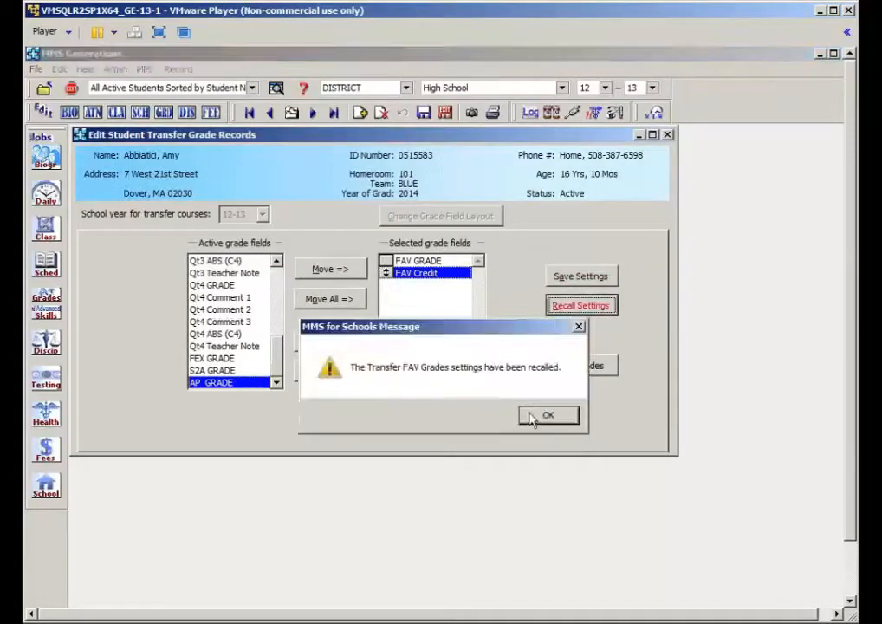
pyautogui.click(533, 417)
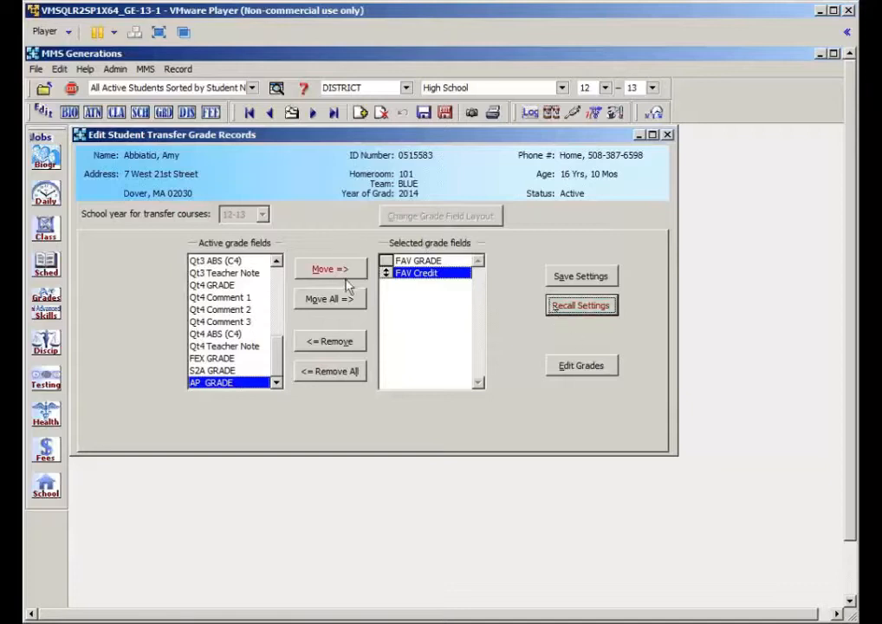
pyautogui.click(589, 368)
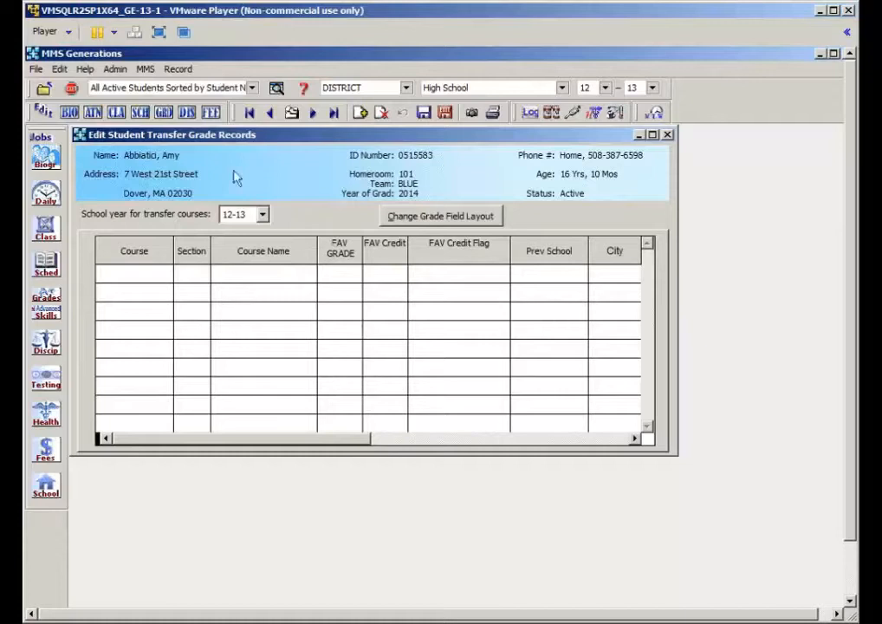
# - Set the school year for the student's transfer courses to 10-11
pyautogui.click(262, 215)
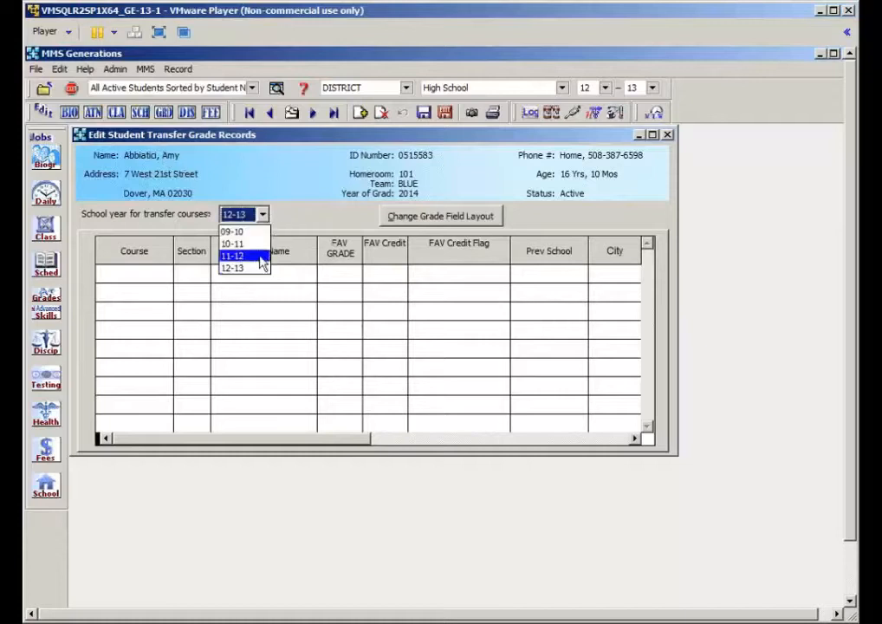
pyautogui.click(261, 263)
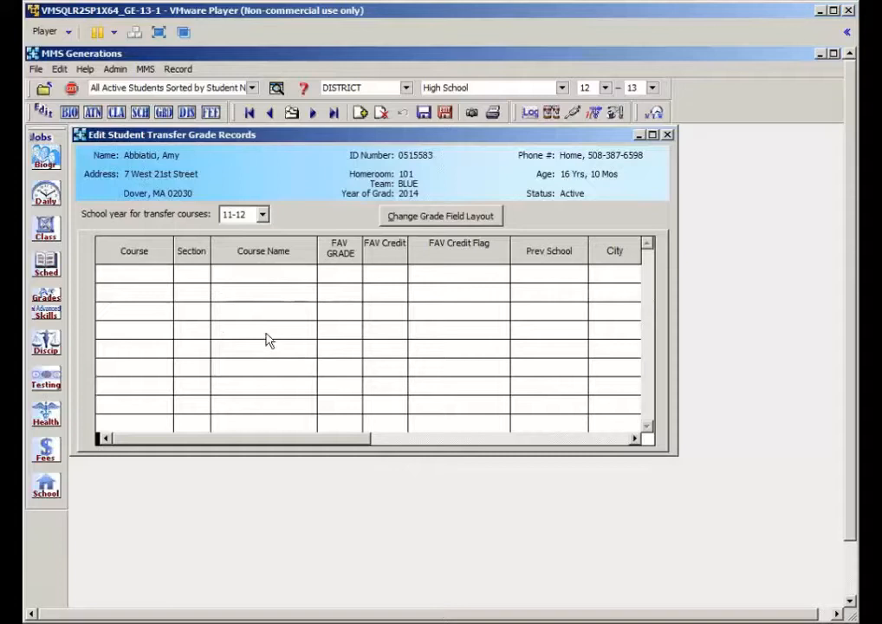
pyautogui.click(262, 217)
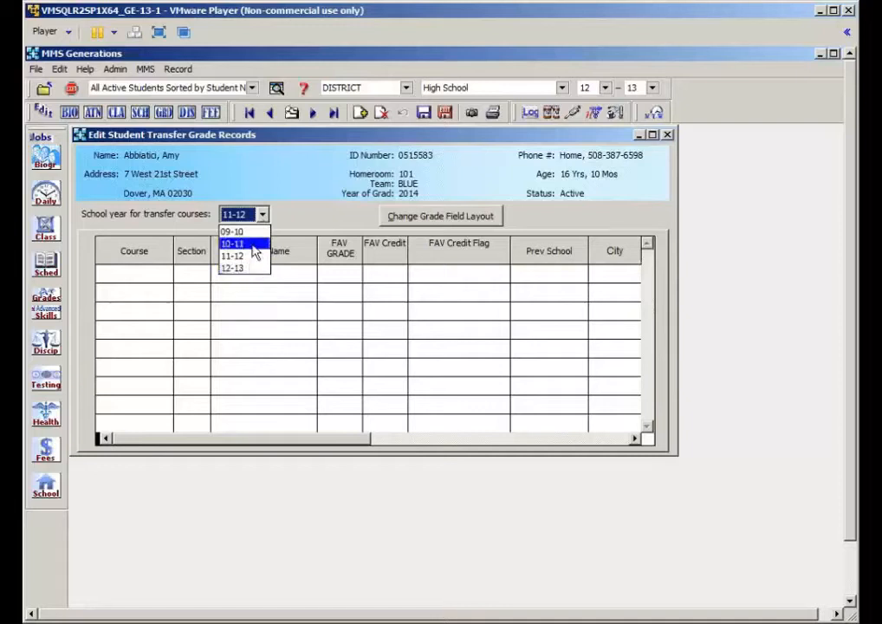
pyautogui.click(249, 245)
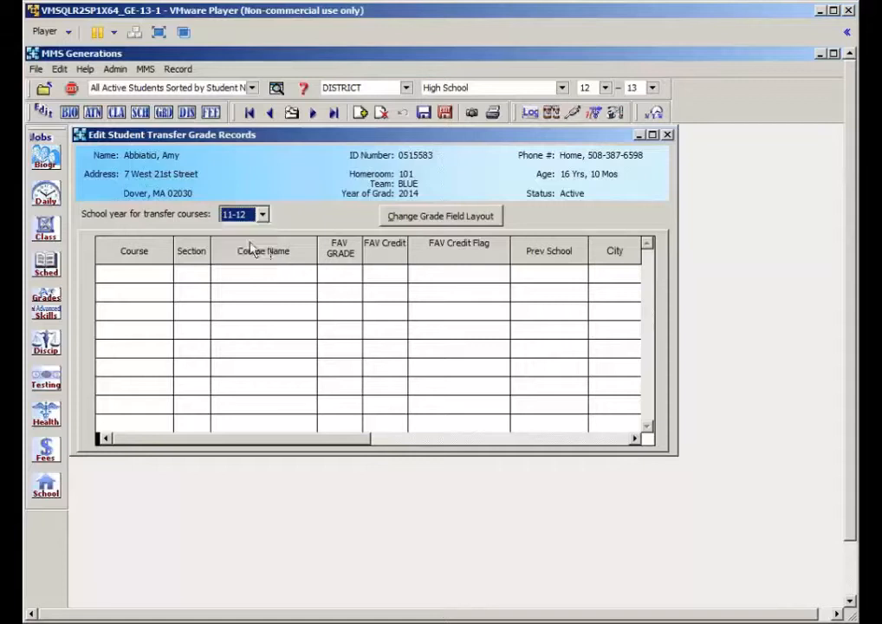
pyautogui.click(146, 276)
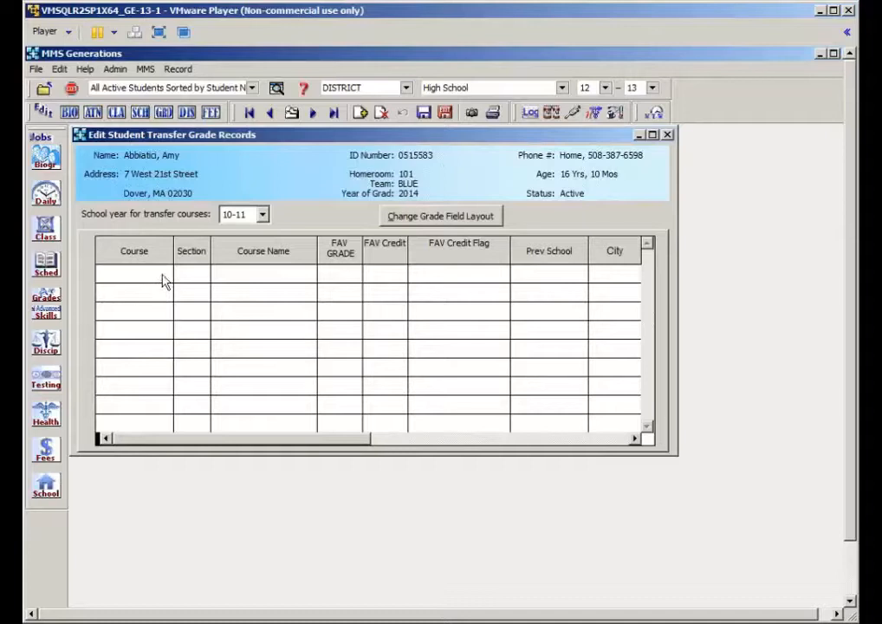
# - Start a new transfer grade record and check the existing transfer sections and transfer courses
pyautogui.click(359, 114)
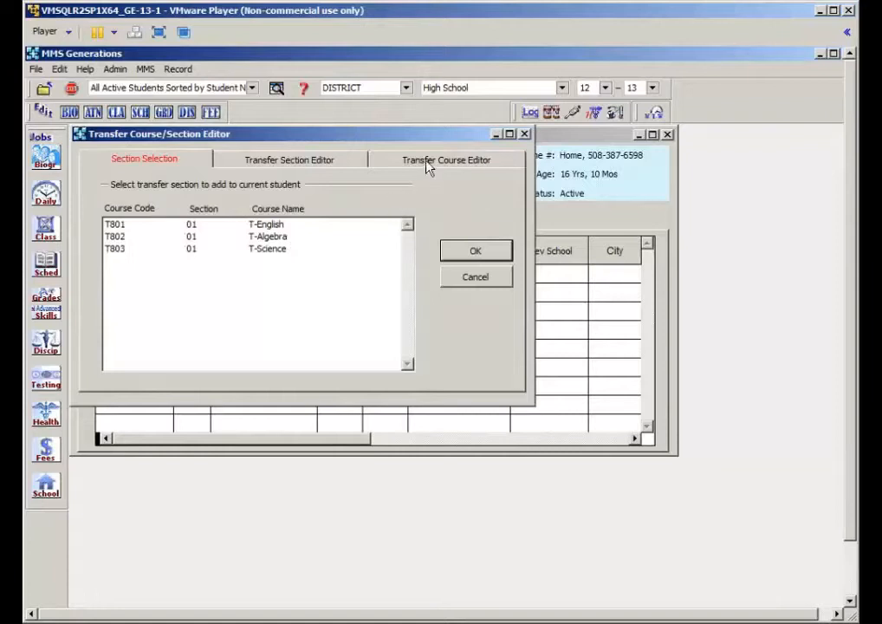
pyautogui.click(335, 167)
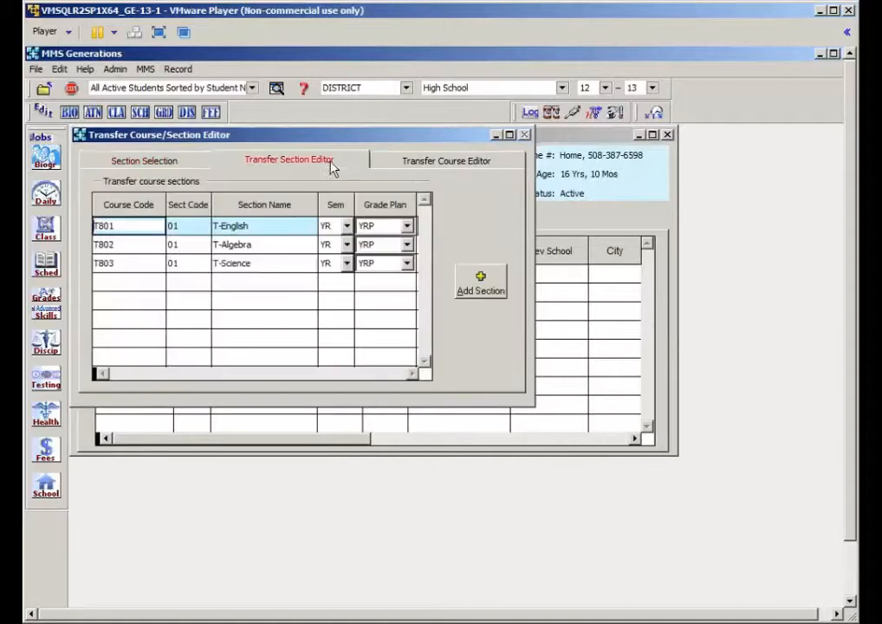
pyautogui.click(471, 168)
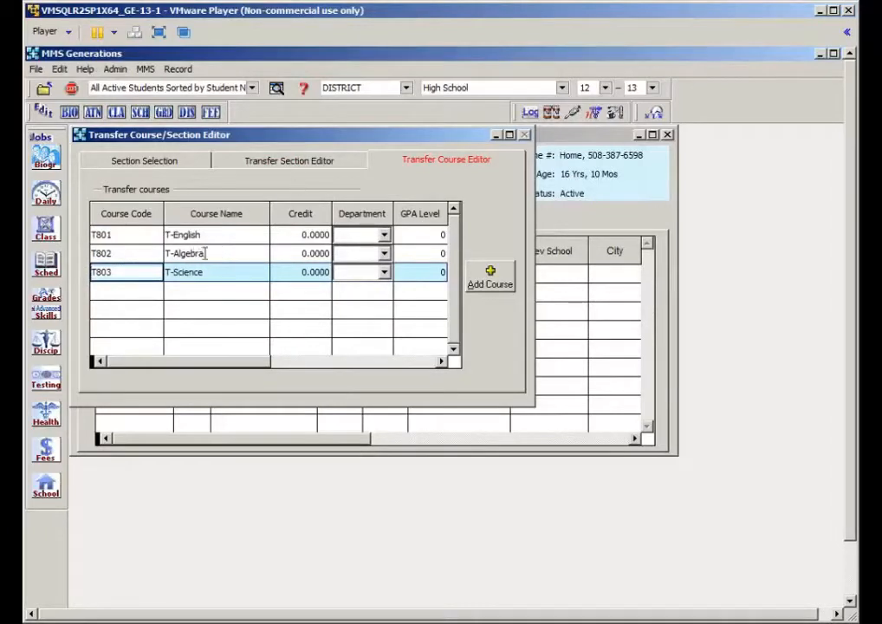
# - Add a new transfer course with the code T8028
pyautogui.click(505, 285)
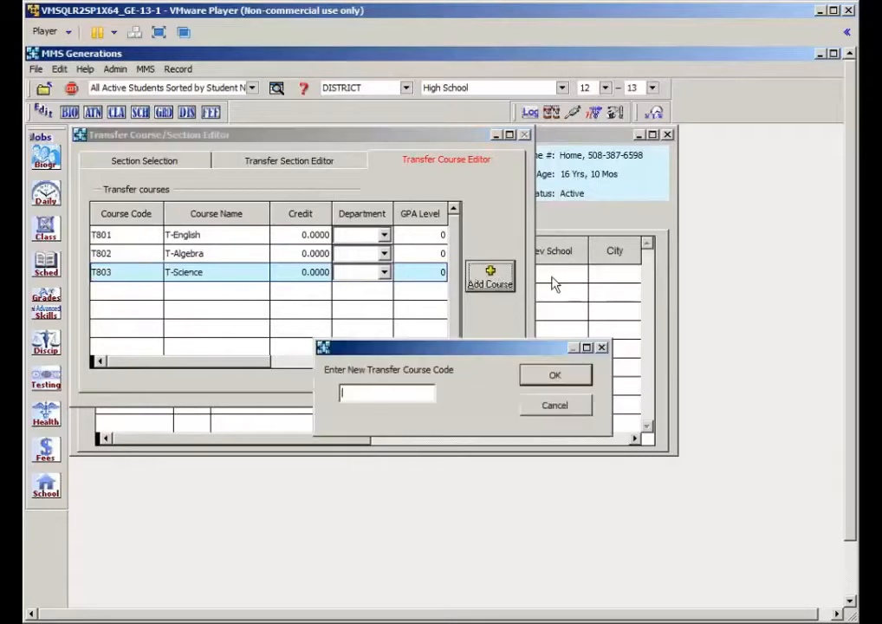
pyautogui.write('T802')
pyautogui.write('3')
pyautogui.press('Return')
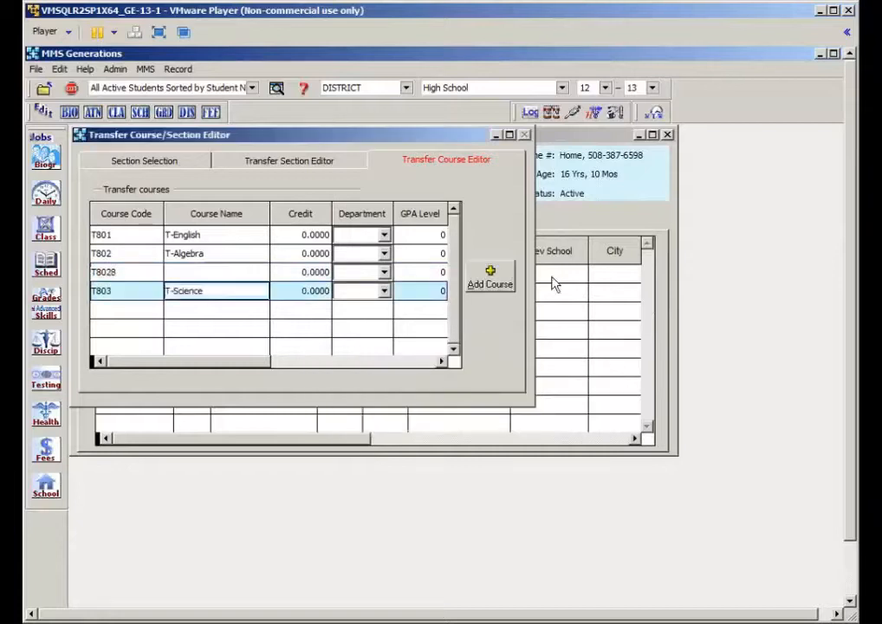
# - Name the new transfer course T8028 "Algebra I, 8th Grd"
pyautogui.press('Up')
pyautogui.write('T')
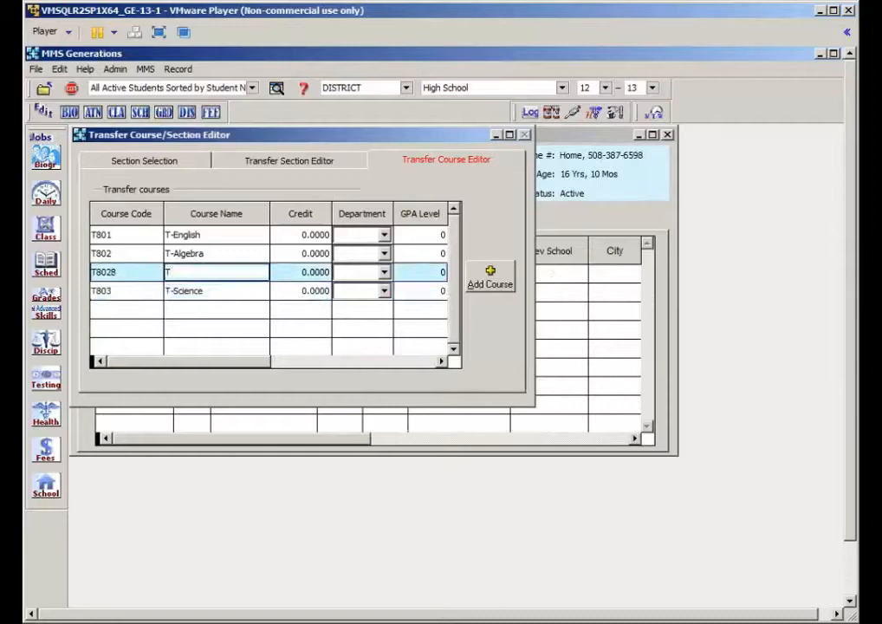
pyautogui.press('BackSpace')
pyautogui.write('T')
pyautogui.press('BackSpace')
pyautogui.write('Ta')
pyautogui.press('BackSpace')
pyautogui.press('BackSpace')
pyautogui.write('Algebra')
pyautogui.write(' II')
pyautogui.press('BackSpace')
pyautogui.press('BackSpace')
pyautogui.write('I, 8th')
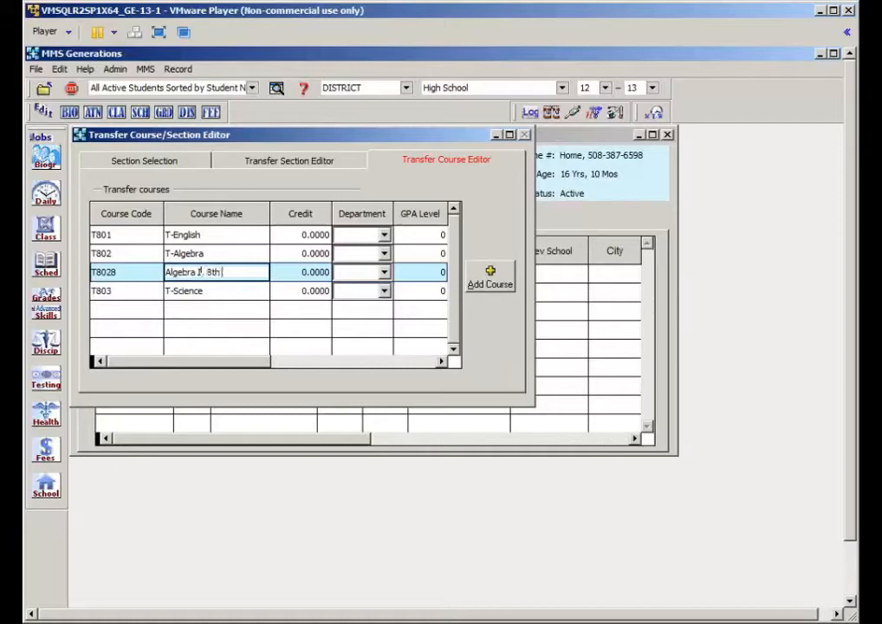
pyautogui.write(' Gra')
pyautogui.press('Escape')
# - Give the T8028 course 1.0000 credit and assign it to department 04, Mathmatics
pyautogui.press('Tab')
pyautogui.write('1')
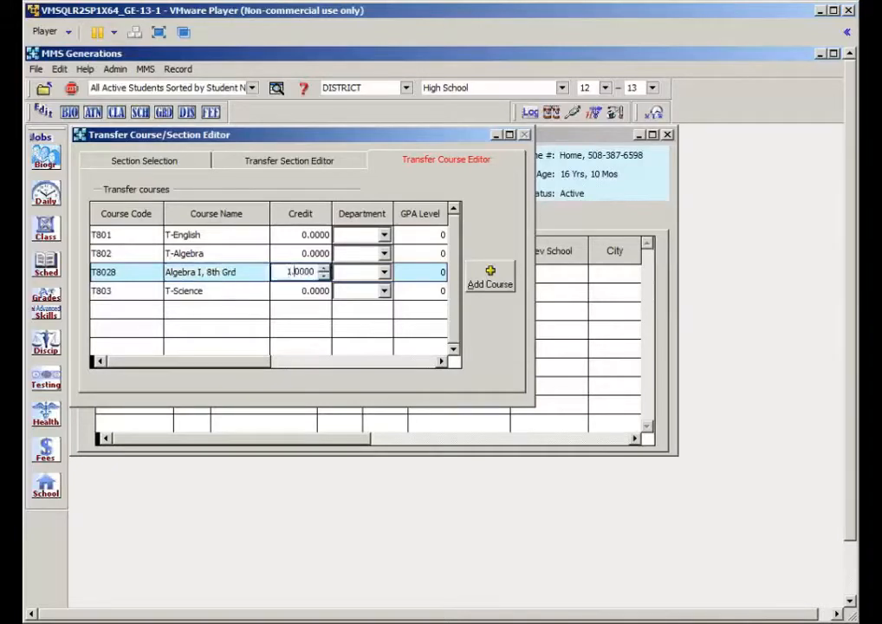
pyautogui.press('Tab')
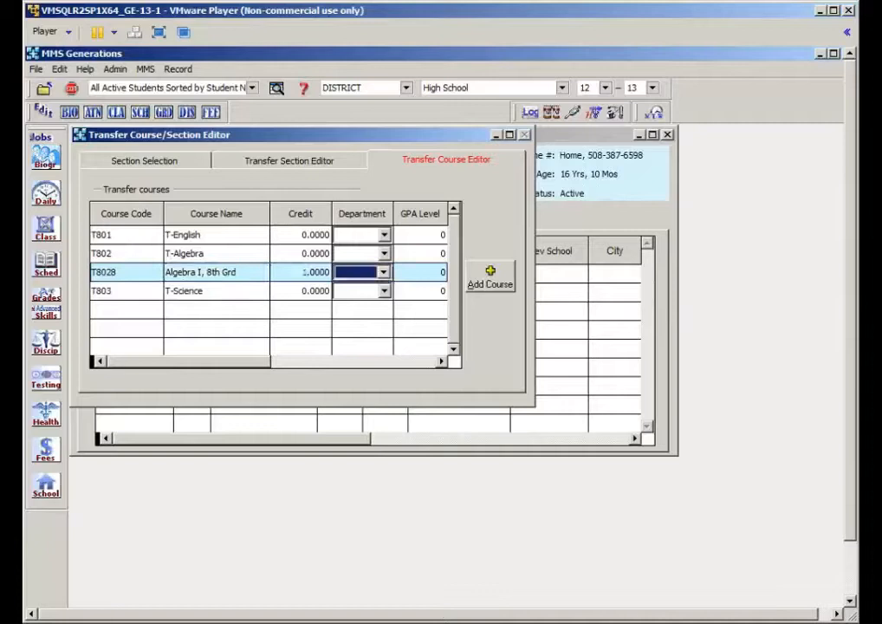
pyautogui.hotkey('alt', 'Down')
pyautogui.press('Down')
pyautogui.press('Down')
pyautogui.press('Down')
pyautogui.press('Down')
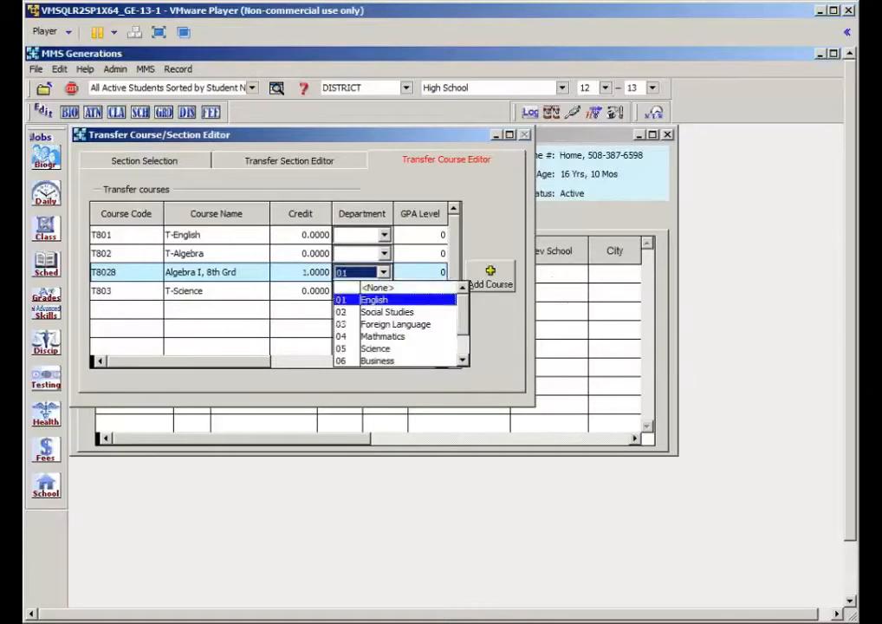
pyautogui.press('Tab')
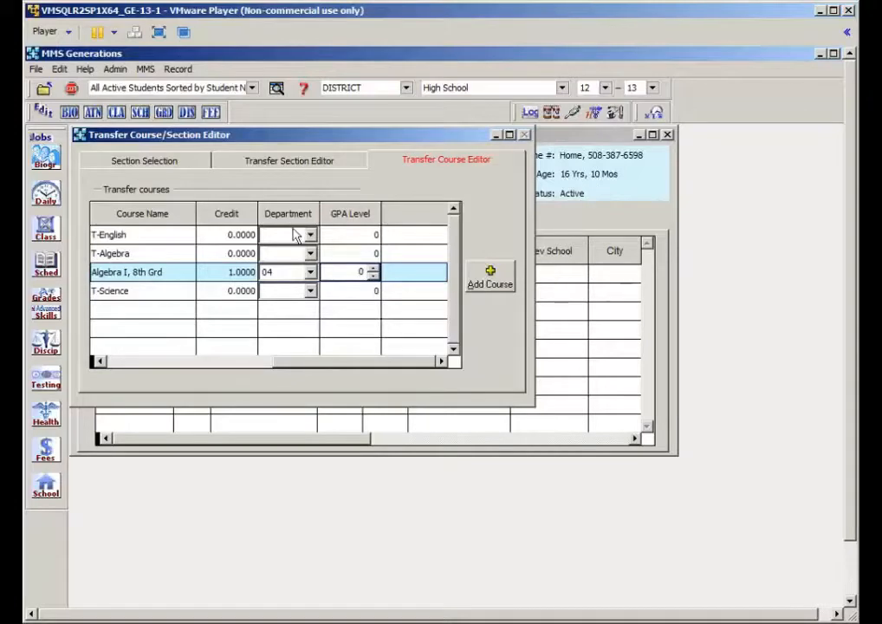
pyautogui.click(128, 366)
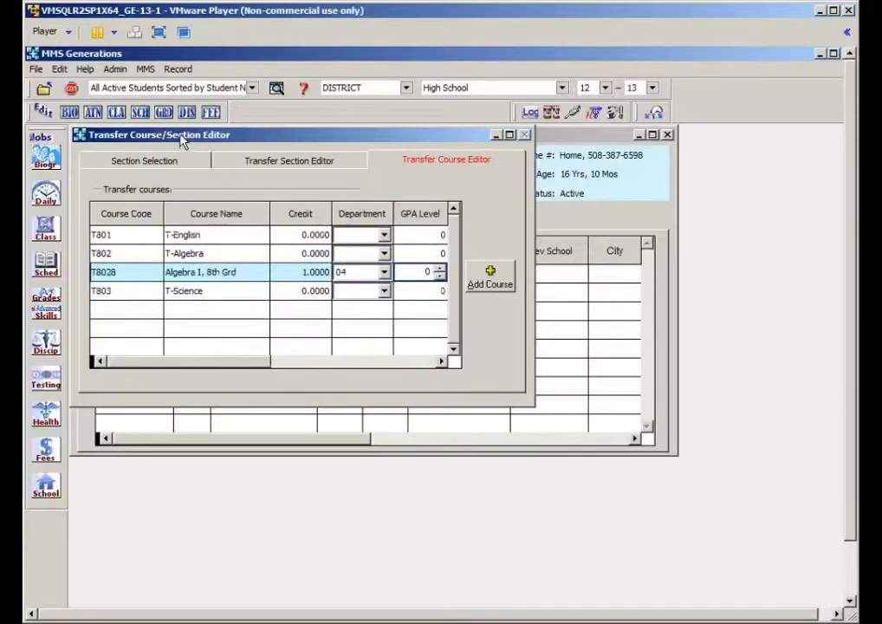
# - Add transfer section 01 for the T8028 Algebra I, 8th Grd course
pyautogui.moveTo(180, 141); pyautogui.dragTo(379, 173)
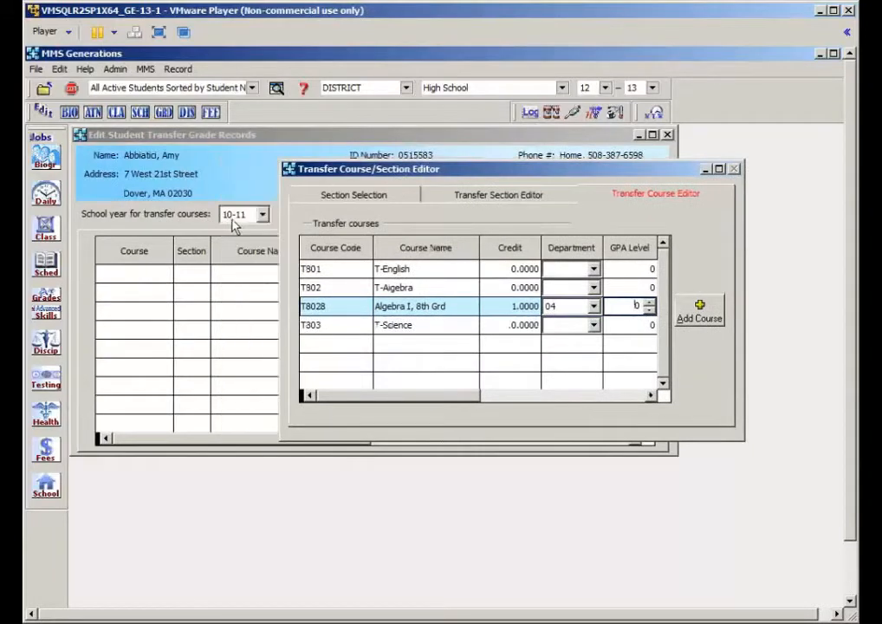
pyautogui.click(499, 198)
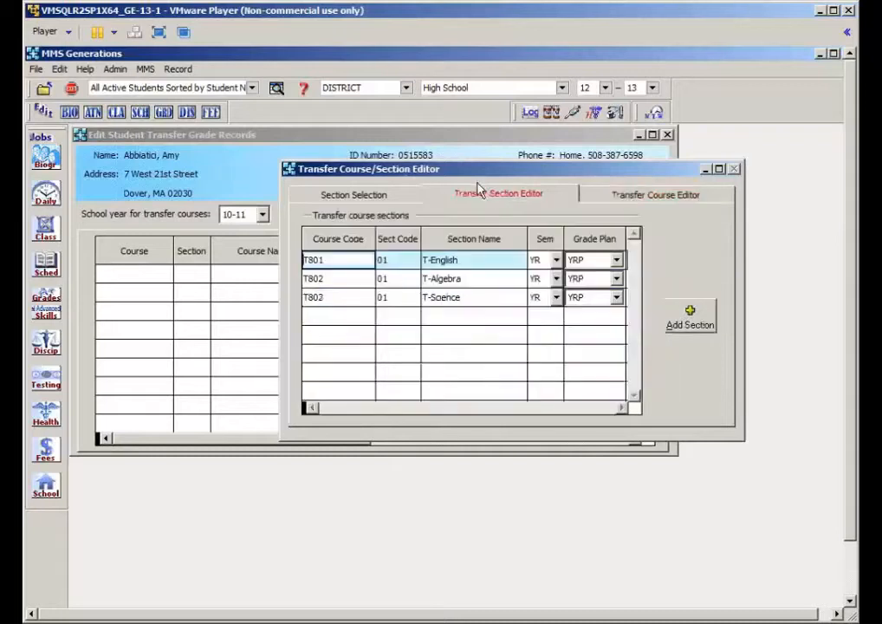
pyautogui.click(684, 327)
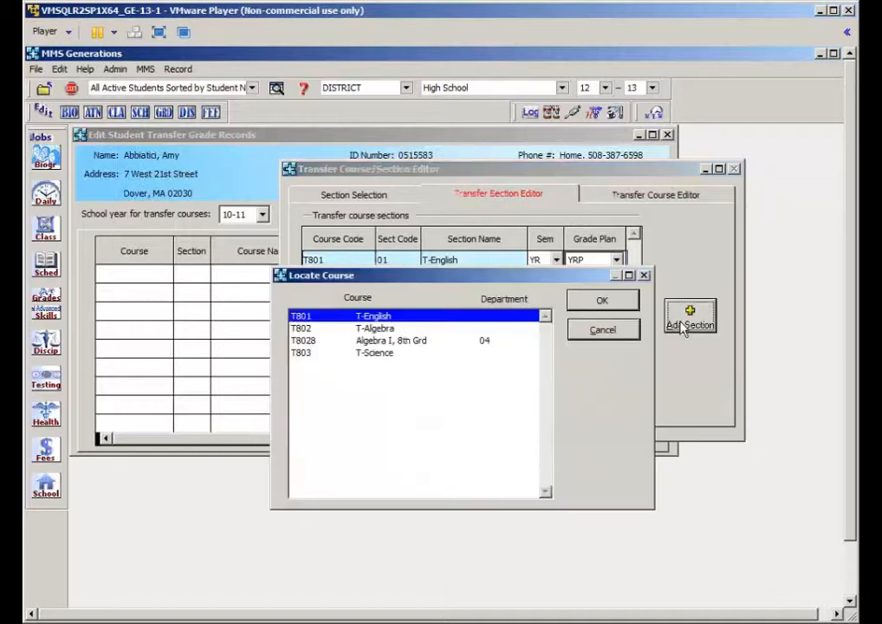
pyautogui.click(402, 343)
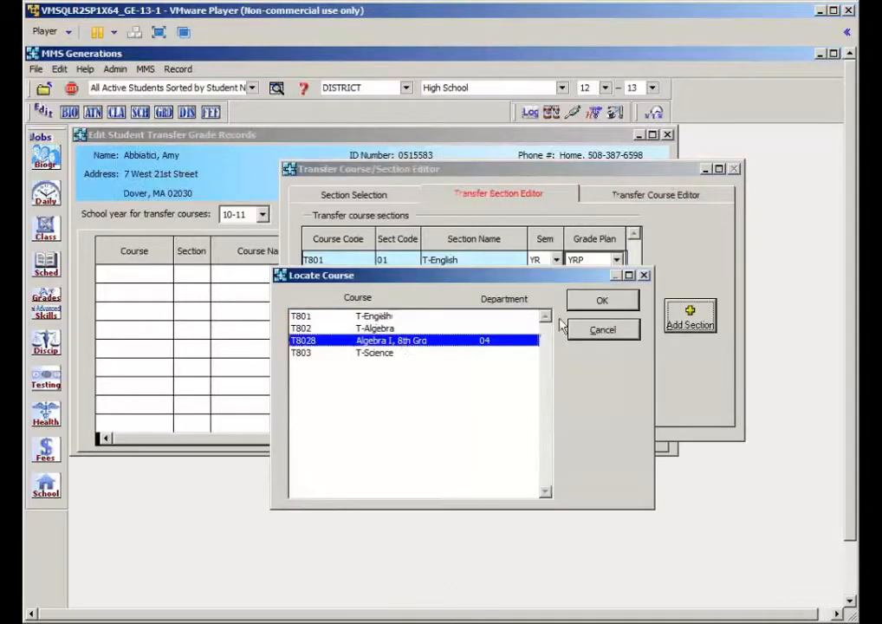
pyautogui.click(602, 301)
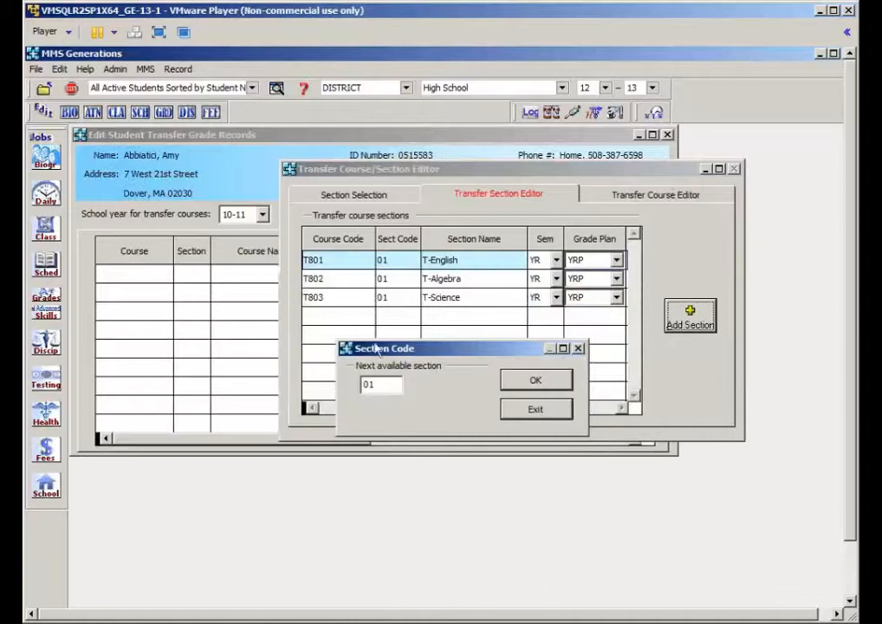
pyautogui.click(528, 381)
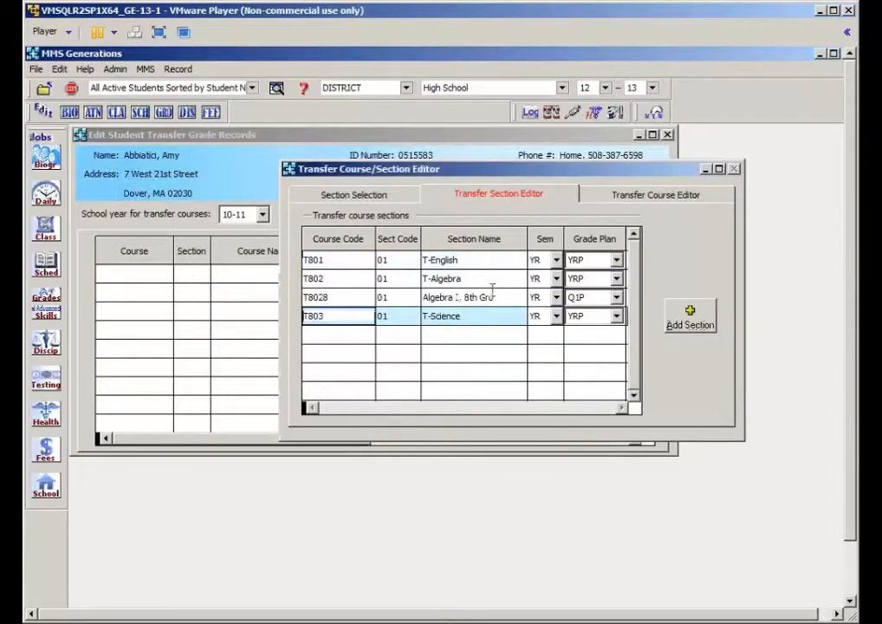
# - Set the T8028 section's semester to YR and its grade plan to Q1P, Quarter 1 - Std
pyautogui.click(557, 297)
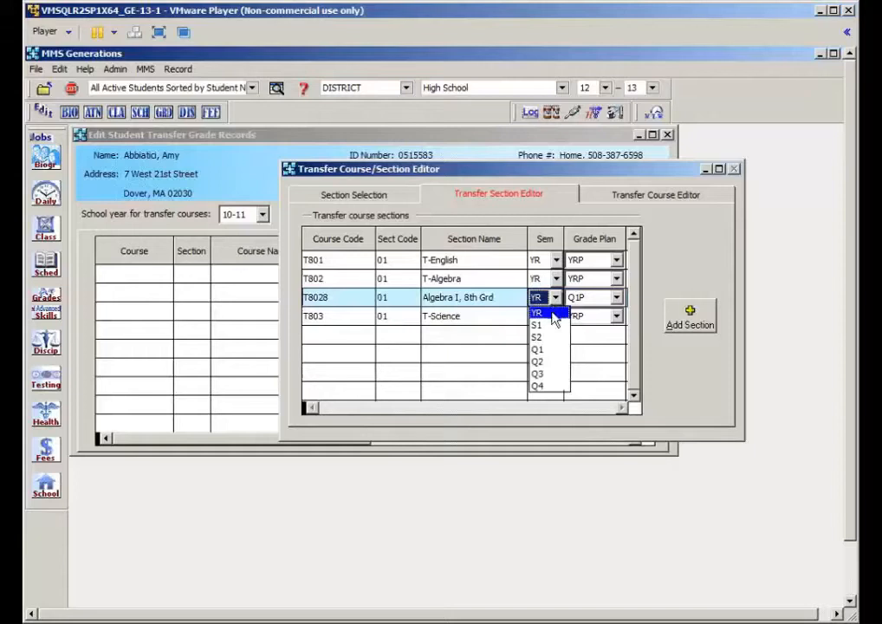
pyautogui.click(553, 313)
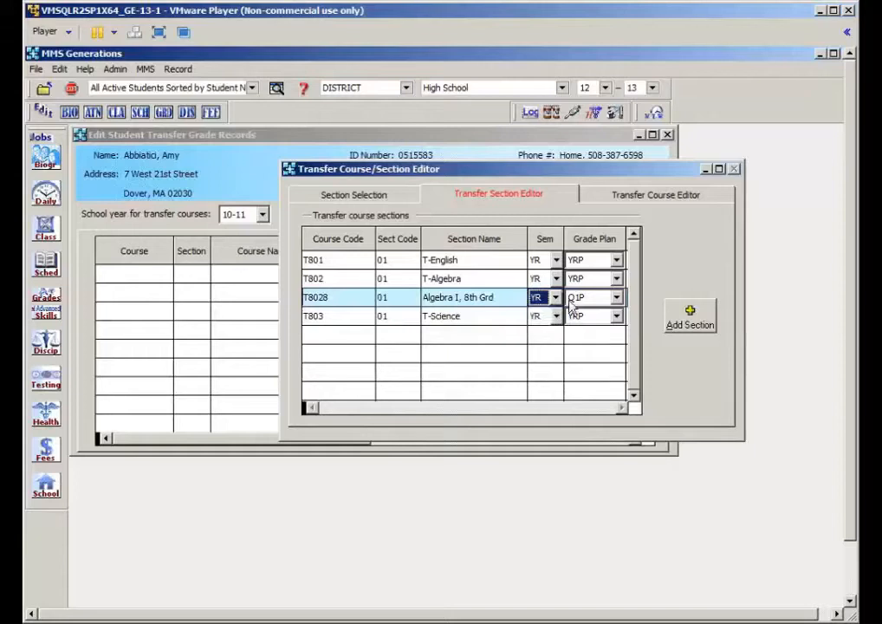
pyautogui.click(616, 297)
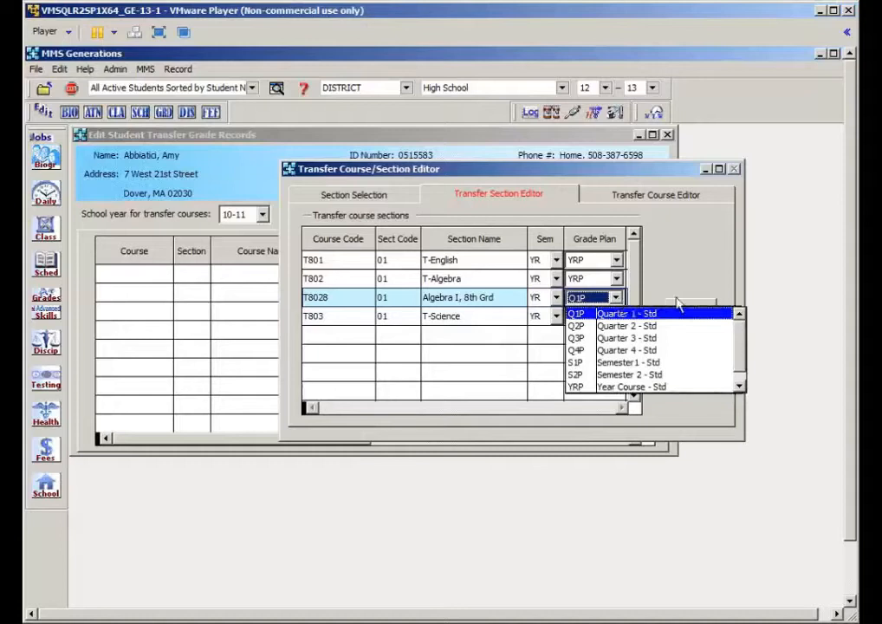
pyautogui.click(741, 365)
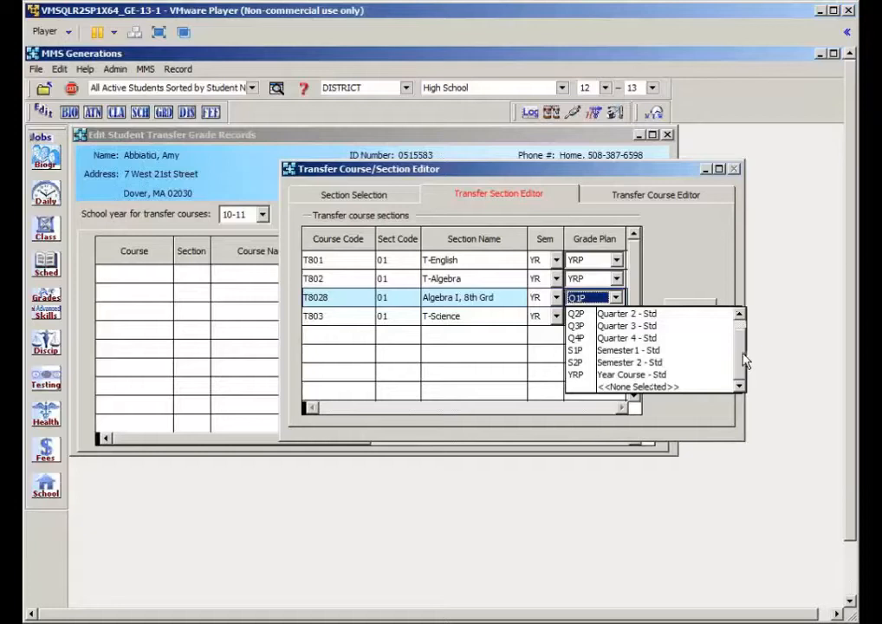
pyautogui.moveTo(742, 341); pyautogui.dragTo(740, 320)
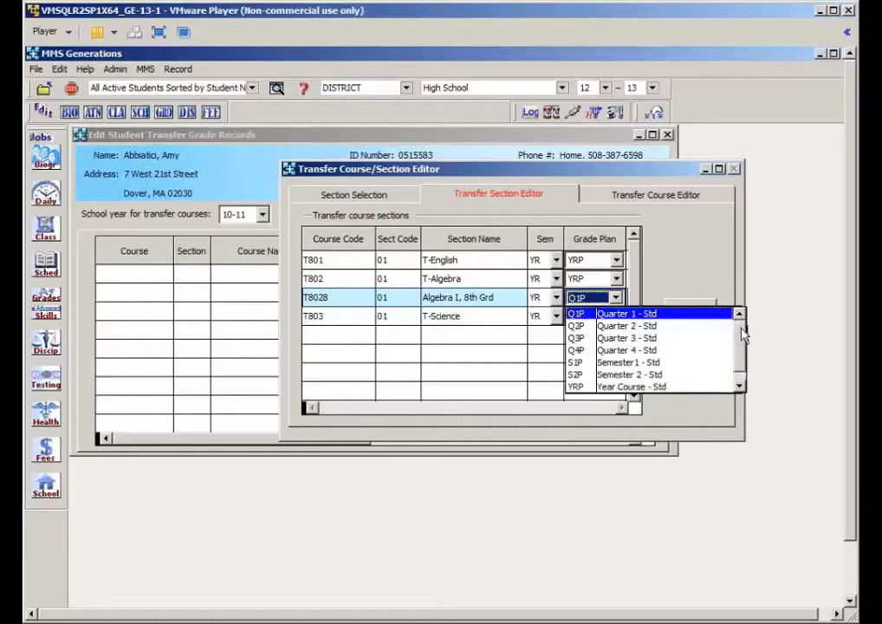
pyautogui.click(581, 316)
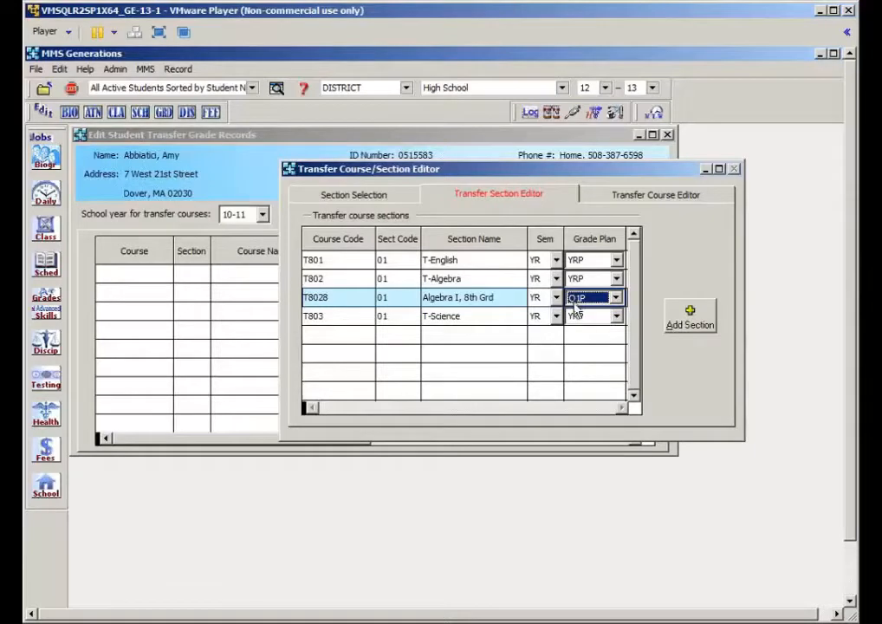
# - Add section 01 of T8028, Algebra I, 8th Grd, to the student's transfer grade records
pyautogui.click(347, 204)
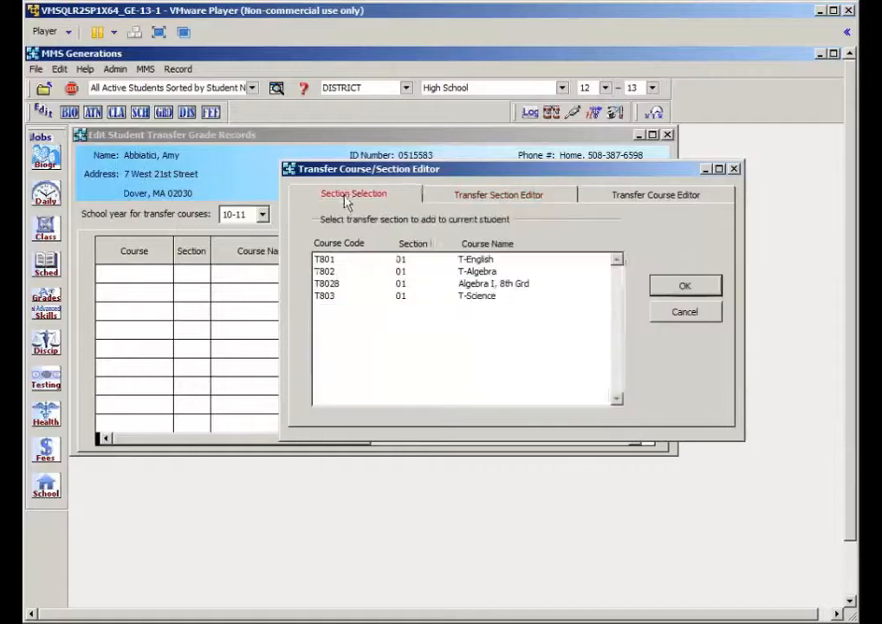
pyautogui.click(489, 289)
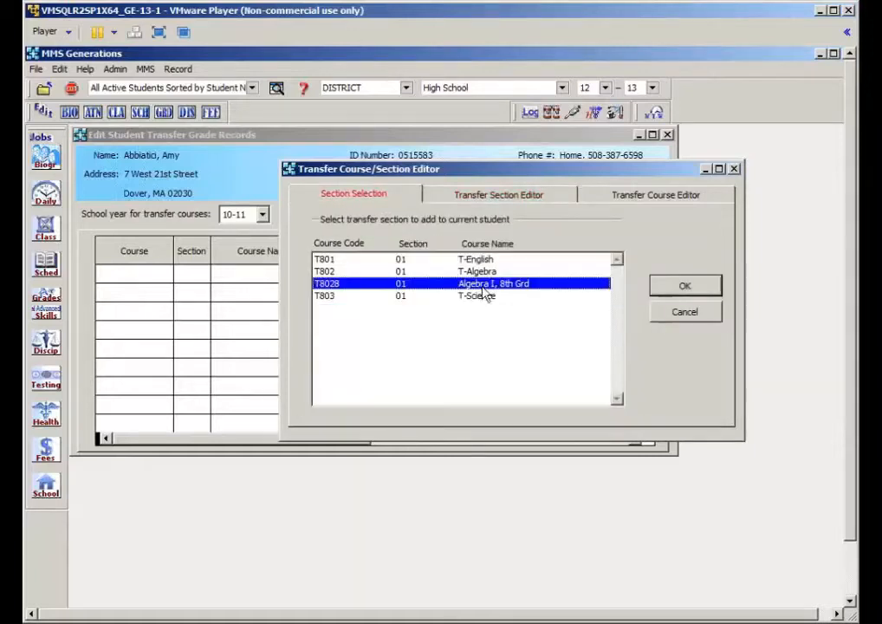
pyautogui.click(690, 293)
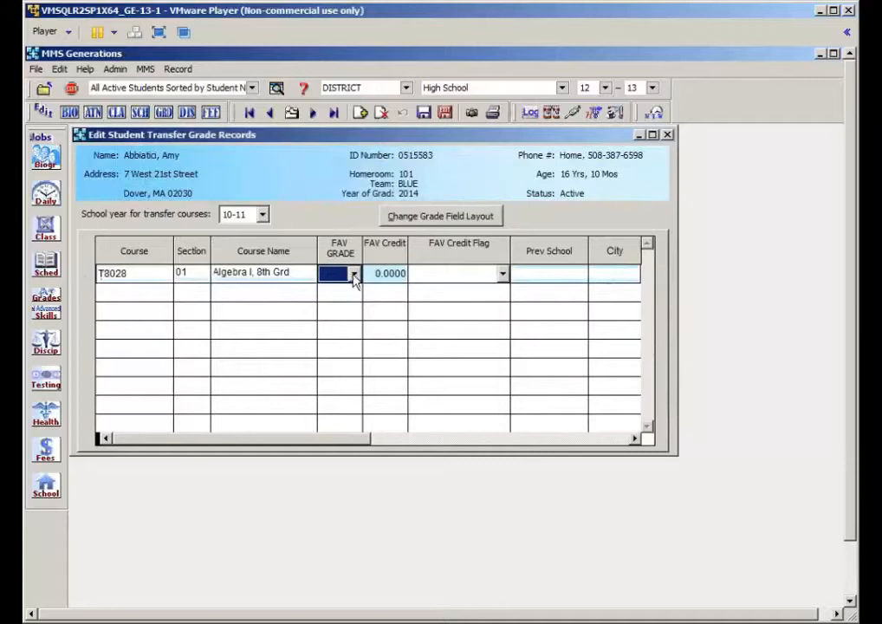
# - Enter a FAV grade of 93 and a FAV credit of 1 for the student's T8028 record
pyautogui.click(354, 275)
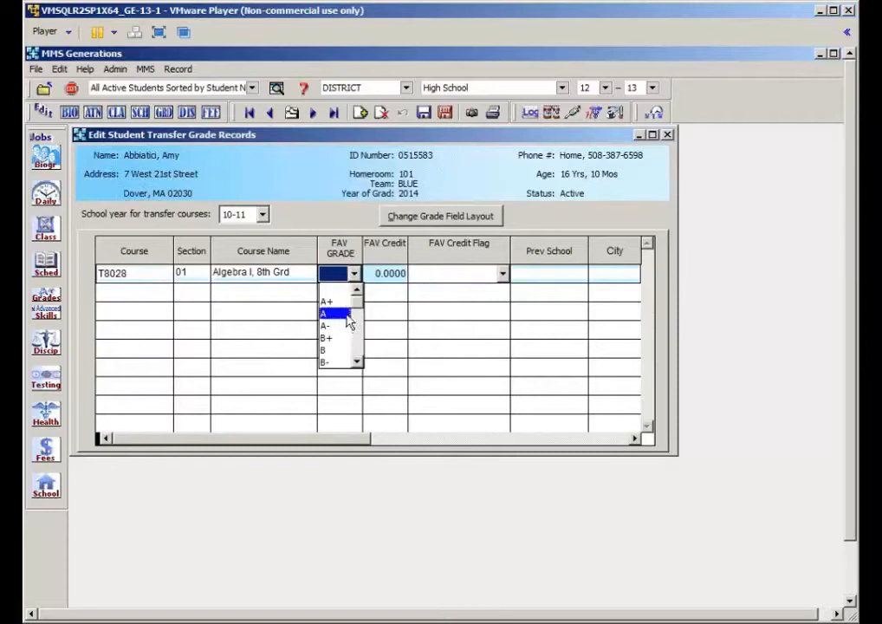
pyautogui.click(357, 358)
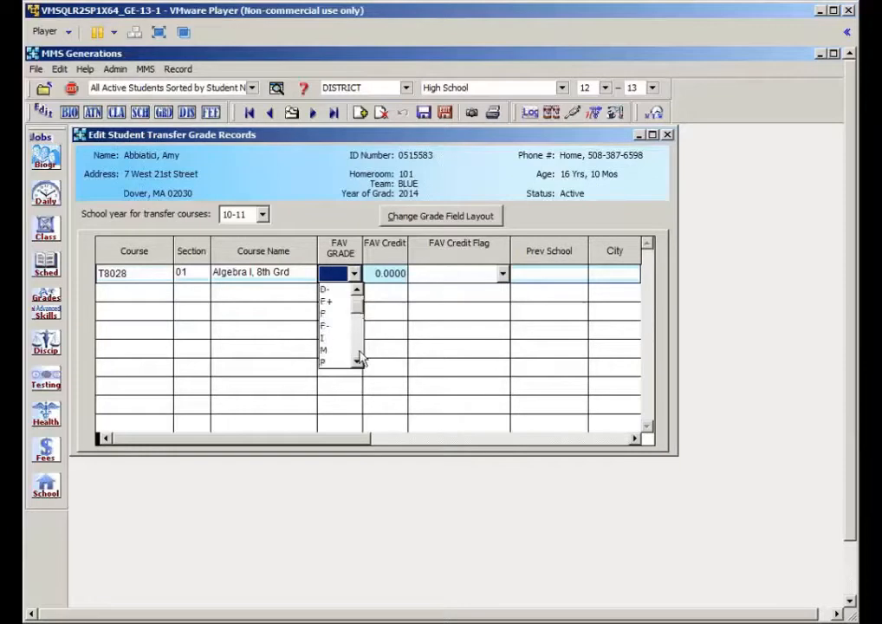
pyautogui.click(357, 359)
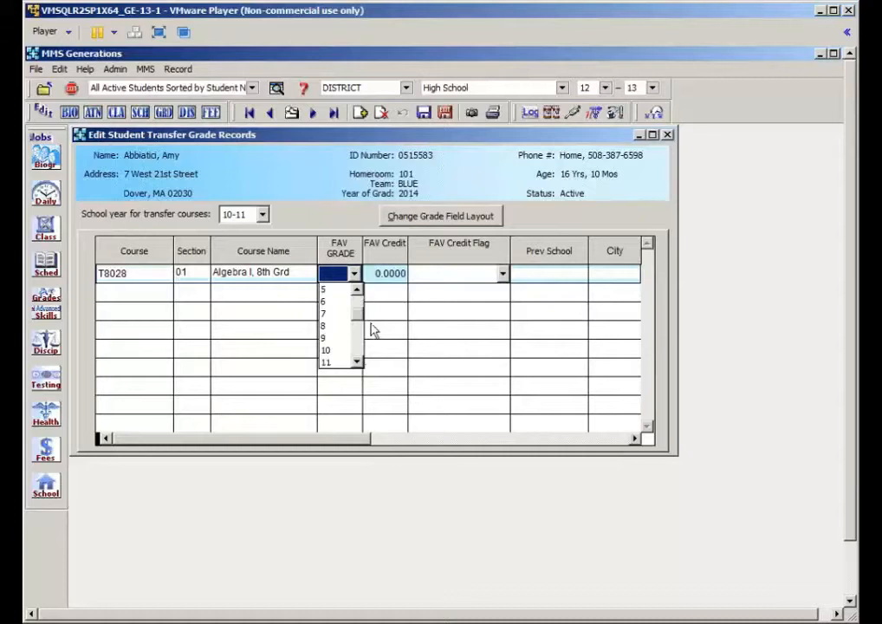
pyautogui.write('93')
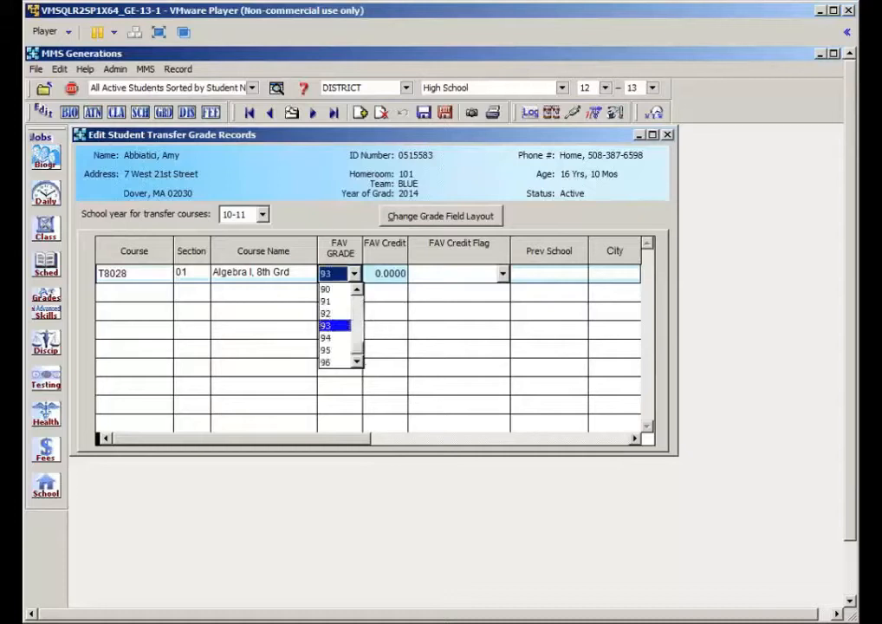
pyautogui.press('Tab')
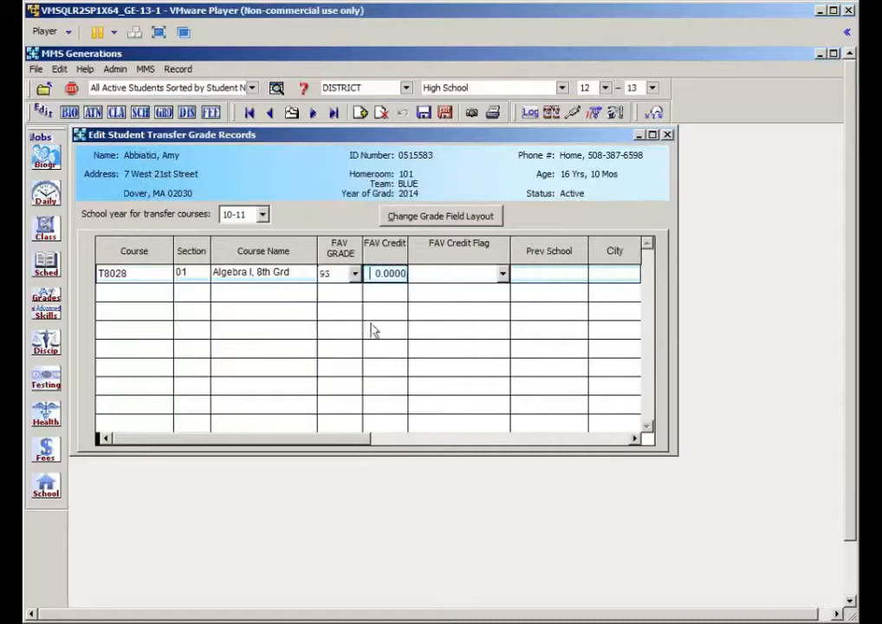
pyautogui.write('1')
pyautogui.press('Tab')
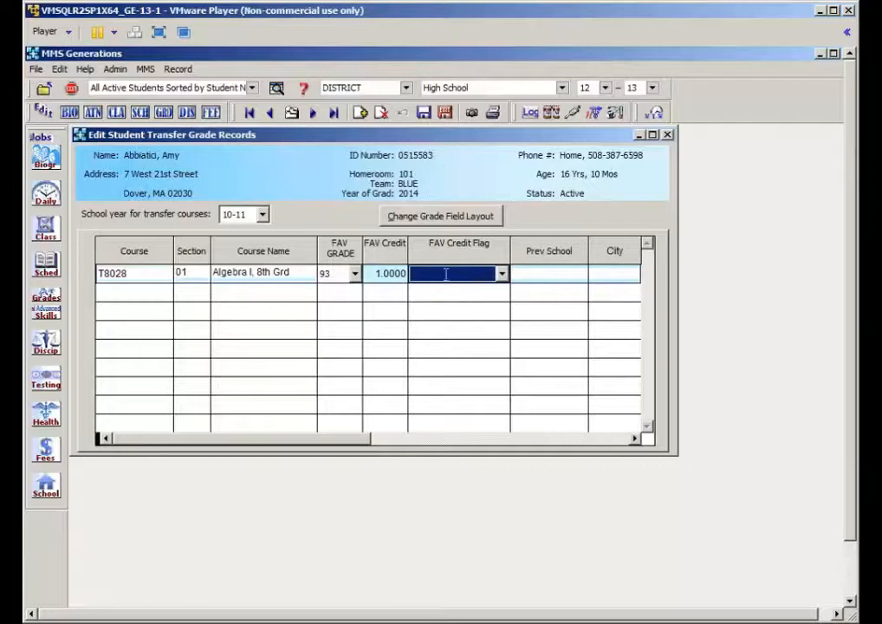
# - Set the T8028 record's FAV credit flag to Manual (Use Manual for Credits Attempted)
pyautogui.click(502, 274)
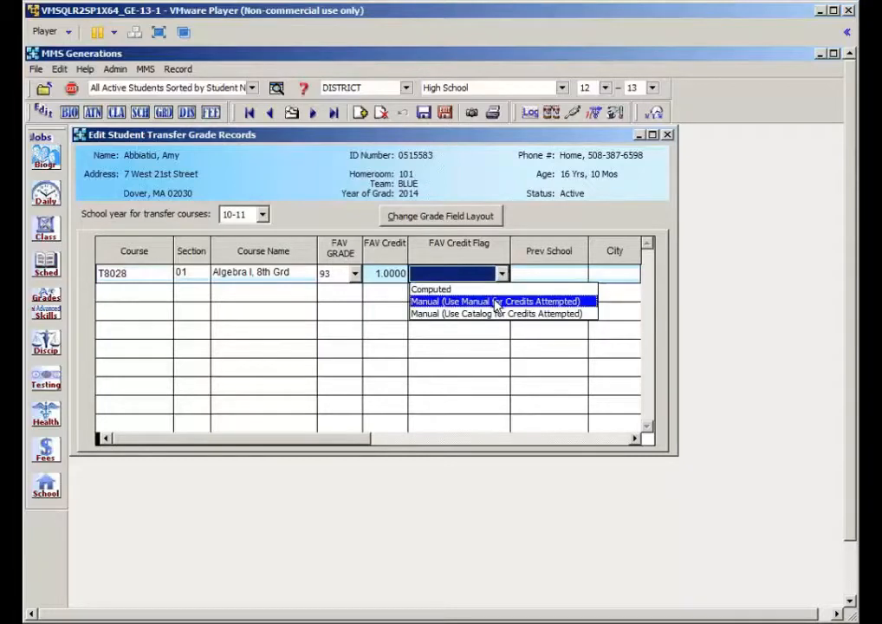
pyautogui.press('Up')
pyautogui.click(556, 302)
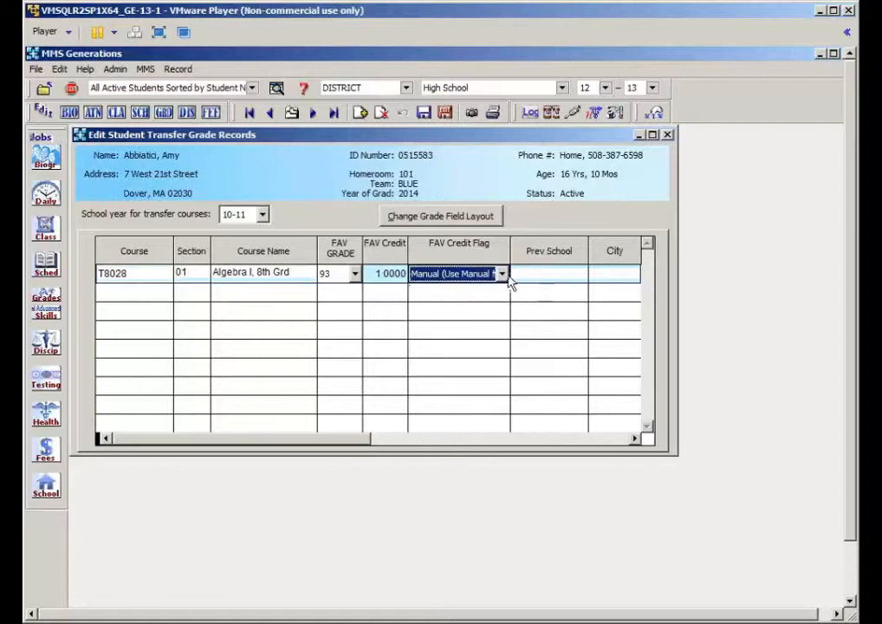
pyautogui.click(502, 275)
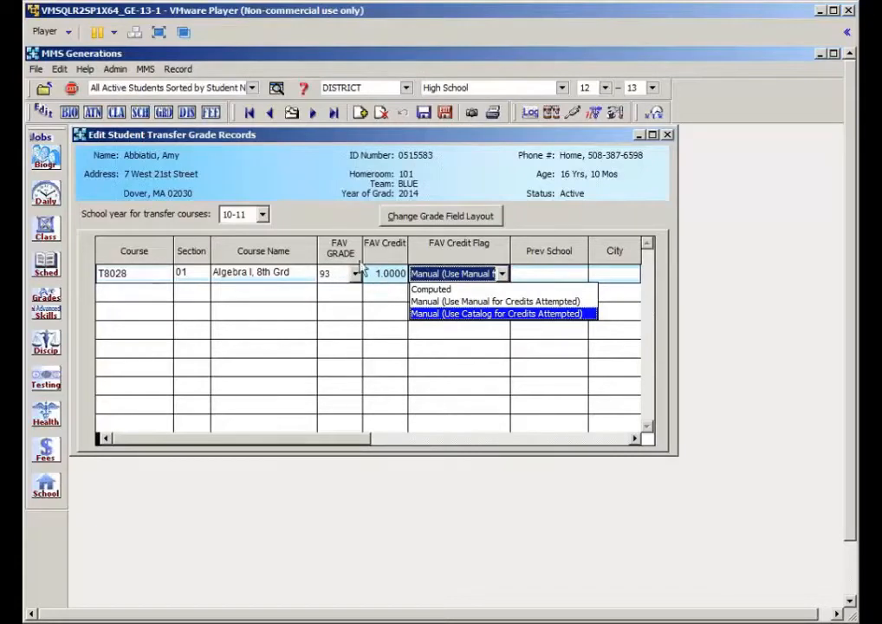
pyautogui.click(475, 302)
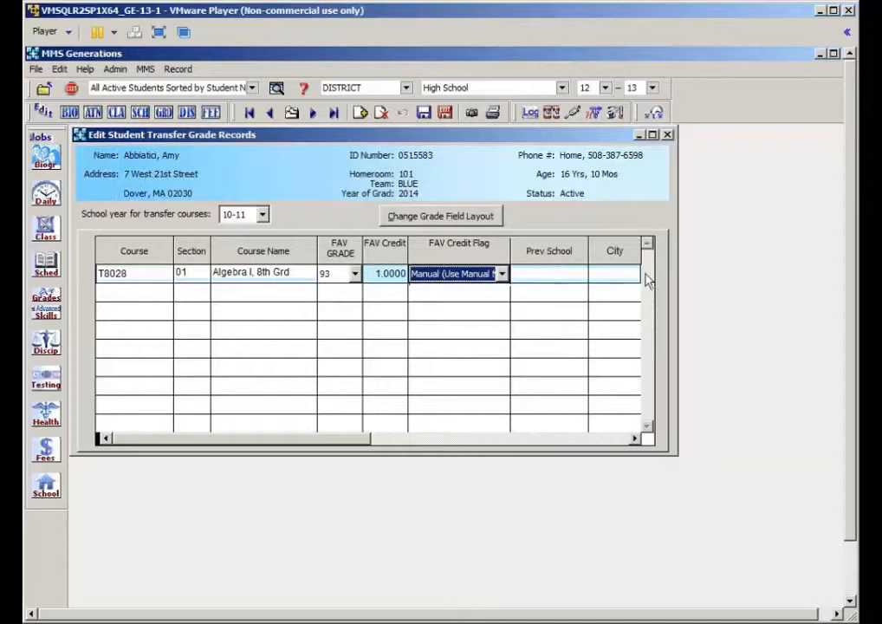
# - Enter Middle School as the T8028 record's previous school, with city Dover and state MA
pyautogui.click(569, 275)
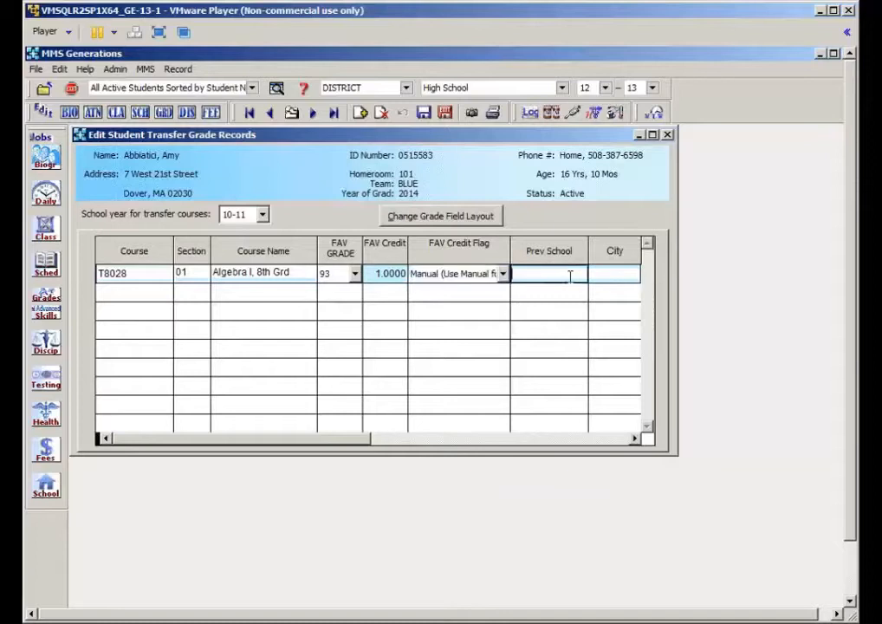
pyautogui.write('Middle School')
pyautogui.press('Tab')
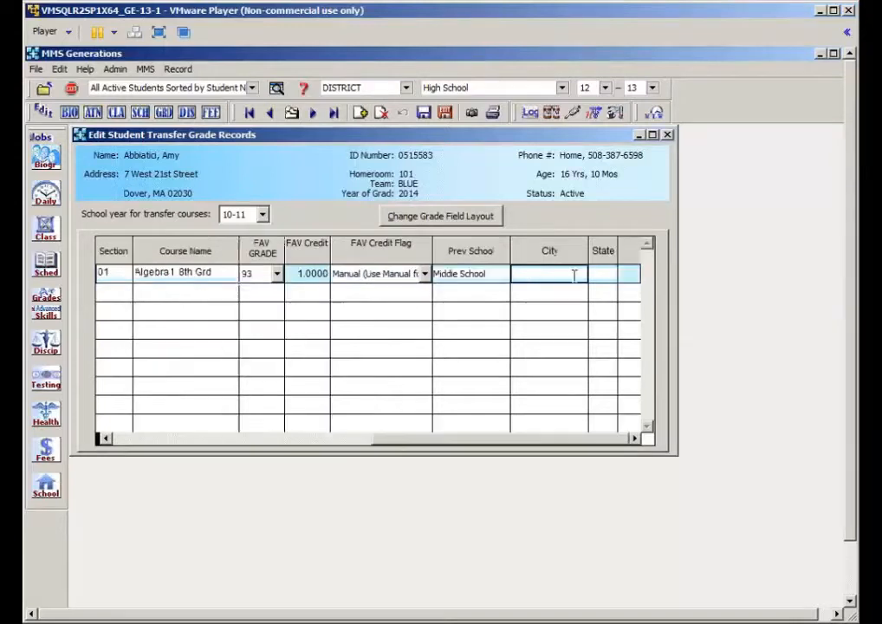
pyautogui.write('Dover')
pyautogui.press('Tab')
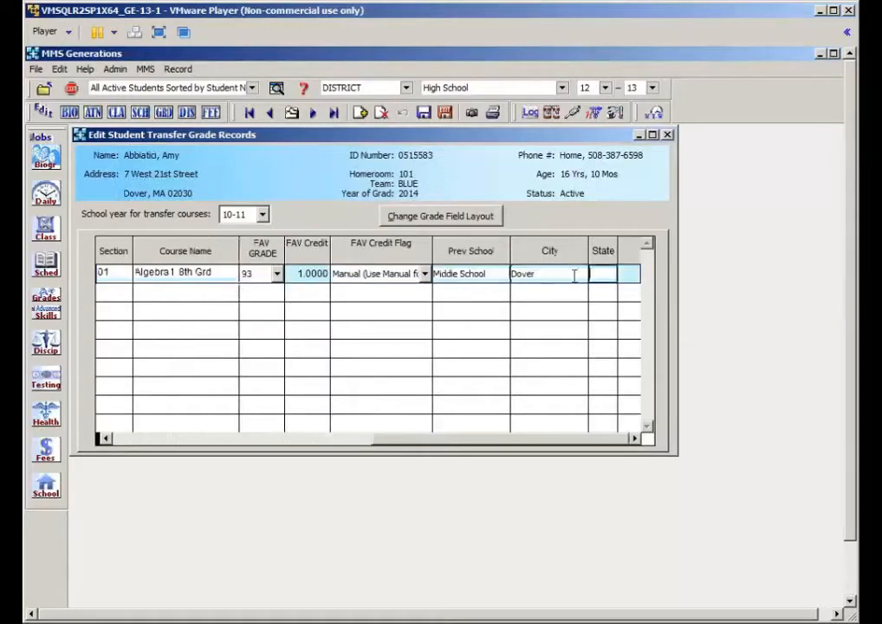
pyautogui.write('MA')
pyautogui.click(105, 437)
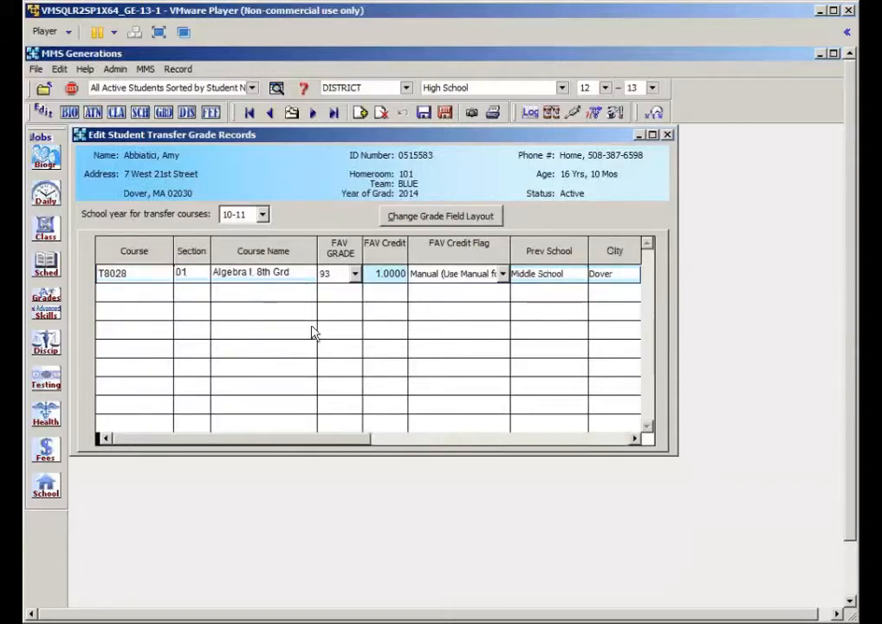
# - Locate the fourth student in the student list and open that student's transfer grade records
pyautogui.click(292, 114)
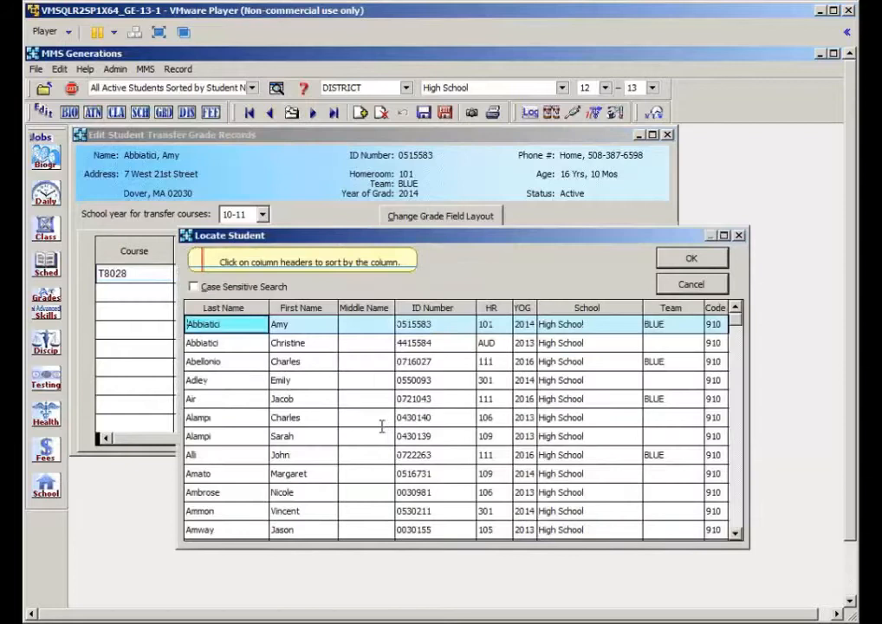
pyautogui.click(220, 379)
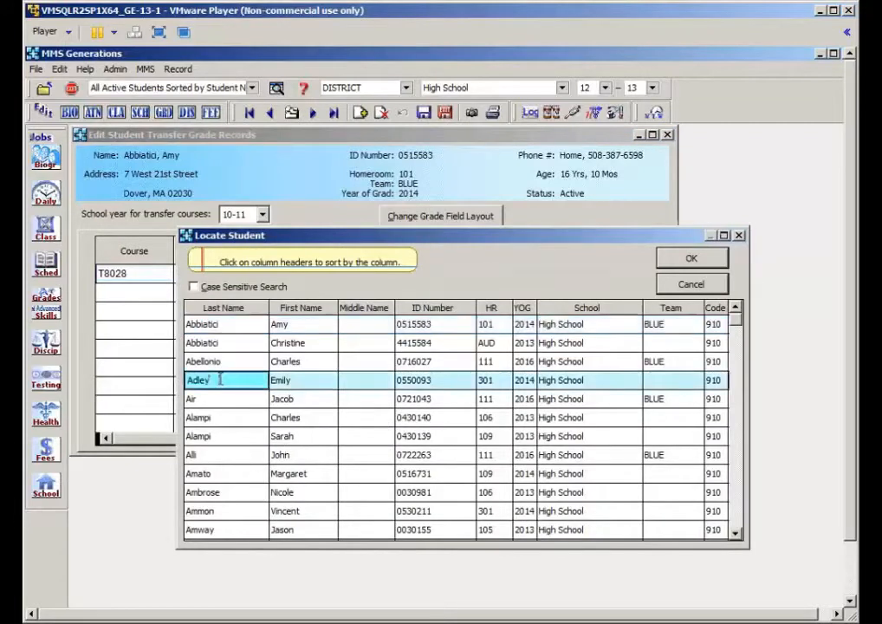
pyautogui.doubleClick(220, 378)
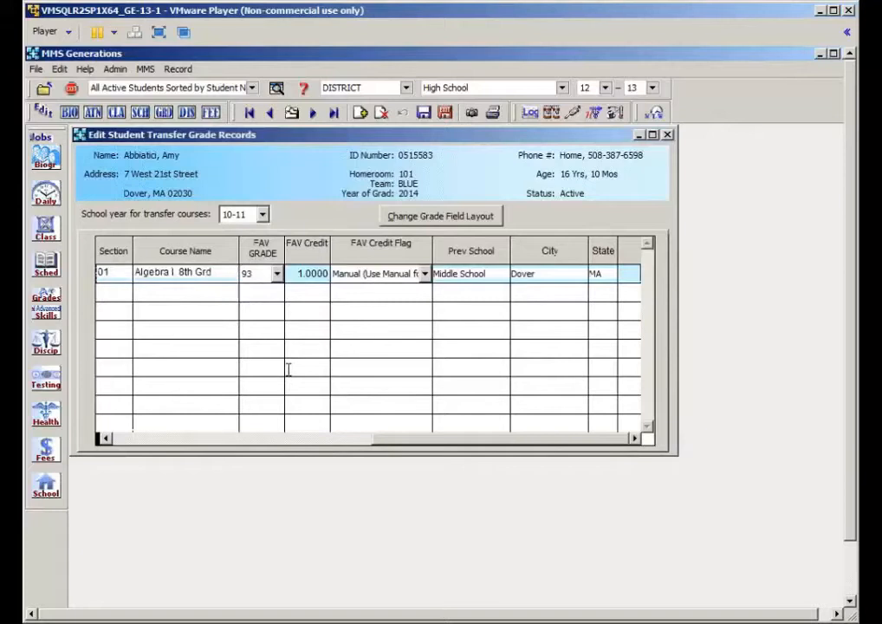
pyautogui.press('Tab')
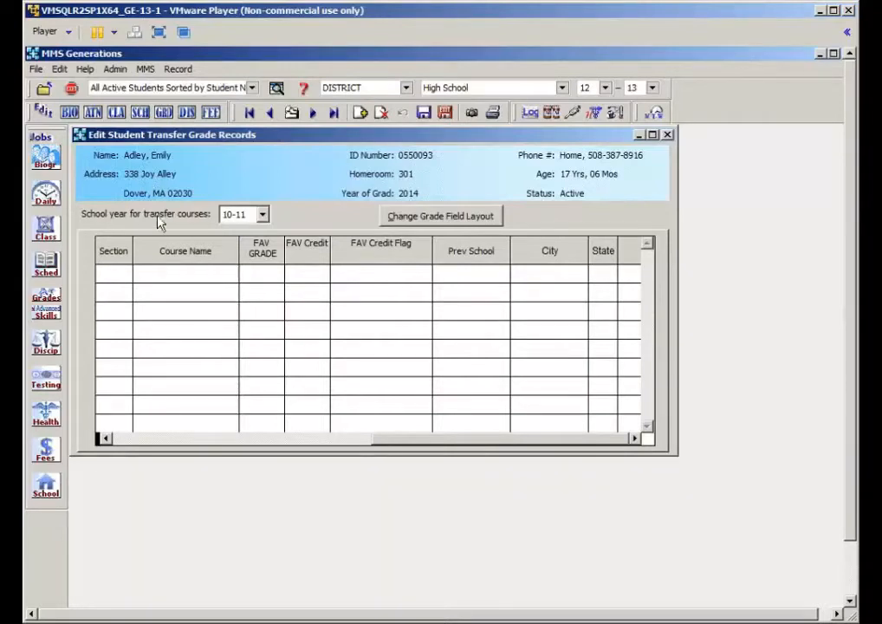
# - Add section 01 of T801, T-German Dialect, to the student's transfer grade records for school year 11-12
pyautogui.click(262, 217)
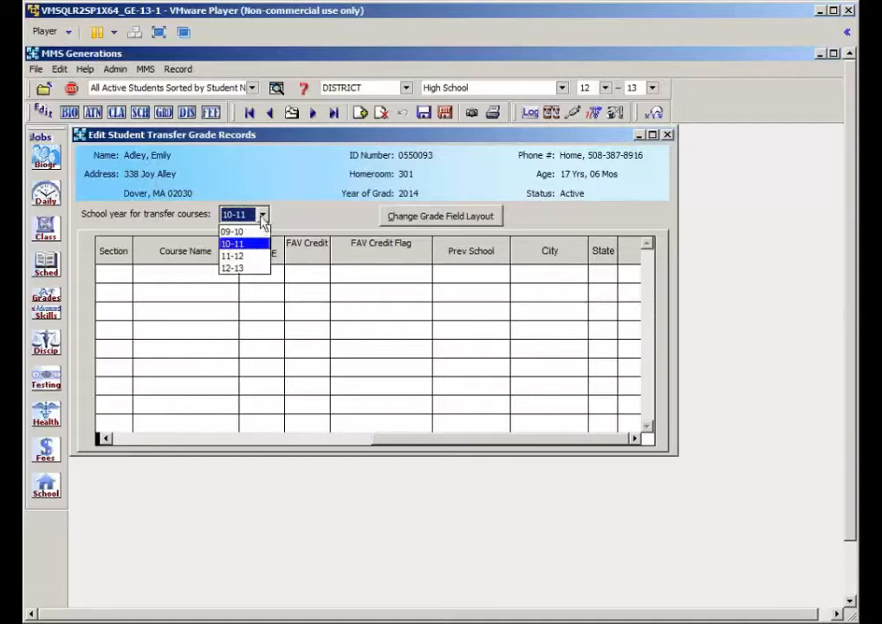
pyautogui.click(244, 264)
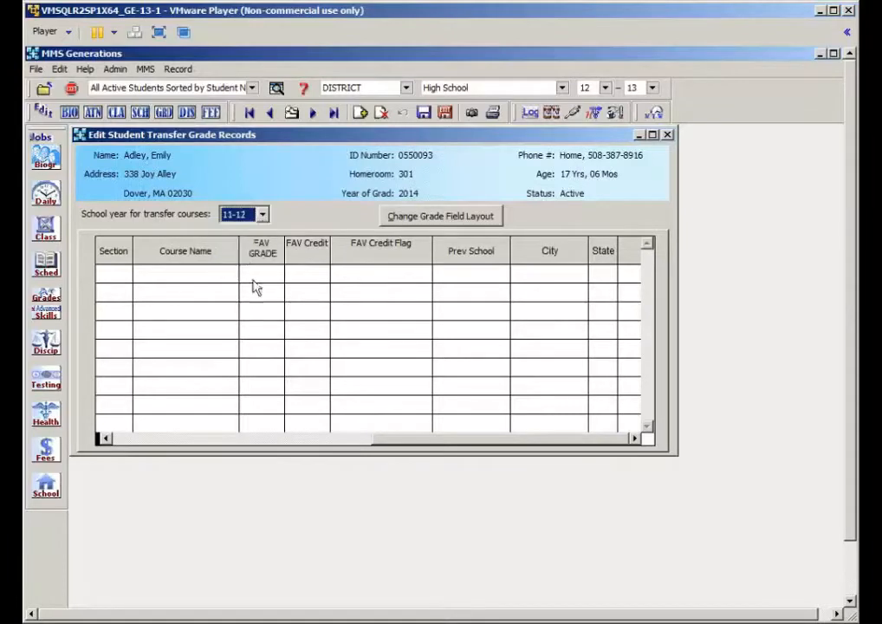
pyautogui.click(209, 336)
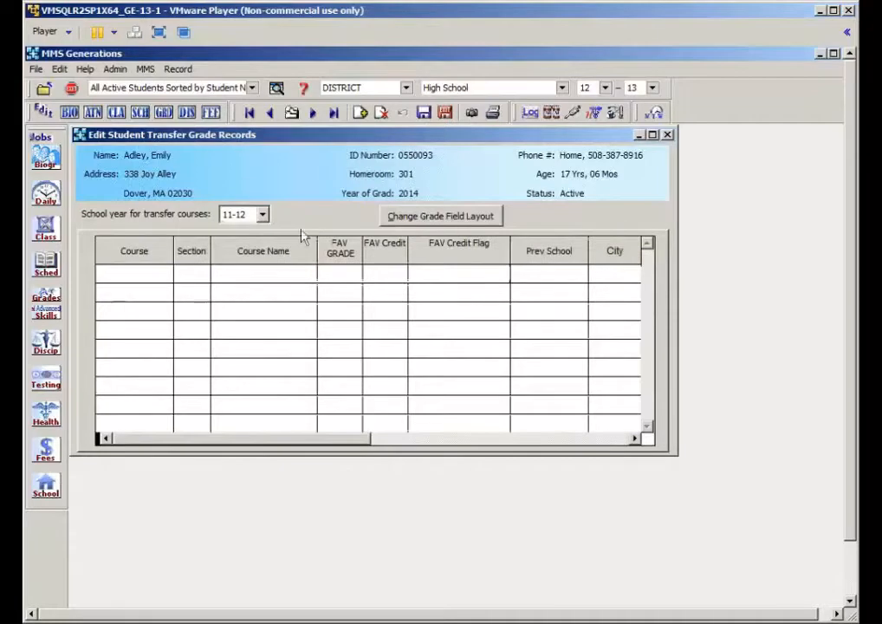
pyautogui.click(359, 116)
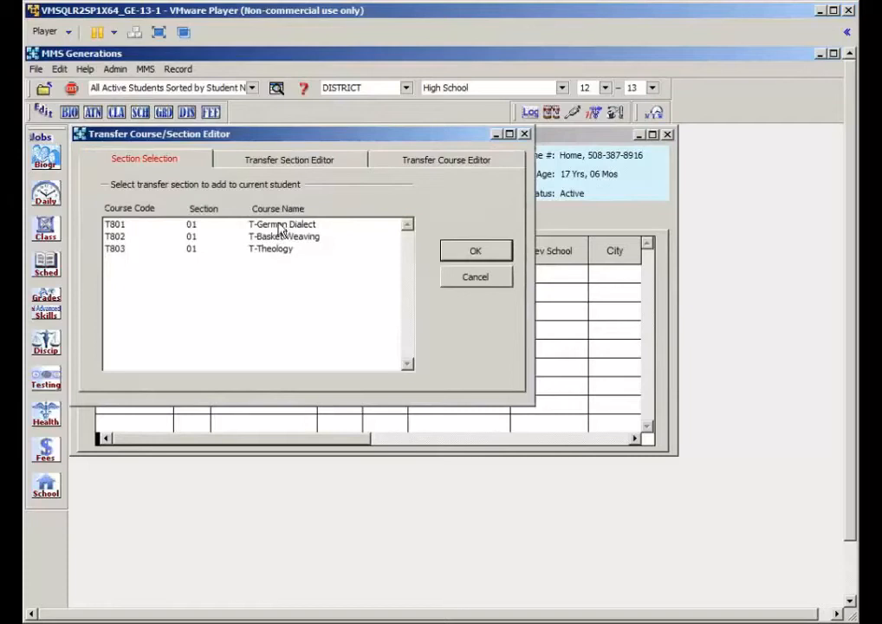
pyautogui.click(279, 226)
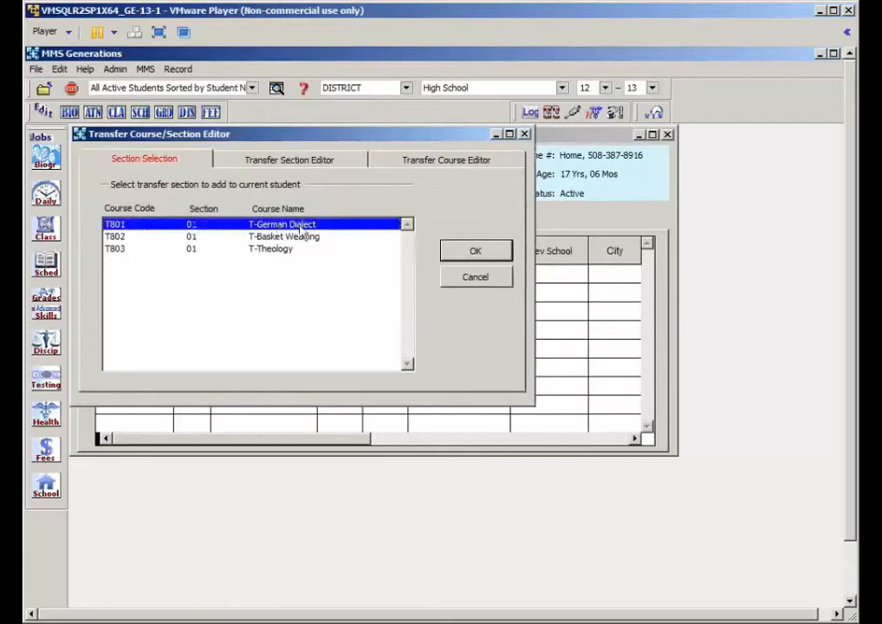
pyautogui.click(474, 258)
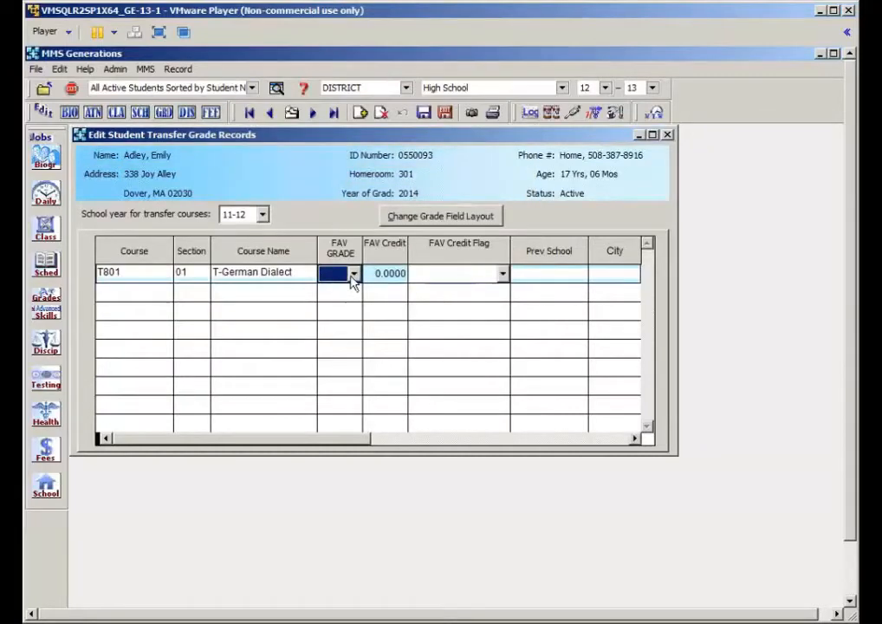
# - Set the T801 record's FAV grade to F and its credit flag to Manual (Use Catalog for Credits Attempted)
pyautogui.press('f')
pyautogui.press('f')
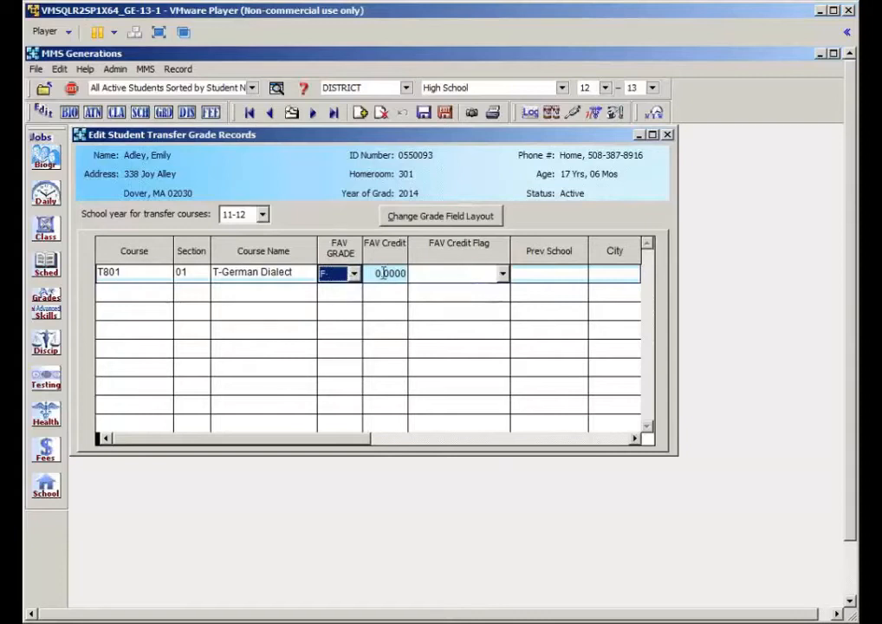
pyautogui.click(435, 282)
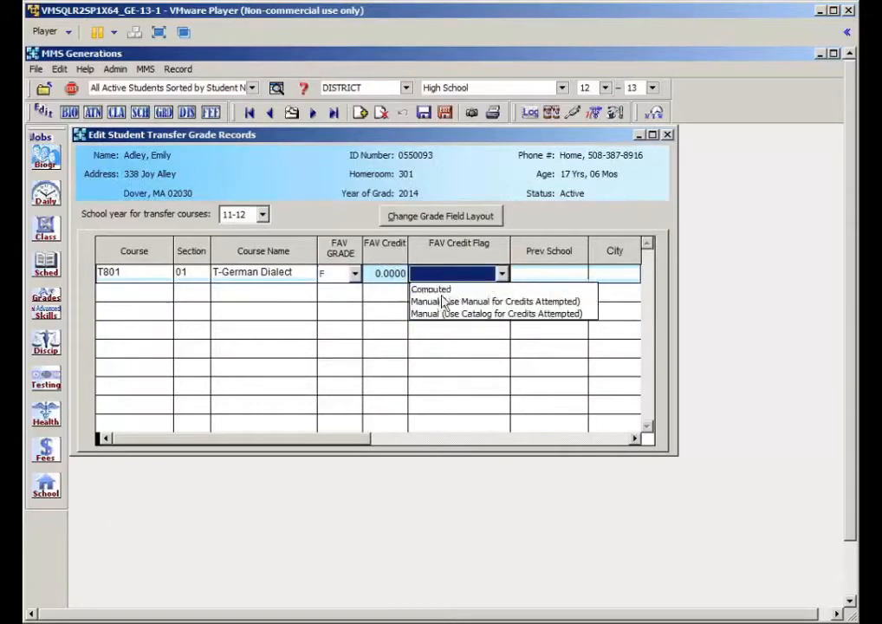
pyautogui.click(496, 314)
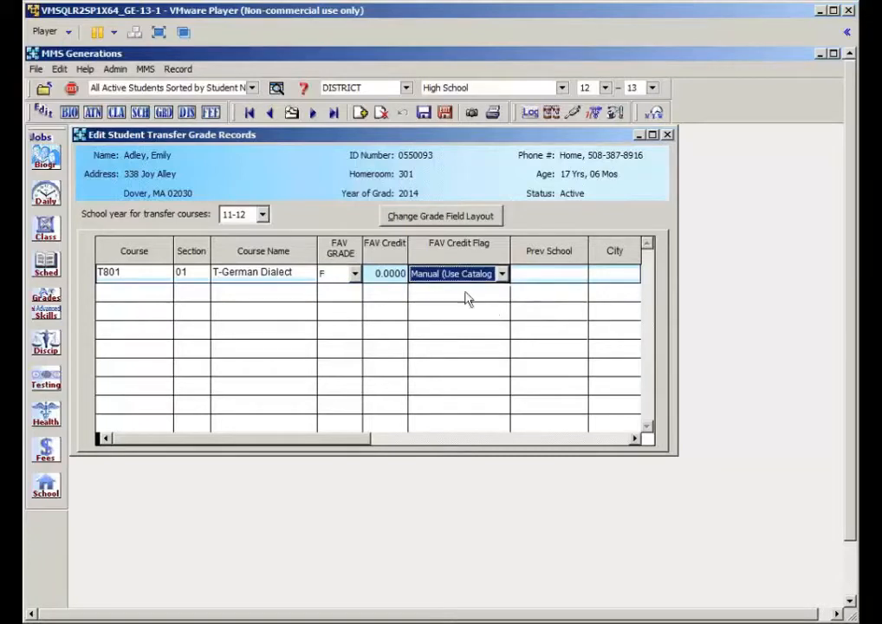
# - Enter Braintree HS as the T801 record's previous school, with city Braintree and state MA
pyautogui.click(550, 275)
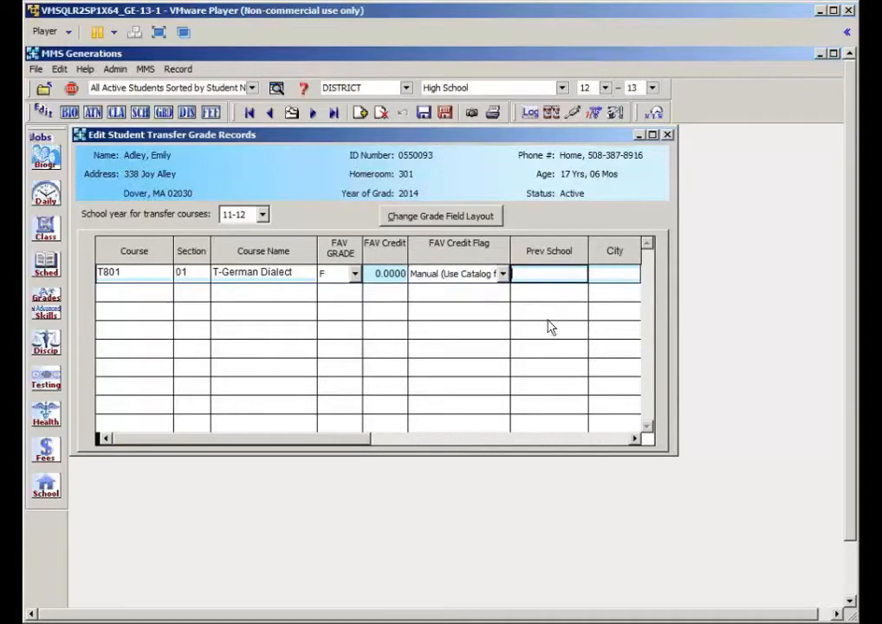
pyautogui.write('Braintree HS')
pyautogui.press('Tab')
pyautogui.write('Braintree')
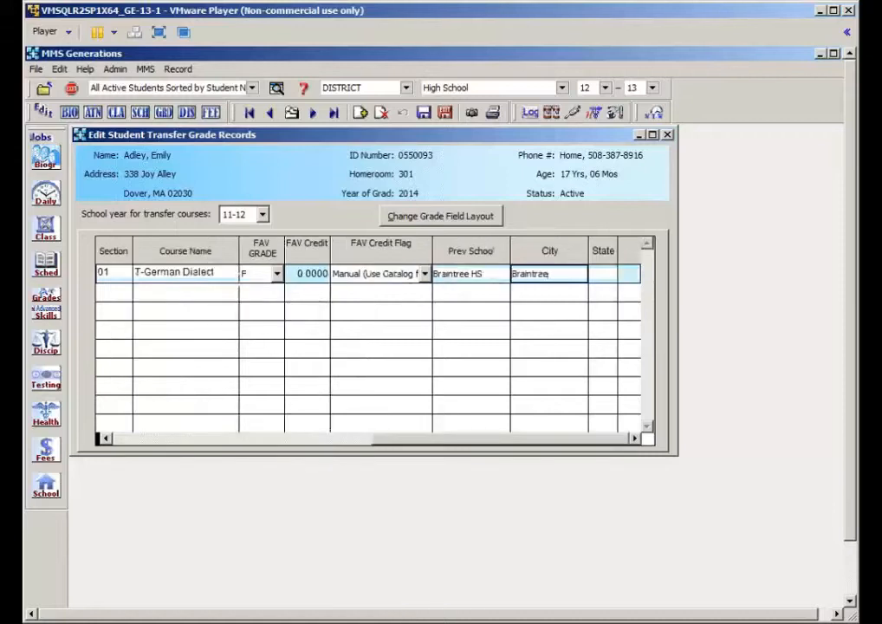
pyautogui.press('Tab')
pyautogui.write('MA')
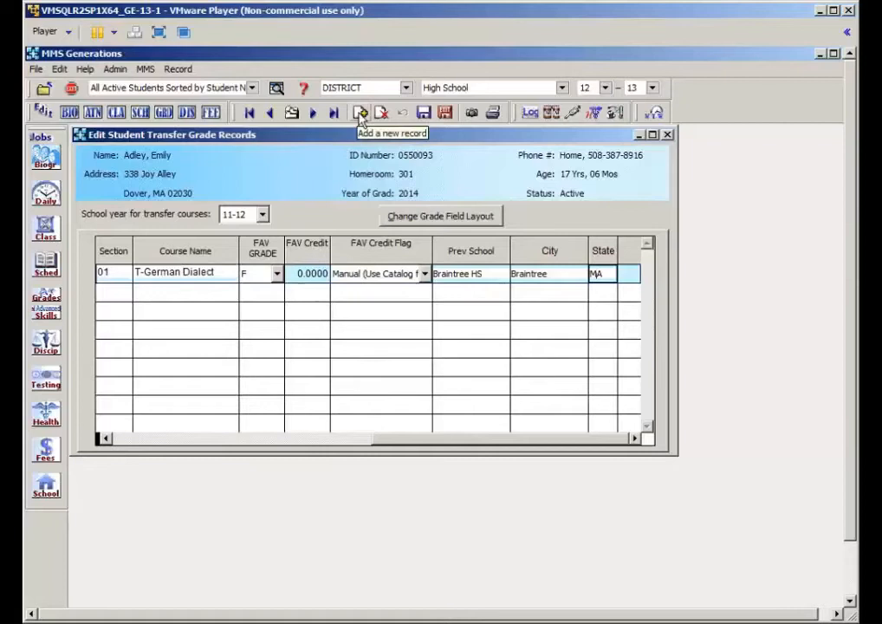
# - In the transfer course catalog, set the T801 T-German Dialect course's credit to 0.5 and its department to 03, Foreign Language
pyautogui.click(360, 113)
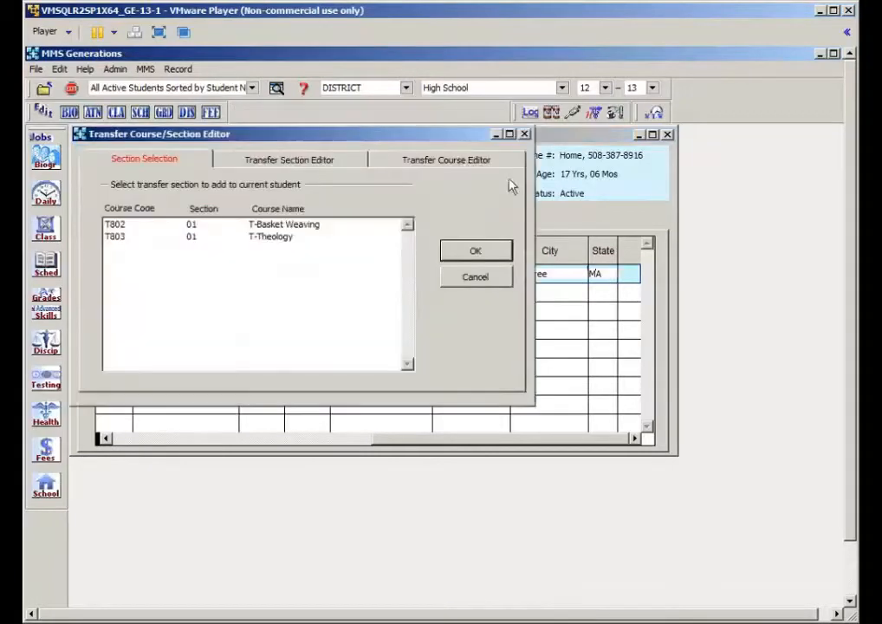
pyautogui.click(468, 163)
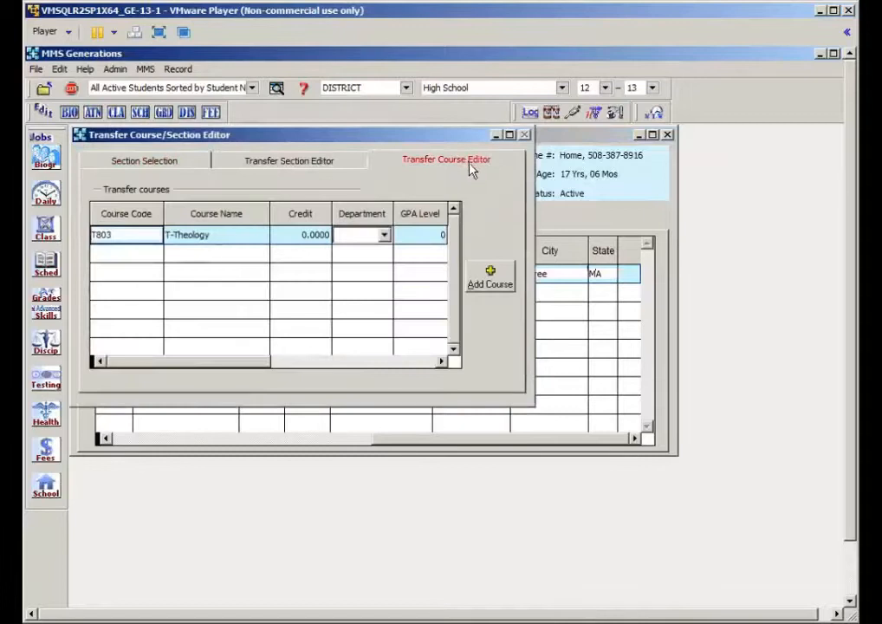
pyautogui.click(454, 210)
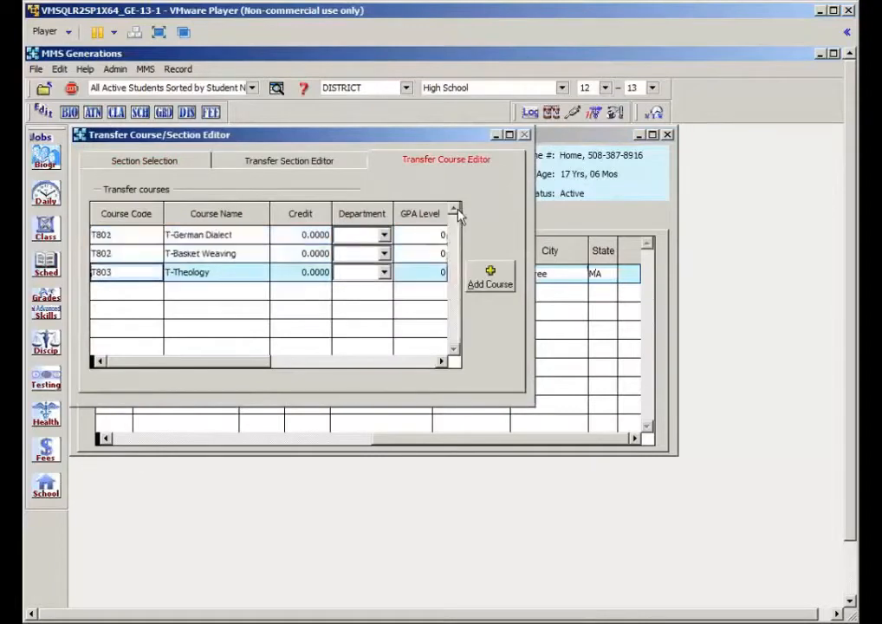
pyautogui.click(284, 234)
pyautogui.write('1')
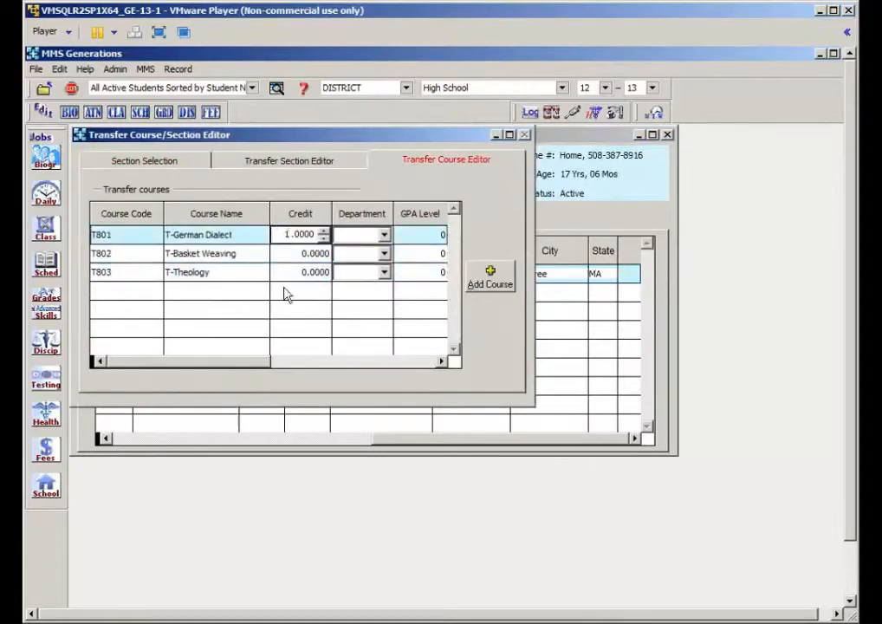
pyautogui.press('BackSpace')
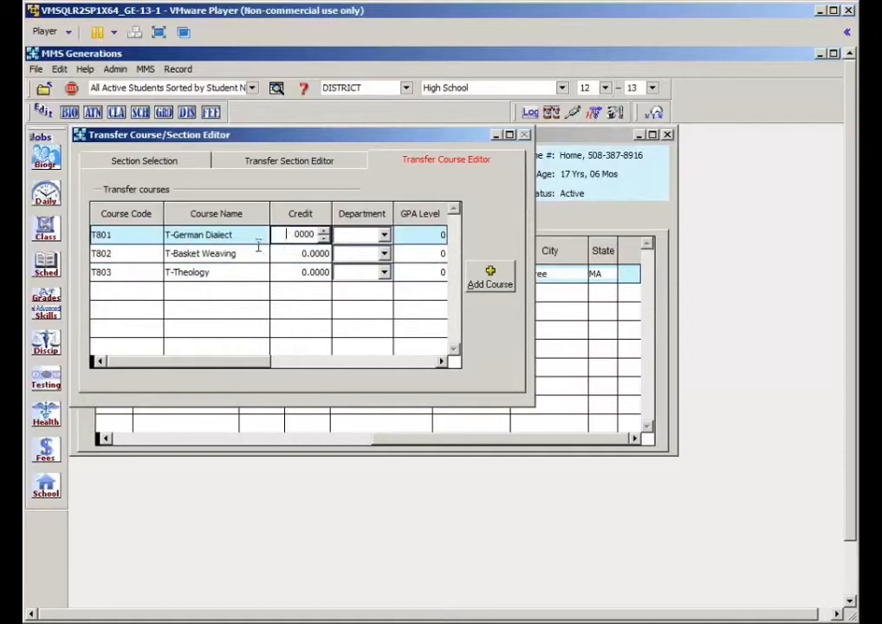
pyautogui.write('0.5')
pyautogui.press('Tab')
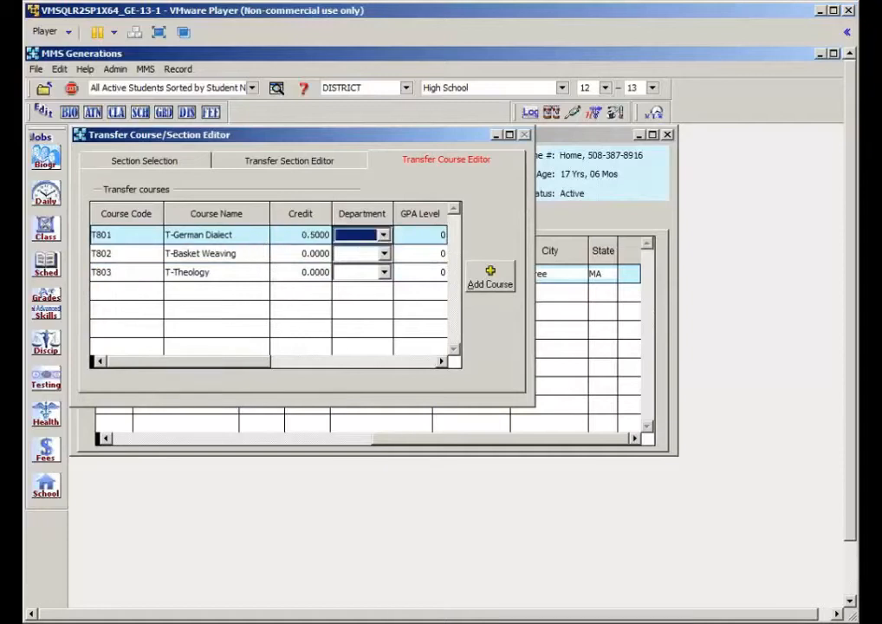
pyautogui.click(383, 235)
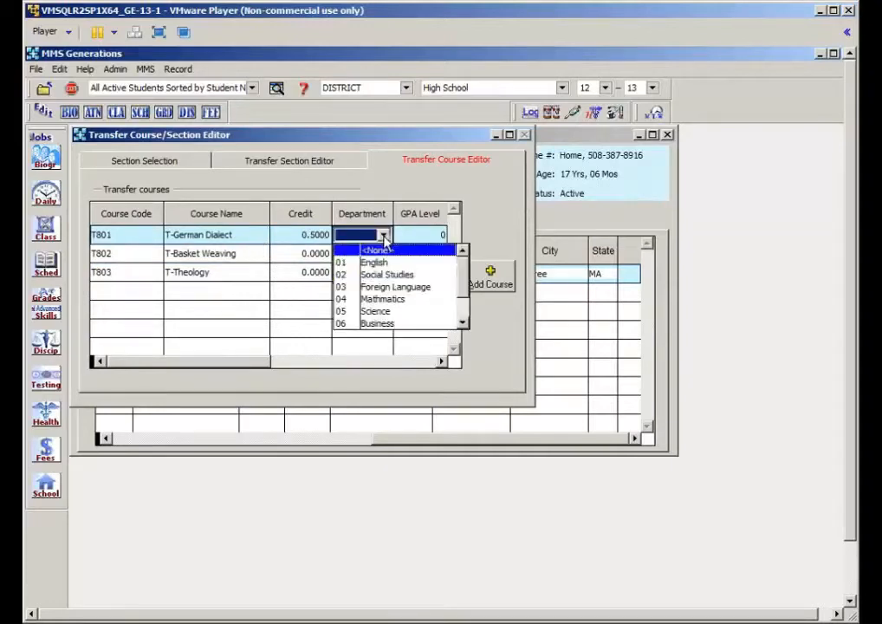
pyautogui.click(387, 287)
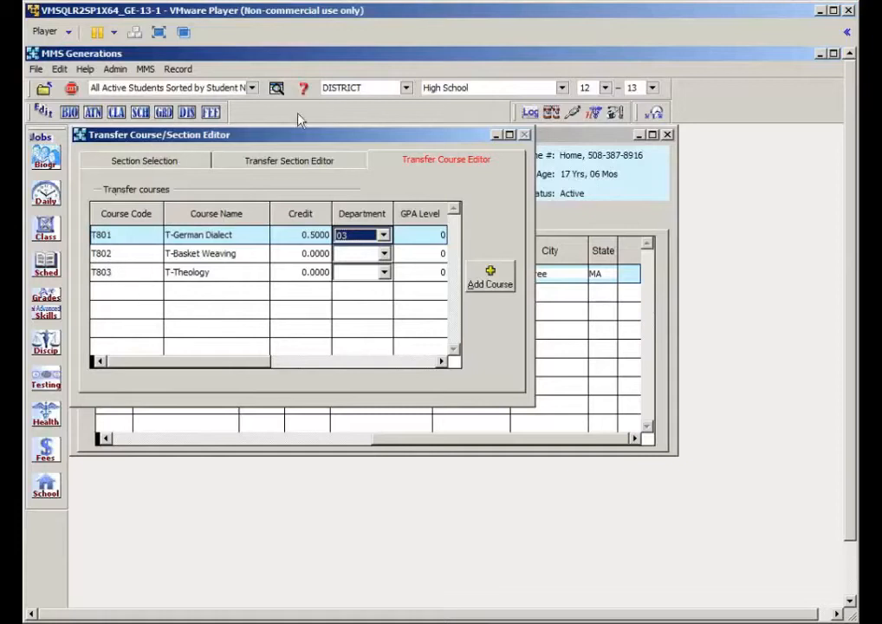
# - Add a new transfer course with code S100 and name it S-World Geography
pyautogui.click(490, 282)
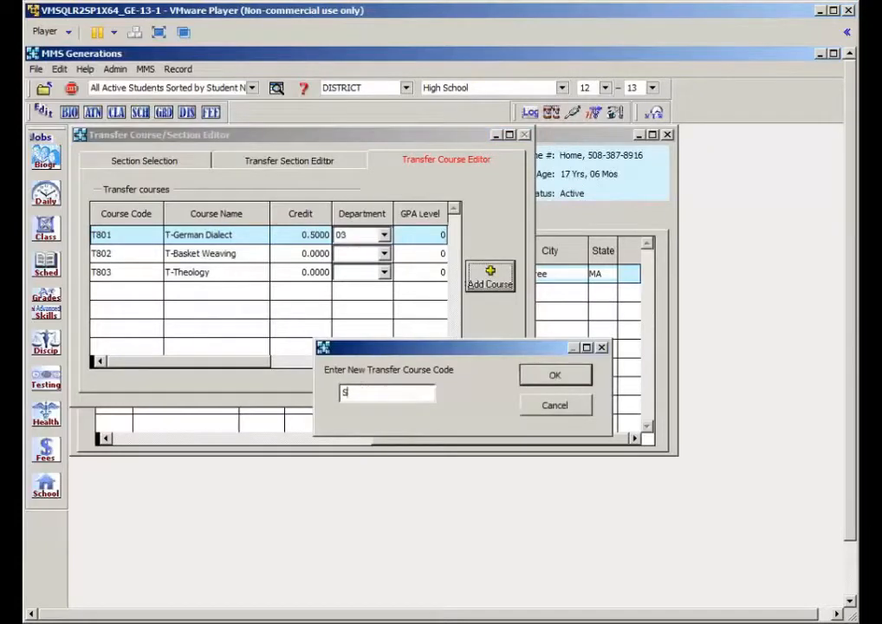
pyautogui.press('Return')
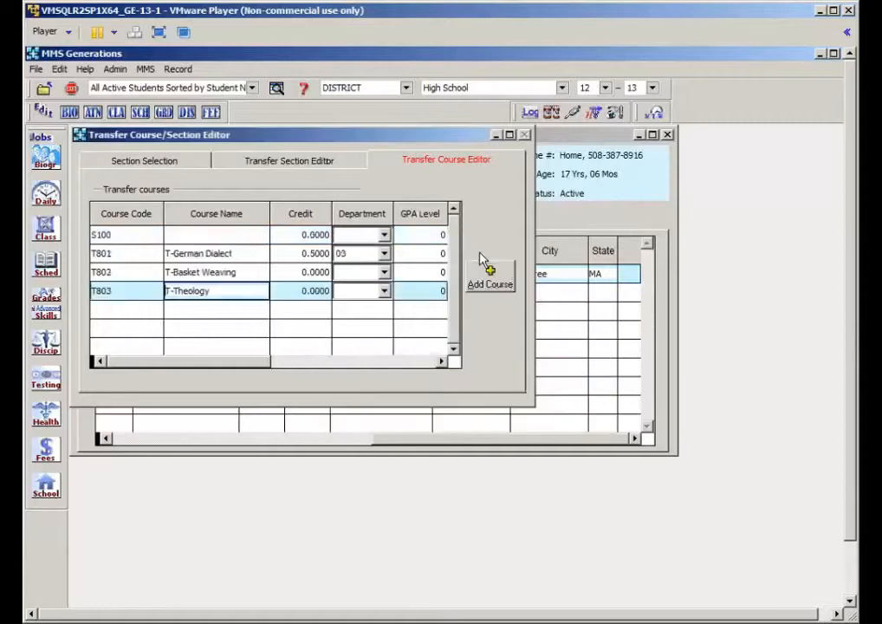
pyautogui.click(254, 234)
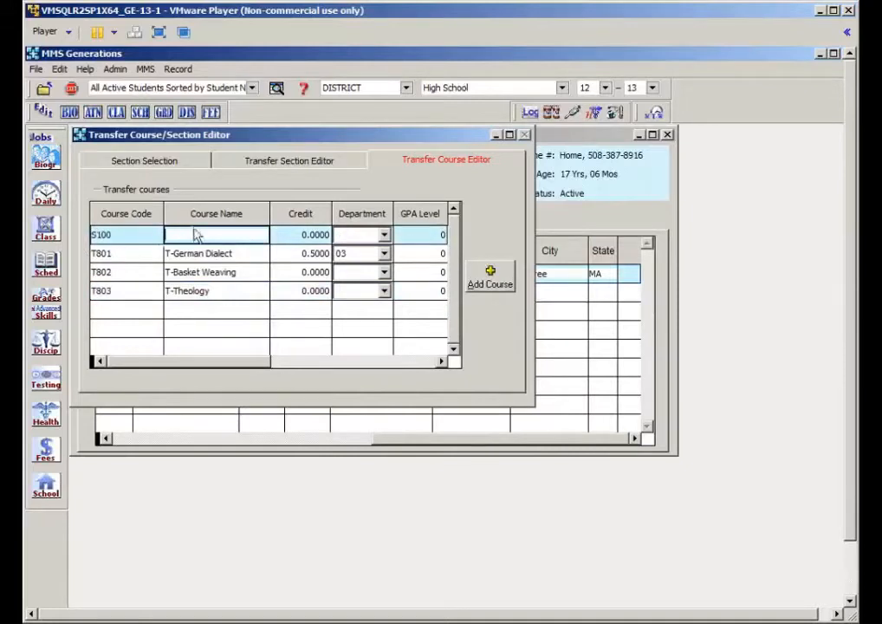
pyautogui.write('S')
pyautogui.write('S-')
pyautogui.write('Wro')
pyautogui.write('ld Geo')
pyautogui.write('graphy')
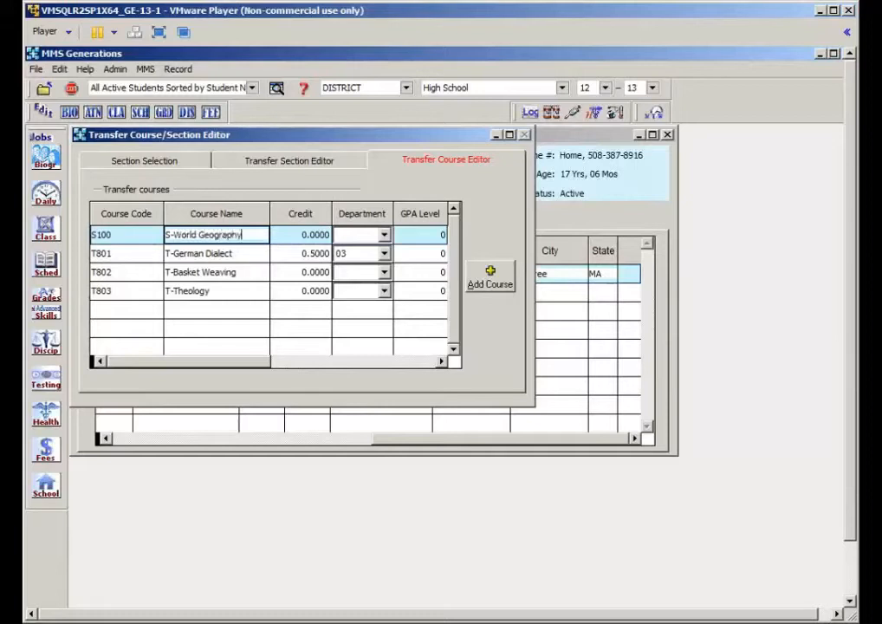
# - Set the S100 S-World Geography transfer course's credit to 1 and its department to 02, Social Studies
pyautogui.press('Tab')
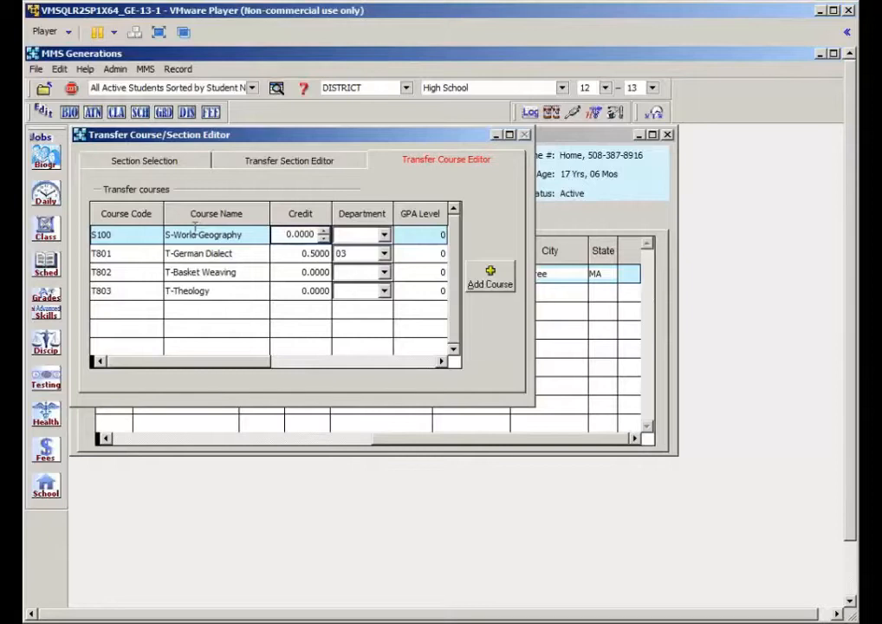
pyautogui.write('1')
pyautogui.press('Tab')
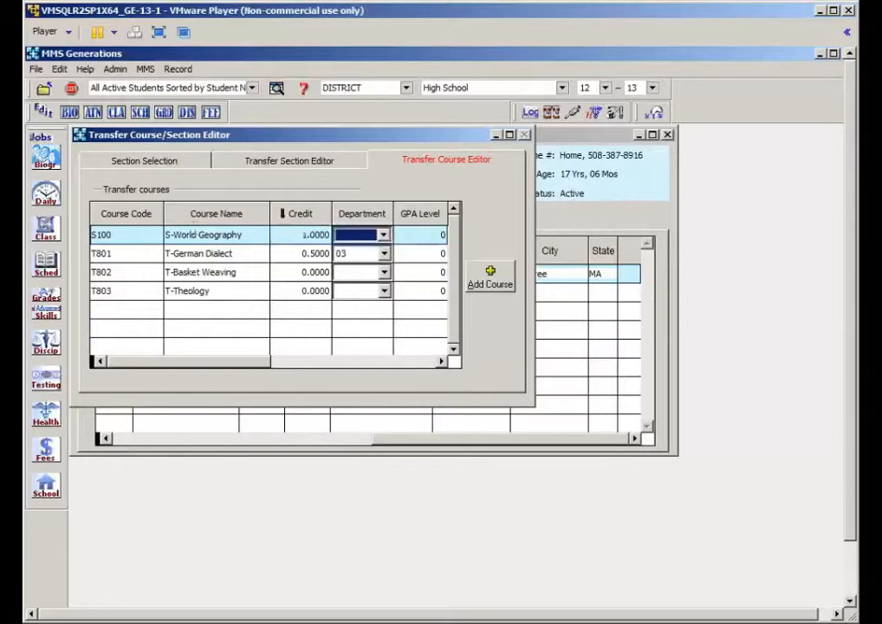
pyautogui.click(384, 235)
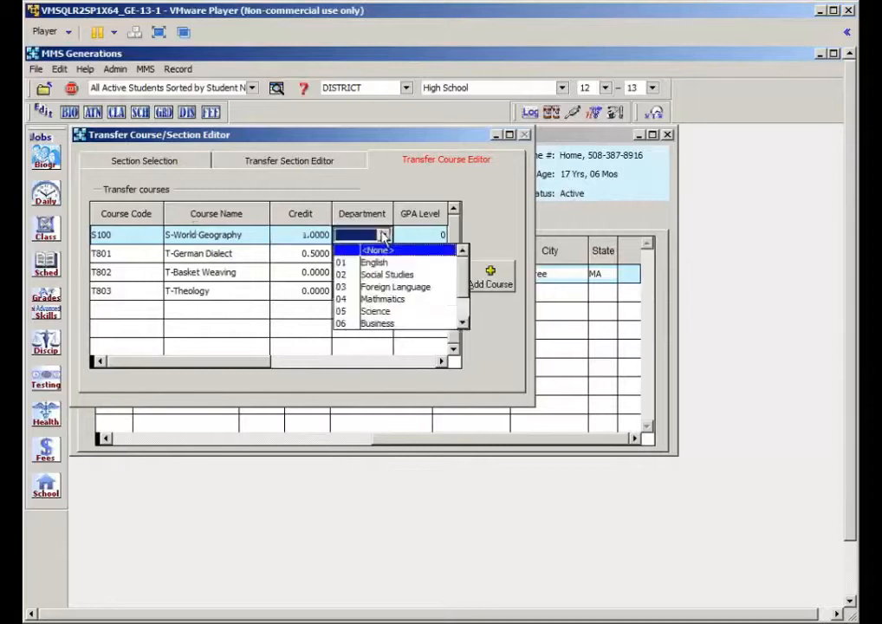
pyautogui.click(392, 275)
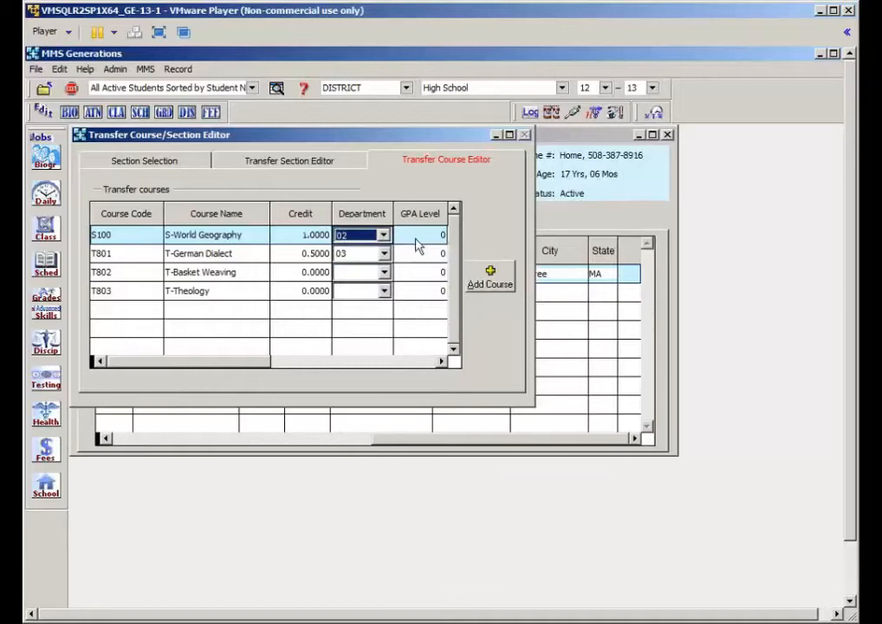
# - Add section 01 for the S-World Geography transfer course and close the editor without assigning a section to the current student
pyautogui.click(255, 163)
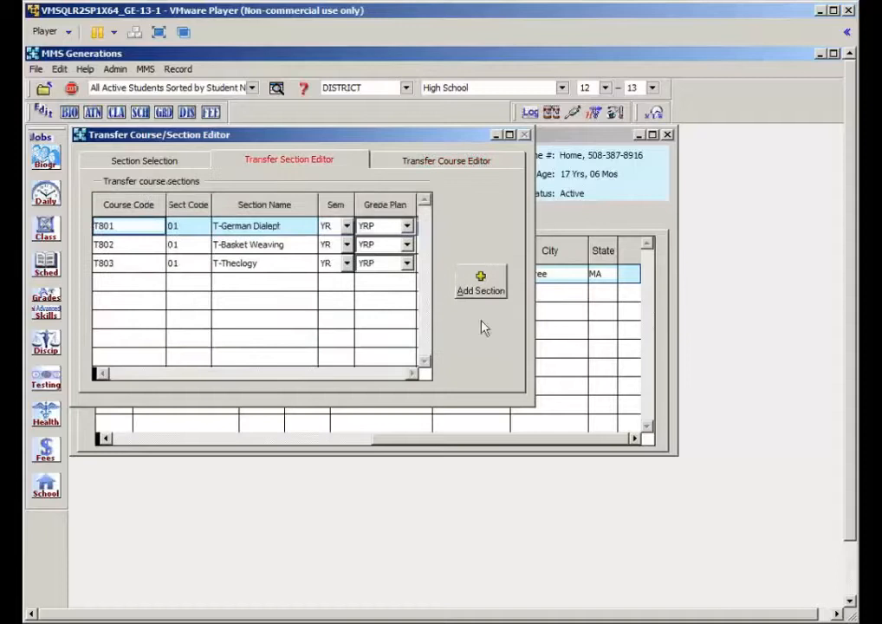
pyautogui.click(478, 295)
pyautogui.doubleClick(428, 318)
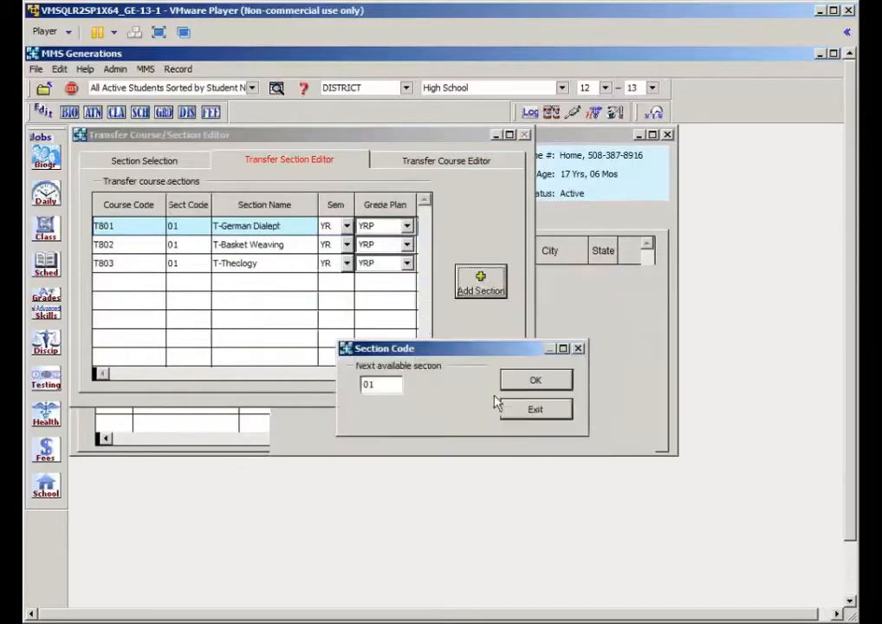
pyautogui.click(522, 382)
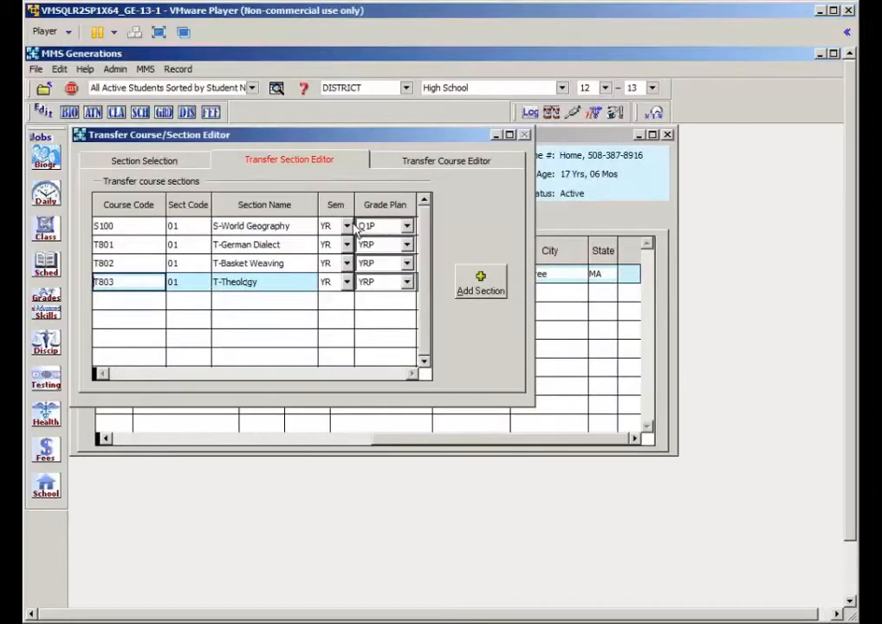
pyautogui.click(141, 165)
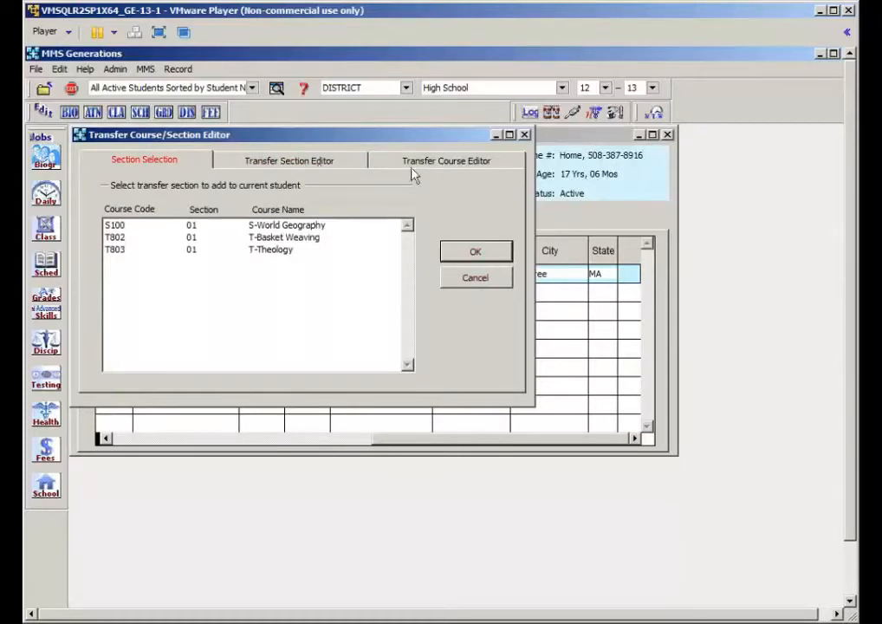
pyautogui.click(459, 286)
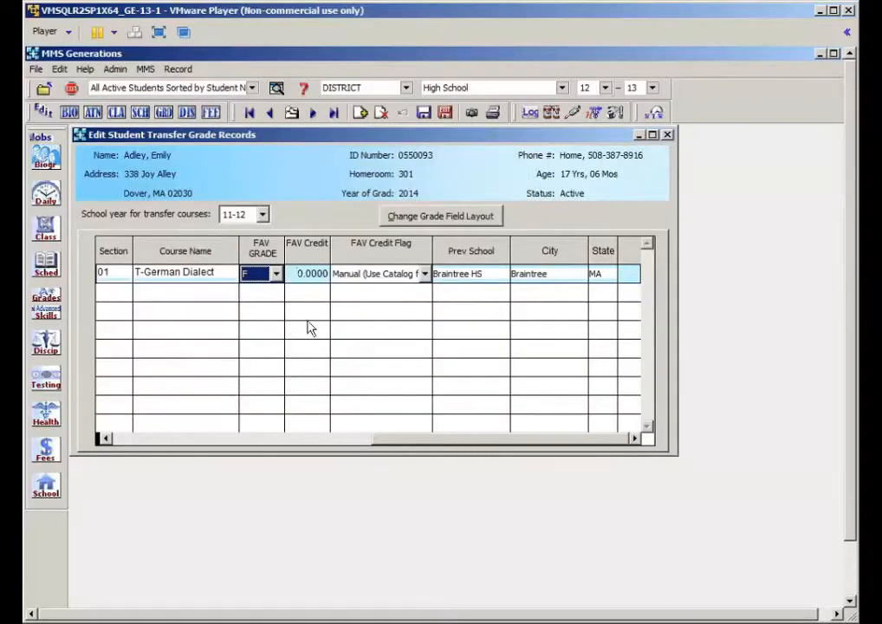
# - Locate the homeroom 109 student graduating in 2013 and add the S100 S-World Geography section to the 11-12 transfer records
pyautogui.click(291, 112)
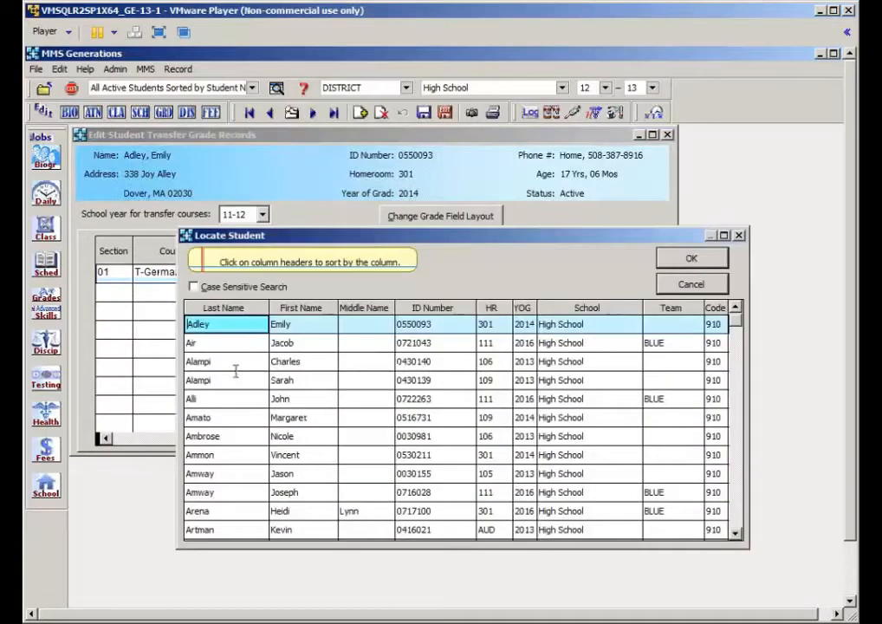
pyautogui.doubleClick(241, 381)
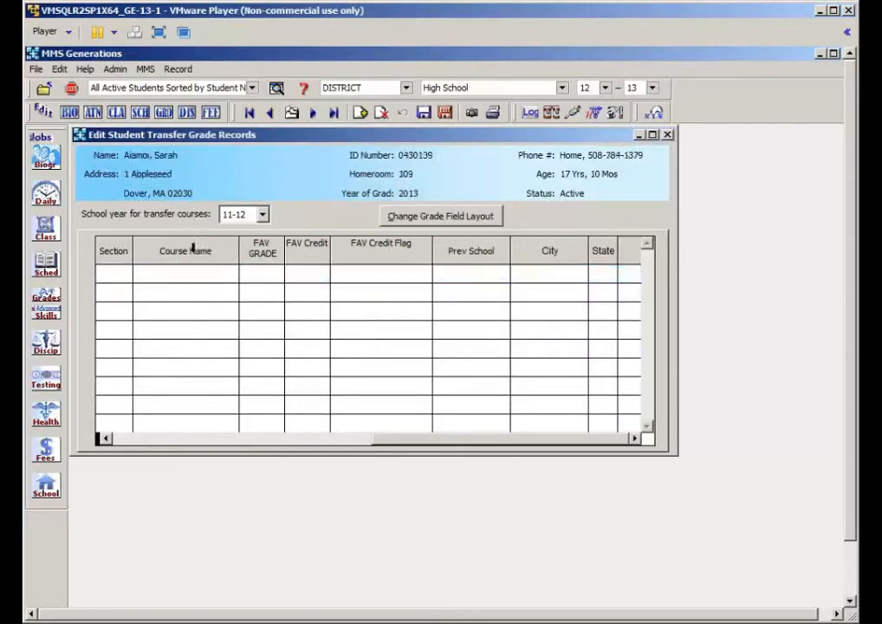
pyautogui.click(362, 115)
pyautogui.click(310, 227)
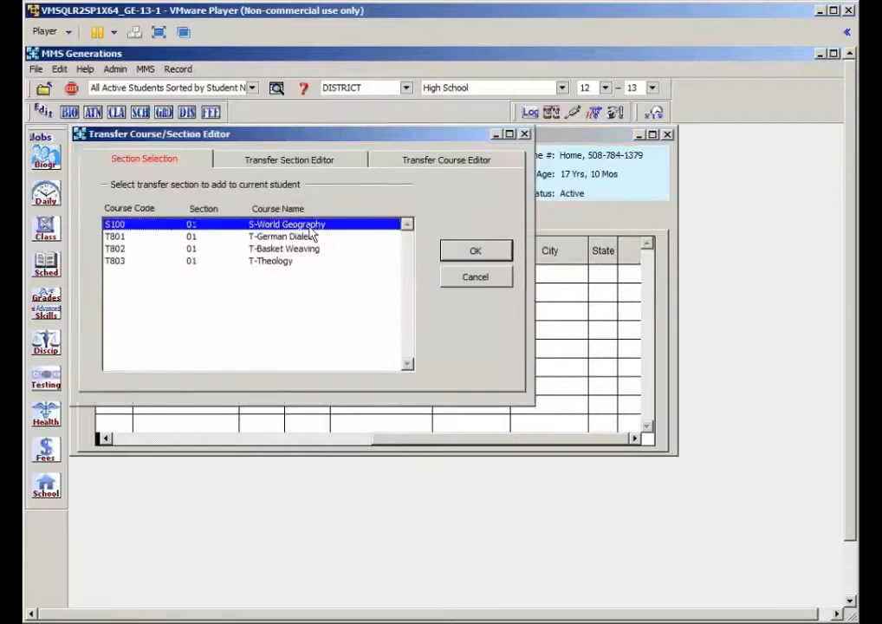
pyautogui.click(476, 252)
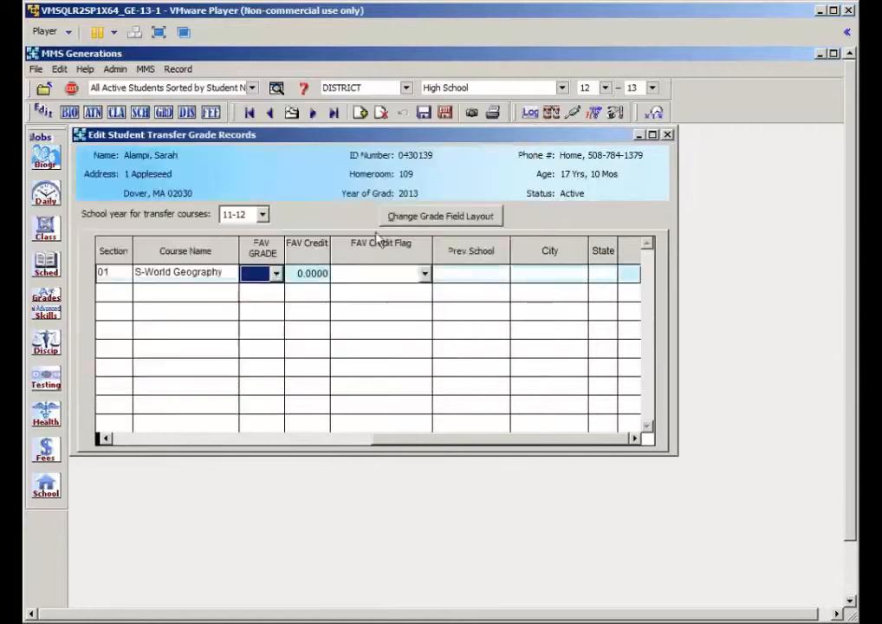
# - Set the S-World Geography record's FAV grade to 70, credit to 1 and credit flag to Manual (Use Manual for Credits Attempted)
pyautogui.click(275, 274)
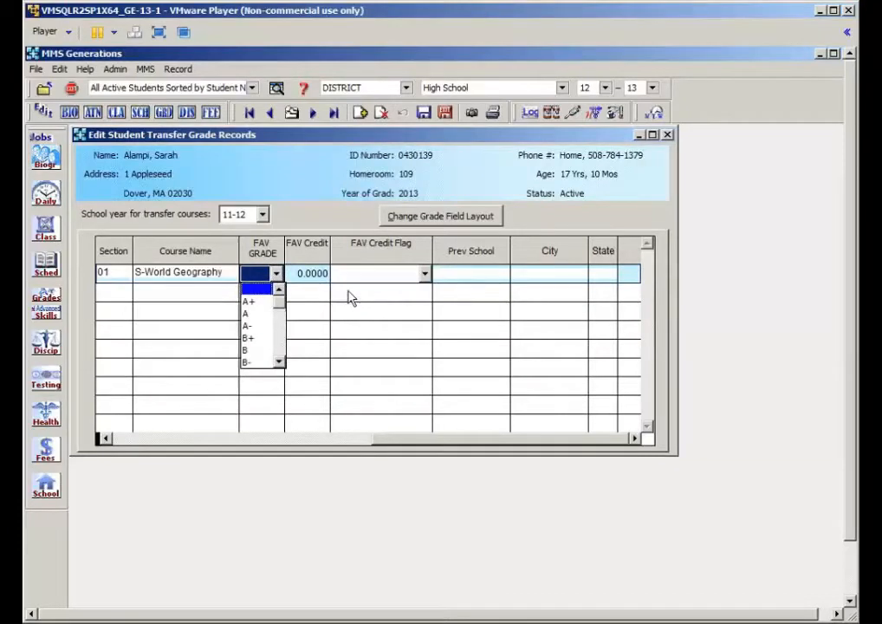
pyautogui.press('7')
pyautogui.press('0')
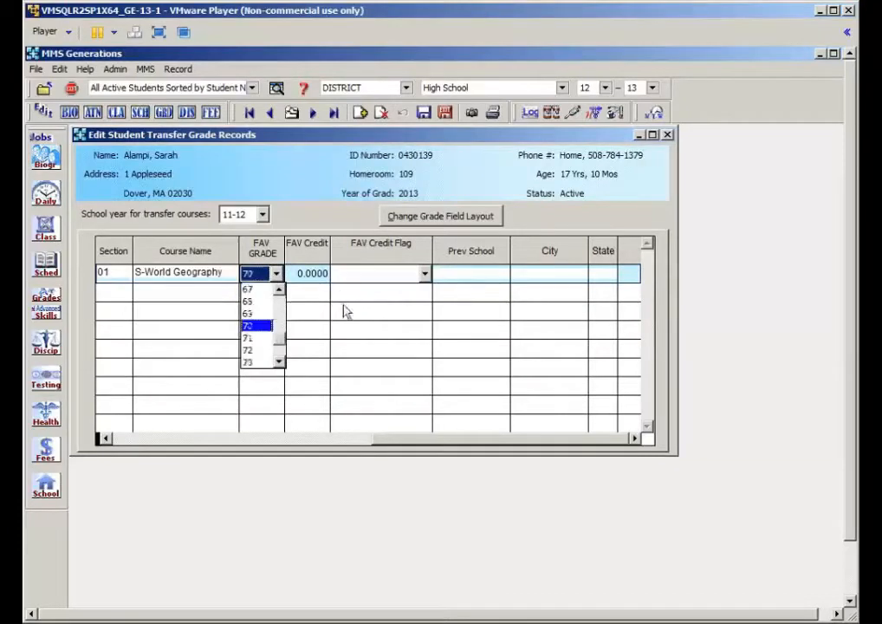
pyautogui.click(258, 327)
pyautogui.click(299, 273)
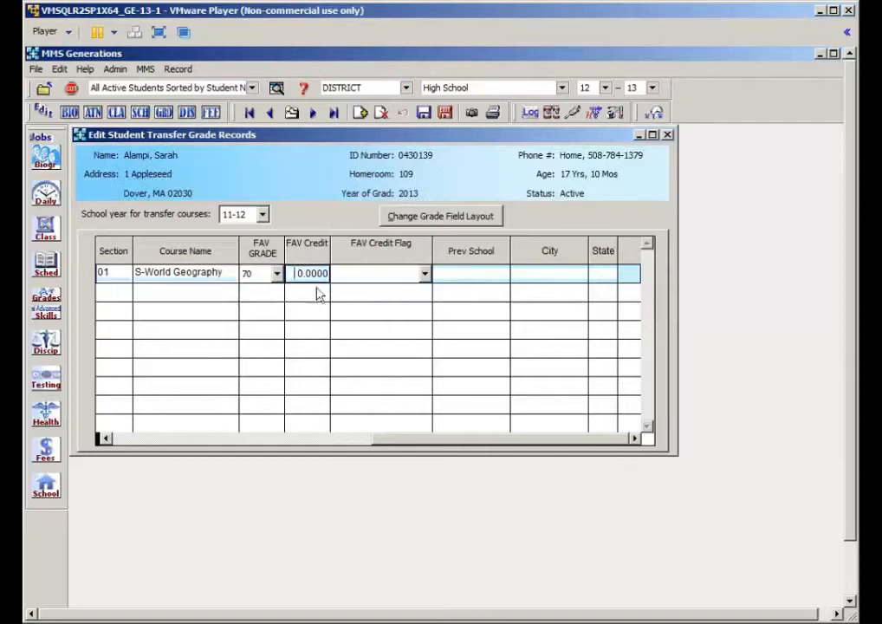
pyautogui.write('1')
pyautogui.press('Tab')
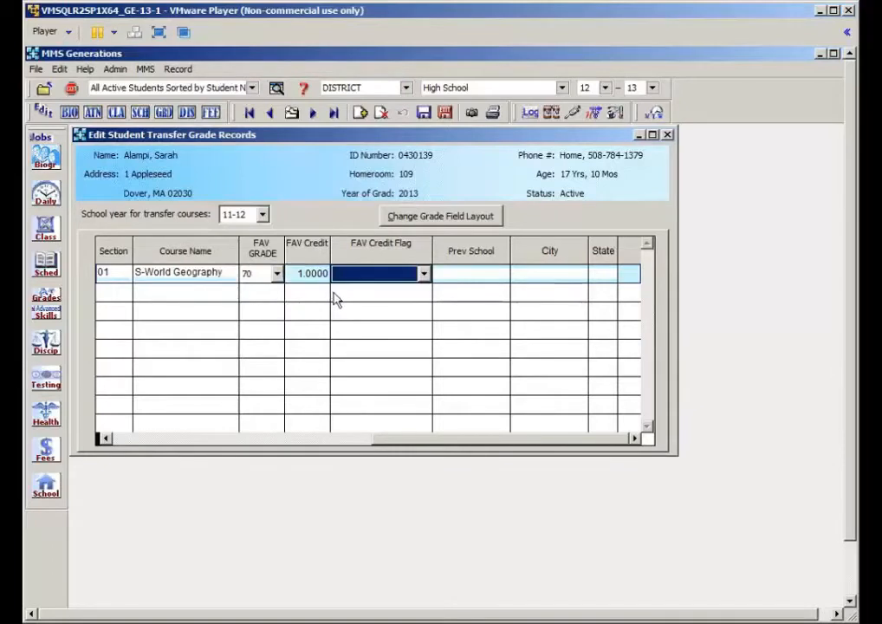
pyautogui.press('m')
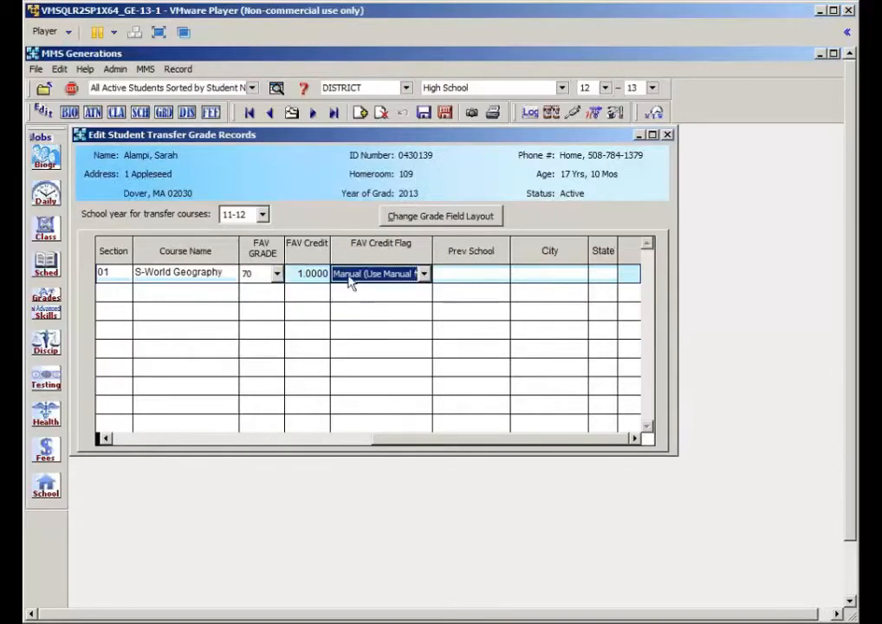
pyautogui.click(424, 274)
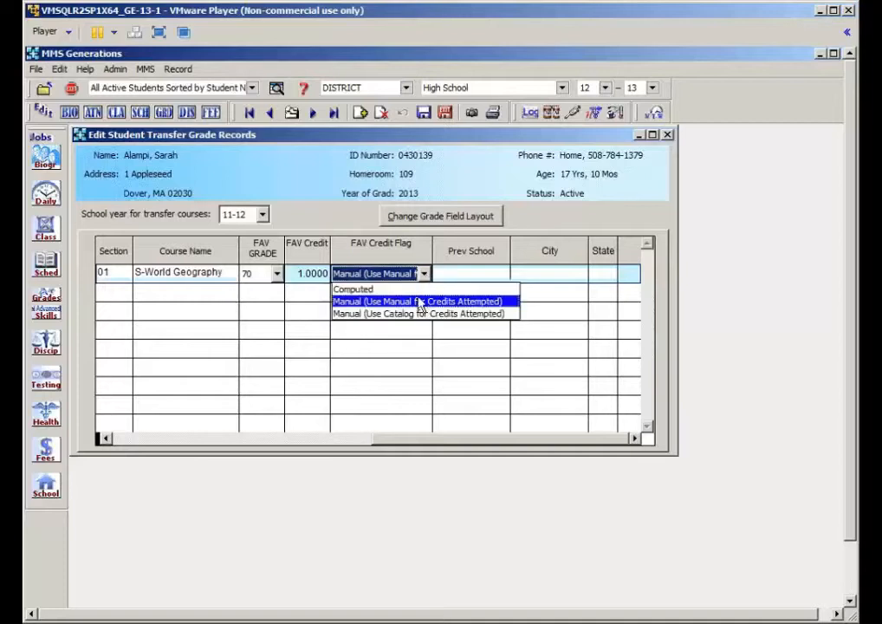
pyautogui.click(421, 301)
# - Enter Summer School as the record's previous school with city Dover and state MA, and save and close the transfer grade records
pyautogui.click(446, 274)
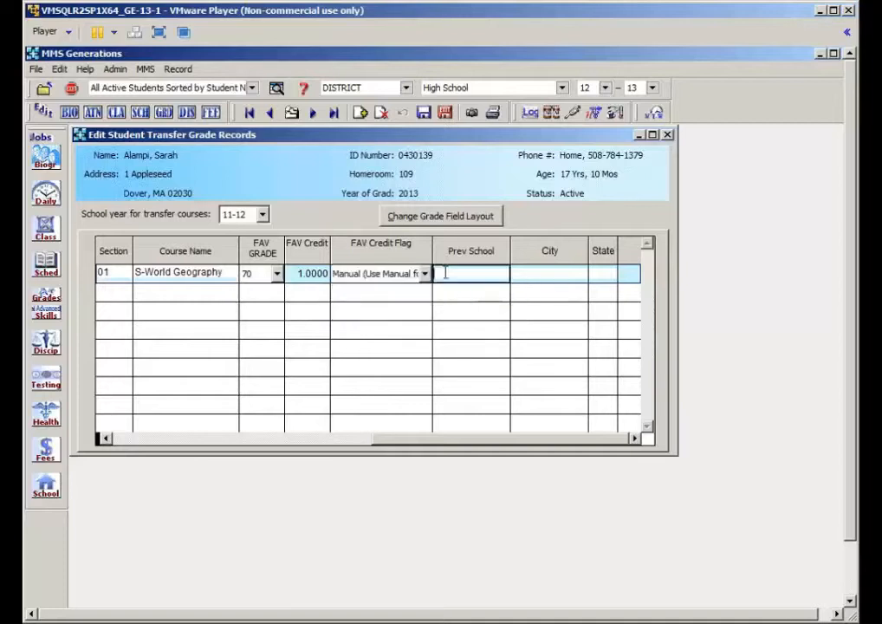
pyautogui.write('Summer School')
pyautogui.click(538, 275)
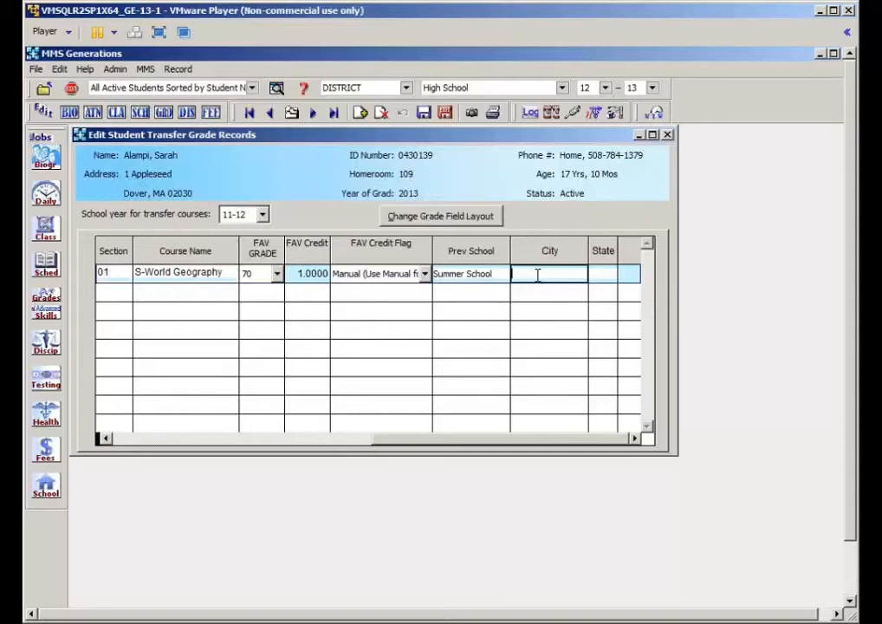
pyautogui.write('Dover')
pyautogui.press('Tab')
pyautogui.write('MA')
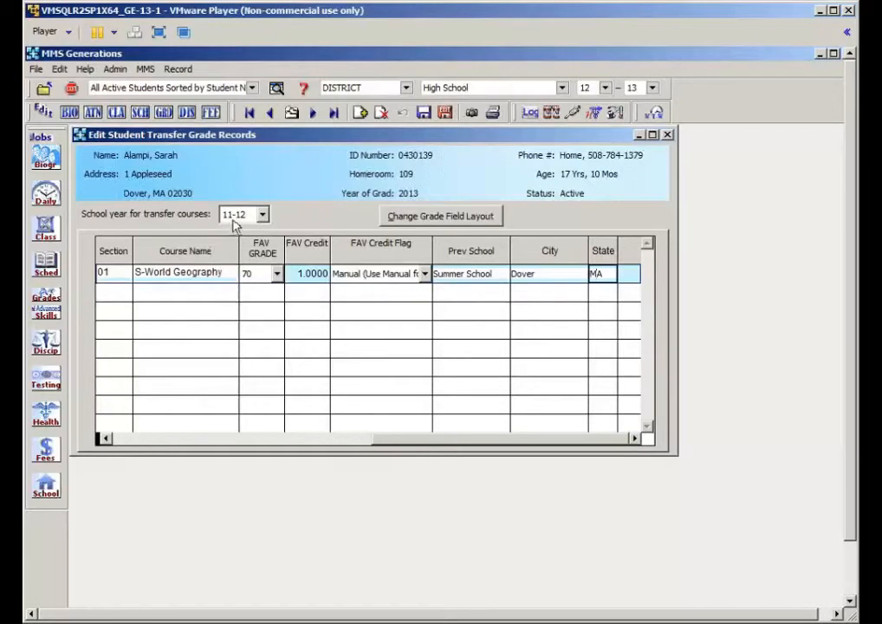
pyautogui.click(445, 114)
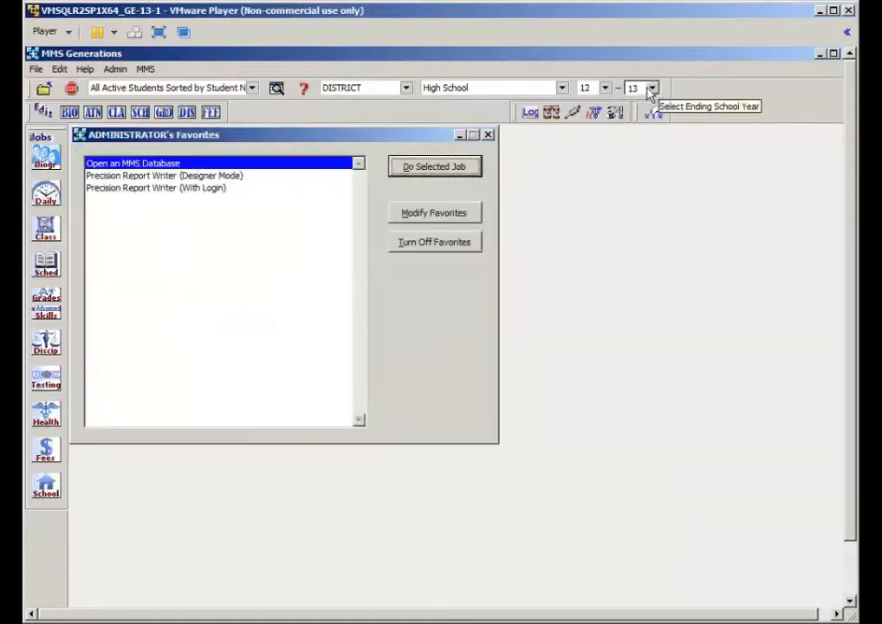
# - Switch the working school year to 11-12
pyautogui.click(605, 88)
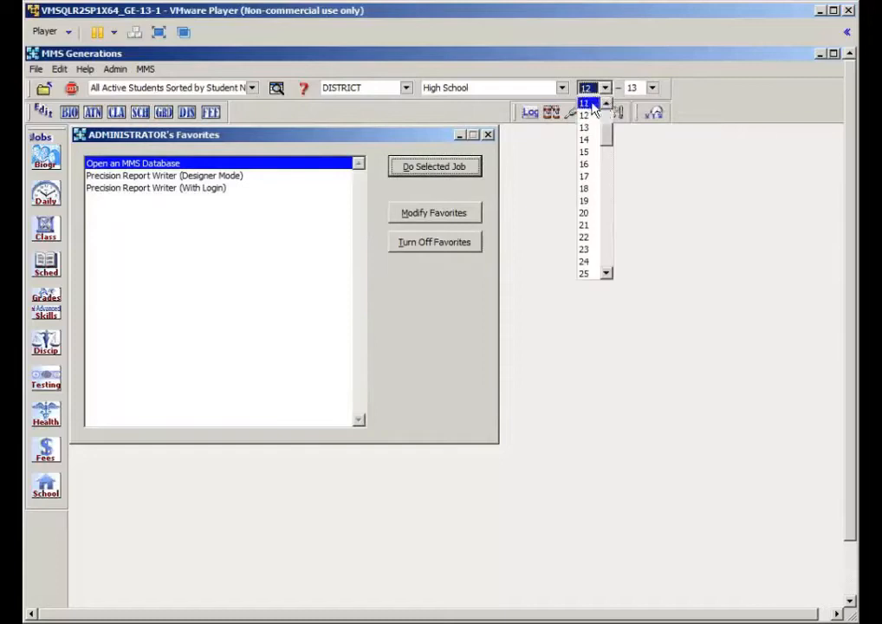
pyautogui.click(607, 103)
pyautogui.press('Up')
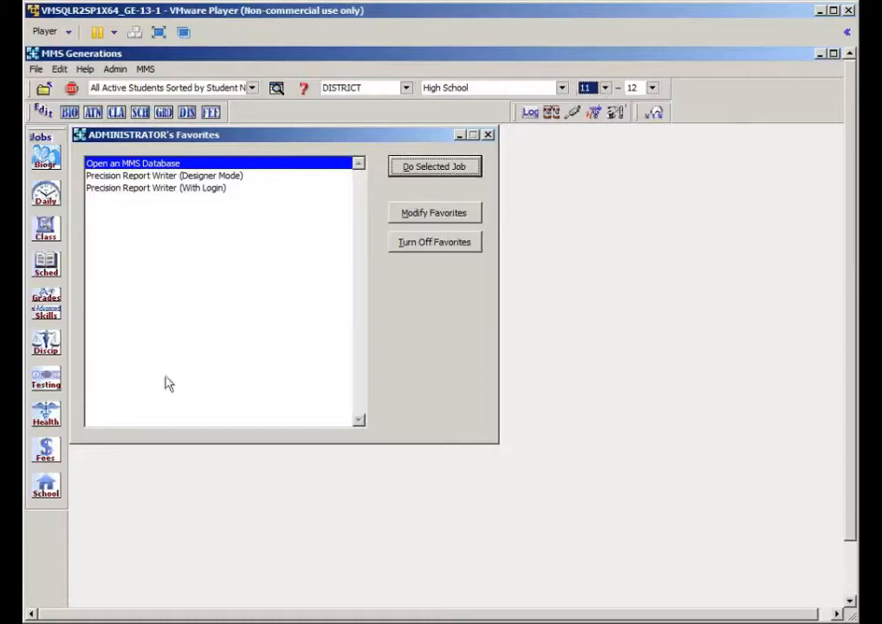
# - Open the course catalog with transfer courses included, examine their credits, departments and transfer and web flags, and close it
pyautogui.click(45, 489)
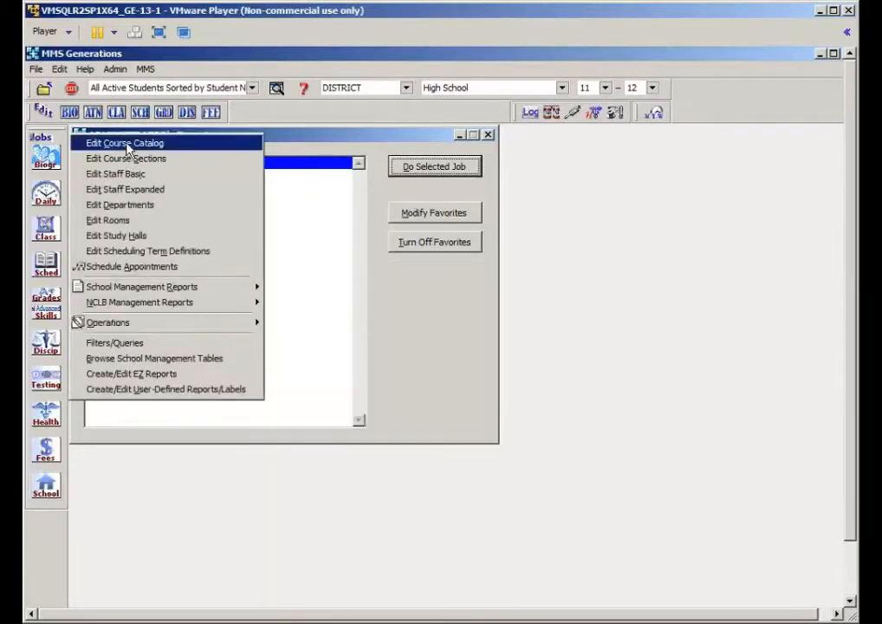
pyautogui.click(128, 145)
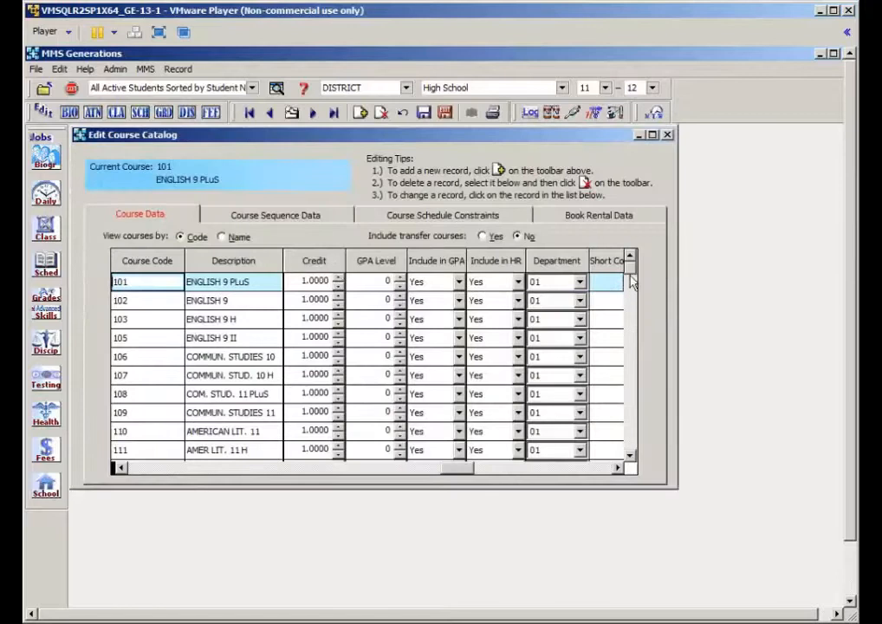
pyautogui.moveTo(632, 270); pyautogui.dragTo(650, 470)
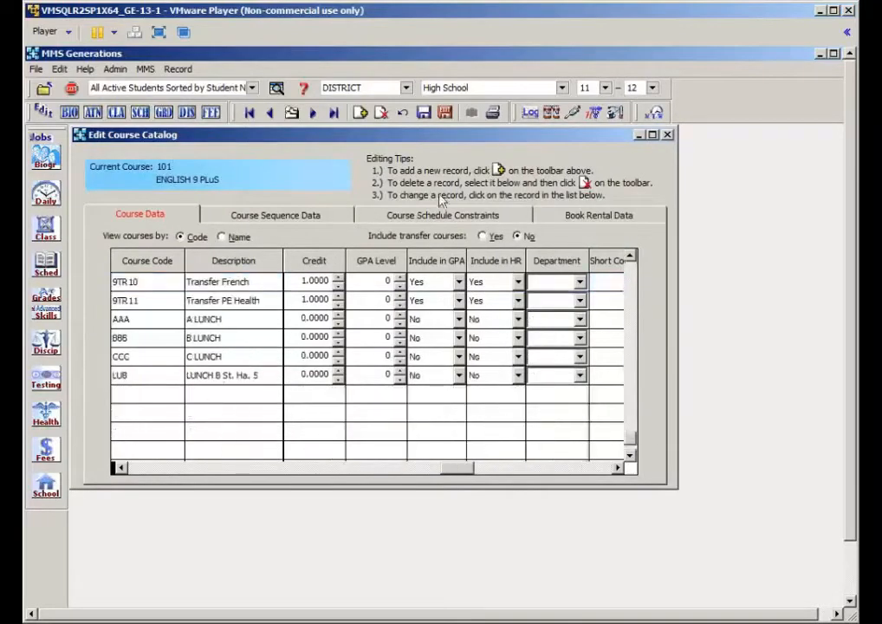
pyautogui.click(484, 236)
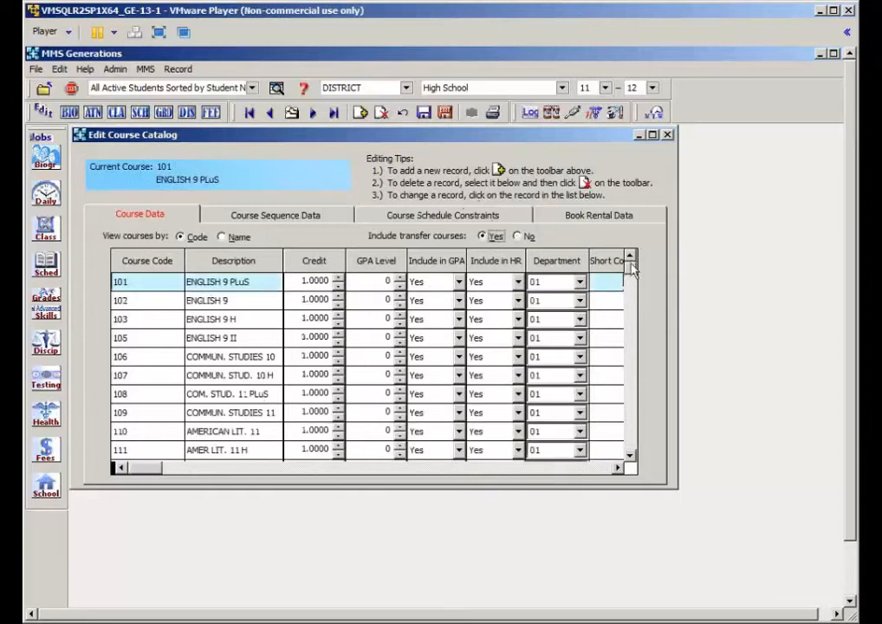
pyautogui.moveTo(630, 267); pyautogui.dragTo(648, 463)
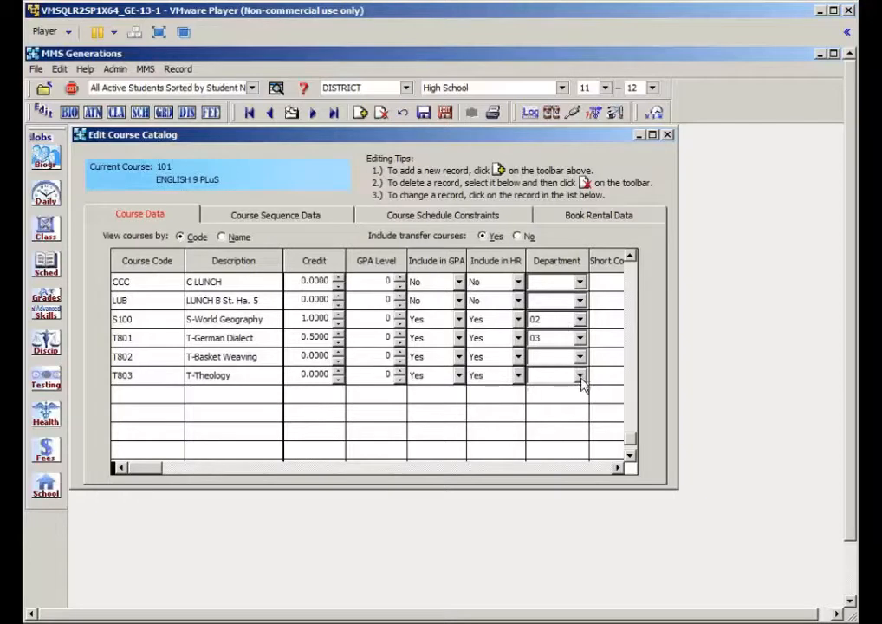
pyautogui.click(578, 468)
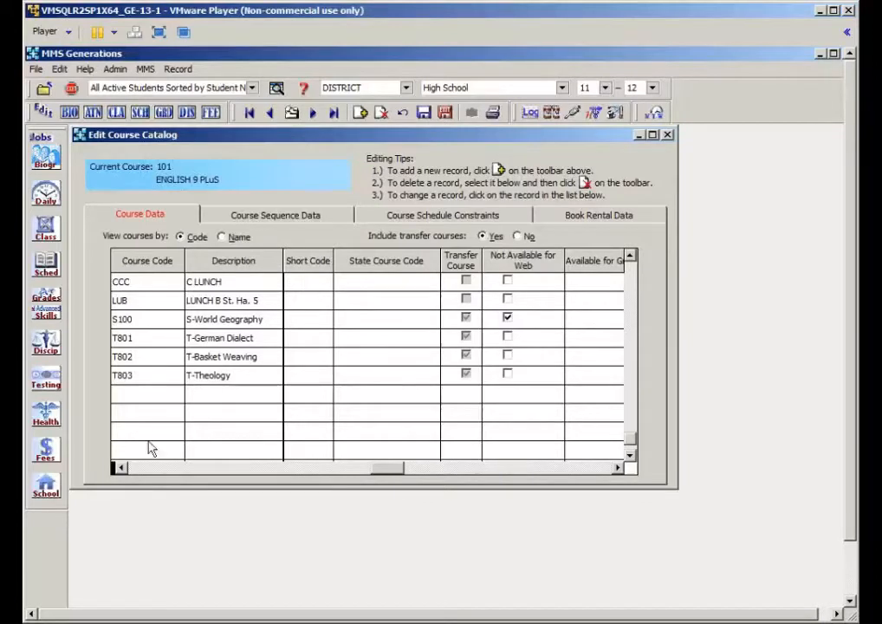
pyautogui.click(128, 468)
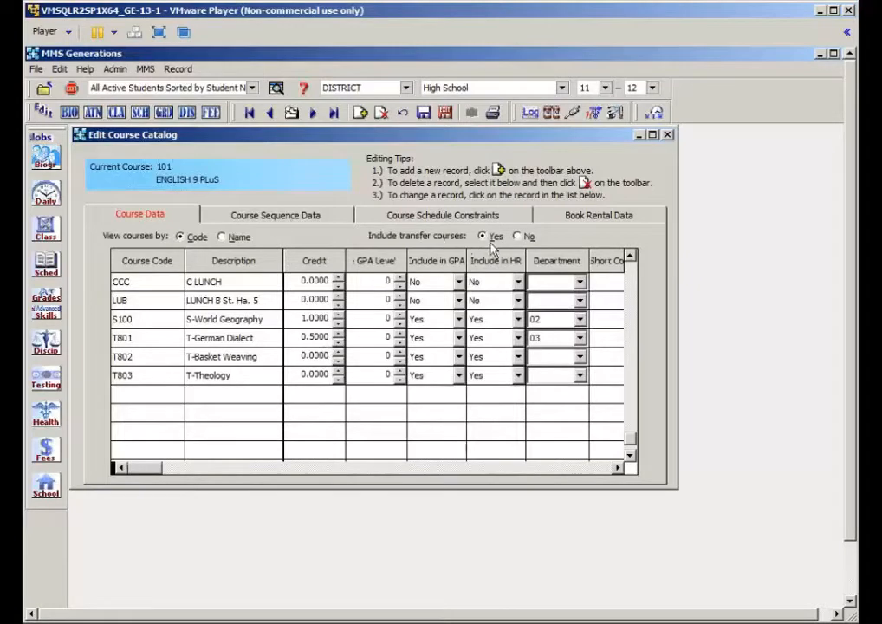
pyautogui.click(448, 116)
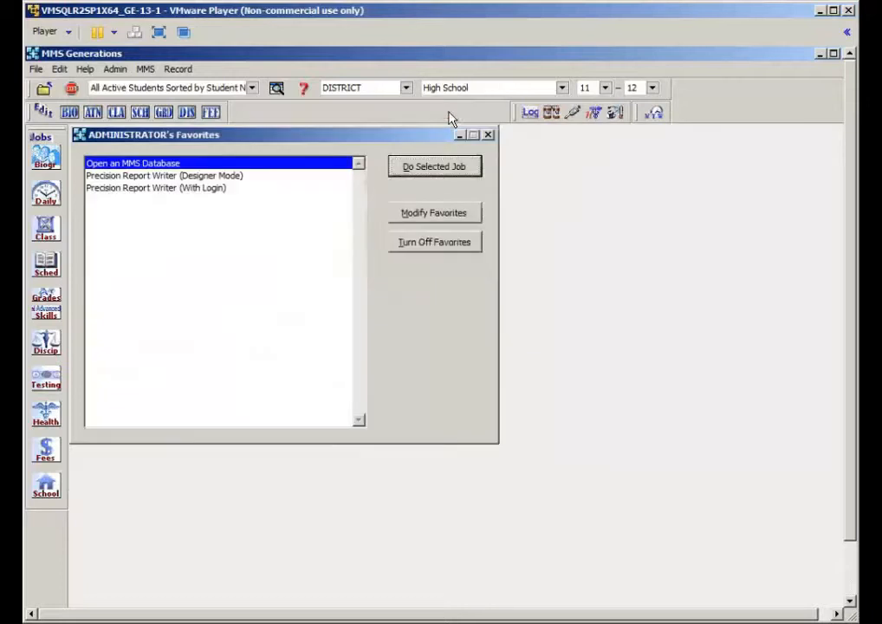
# - Open the course sections with transfer courses included, examine the transfer sections' periods, semesters, grade plans and transfer flags, and close them
pyautogui.click(46, 487)
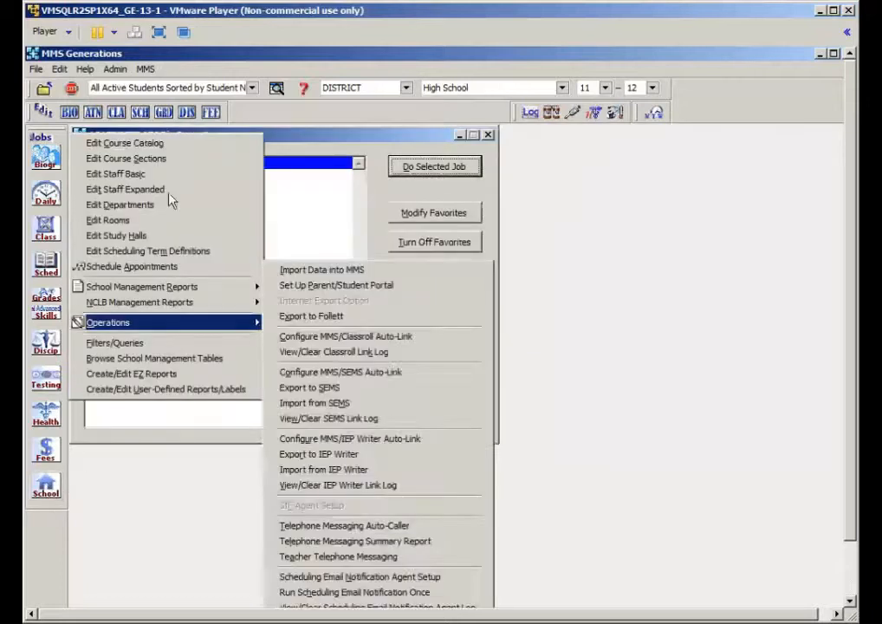
pyautogui.click(161, 160)
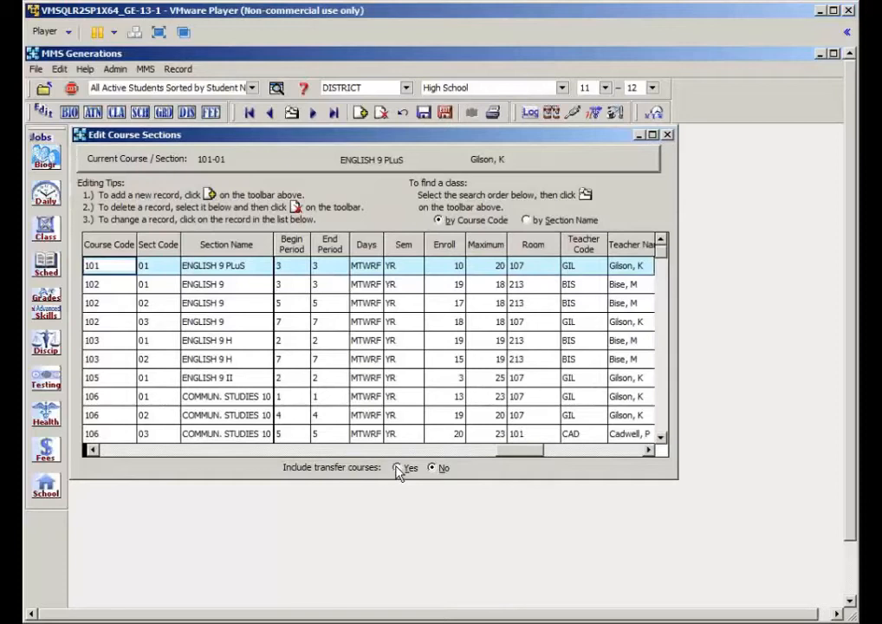
pyautogui.click(398, 468)
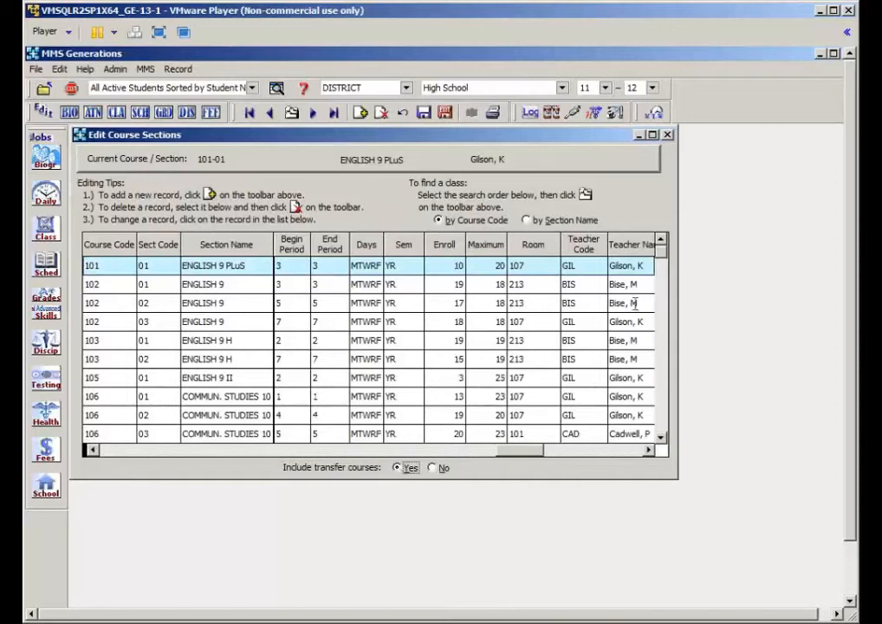
pyautogui.moveTo(665, 252); pyautogui.dragTo(680, 456)
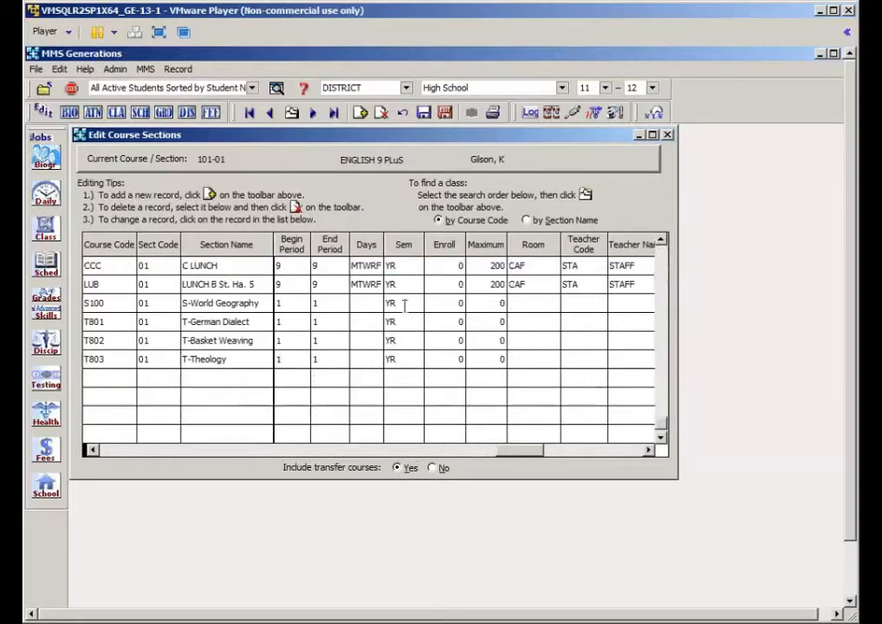
pyautogui.click(558, 451)
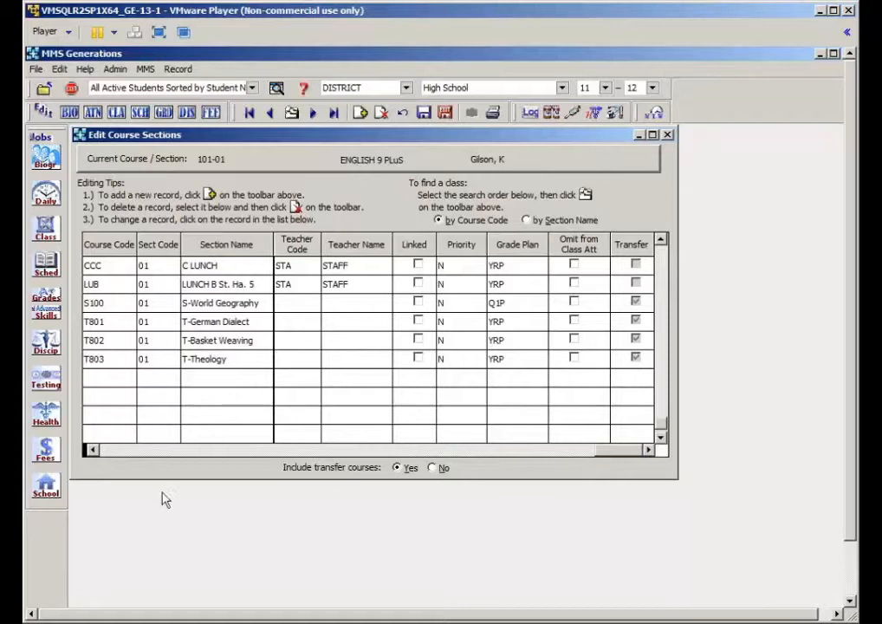
pyautogui.click(122, 453)
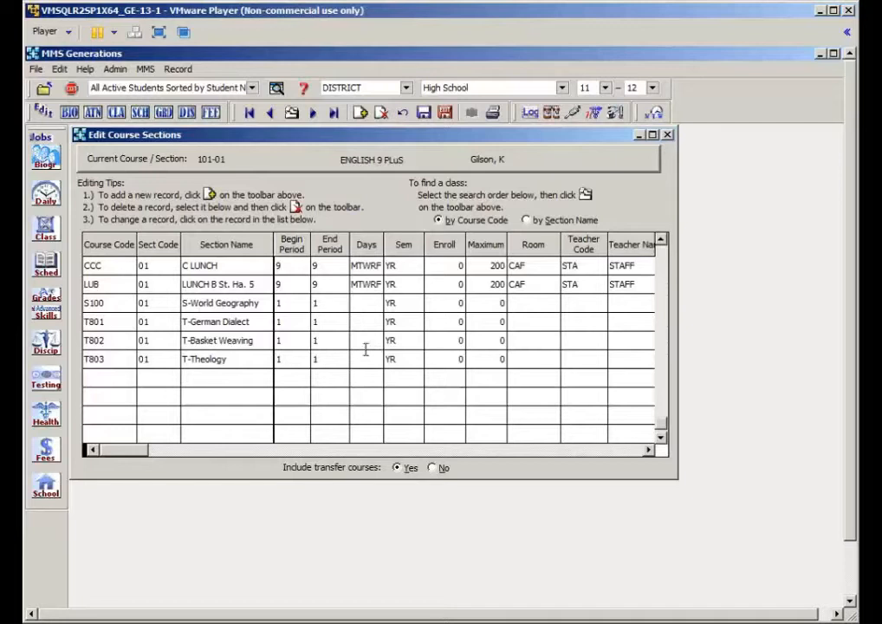
pyautogui.click(446, 115)
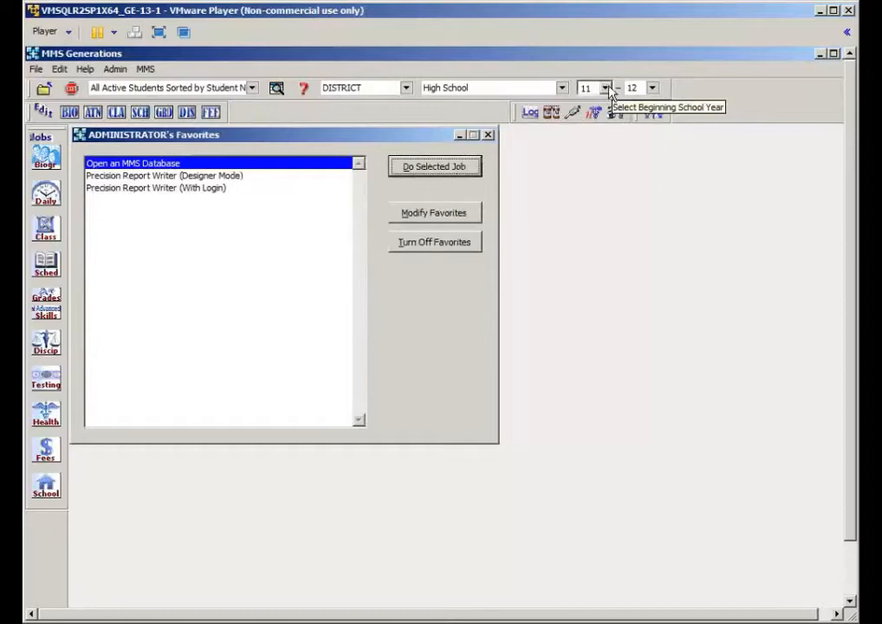
pyautogui.click(653, 88)
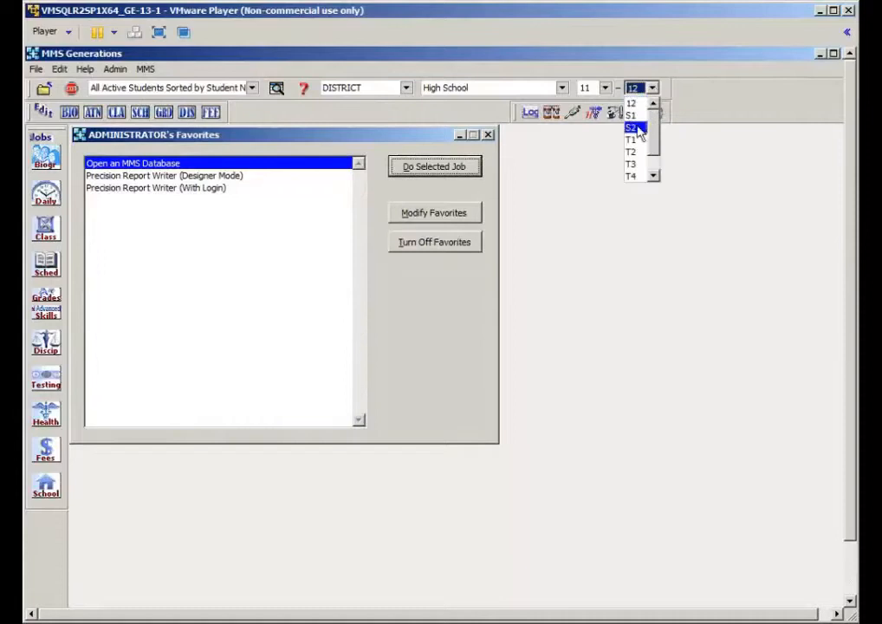
pyautogui.moveTo(656, 139); pyautogui.dragTo(659, 154)
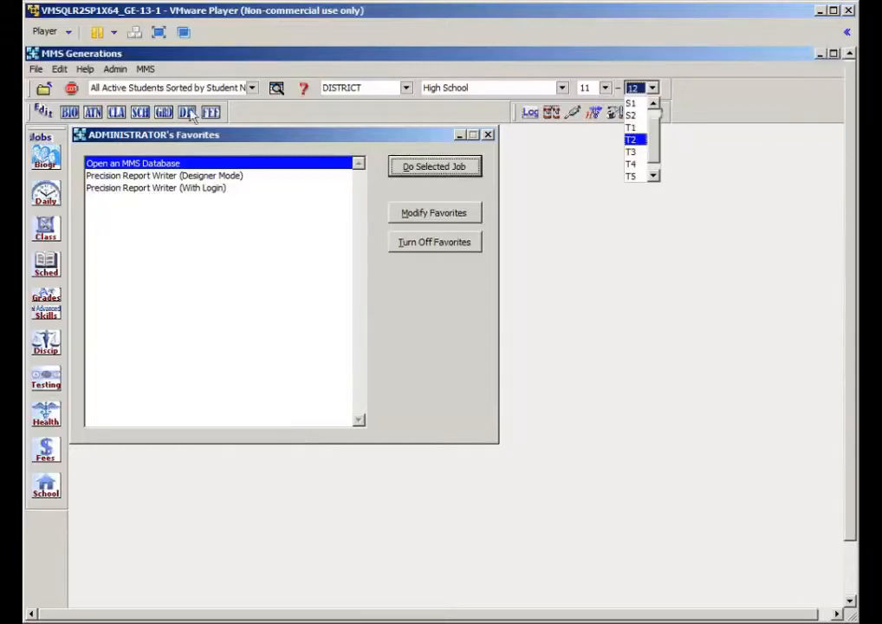
pyautogui.click(186, 145)
# - Open School Year Maintenance and set the destination year of the High School record transfer to 11-S1
pyautogui.click(116, 69)
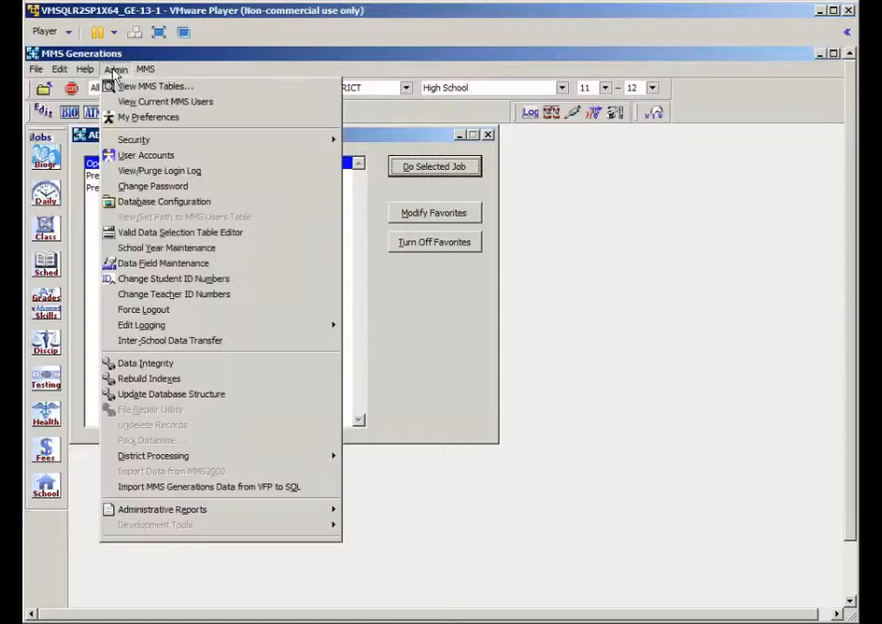
pyautogui.click(143, 250)
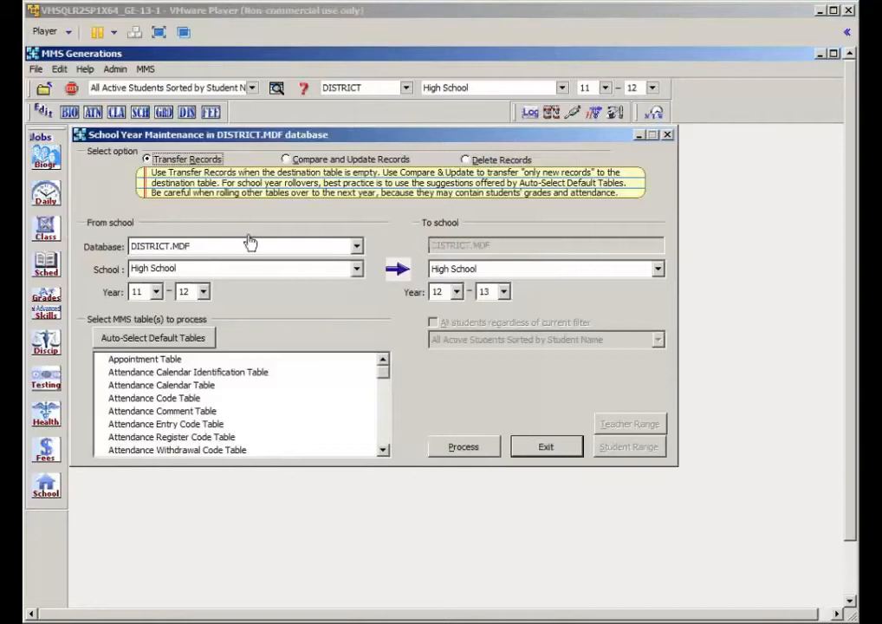
pyautogui.click(456, 292)
pyautogui.click(440, 311)
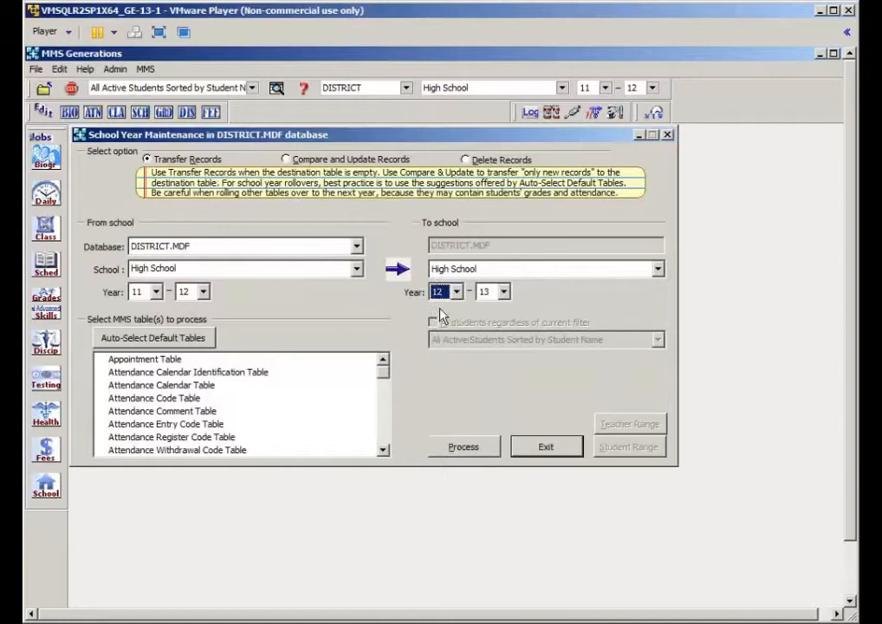
pyautogui.click(504, 292)
pyautogui.click(491, 325)
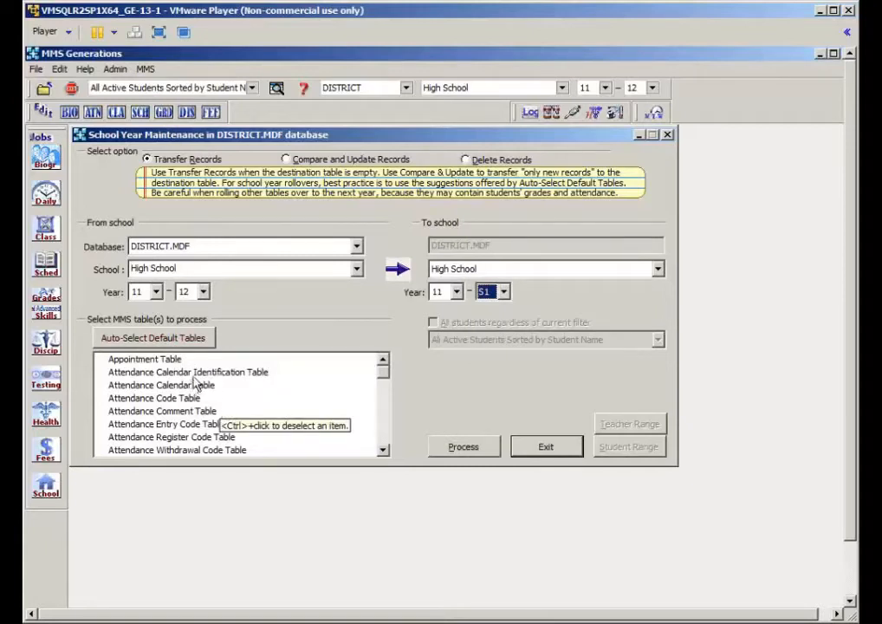
# - Select the Attendance Calendar Identification, Attendance Code, Attendance Comment, Attendance Entry Code and Attendance Withdrawal Code tables for transfer, leaving out the Attendance Calendar Table
pyautogui.click(196, 386)
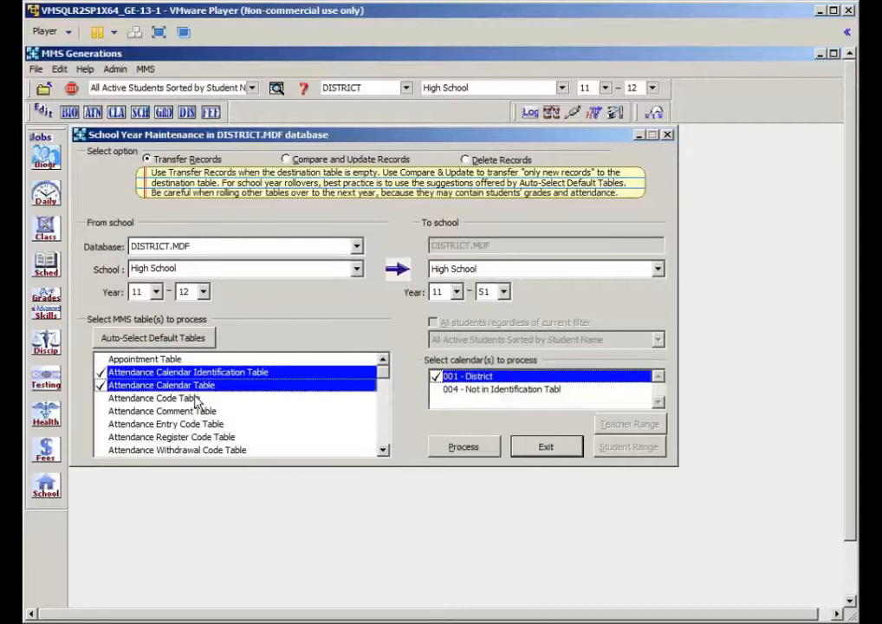
pyautogui.keyDown('ctrl'); pyautogui.click(195, 386); pyautogui.keyUp('ctrl')
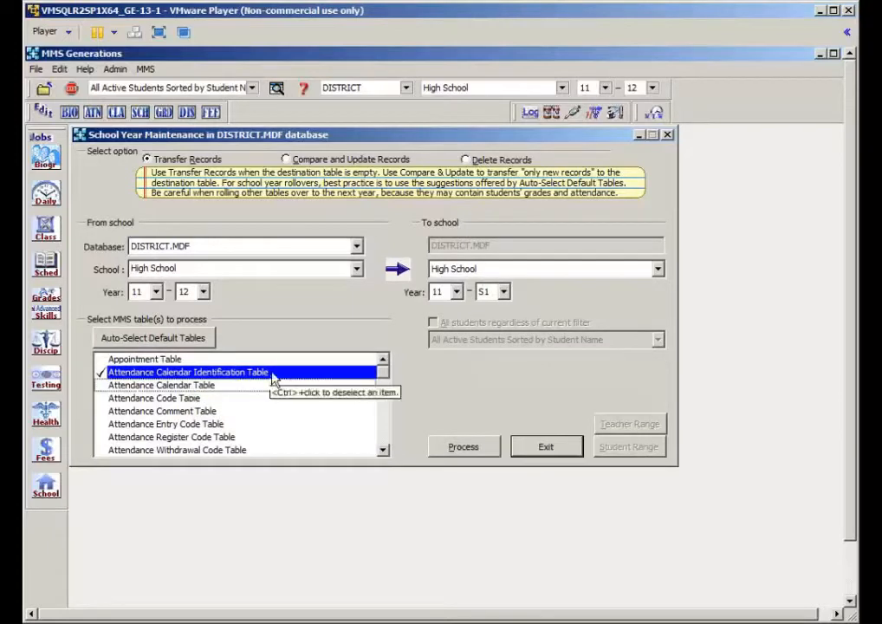
pyautogui.click(200, 399)
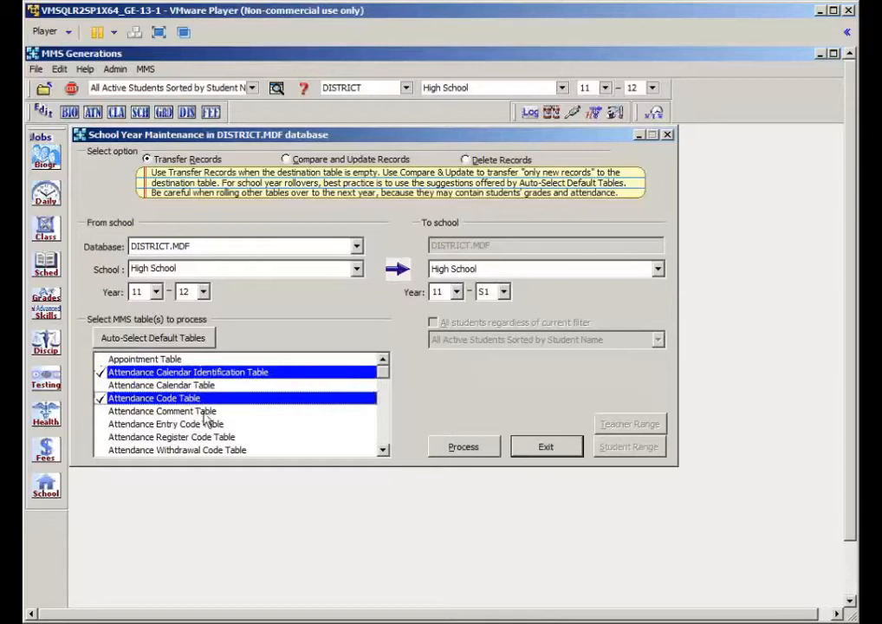
pyautogui.click(204, 412)
pyautogui.click(211, 424)
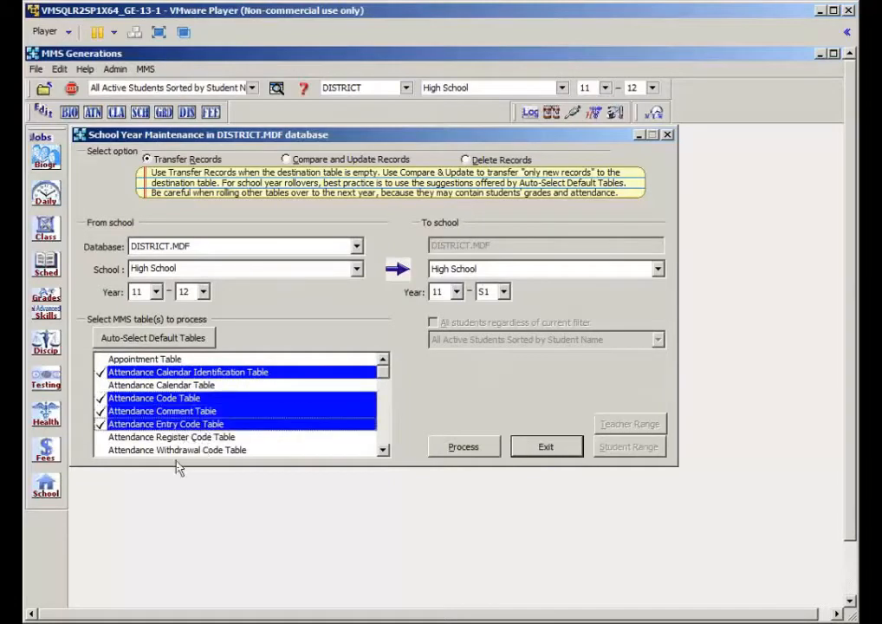
pyautogui.click(172, 451)
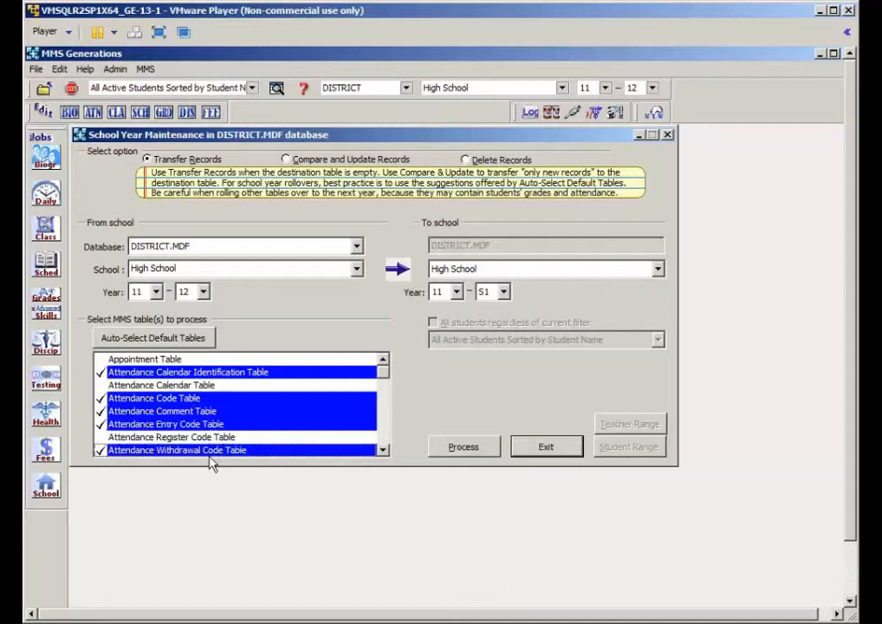
# - Add the Class Attendance Code, Class Attendance Daily Transfer Rules, Course Catalog & Sequence and Department tables to the transfer selection
pyautogui.click(387, 427)
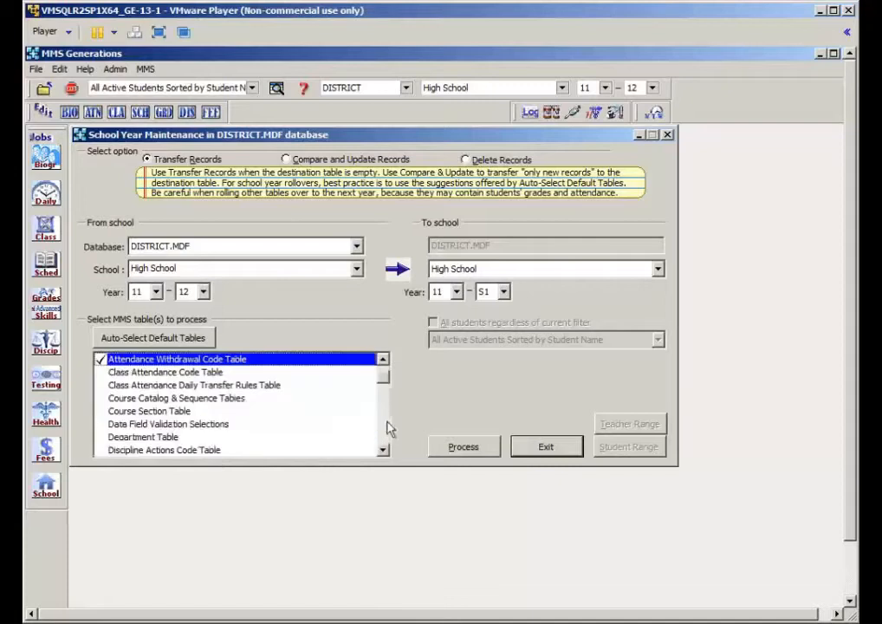
pyautogui.click(165, 372)
pyautogui.click(165, 386)
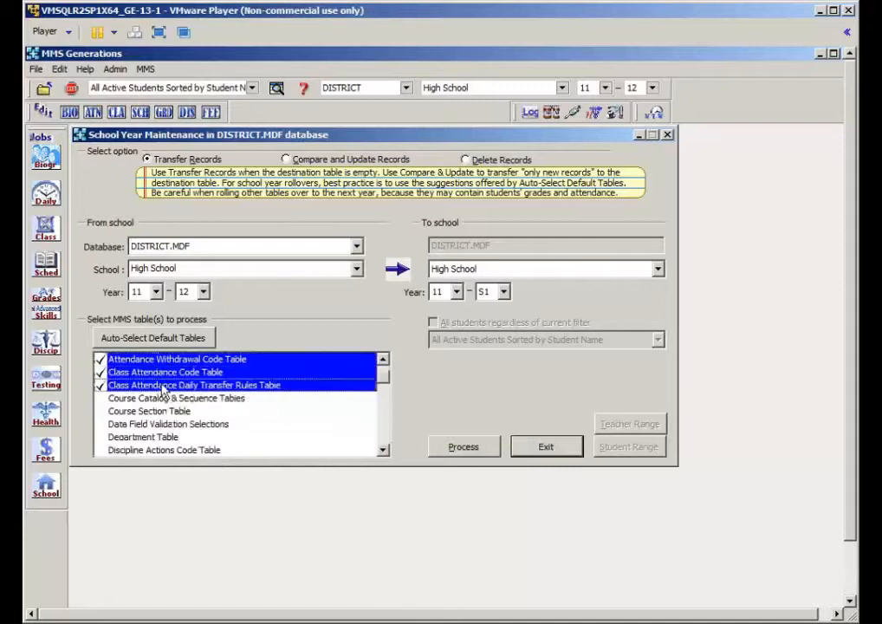
pyautogui.click(166, 401)
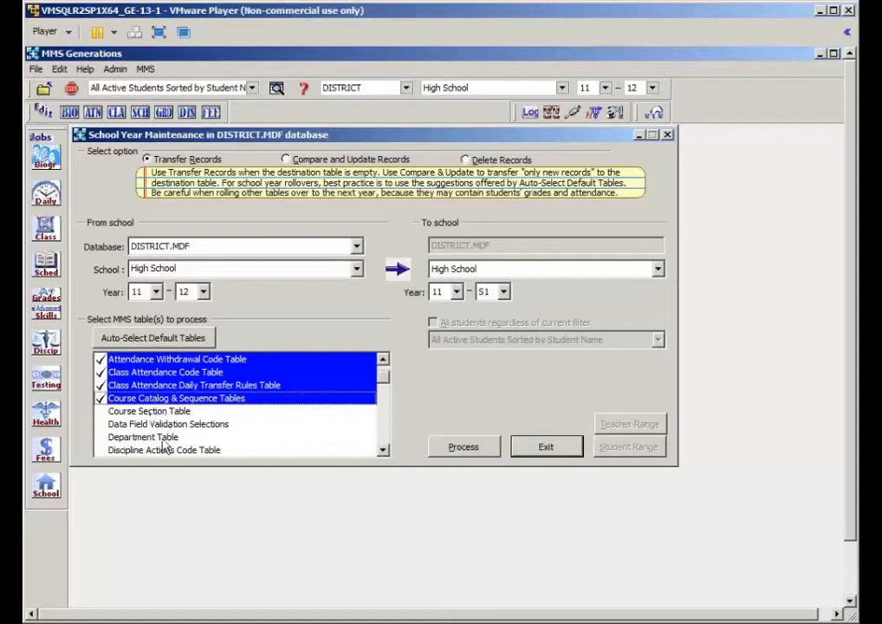
pyautogui.click(163, 439)
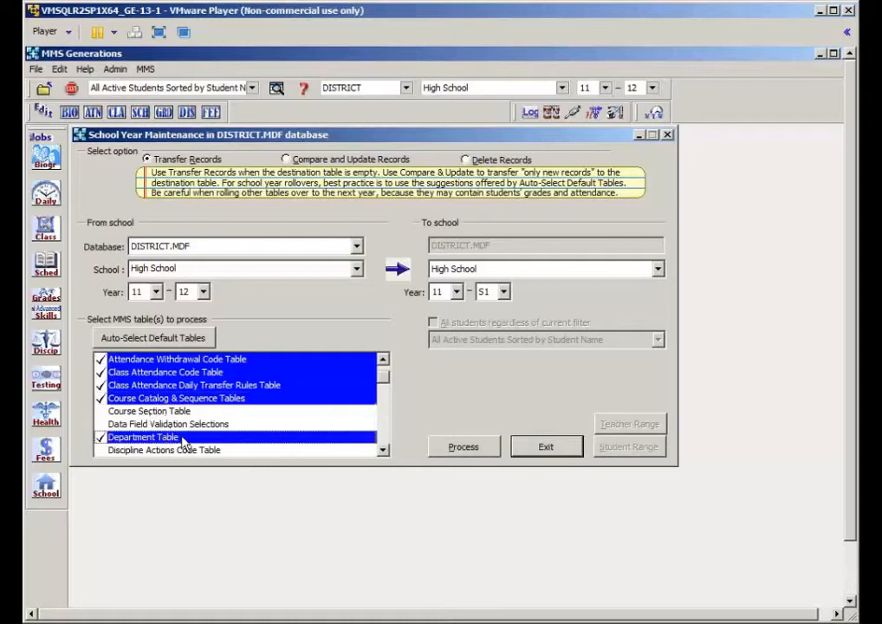
# - Add the Family Code, Grade Field Definition, Grade Plan, Grade Reporting Grade and Grade Reporting Comment tables to the transfer selection
pyautogui.click(386, 433)
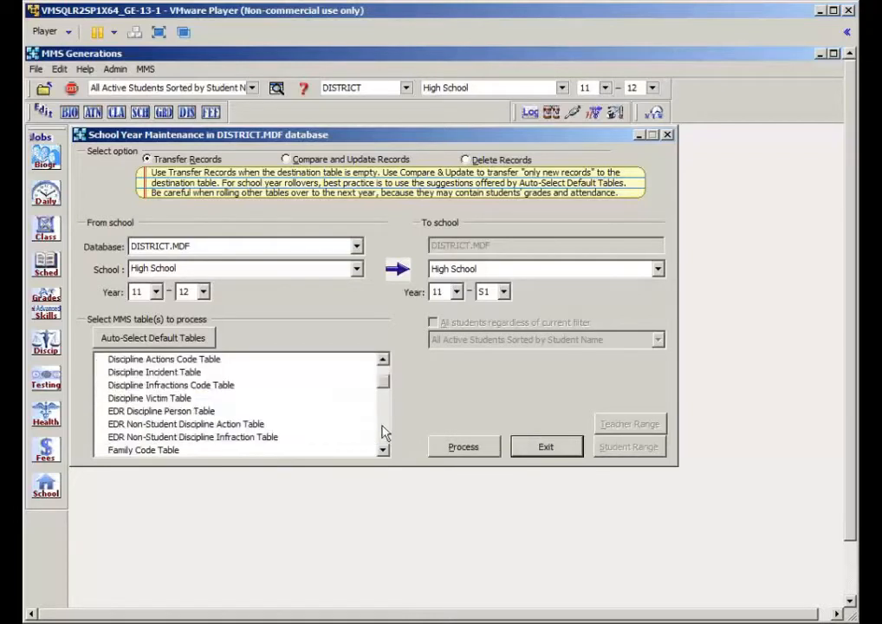
pyautogui.click(386, 433)
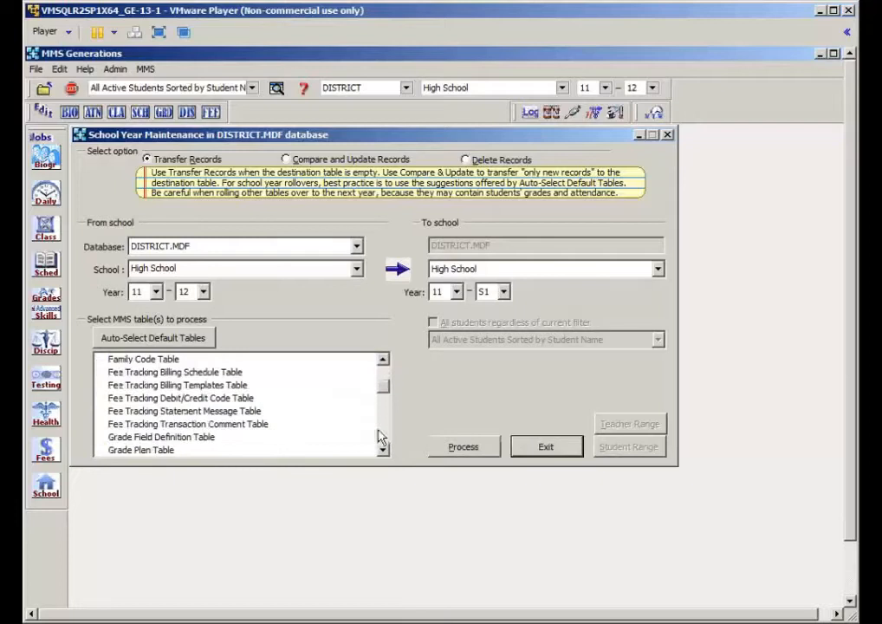
pyautogui.click(132, 362)
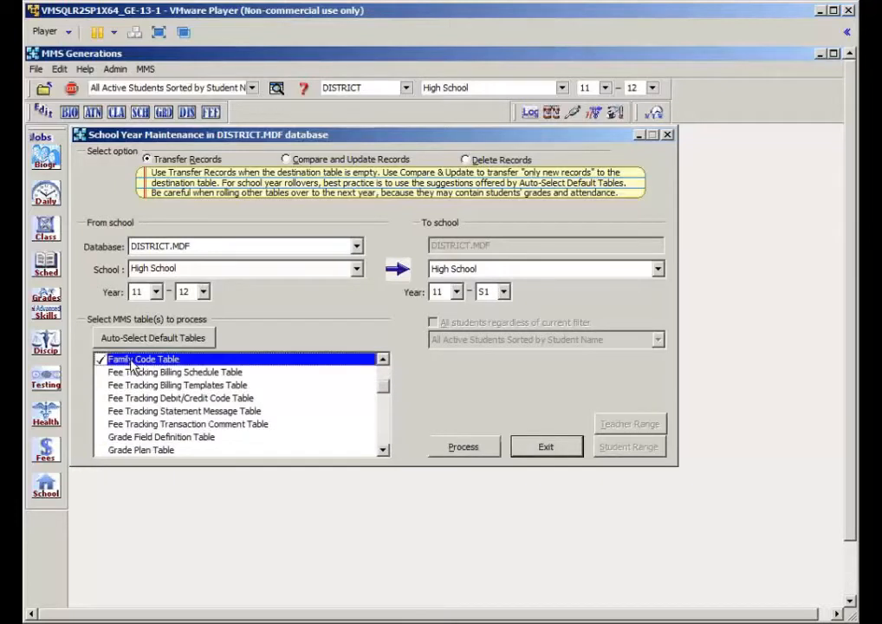
pyautogui.click(187, 438)
pyautogui.click(166, 450)
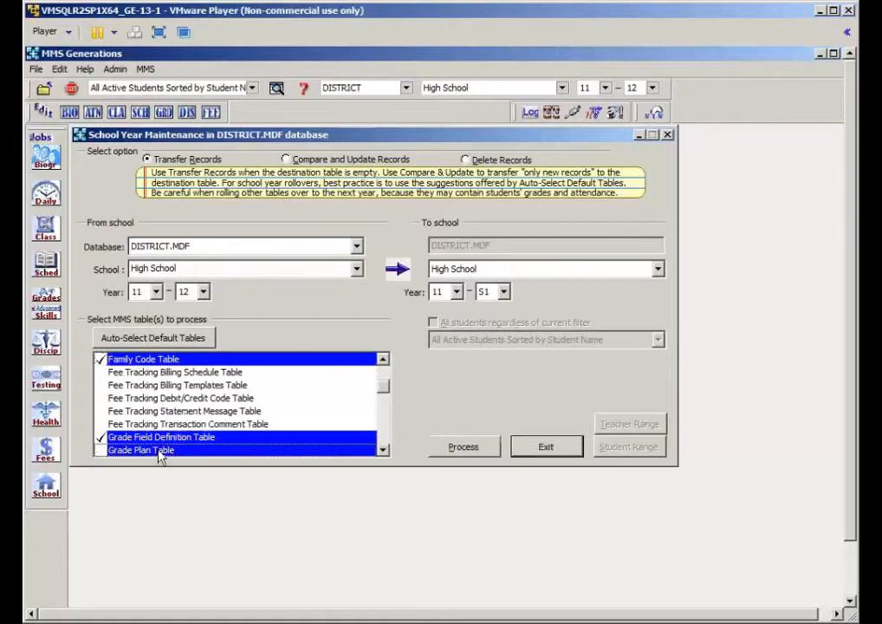
pyautogui.click(384, 432)
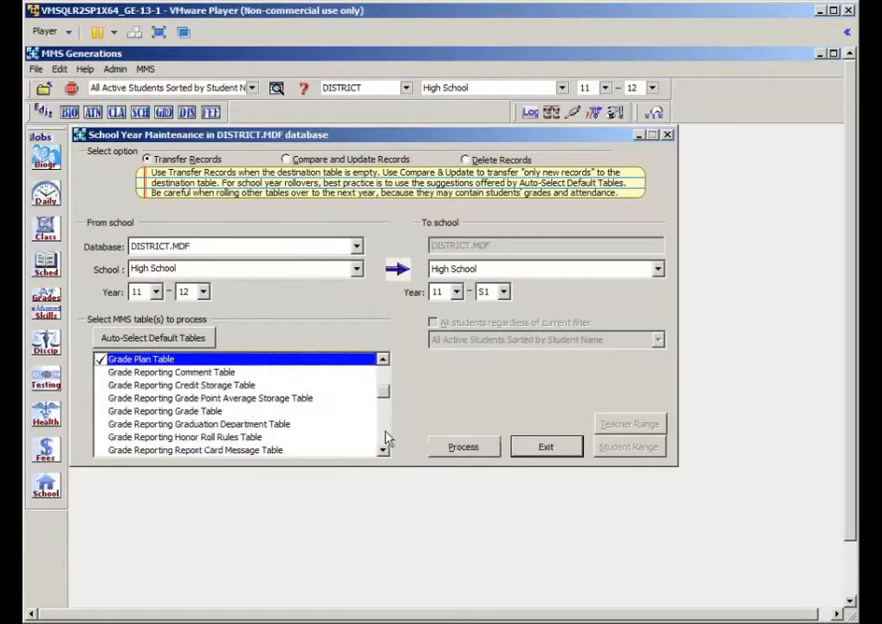
pyautogui.click(210, 413)
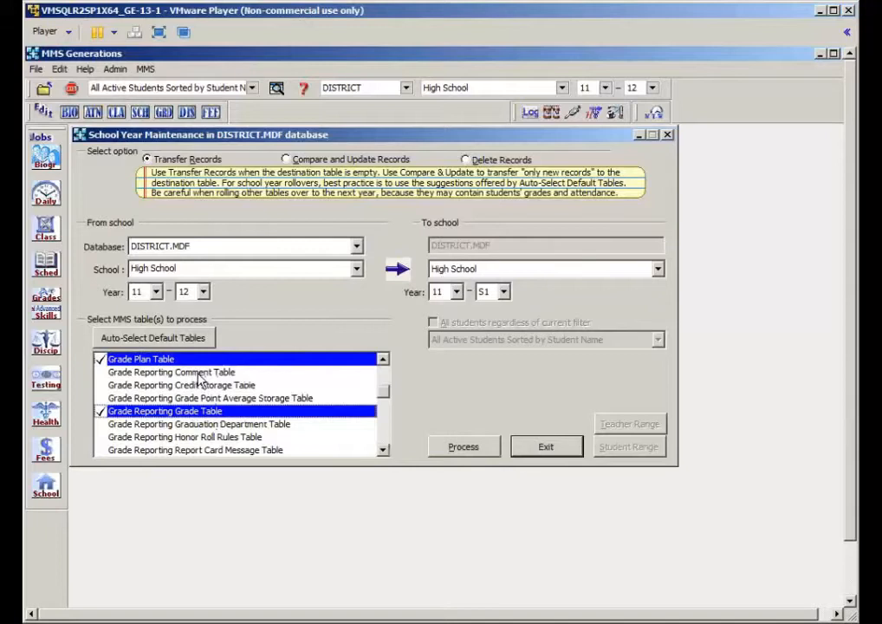
pyautogui.click(199, 375)
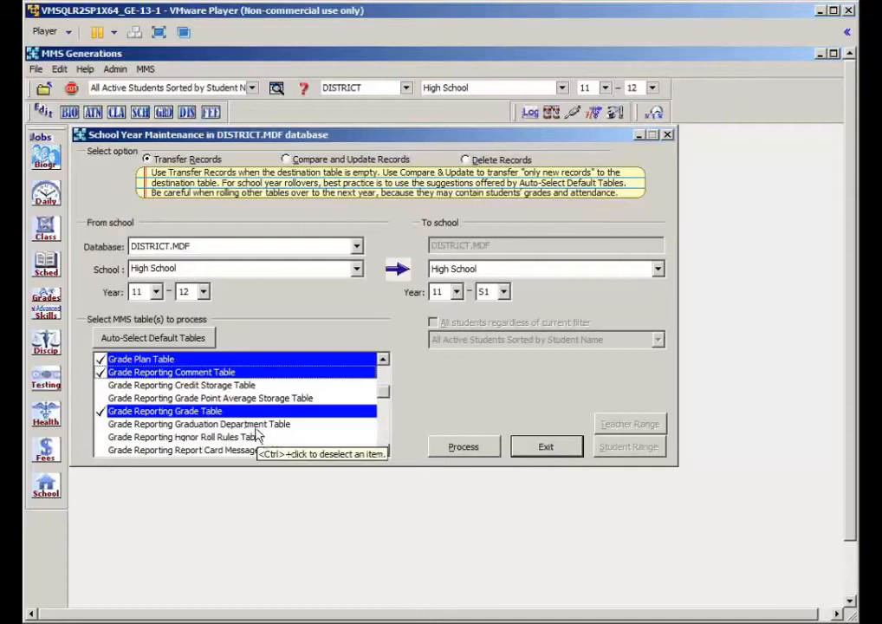
# - Add the MMS Database Configuration Table and the Staff Table to the transfer selection
pyautogui.click(383, 439)
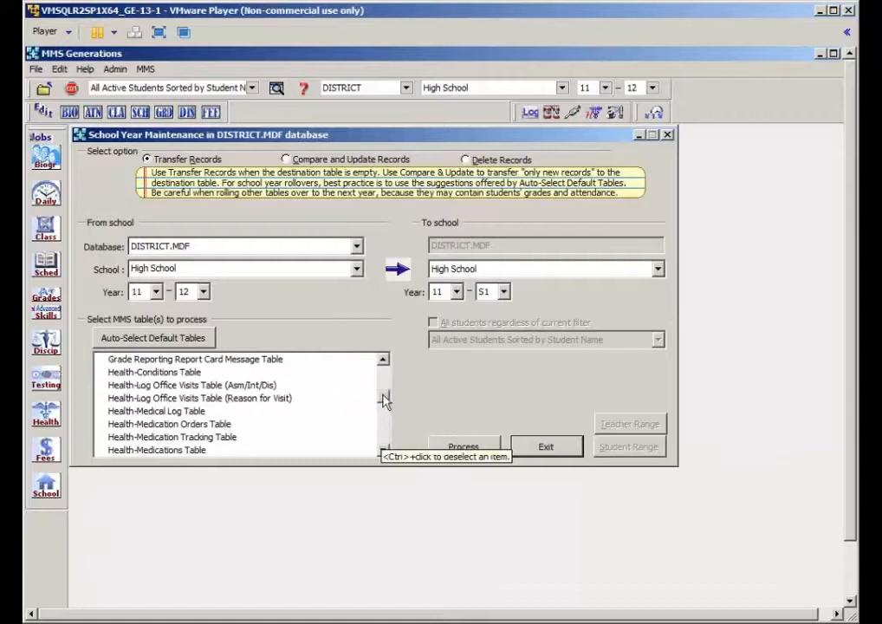
pyautogui.moveTo(386, 405); pyautogui.dragTo(386, 414)
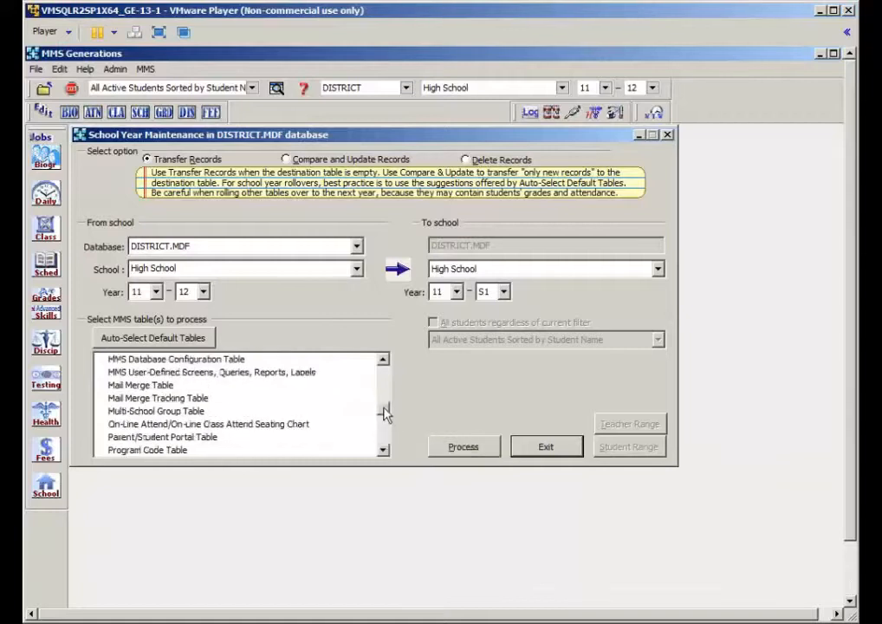
pyautogui.click(131, 360)
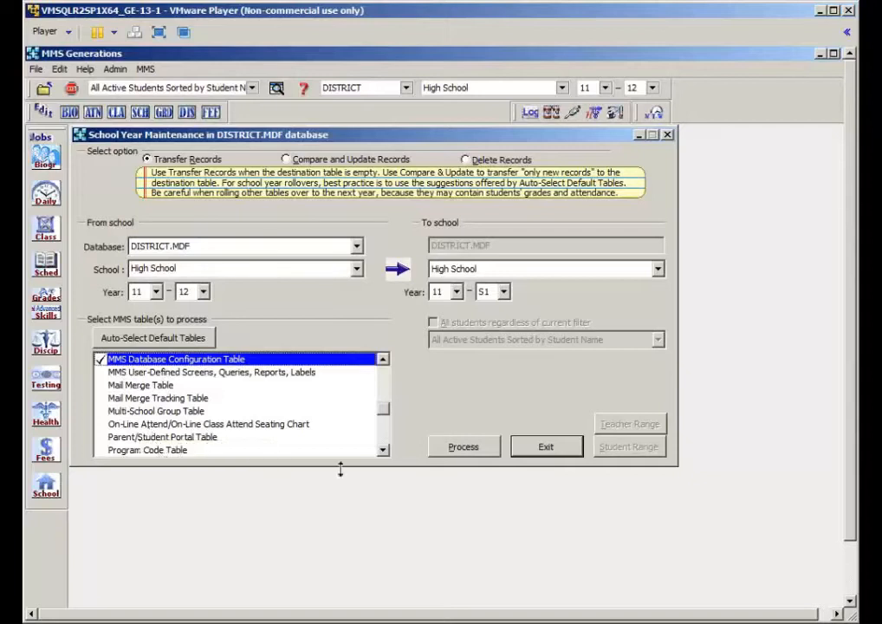
pyautogui.click(387, 440)
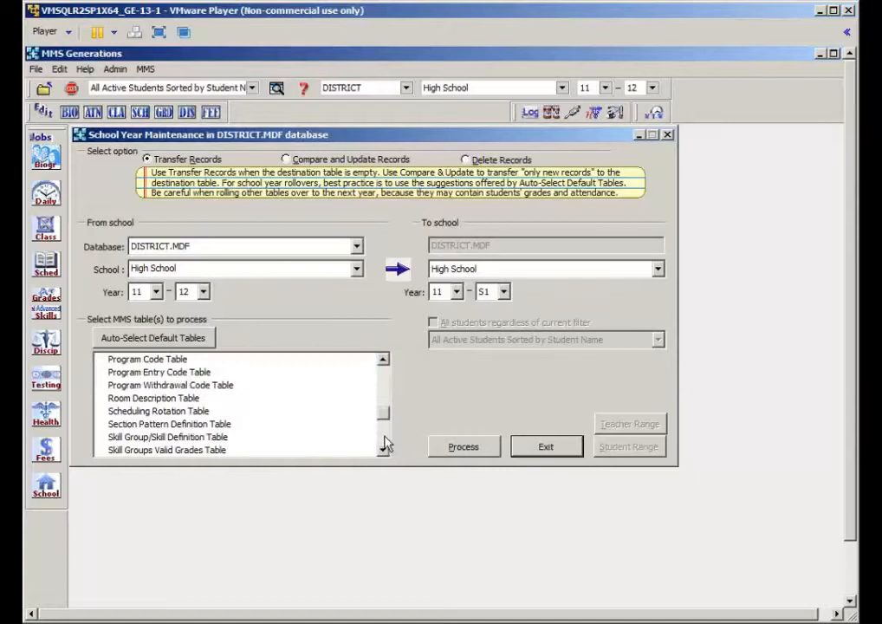
pyautogui.click(386, 440)
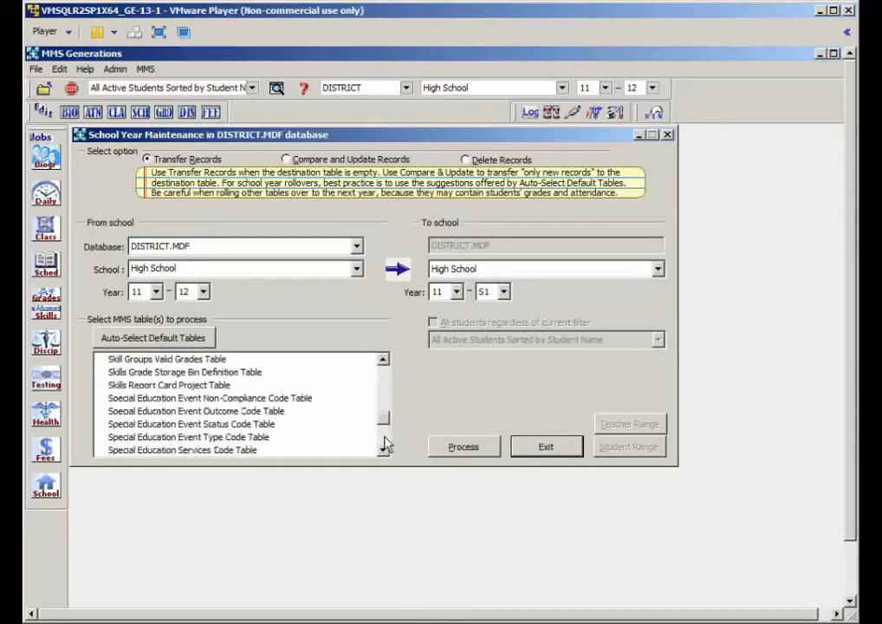
pyautogui.click(387, 440)
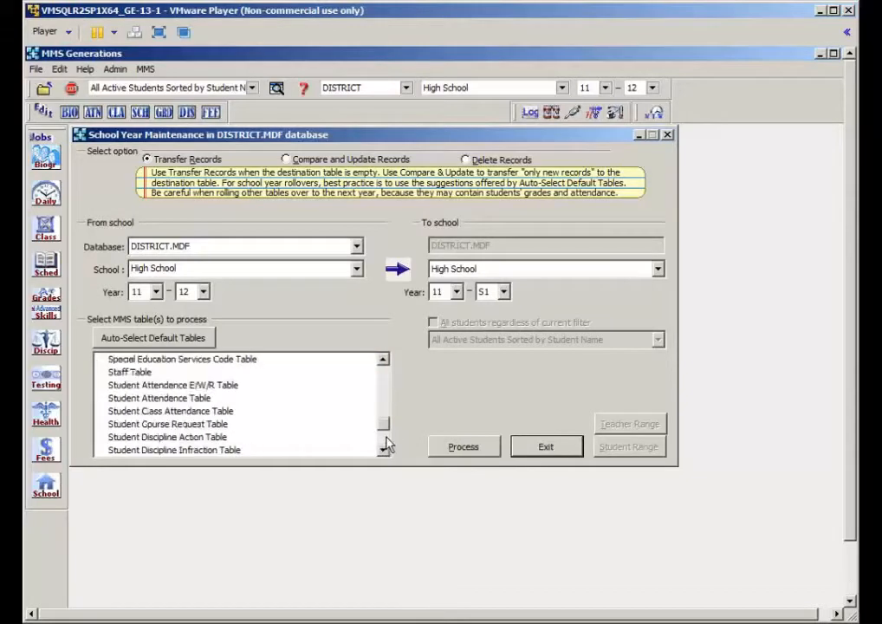
pyautogui.click(139, 373)
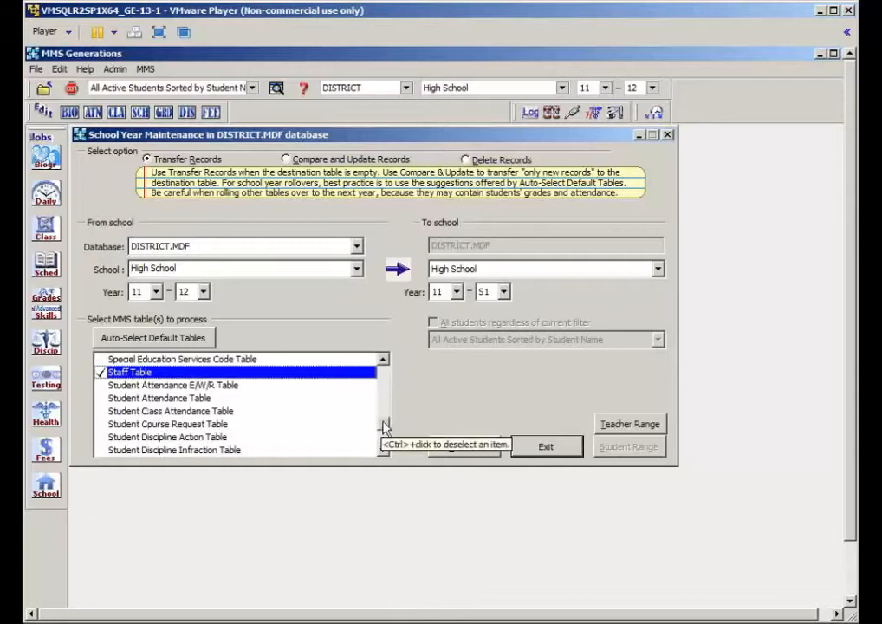
# - Add the Term Description Table and the Student Master Table to the transfer selection
pyautogui.click(386, 388)
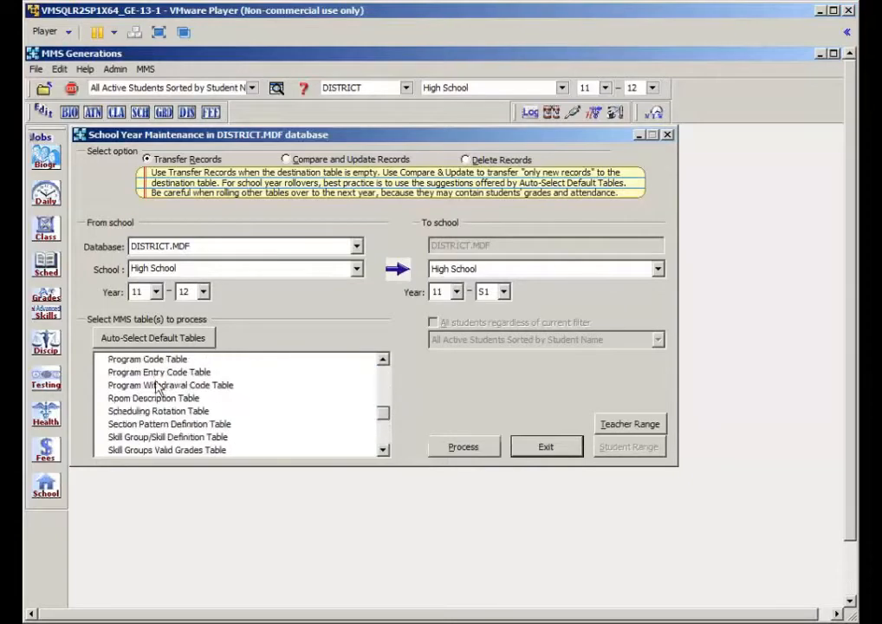
pyautogui.click(363, 398)
pyautogui.moveTo(383, 411); pyautogui.dragTo(387, 448)
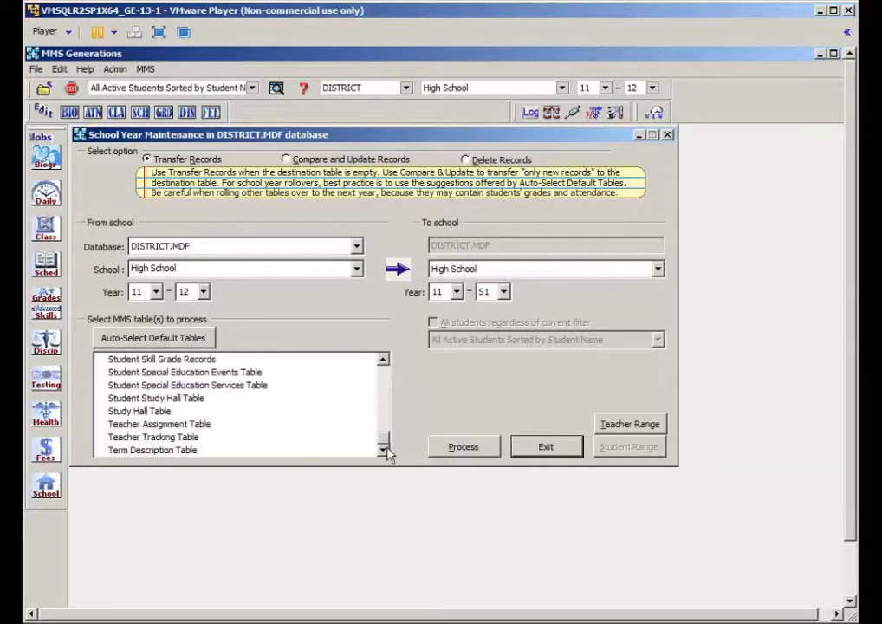
pyautogui.click(158, 454)
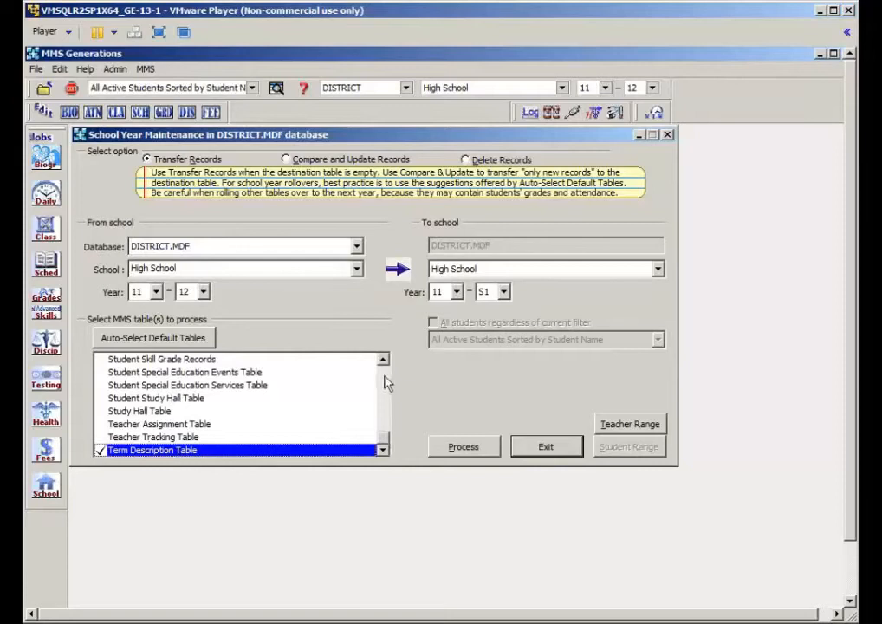
pyautogui.scroll(2, 387, 384)
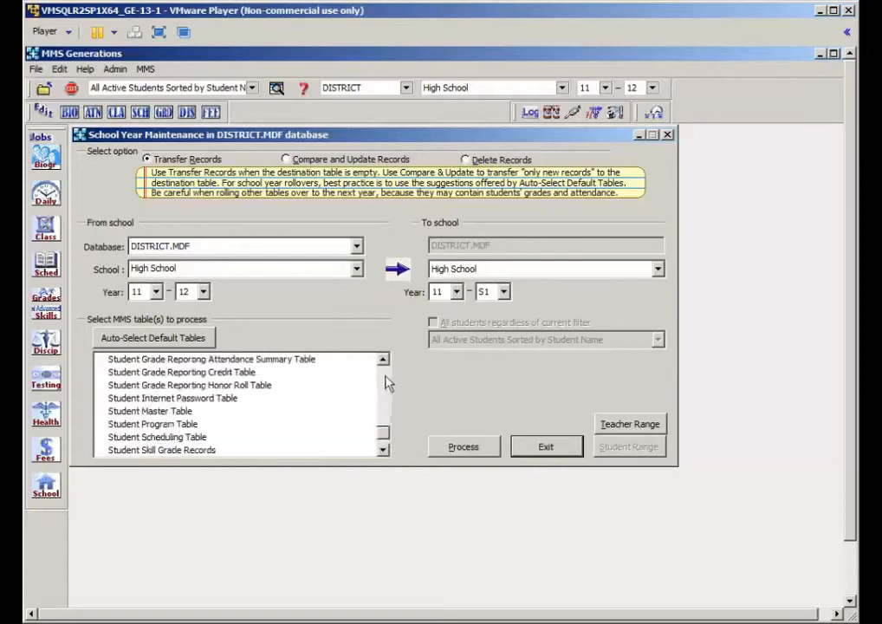
pyautogui.click(169, 413)
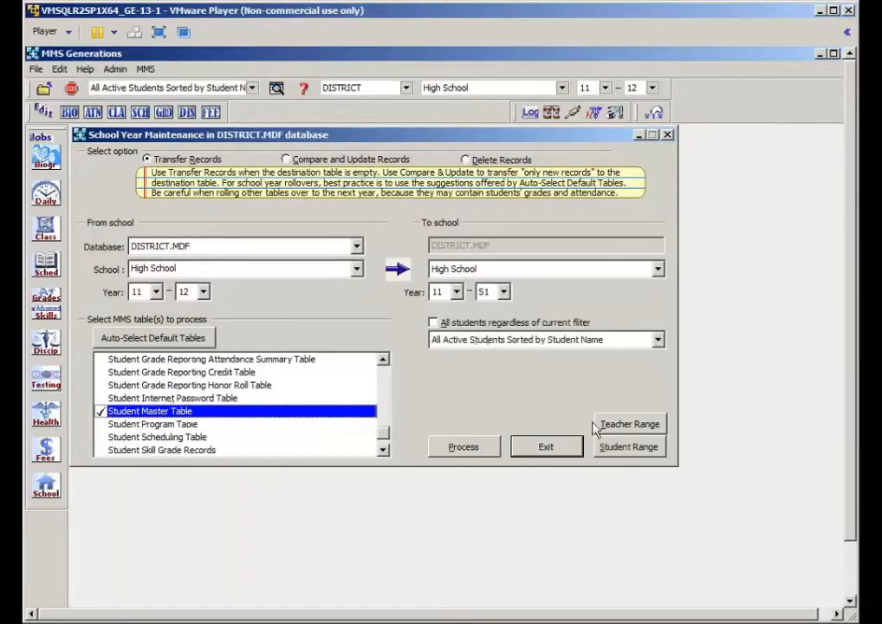
# - Restrict the student range by deselecting all students and choosing four individually, finding some through a last-name search
pyautogui.click(610, 448)
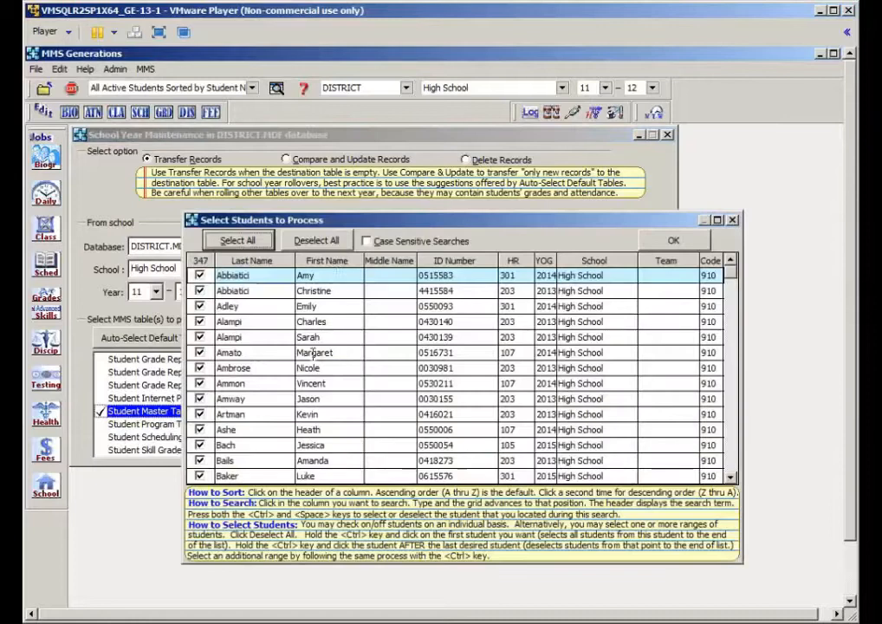
pyautogui.click(312, 241)
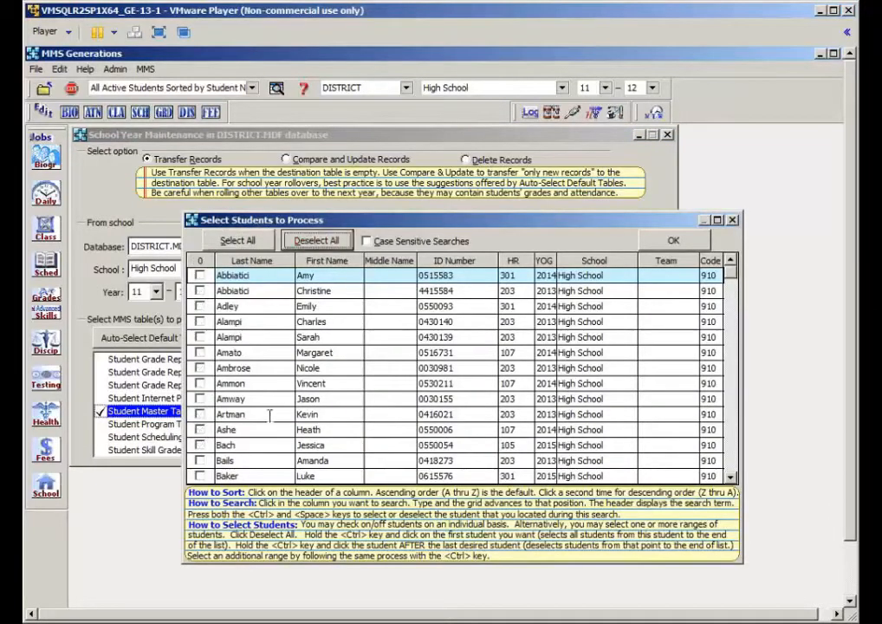
pyautogui.click(200, 337)
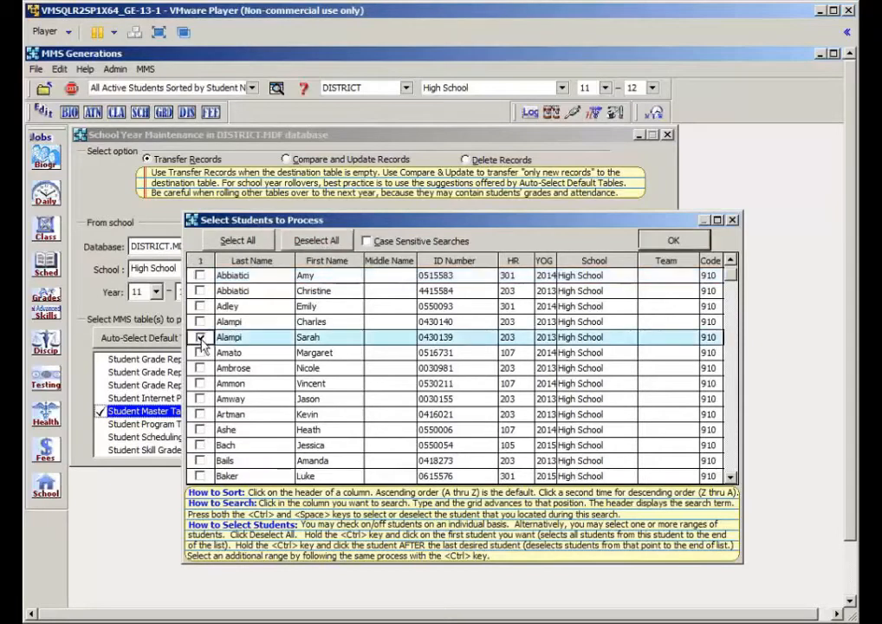
pyautogui.click(200, 414)
pyautogui.click(288, 446)
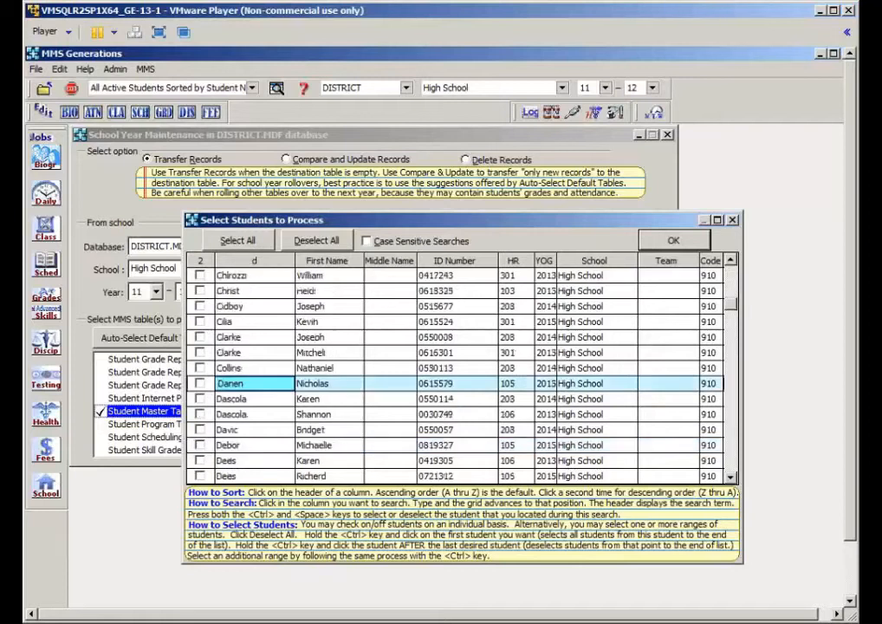
pyautogui.write('e')
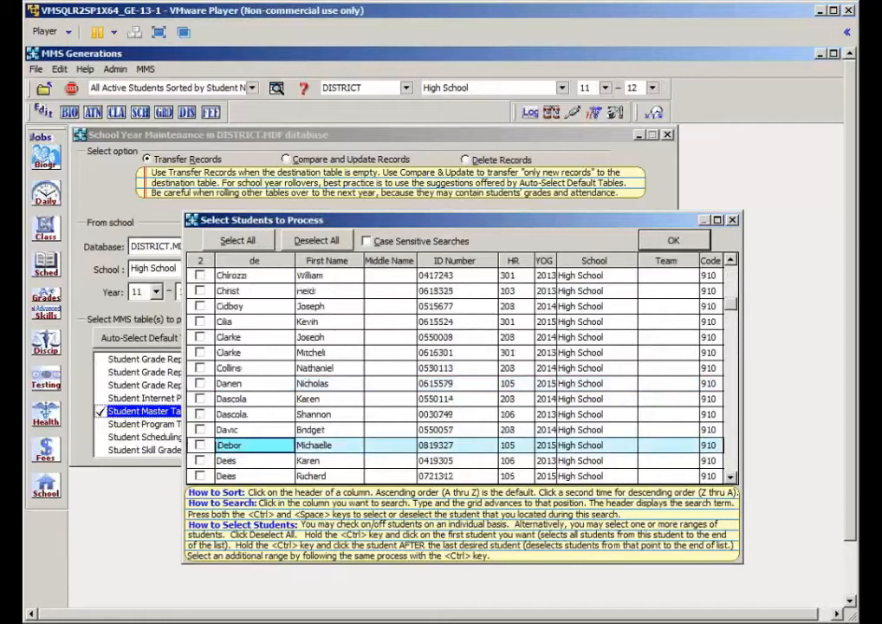
pyautogui.write('ell')
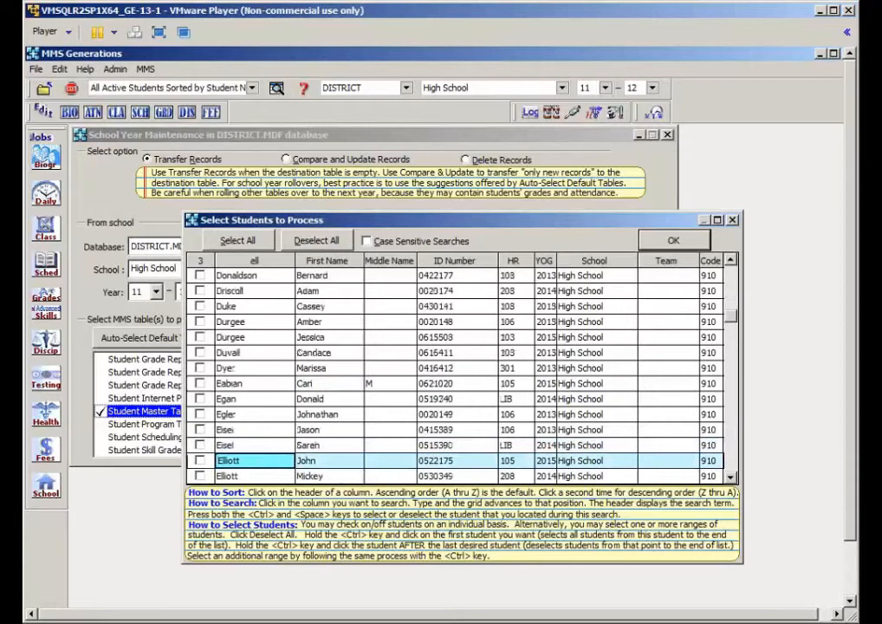
pyautogui.hotkey('ctrl', 'space')
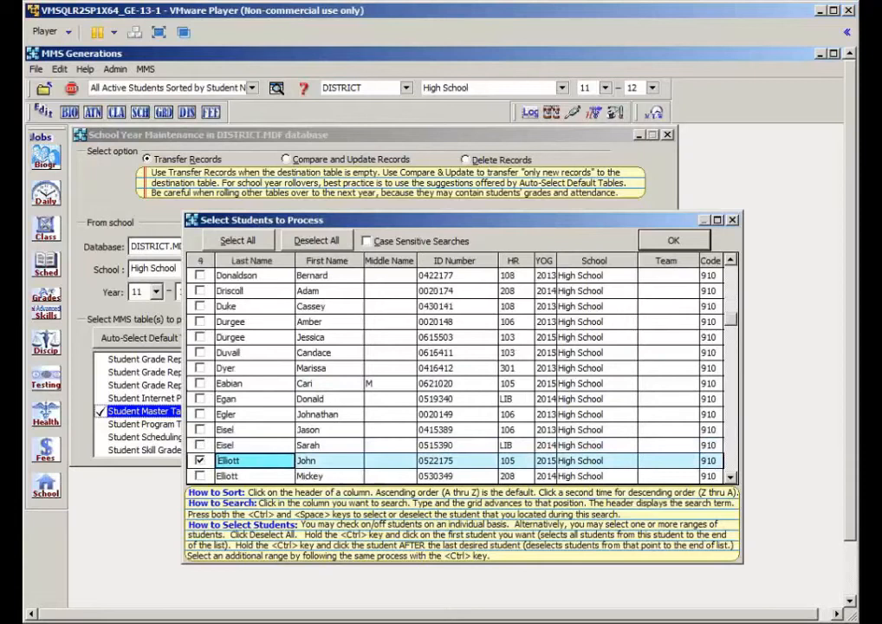
pyautogui.click(656, 246)
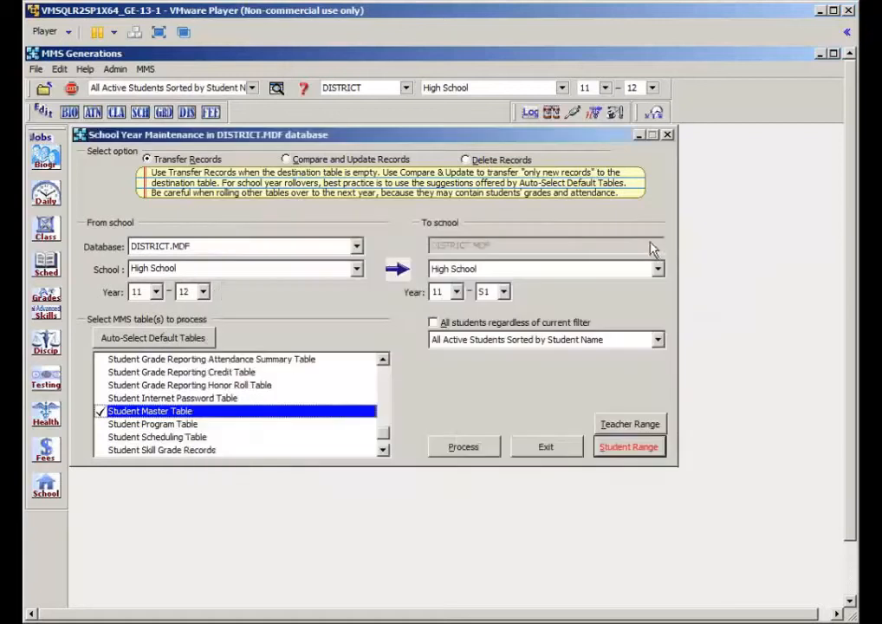
# - Process the transfer of the selected High School tables from 11-12 to 11-S1 and close School Year Maintenance
pyautogui.click(465, 447)
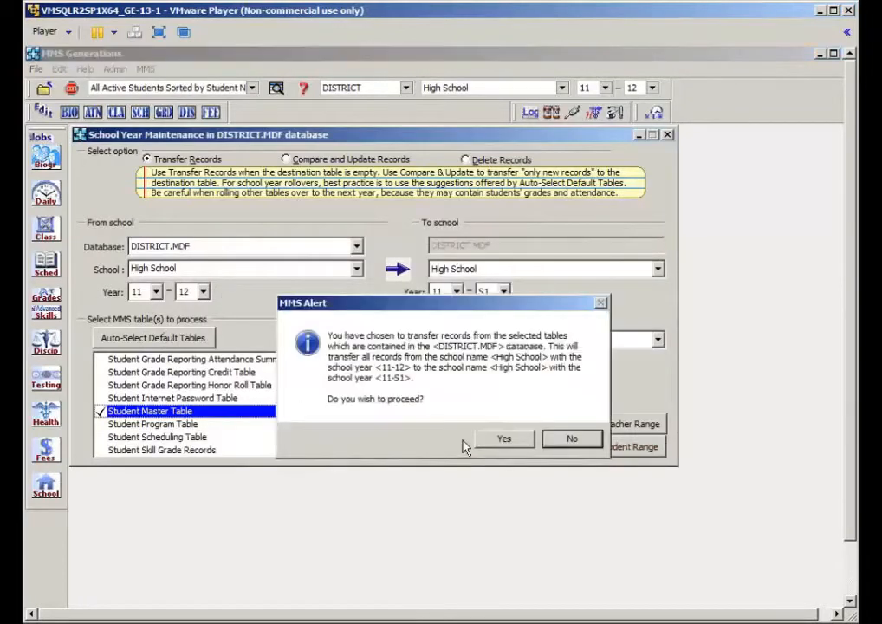
pyautogui.click(503, 440)
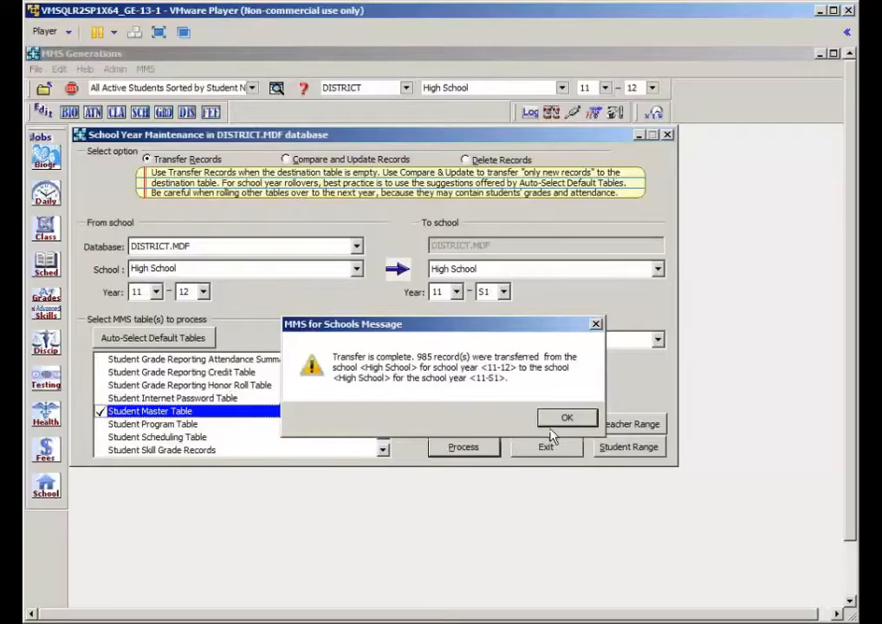
pyautogui.click(567, 417)
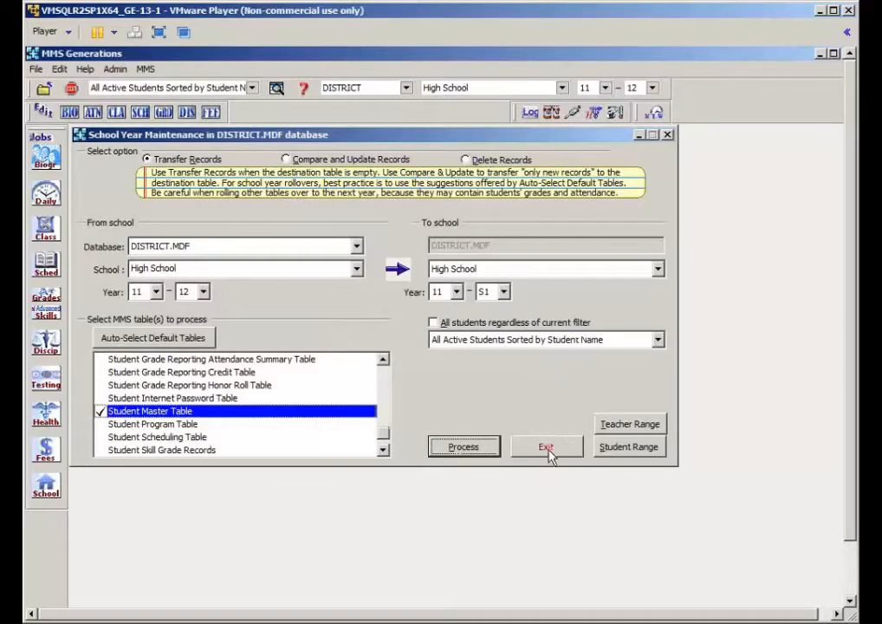
pyautogui.click(550, 456)
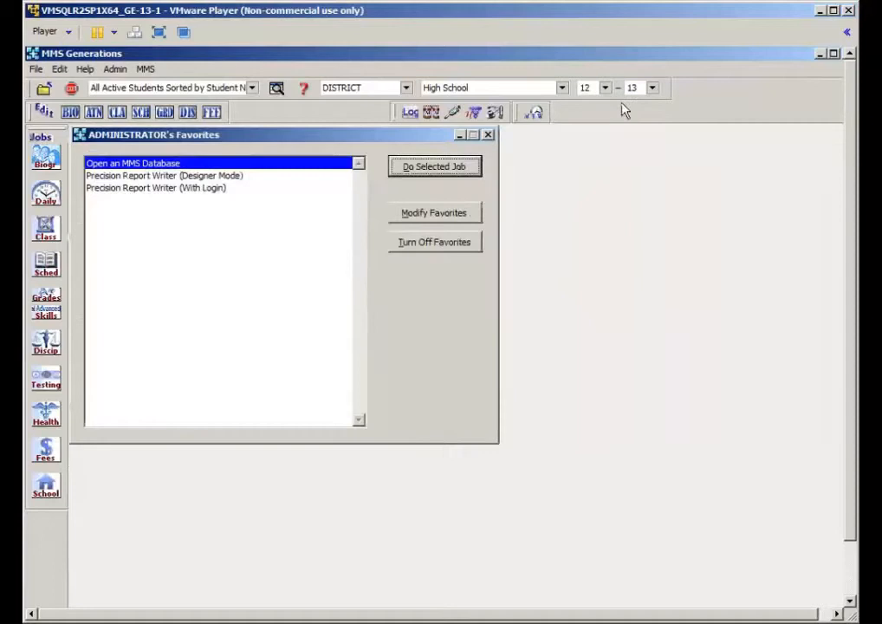
# - Switch the working school year for the High School to 11-S1
pyautogui.click(606, 90)
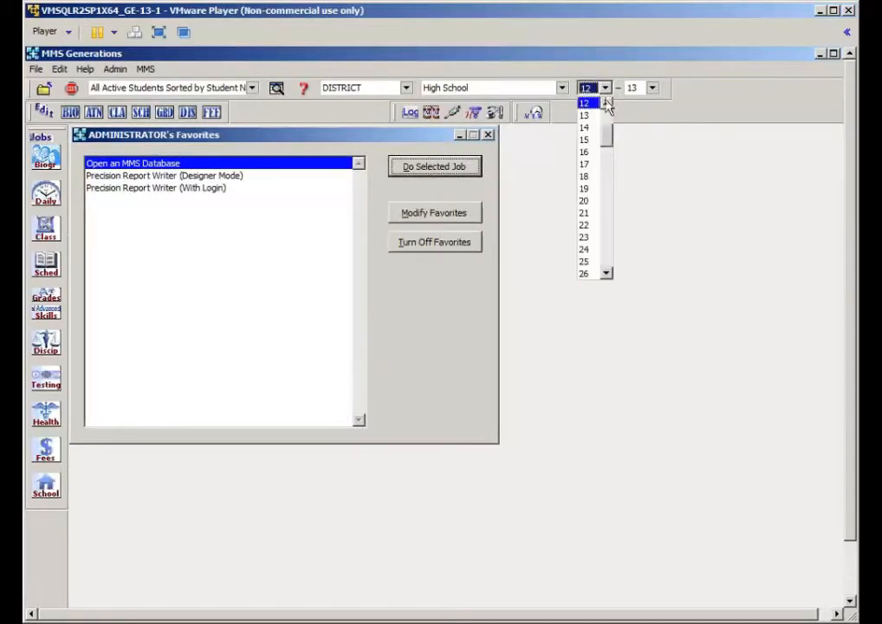
pyautogui.click(607, 102)
pyautogui.click(586, 104)
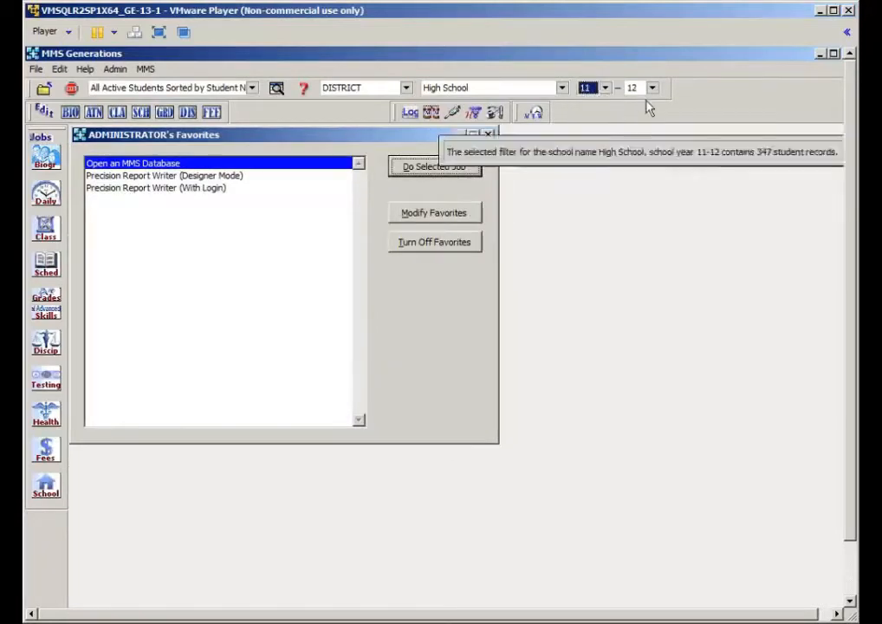
pyautogui.click(652, 87)
pyautogui.click(638, 112)
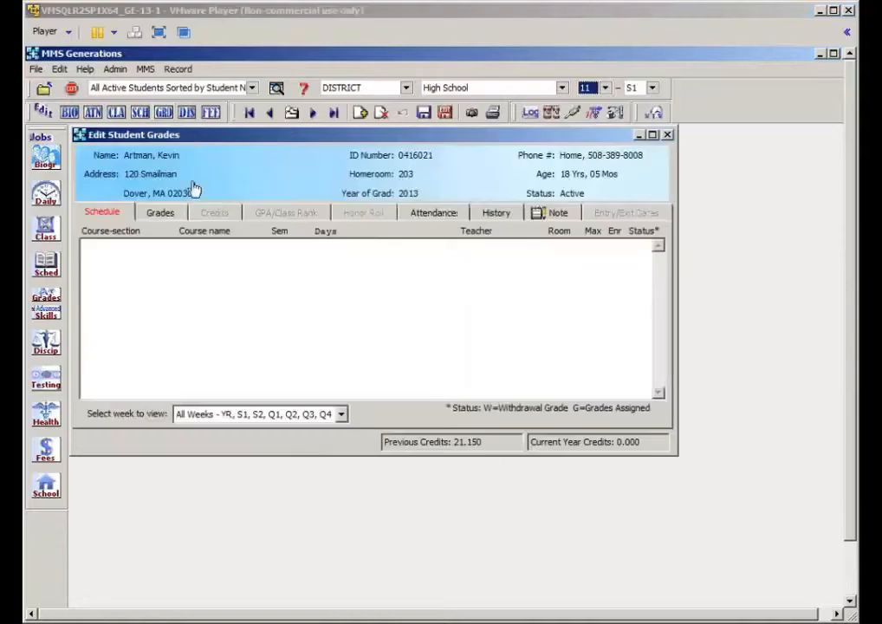
# - Open the Edit Transfer Courses and Grades job for the student shown in Edit Student Grades
pyautogui.click(362, 116)
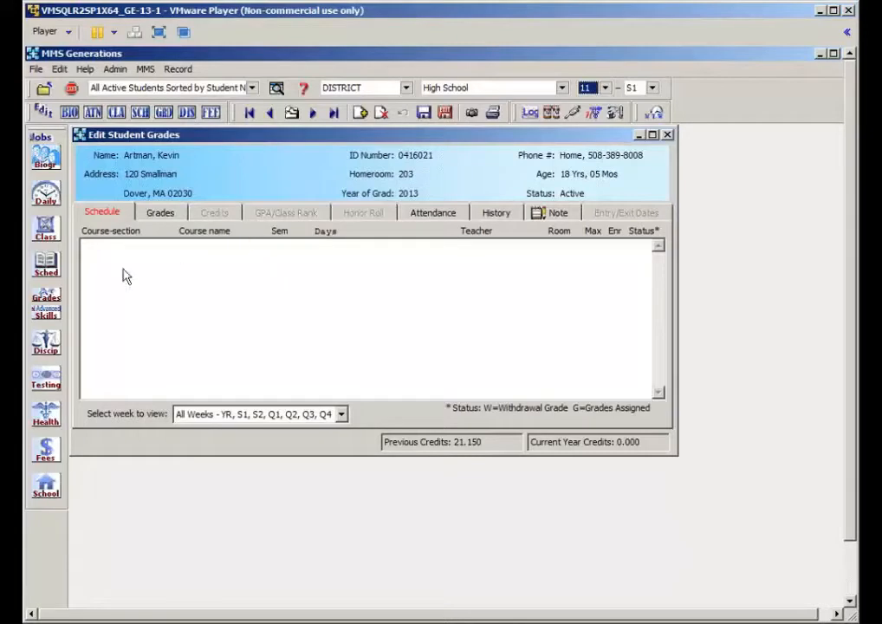
pyautogui.click(65, 301)
pyautogui.moveTo(165, 389)
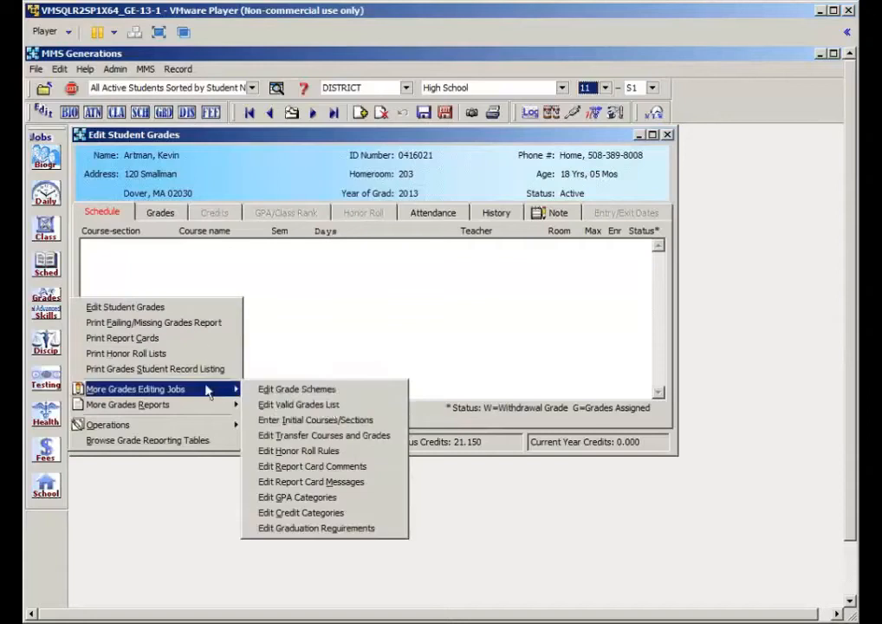
pyautogui.click(330, 436)
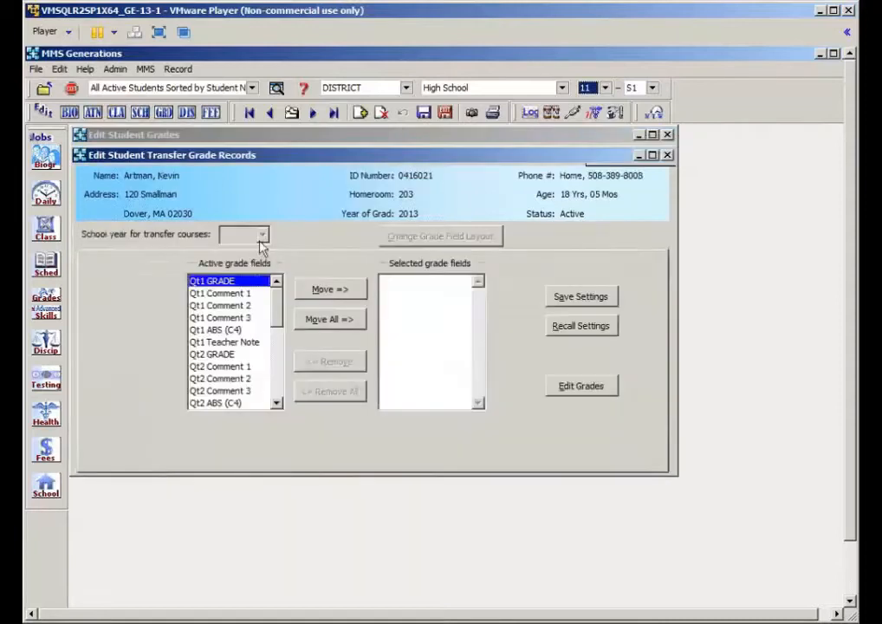
# - Choose FAV GRADE and FAV Credit as the selected transfer grade fields and open the grades for editing
pyautogui.click(561, 338)
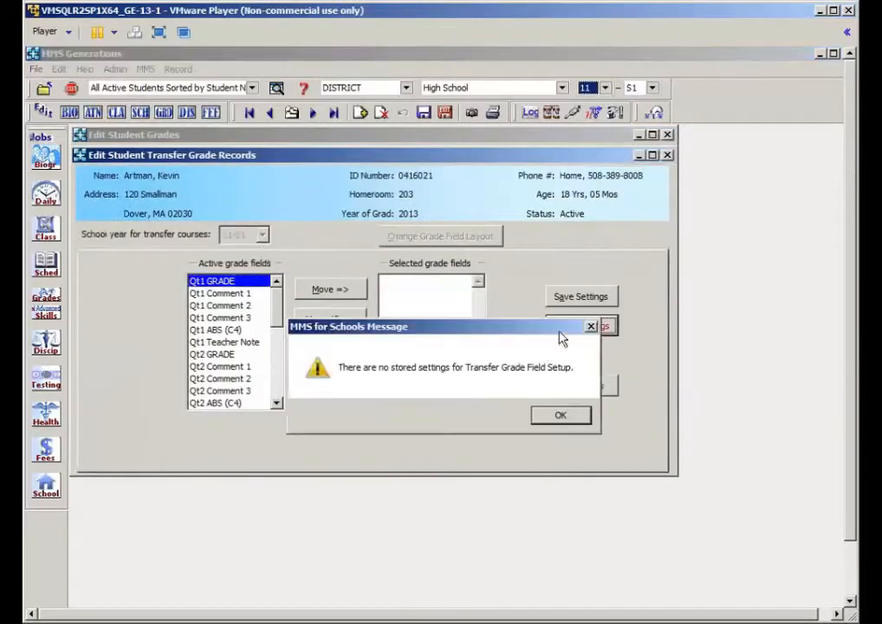
pyautogui.click(558, 415)
pyautogui.scroll(-6, 275, 381)
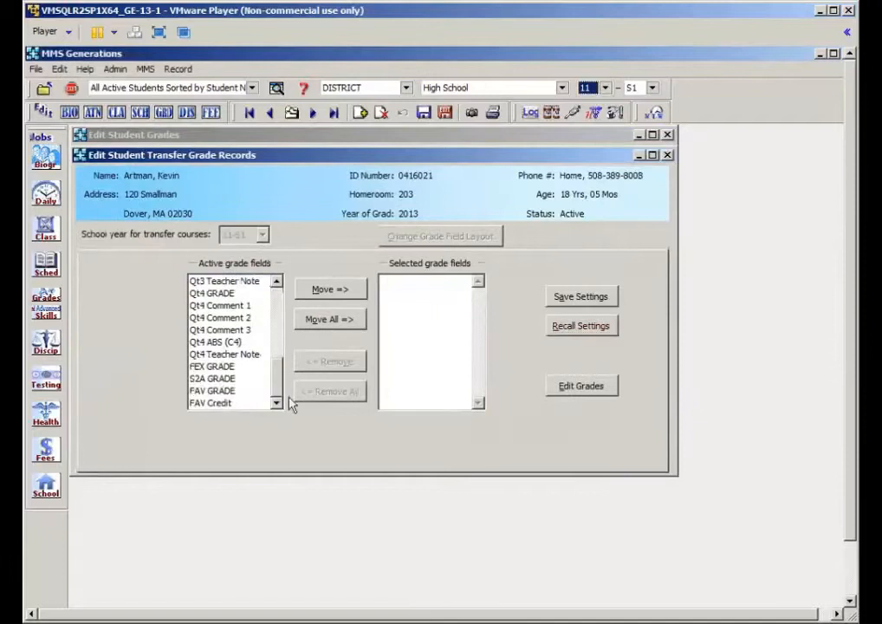
pyautogui.click(255, 391)
pyautogui.click(328, 291)
pyautogui.click(327, 291)
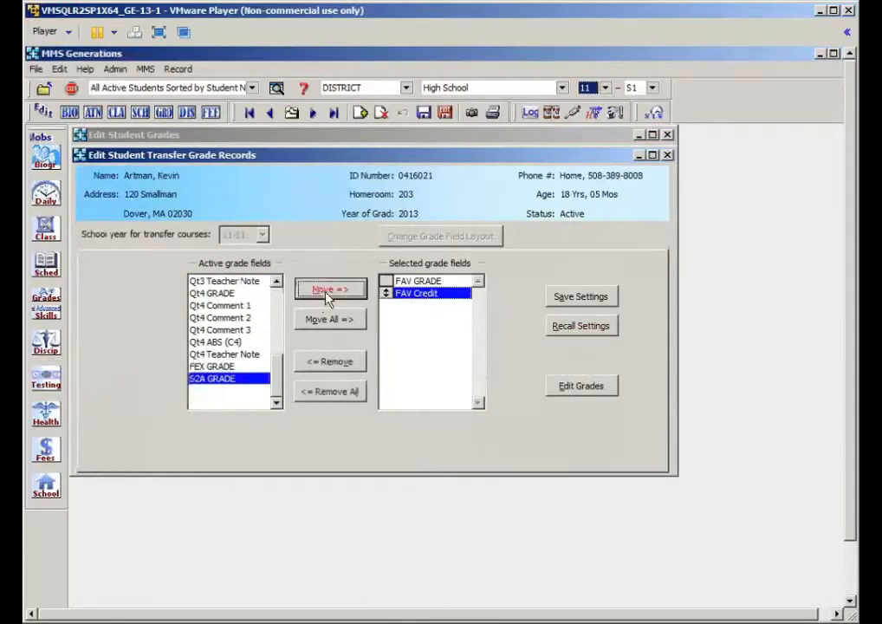
pyautogui.click(578, 386)
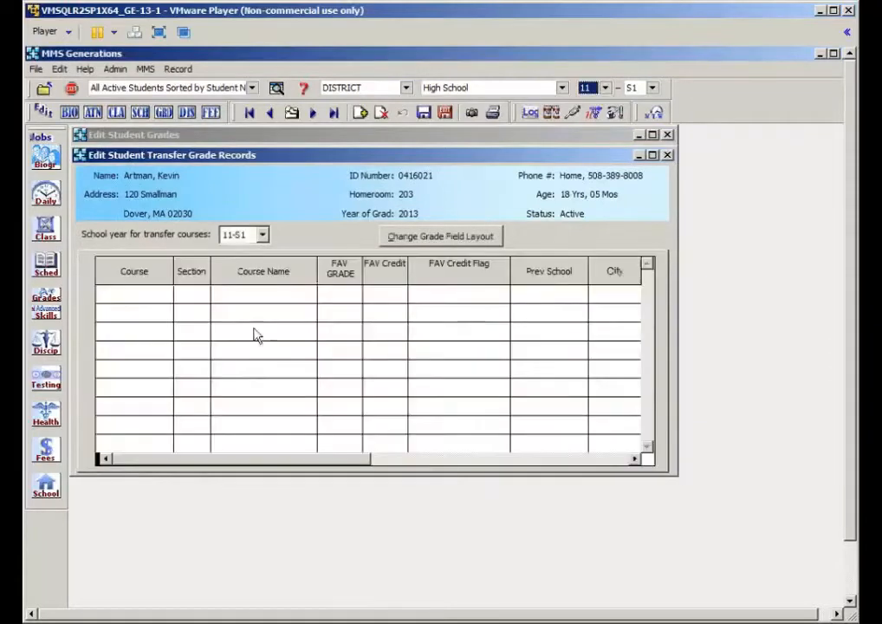
# - Add a transfer section with code 01 for the course S100 S-World Geography
pyautogui.click(359, 114)
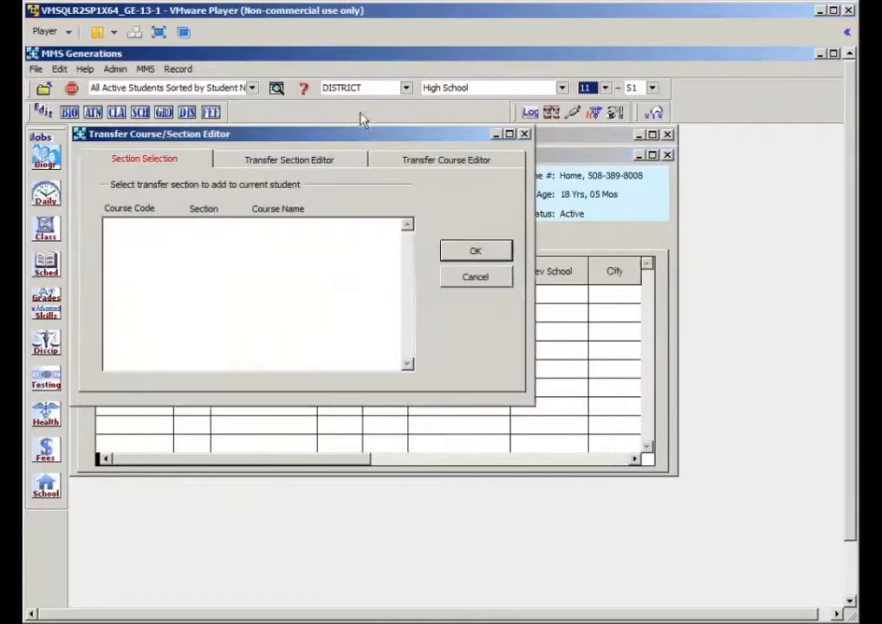
pyautogui.click(423, 163)
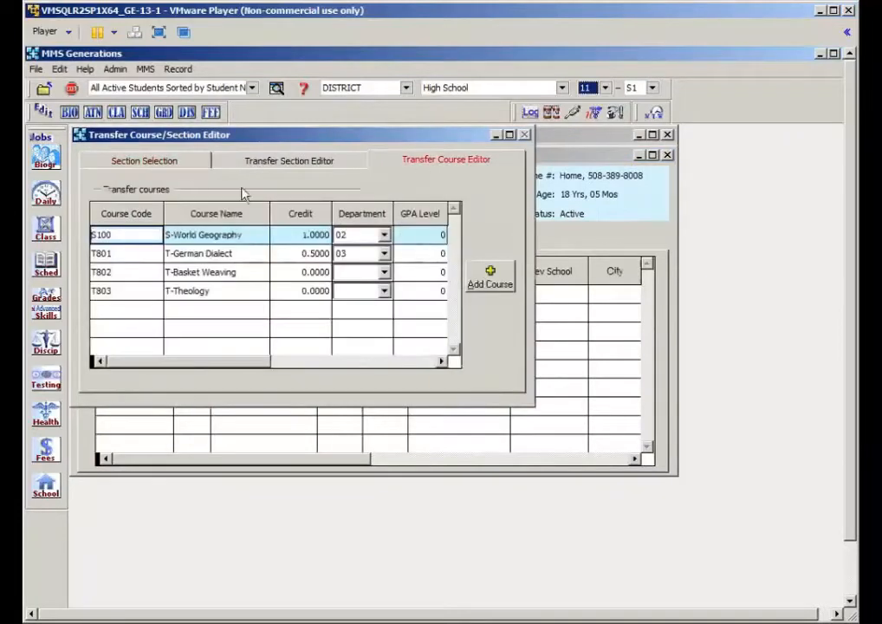
pyautogui.click(270, 163)
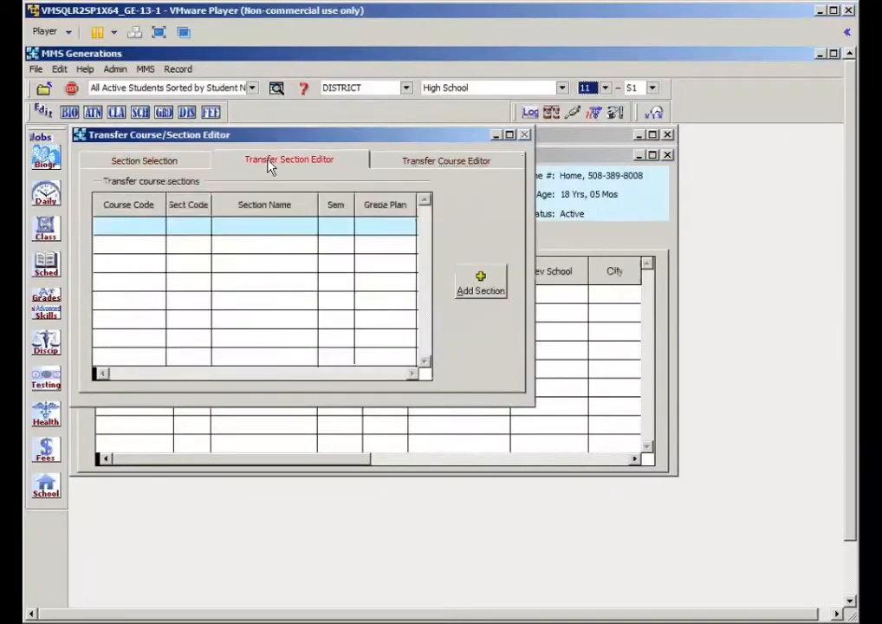
pyautogui.click(479, 286)
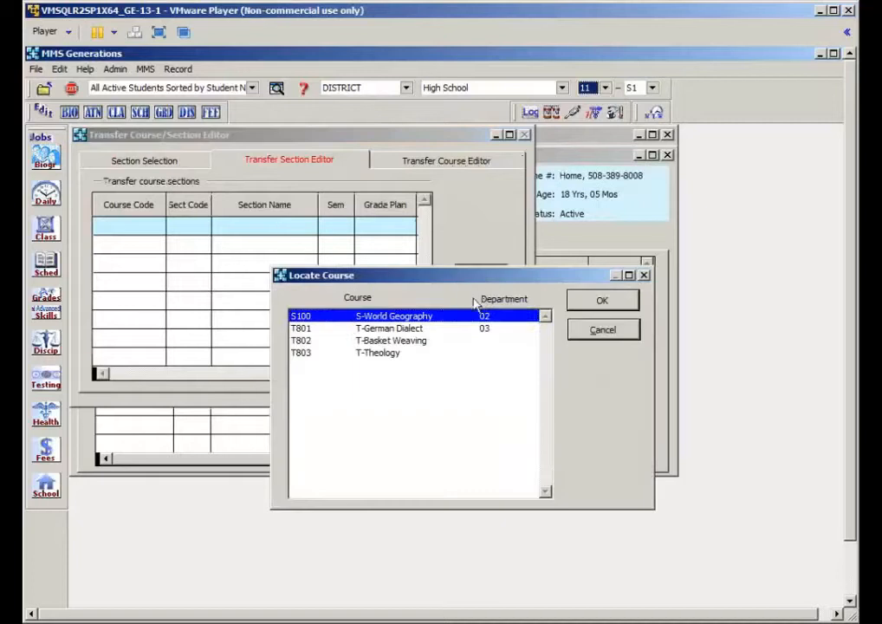
pyautogui.doubleClick(350, 317)
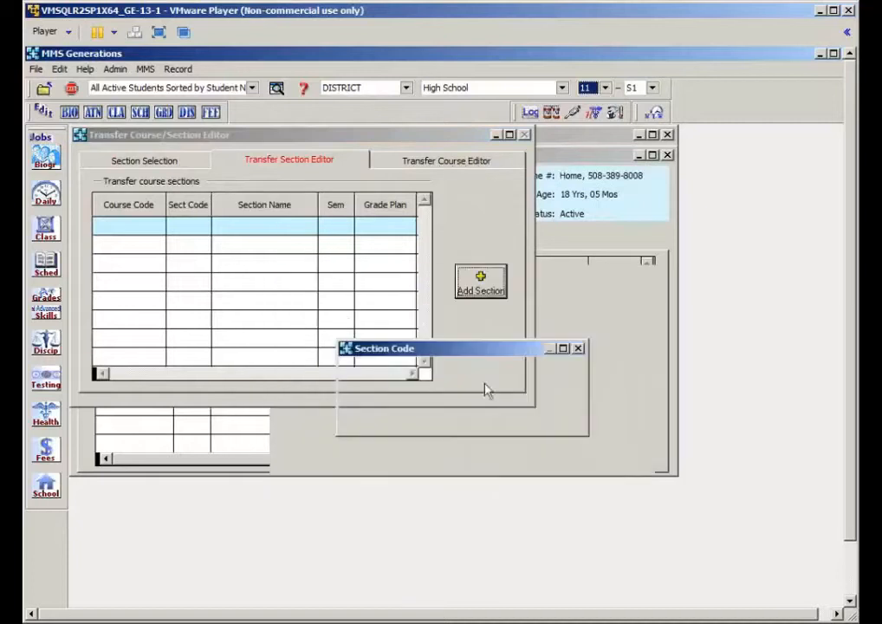
pyautogui.click(513, 386)
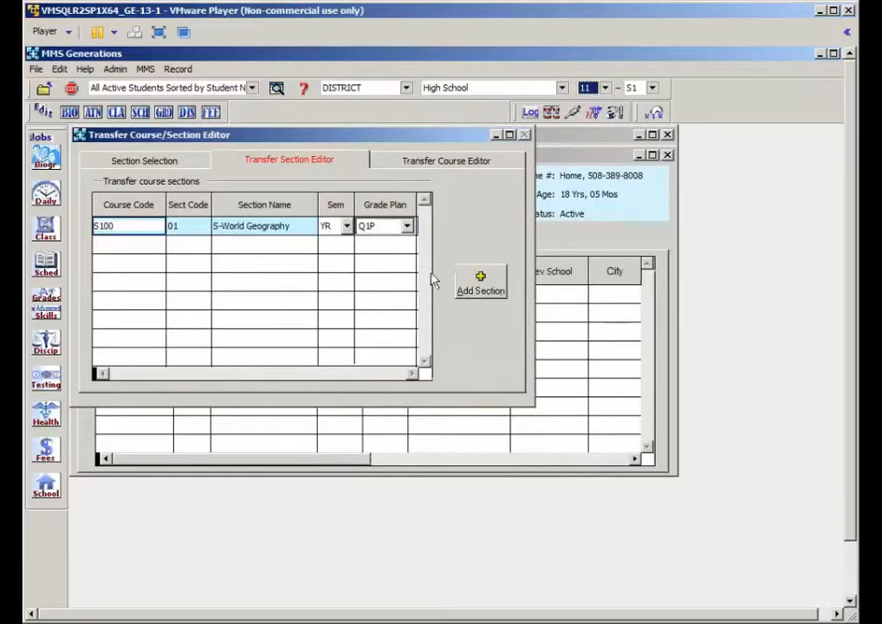
# - Add the S100-01 S-World Geography transfer section to the current student's transfer grade records
pyautogui.click(172, 161)
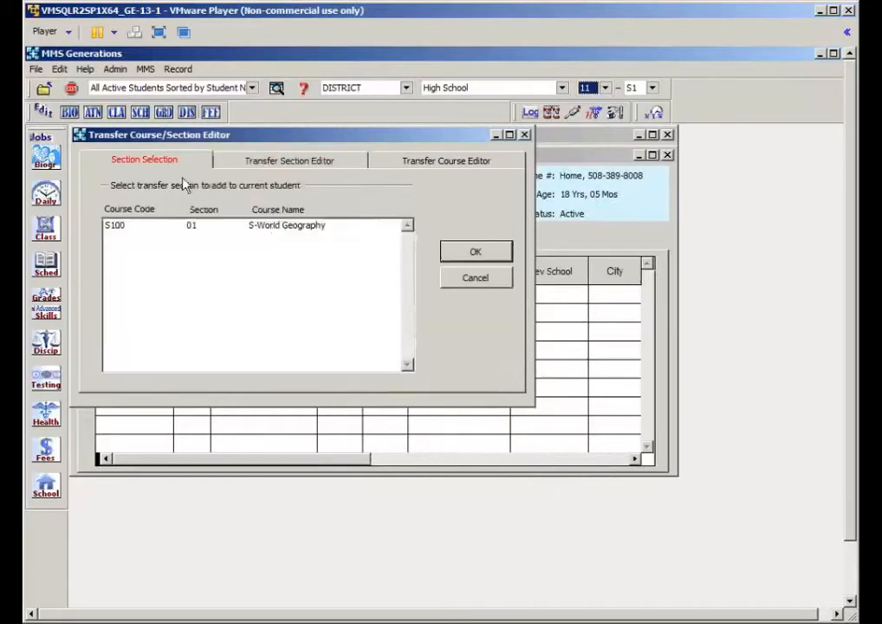
pyautogui.click(238, 227)
pyautogui.click(449, 252)
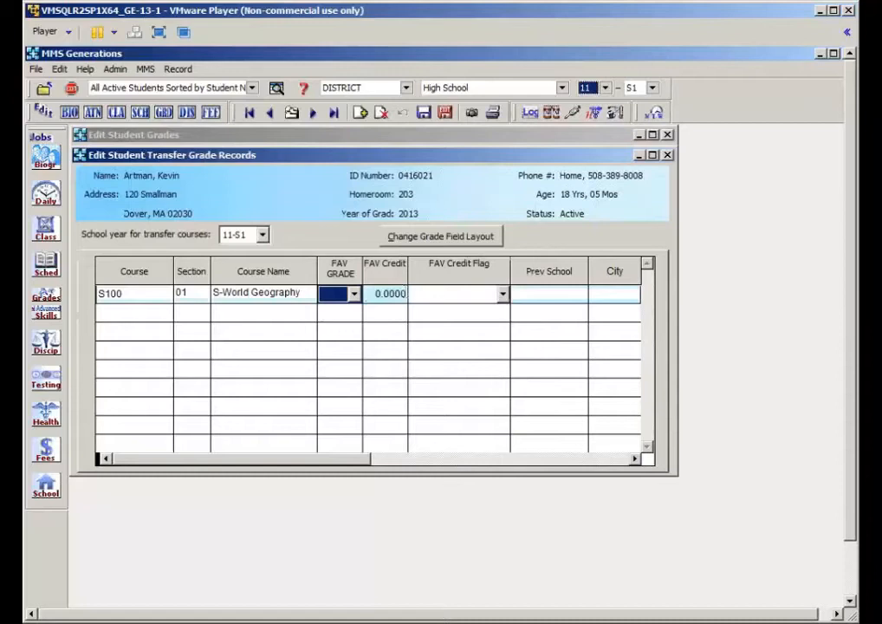
# - Give S-World Geography a FAV GRADE of 78, a FAV Credit of 1 and the Manual credit flag
pyautogui.write('78')
pyautogui.click(407, 293)
pyautogui.write('1')
pyautogui.press('Tab')
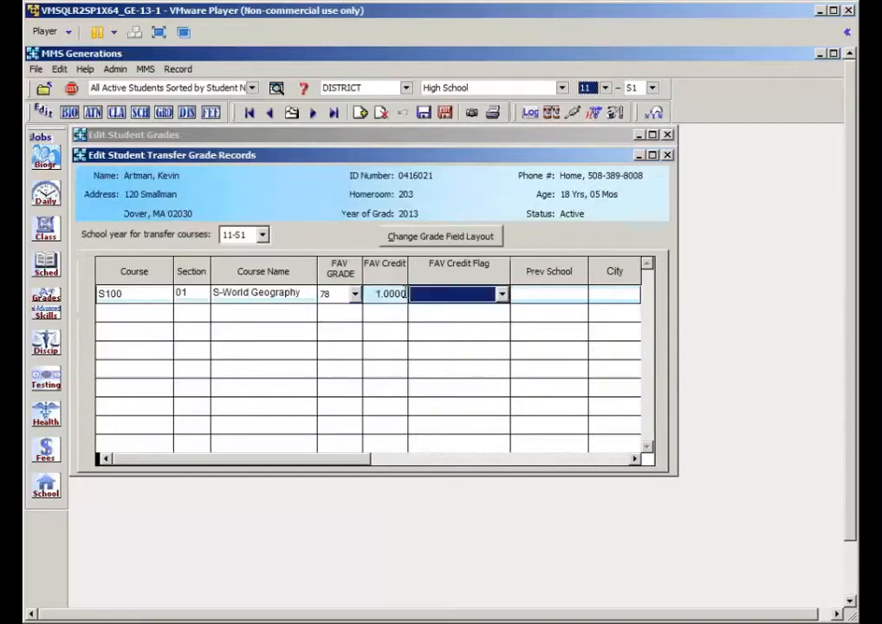
pyautogui.press('m')
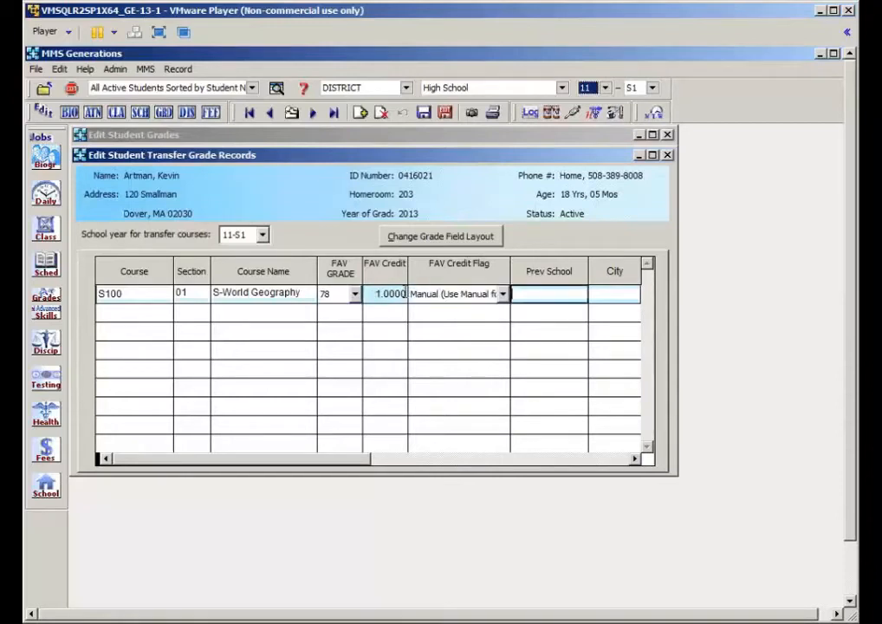
# - Enter Summer School, Dover, MA as the previous school, city and state for S-World Geography, and save and close the transfer grades
pyautogui.write('Summer School')
pyautogui.press('Tab')
pyautogui.write('Dover')
pyautogui.press('Tab')
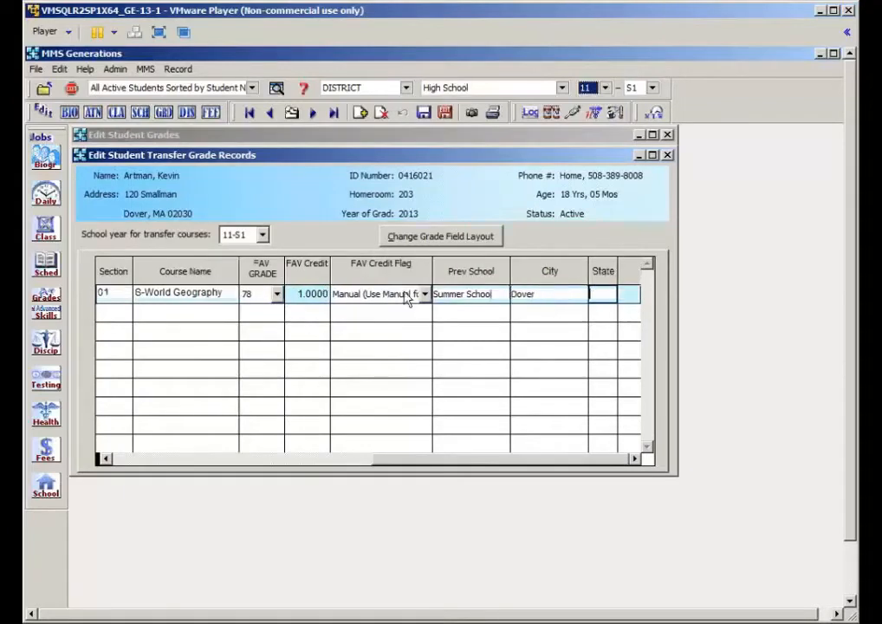
pyautogui.write('MA')
pyautogui.click(446, 116)
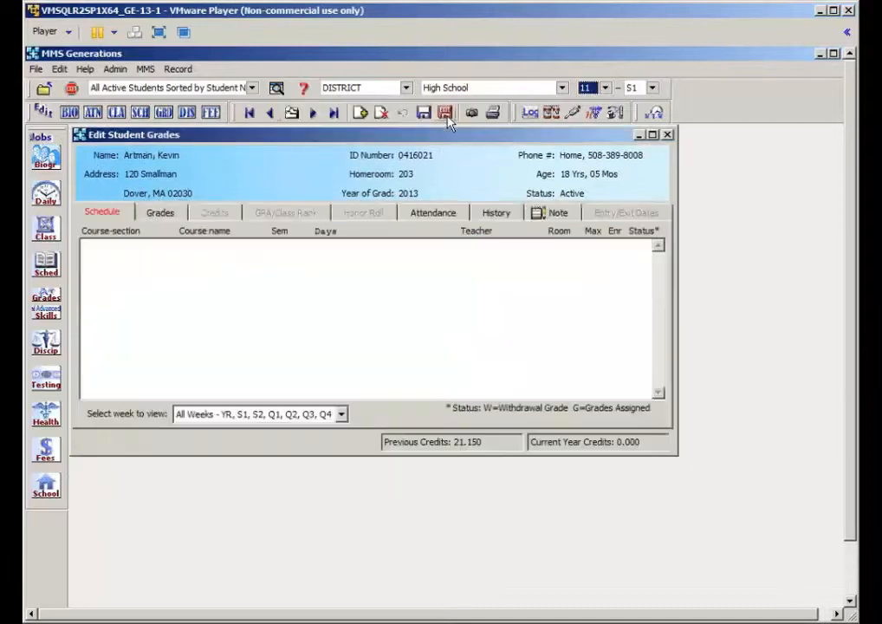
# - Add a new student in the biographical records, having the next sequential number suggested from a partial student ID
pyautogui.click(69, 112)
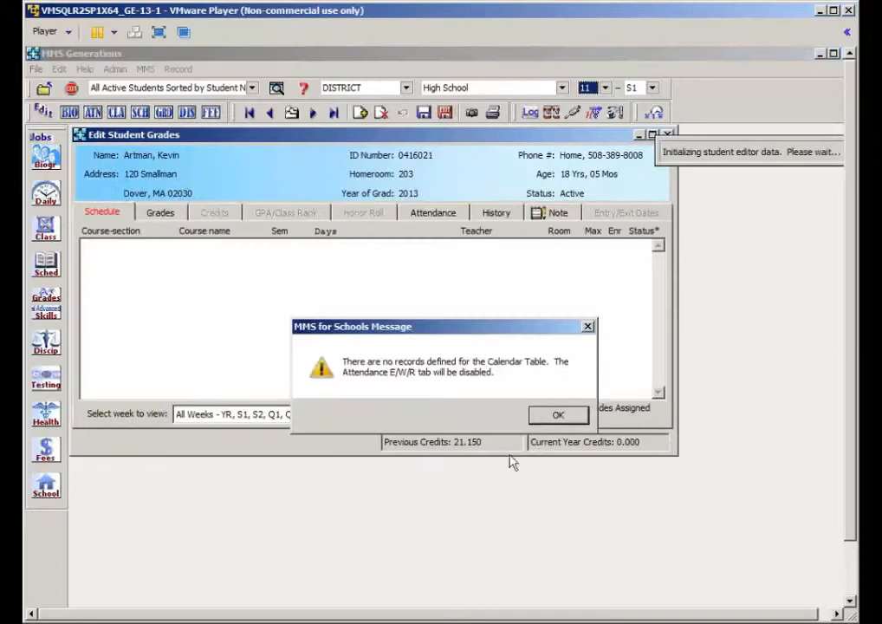
pyautogui.click(556, 415)
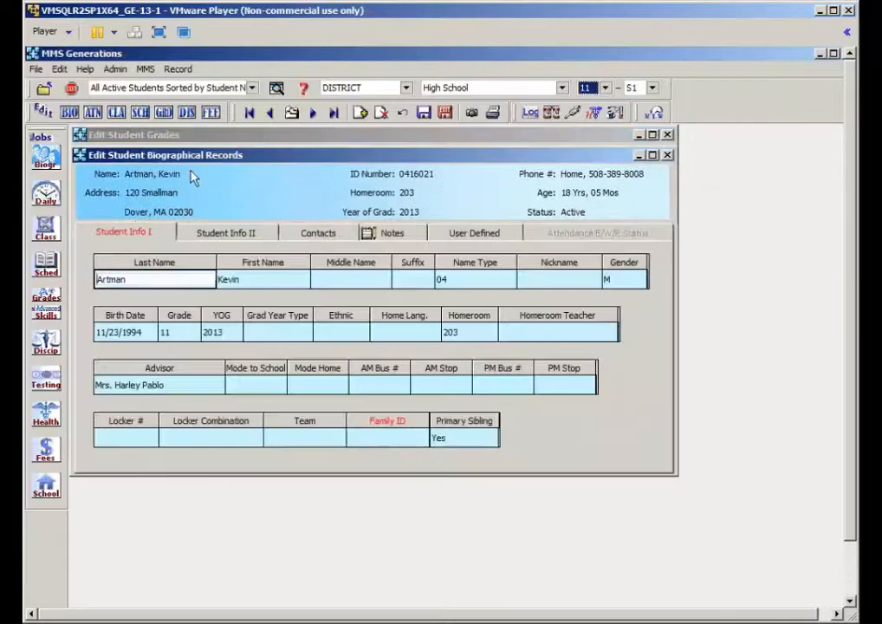
pyautogui.click(360, 112)
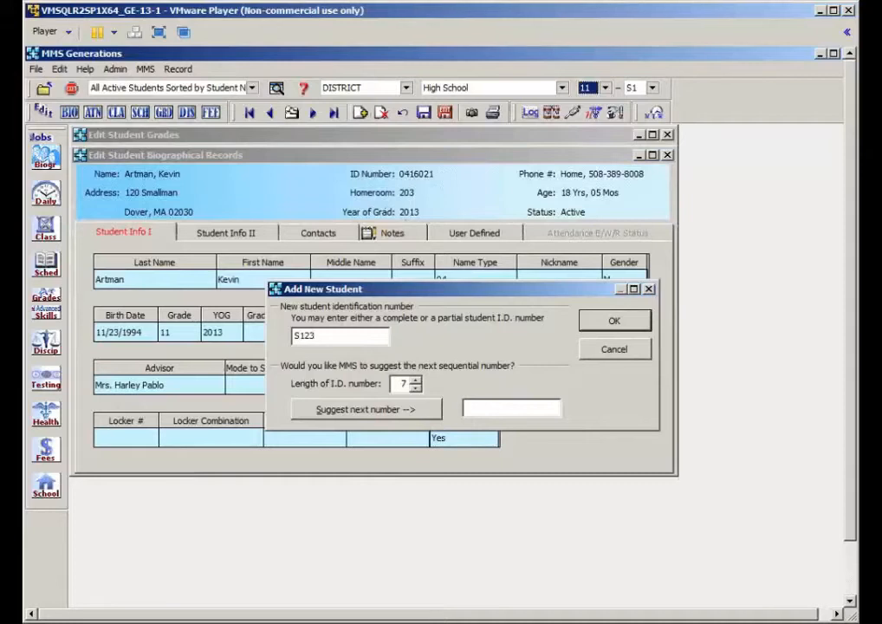
pyautogui.click(347, 408)
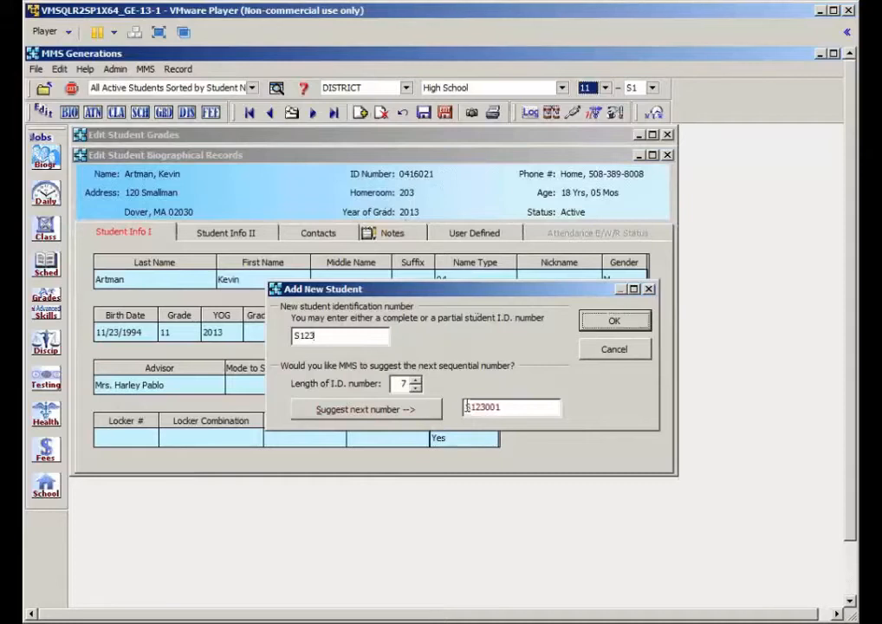
pyautogui.click(595, 328)
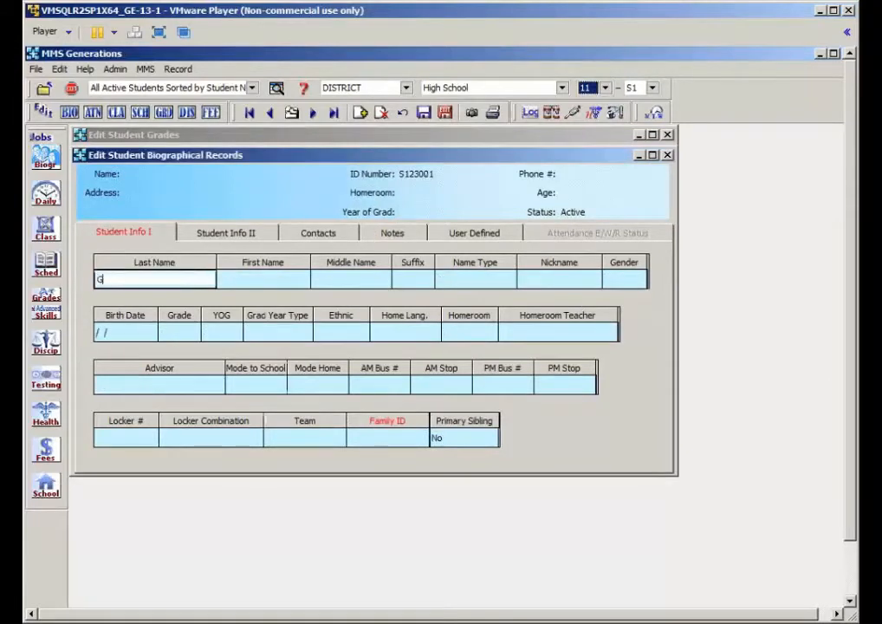
# - Fill in the new student's last and first name, set the gender to Male, and save and close the biographical record
pyautogui.write('e')
pyautogui.press('Tab')
pyautogui.write('paat')
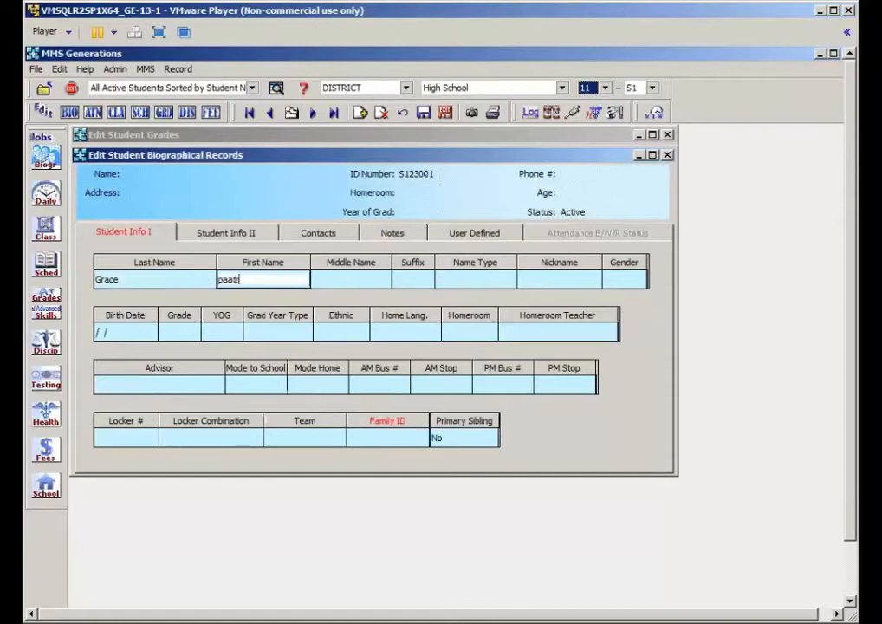
pyautogui.write('r')
pyautogui.press('BackSpace')
pyautogui.press('BackSpace')
pyautogui.press('BackSpace')
pyautogui.press('BackSpace')
pyautogui.write('at')
pyautogui.press('BackSpace')
pyautogui.press('BackSpace')
pyautogui.press('BackSpace')
pyautogui.press('BackSpace')
pyautogui.press('Tab')
pyautogui.press('Tab')
pyautogui.press('Tab')
pyautogui.press('Tab')
pyautogui.press('Tab')
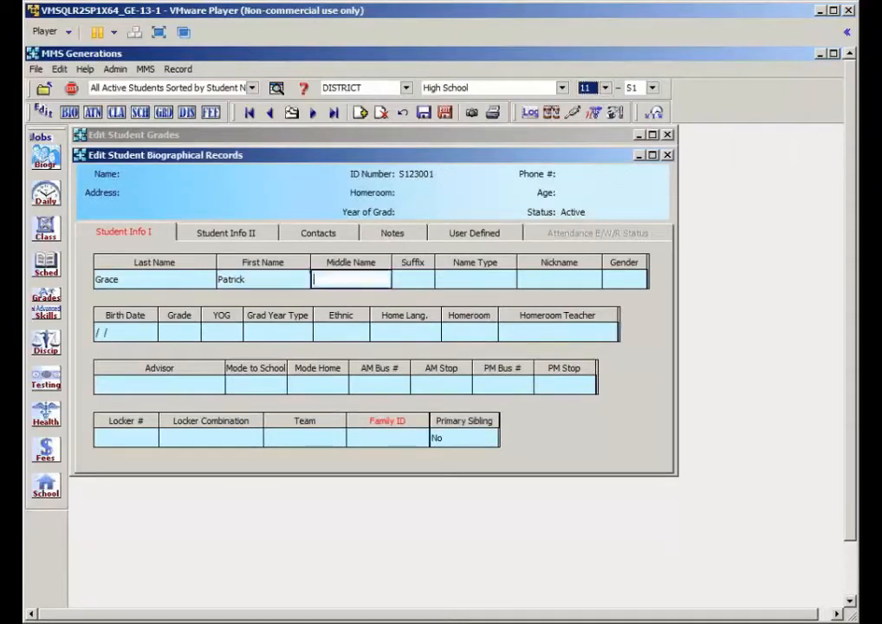
pyautogui.write('m')
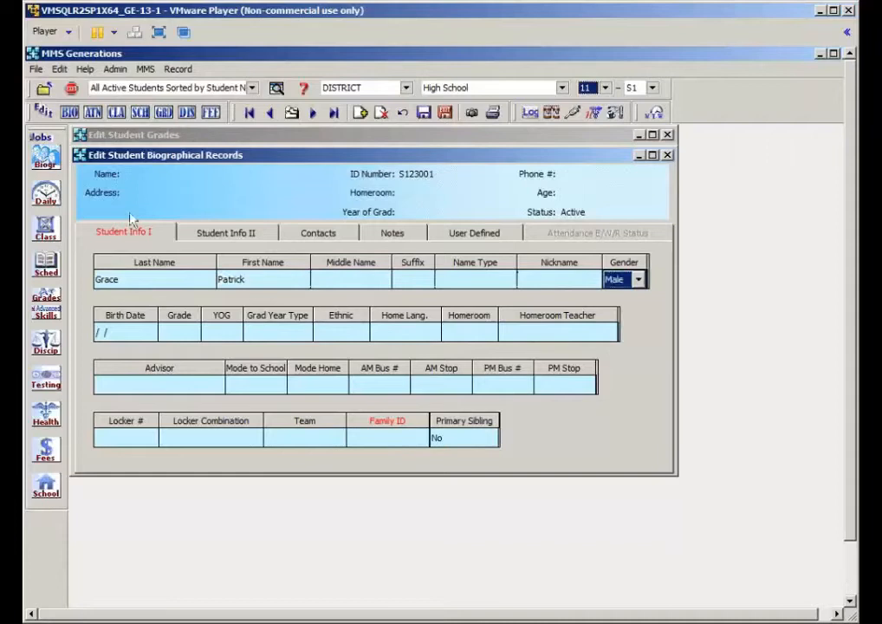
pyautogui.press('Tab')
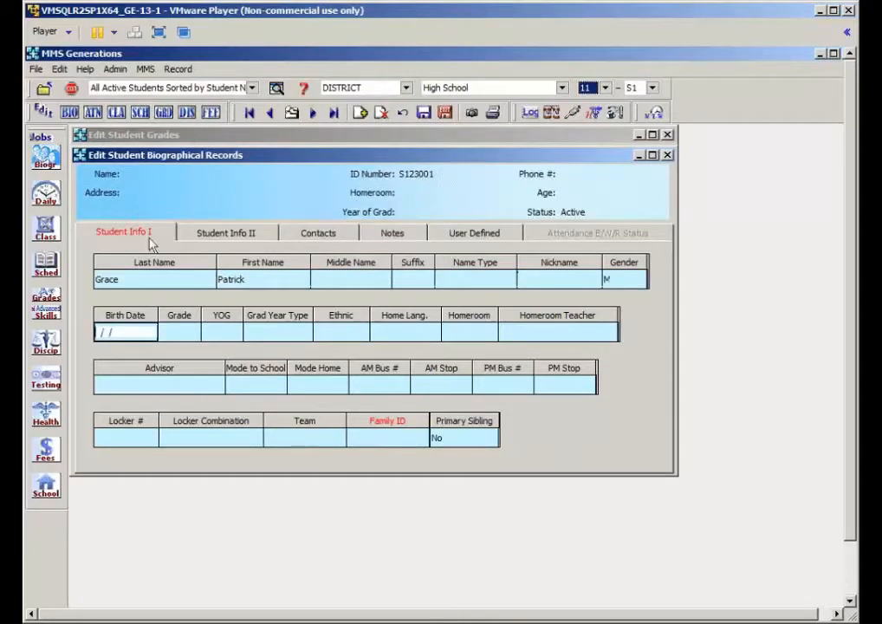
pyautogui.click(446, 114)
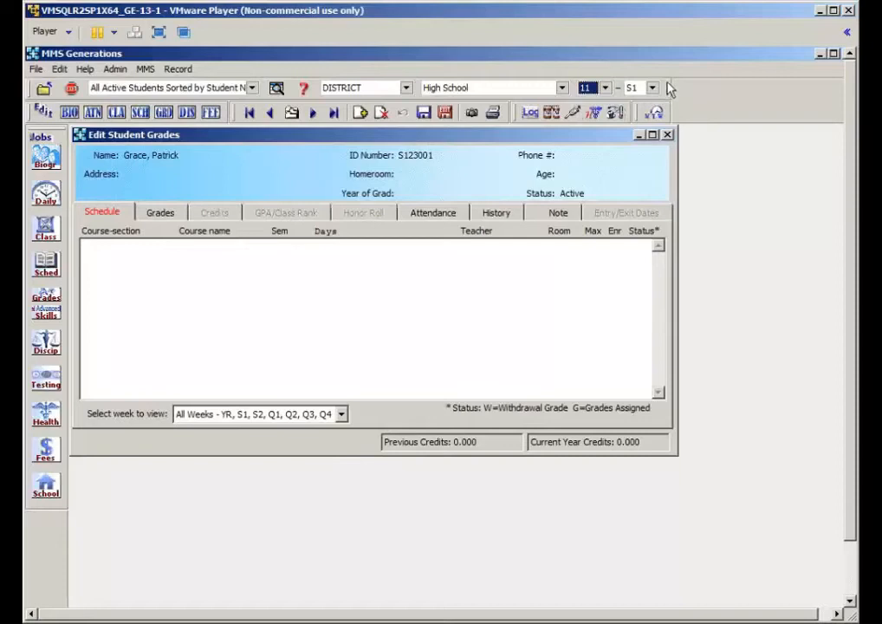
# - Close Edit Student Grades and open Edit Course Sections from the school management jobs
pyautogui.click(444, 114)
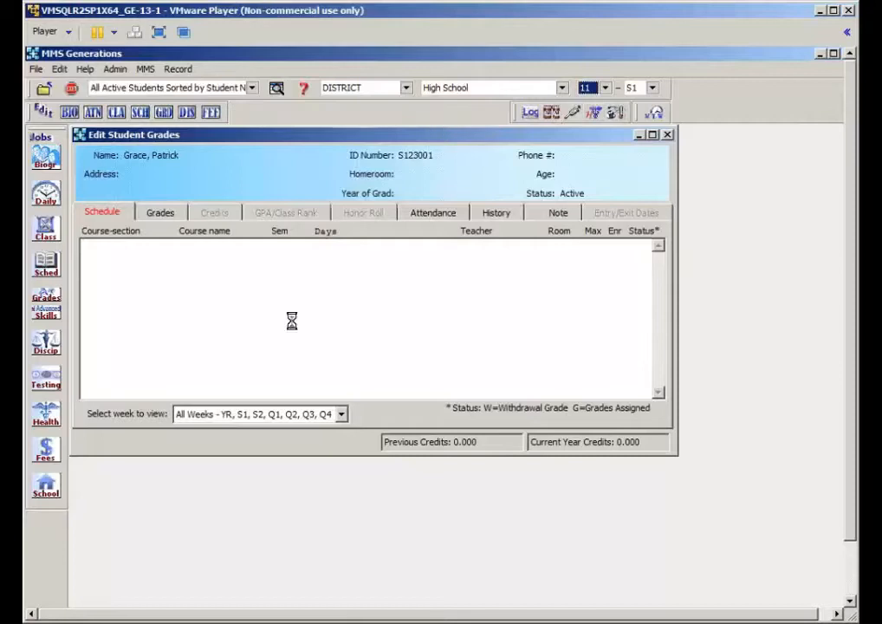
pyautogui.click(52, 490)
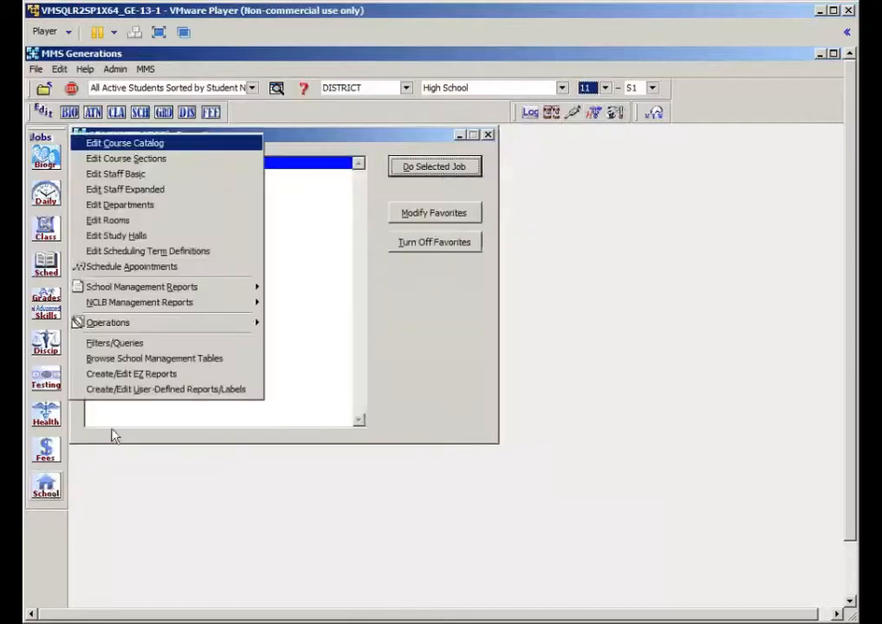
pyautogui.click(144, 161)
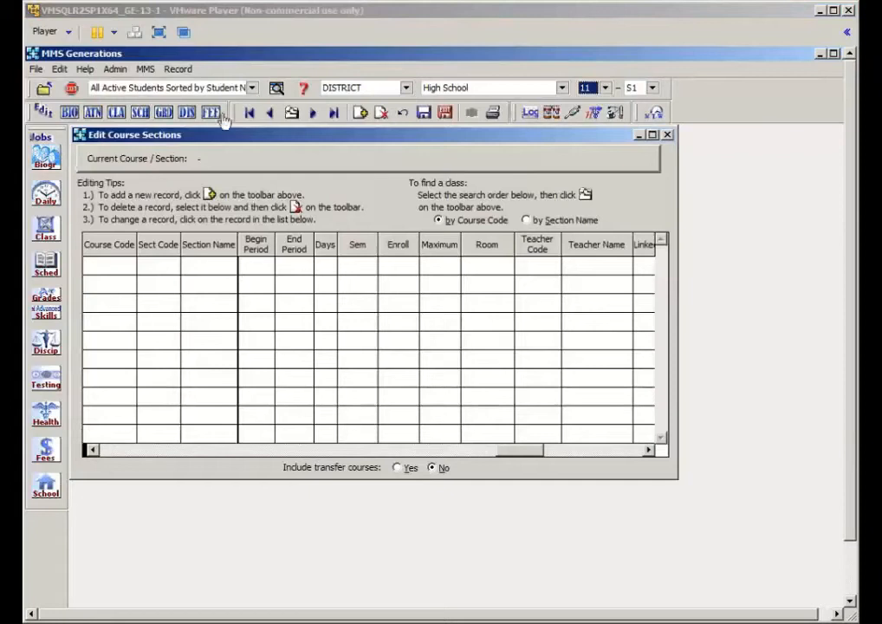
# - Add a new course section for 307 FRENCH II with section code 01
pyautogui.click(363, 117)
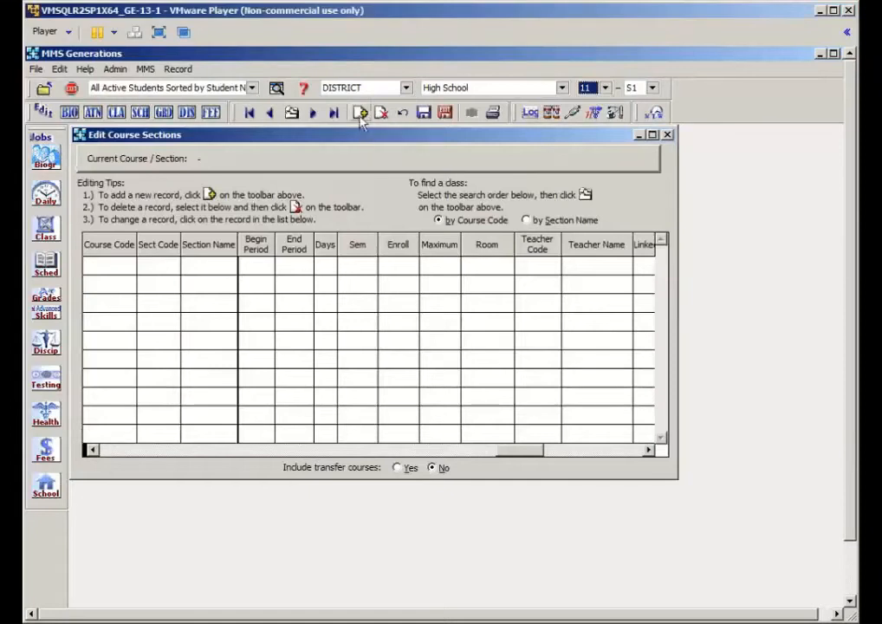
pyautogui.click(362, 114)
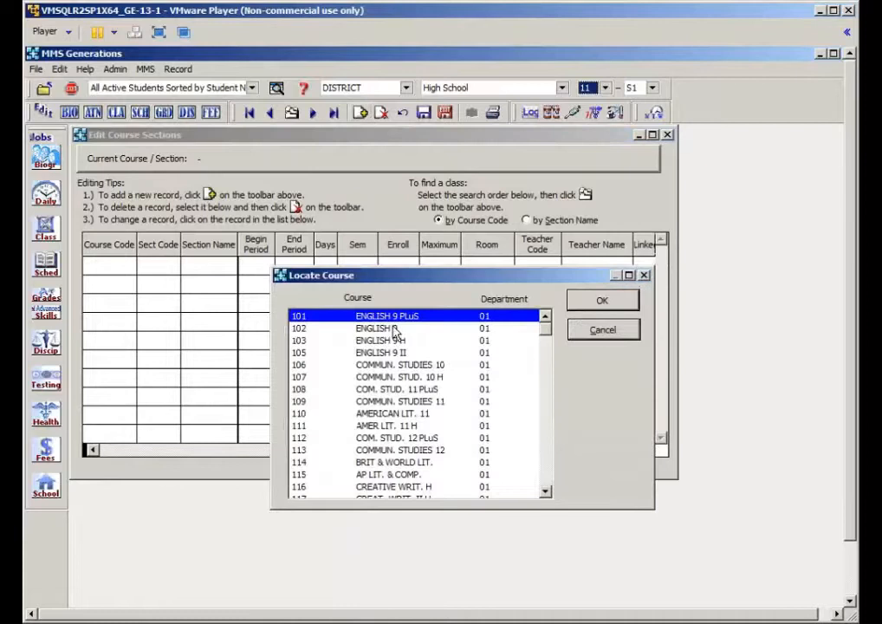
pyautogui.moveTo(548, 336); pyautogui.dragTo(536, 376)
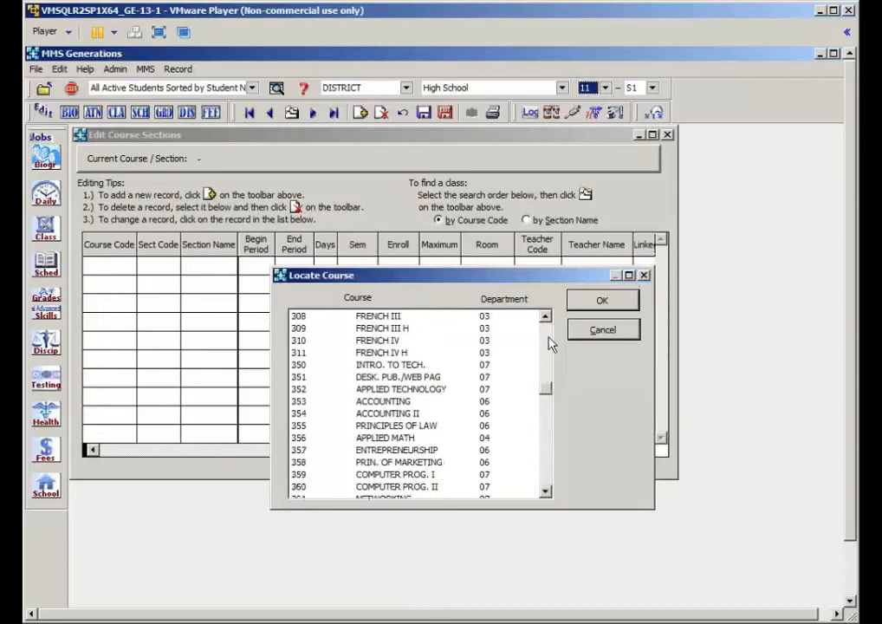
pyautogui.click(550, 342)
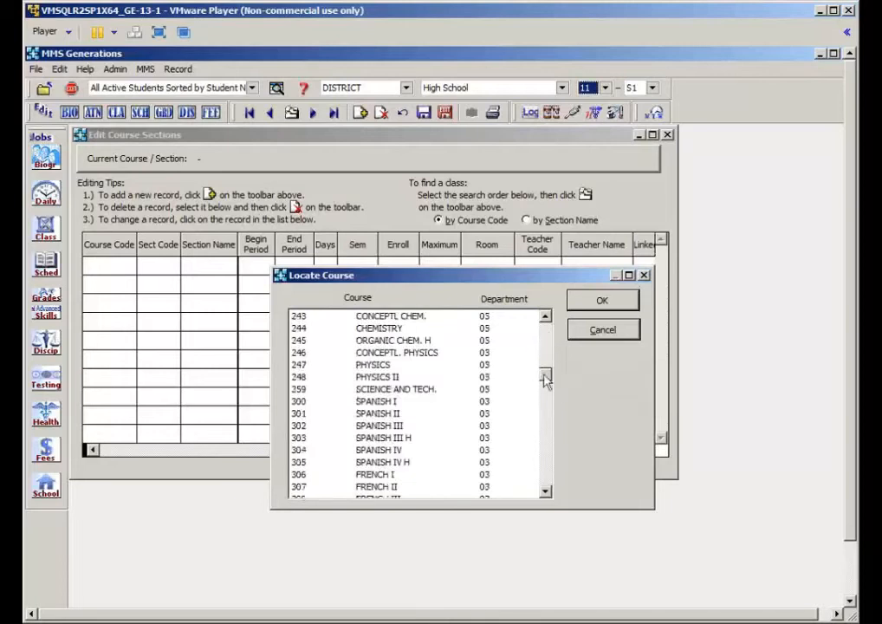
pyautogui.click(392, 488)
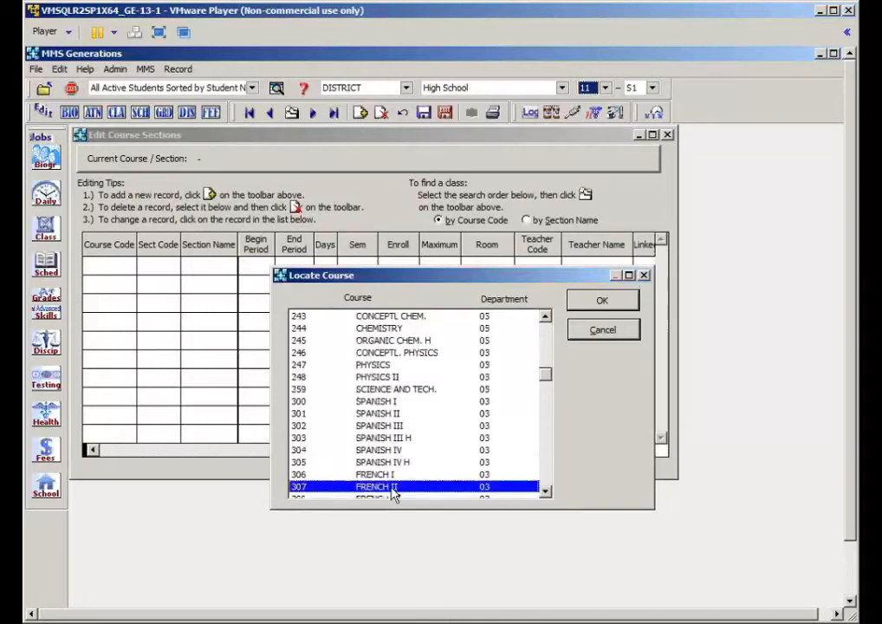
pyautogui.click(597, 305)
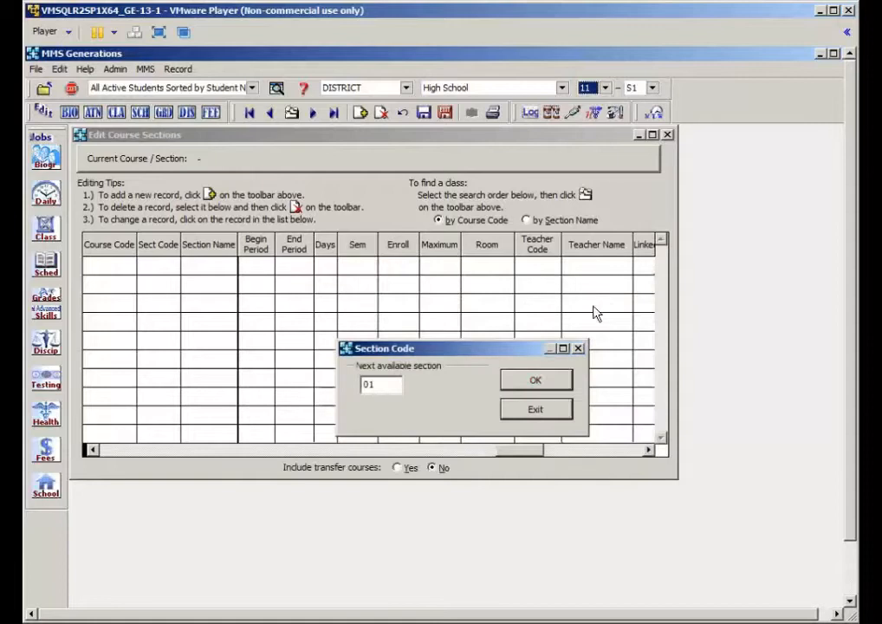
pyautogui.click(561, 383)
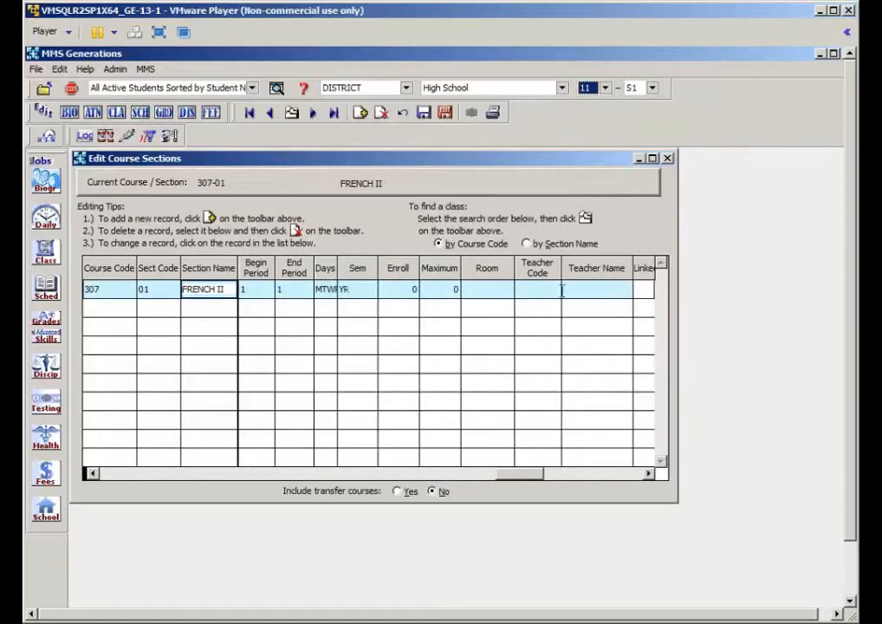
# - Set the FRENCH II section's grade plan to Q1P (Quarter 1 - Std) and its teacher code to BIS
pyautogui.click(591, 475)
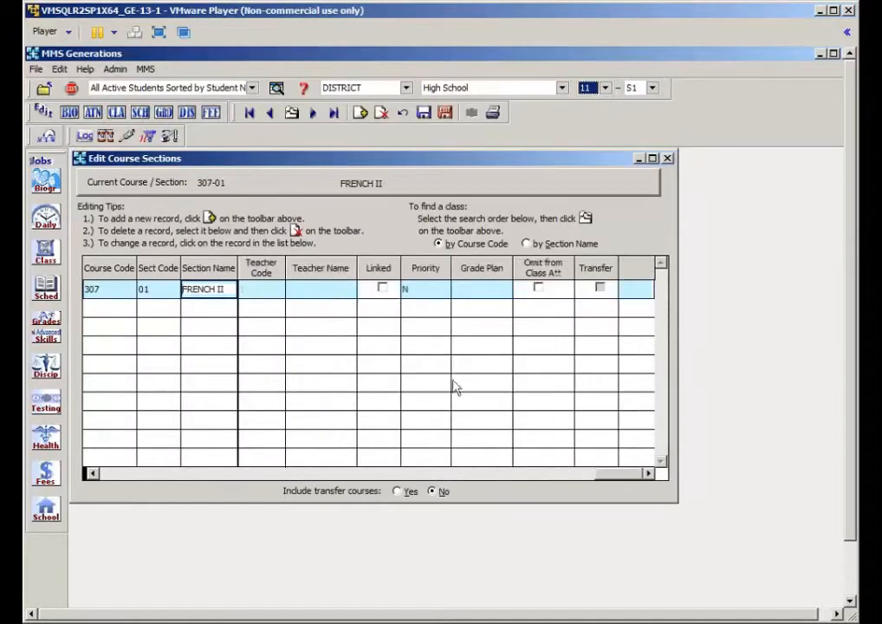
pyautogui.click(469, 283)
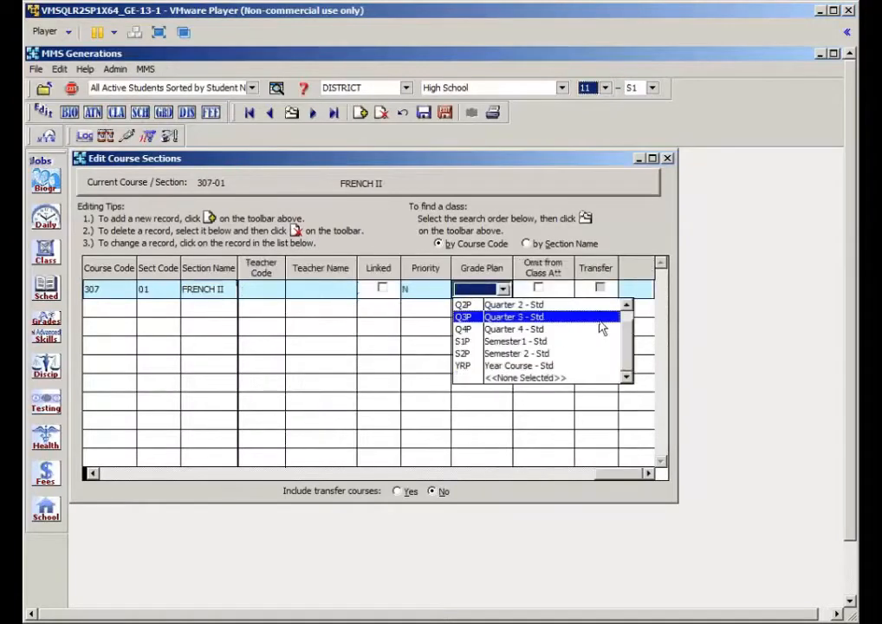
pyautogui.scroll(1, 630, 323)
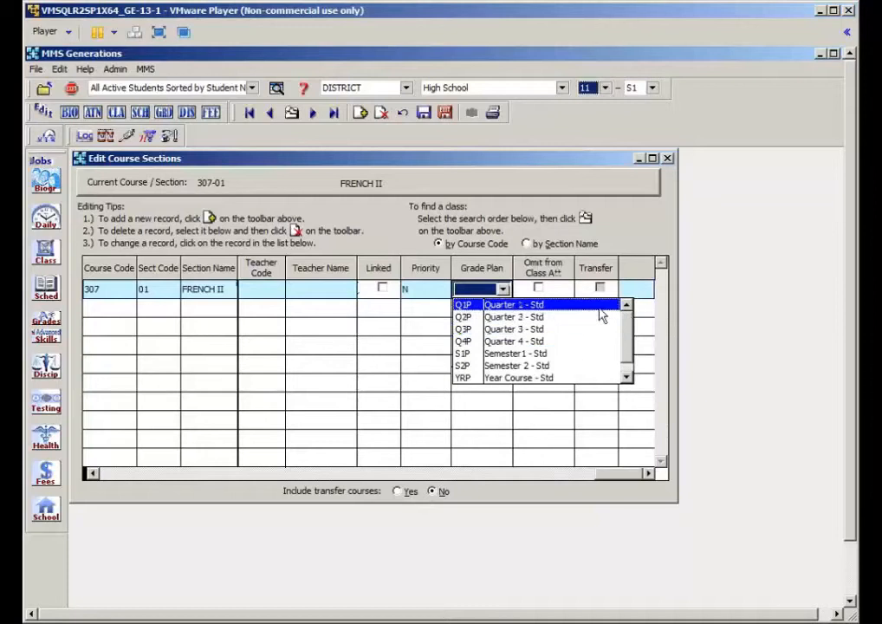
pyautogui.click(598, 305)
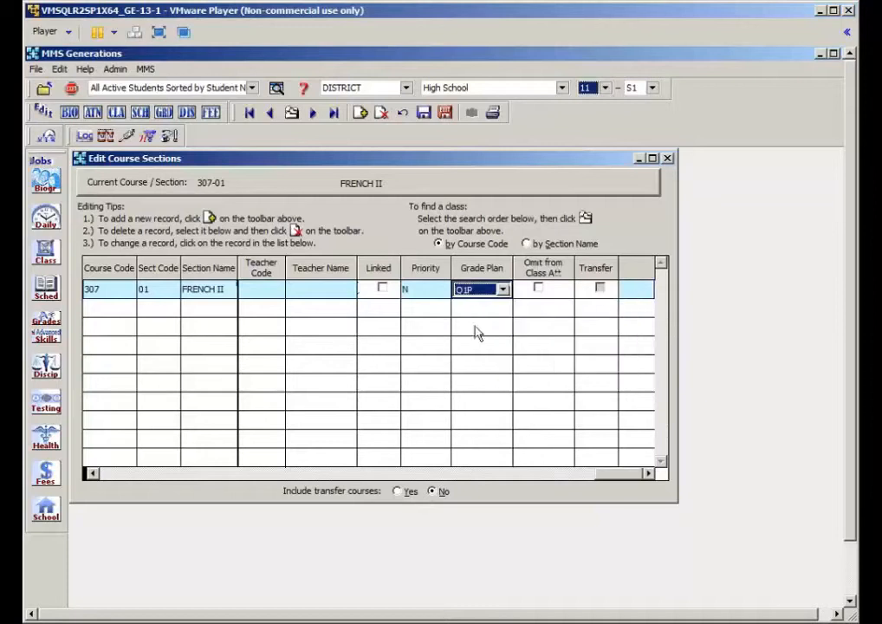
pyautogui.click(274, 290)
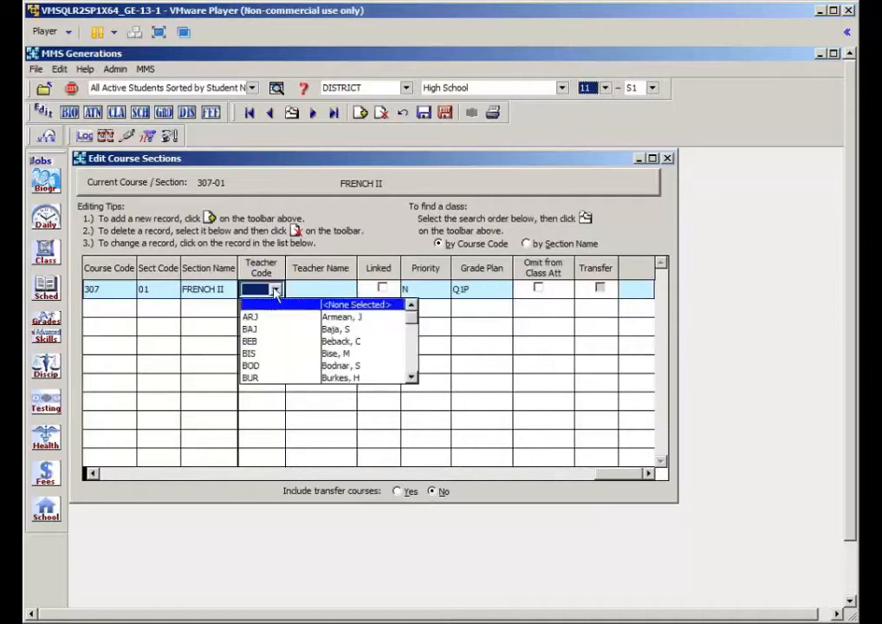
pyautogui.click(361, 361)
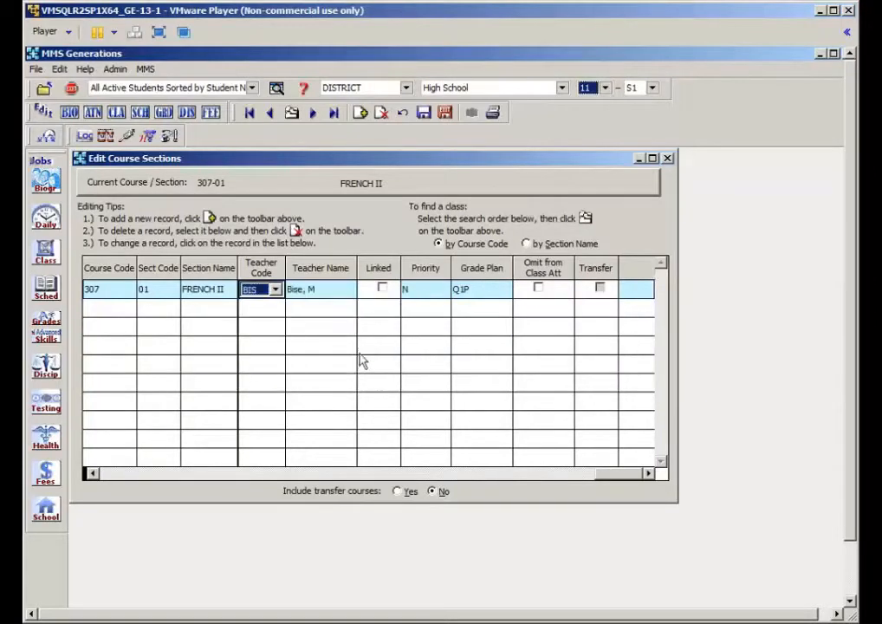
# - Check the room choices for the FRENCH II section and open its Maximum value for editing
pyautogui.click(232, 472)
pyautogui.click(493, 289)
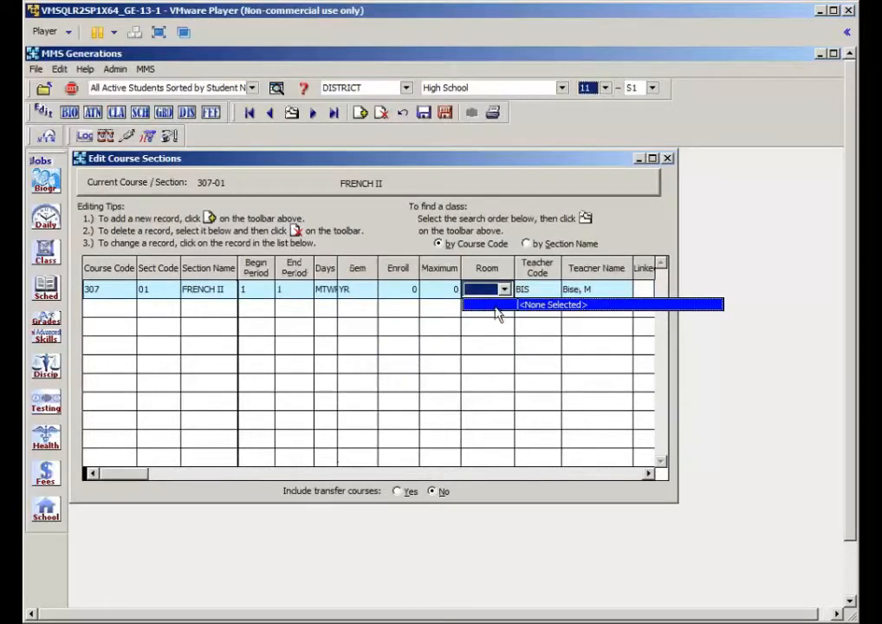
pyautogui.click(436, 293)
pyautogui.click(434, 292)
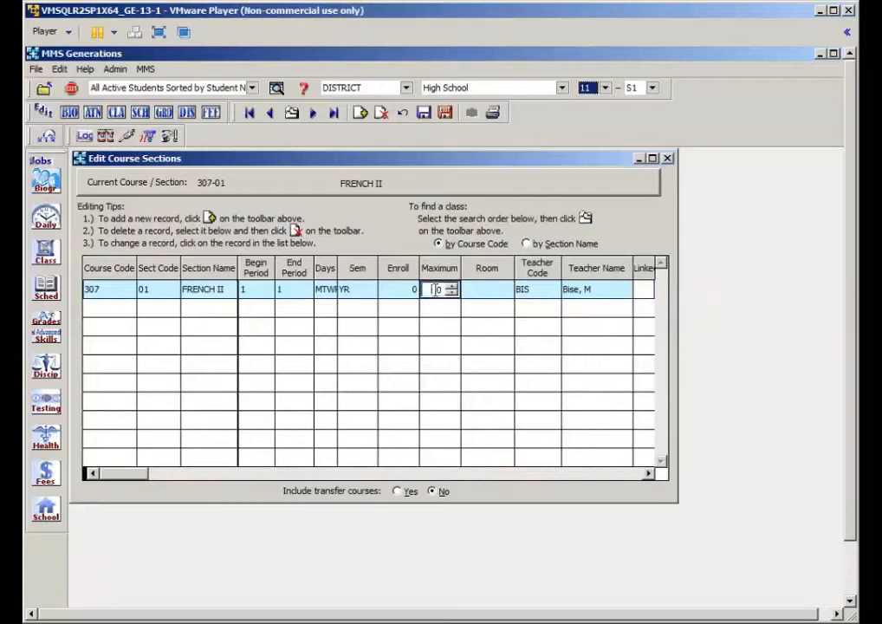
# - Save and close the French II section 307-01 record, declining the update of the student free time table
pyautogui.click(127, 295)
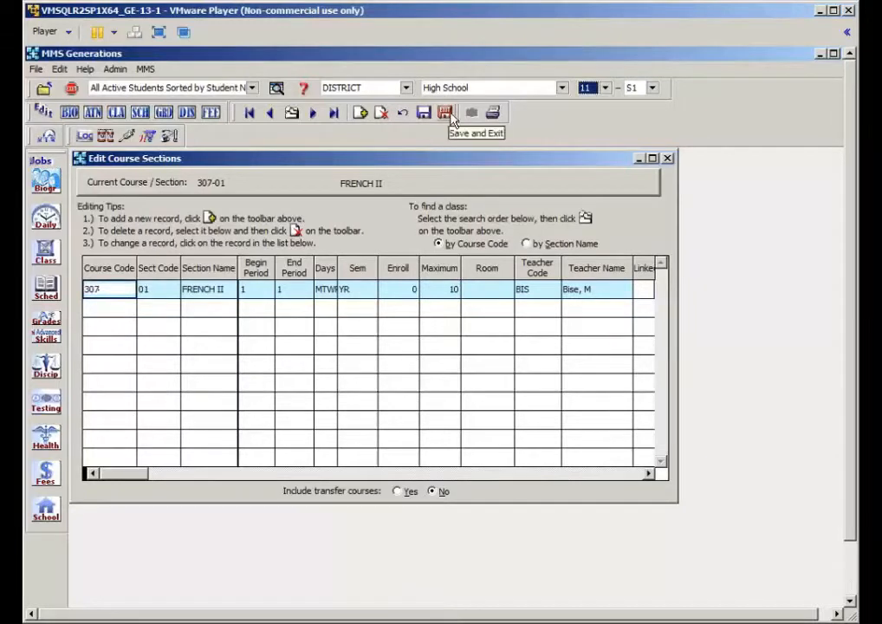
pyautogui.click(448, 114)
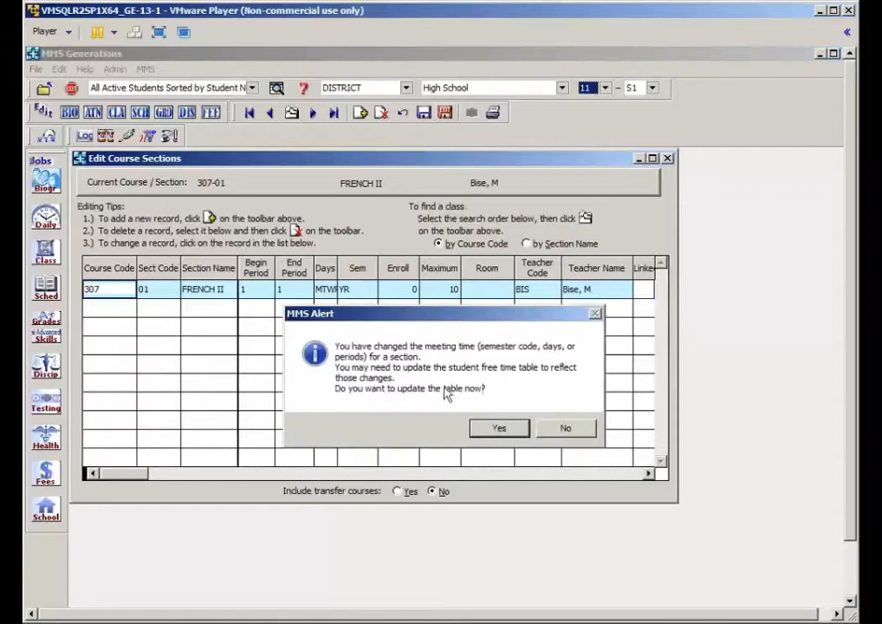
pyautogui.click(566, 427)
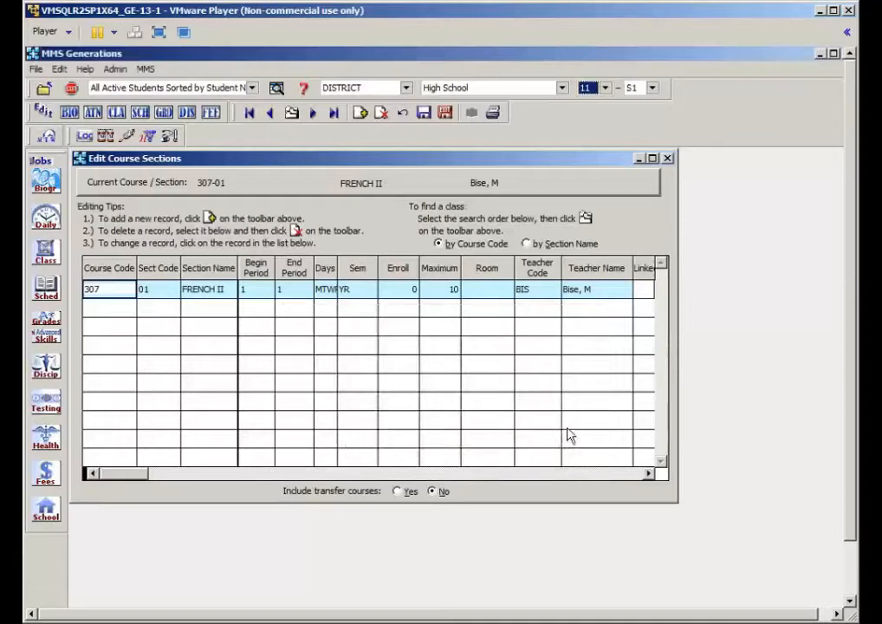
# - Add course 307 French II, section 01, to the student's schedule in the student grades editor, checking the period 1 section list
pyautogui.click(165, 116)
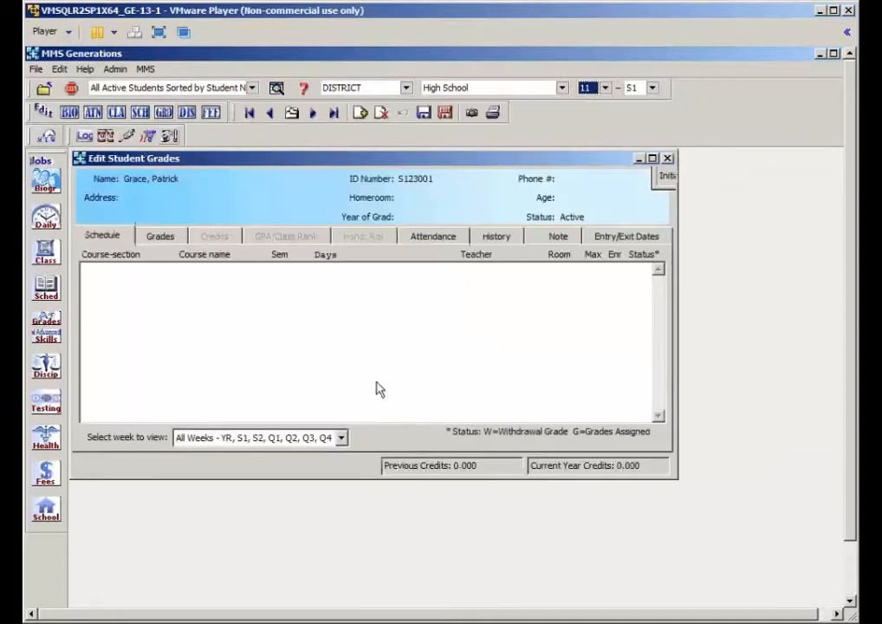
pyautogui.click(359, 113)
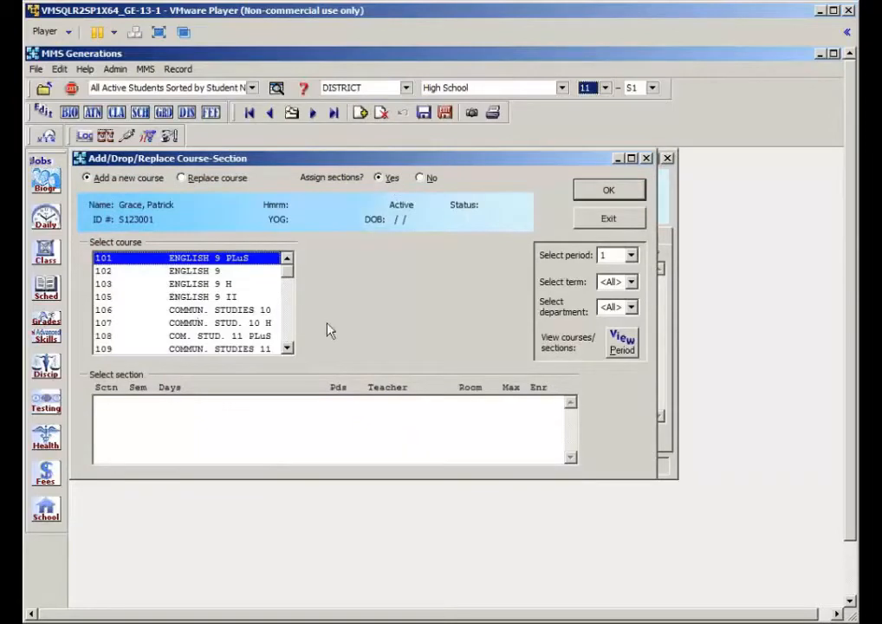
pyautogui.scroll(-5, 289, 337)
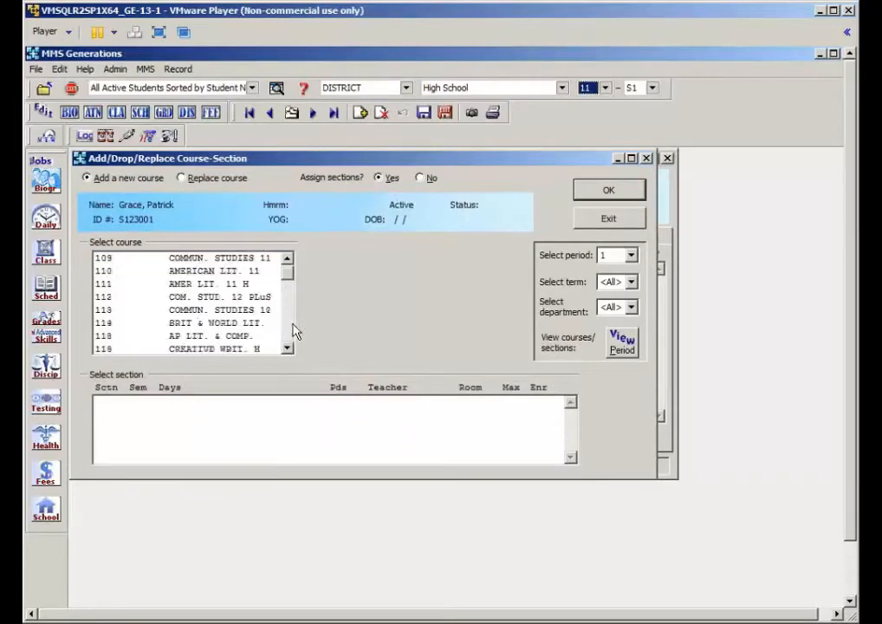
pyautogui.scroll(-12, 293, 331)
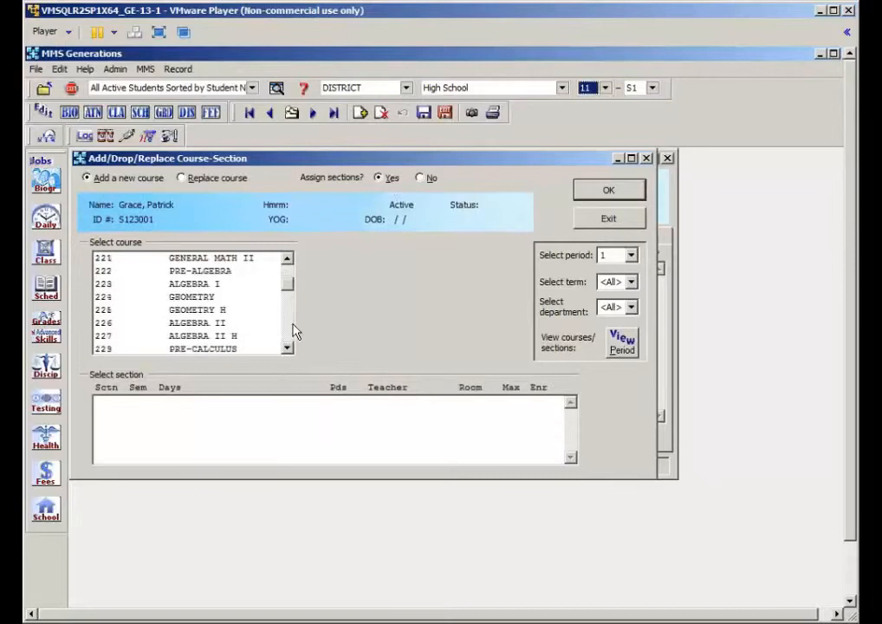
pyautogui.scroll(-9, 293, 331)
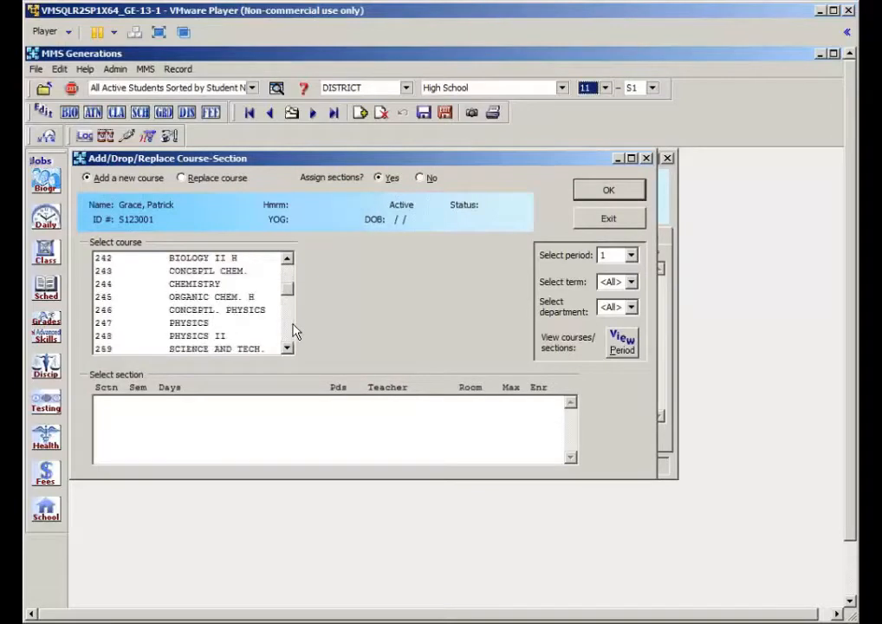
pyautogui.click(286, 348)
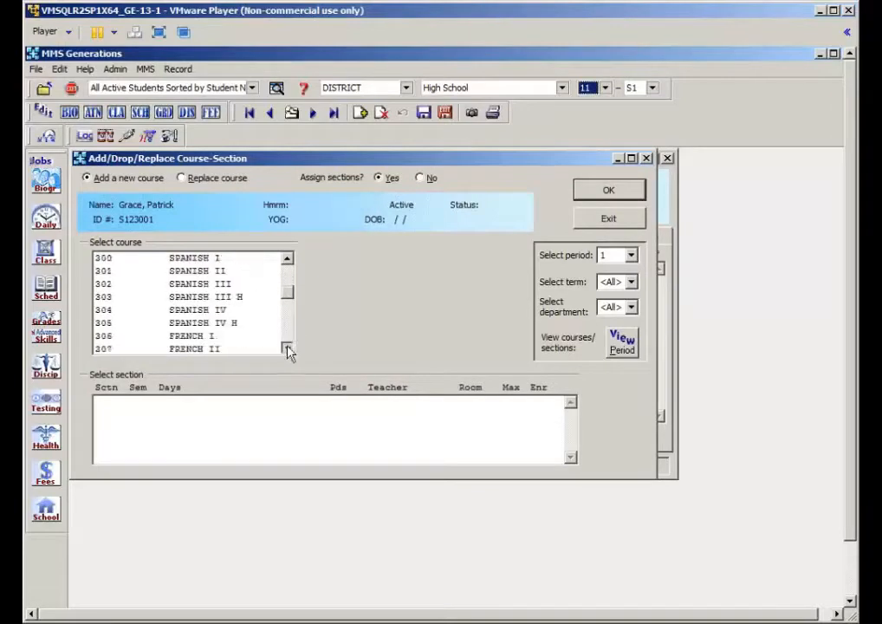
pyautogui.click(238, 350)
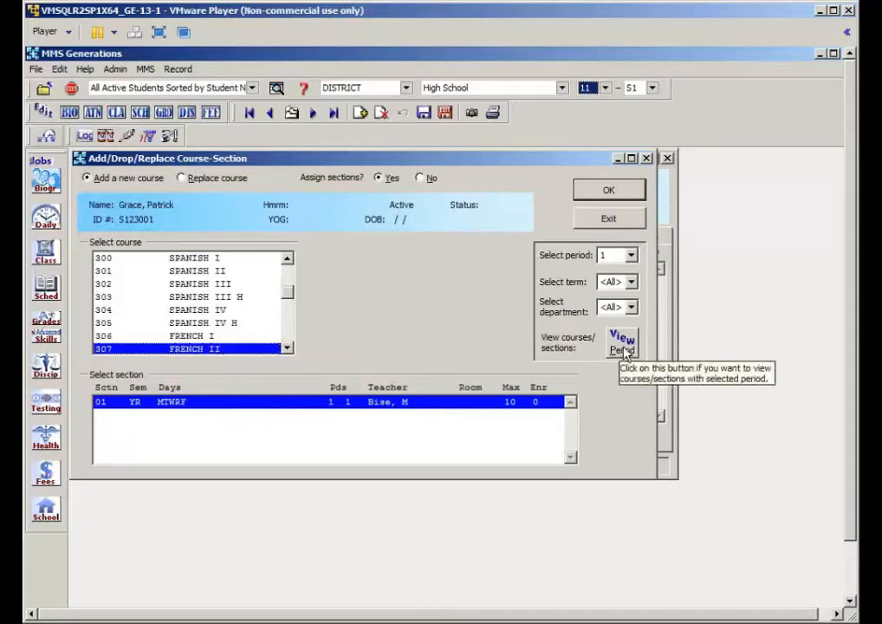
pyautogui.click(622, 343)
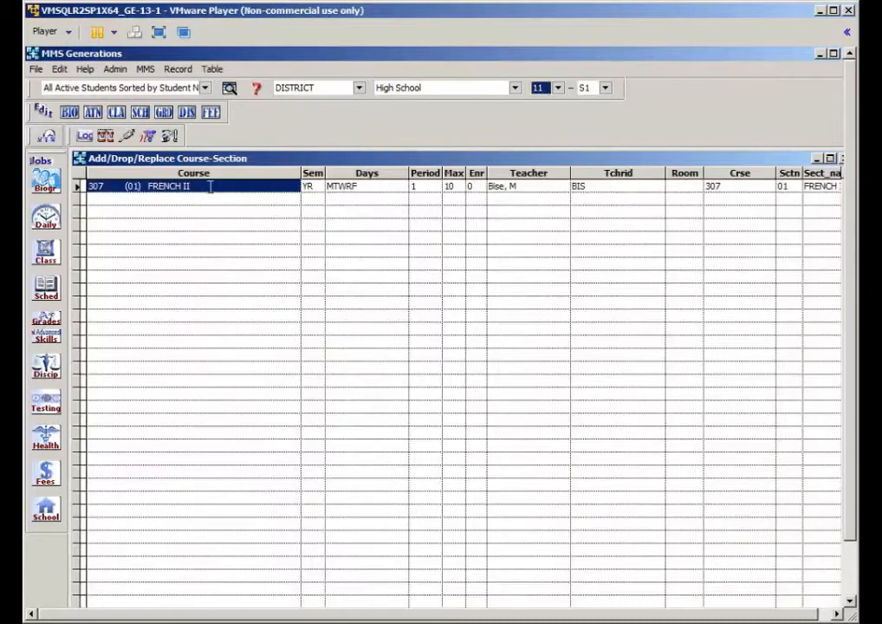
pyautogui.click(211, 186)
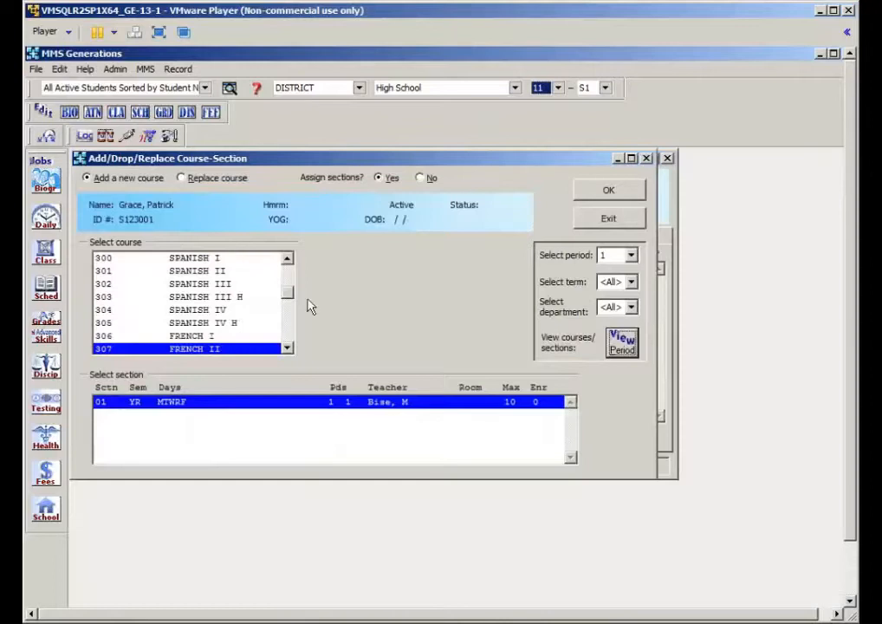
pyautogui.click(607, 191)
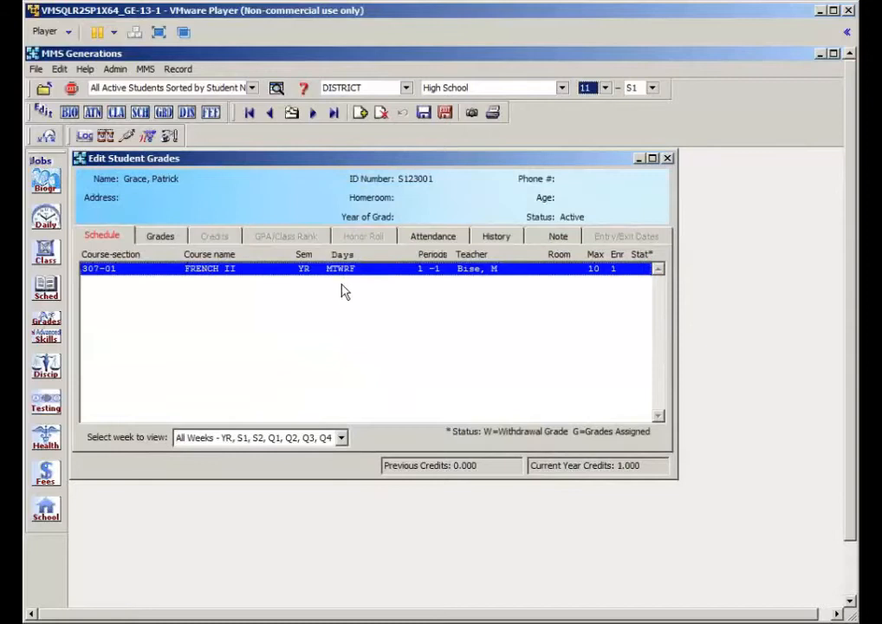
# - Set the student's FAV grade for French II 307-01 to 81, then save and exit the grade record
pyautogui.click(165, 236)
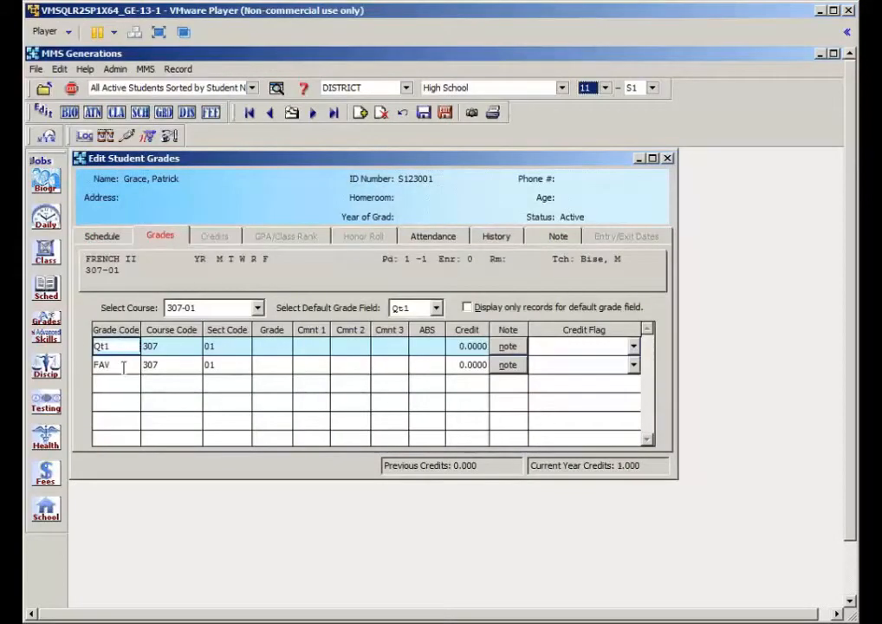
pyautogui.click(284, 367)
pyautogui.click(296, 442)
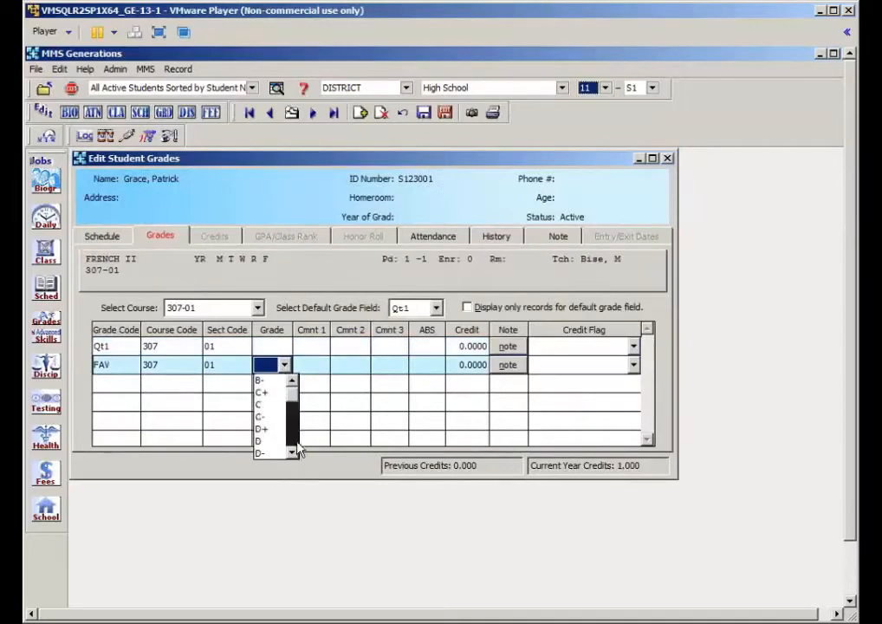
pyautogui.click(297, 443)
pyautogui.click(298, 443)
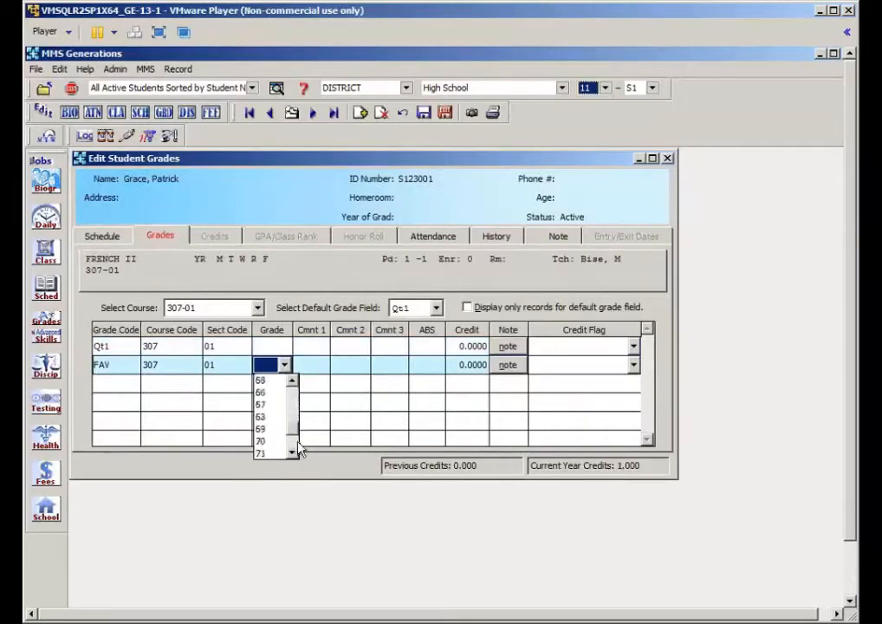
pyautogui.click(297, 443)
pyautogui.click(297, 444)
pyautogui.click(276, 427)
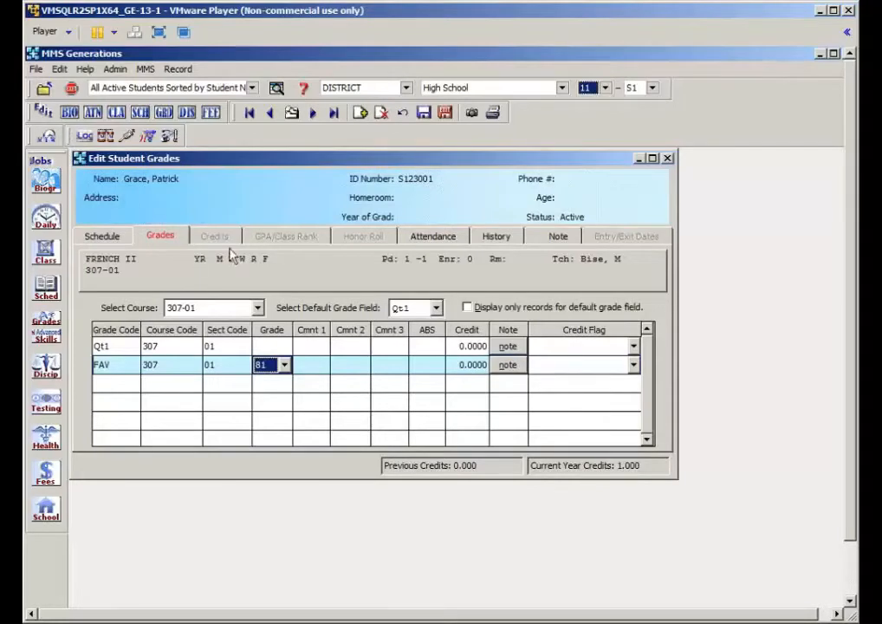
pyautogui.click(448, 120)
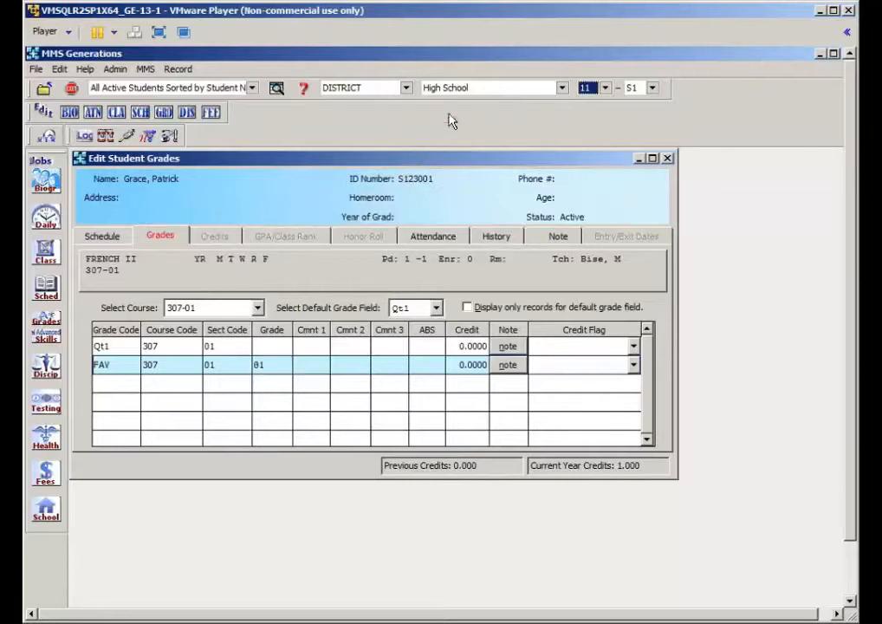
# - Switch the active school year to 12-13 and open the Edit Transfer Courses and Grades job
pyautogui.click(606, 89)
pyautogui.click(586, 115)
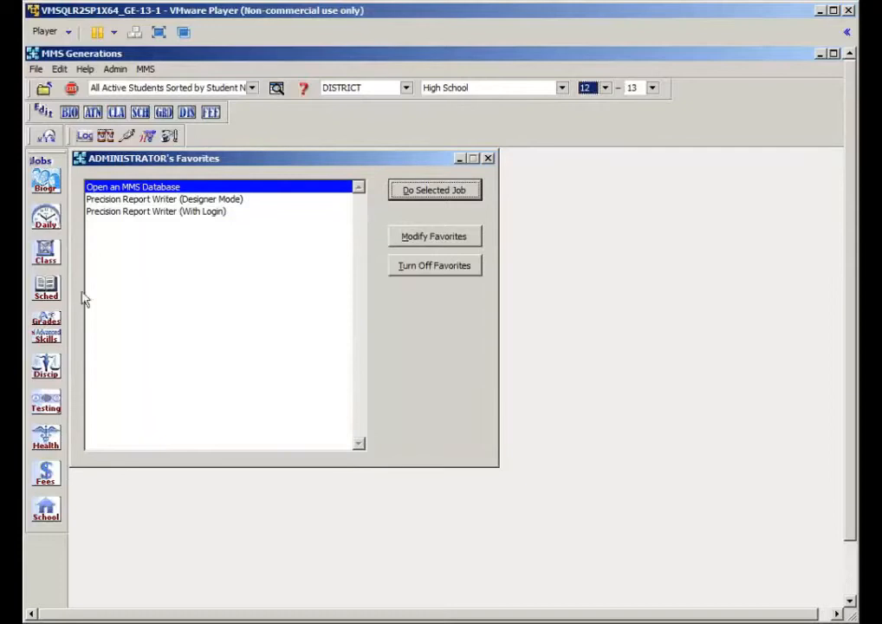
pyautogui.click(46, 326)
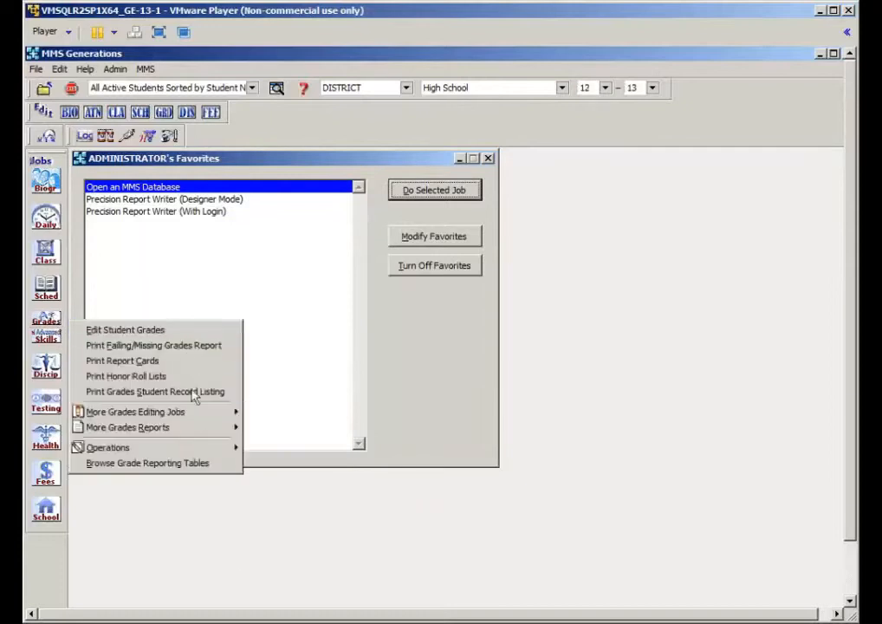
pyautogui.moveTo(205, 416)
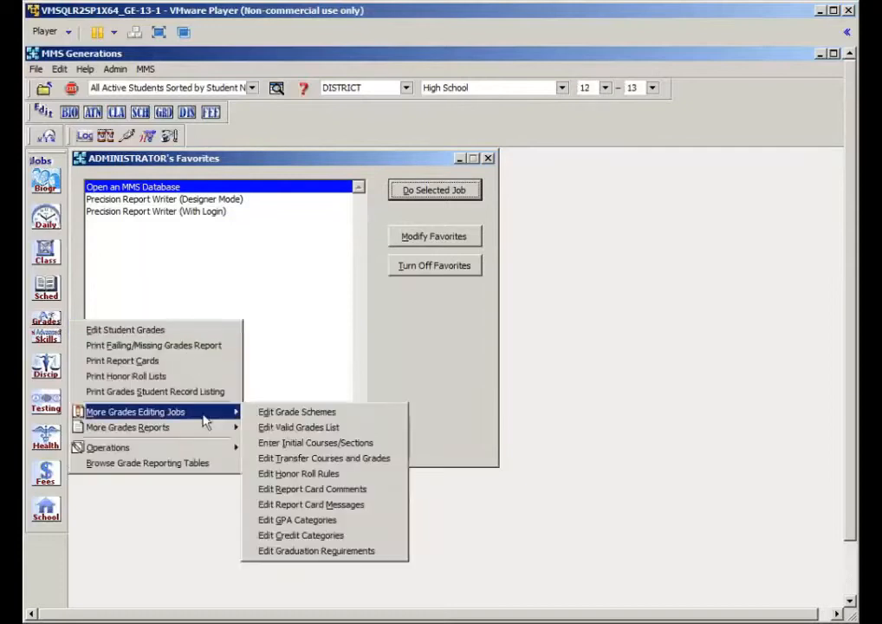
pyautogui.click(362, 466)
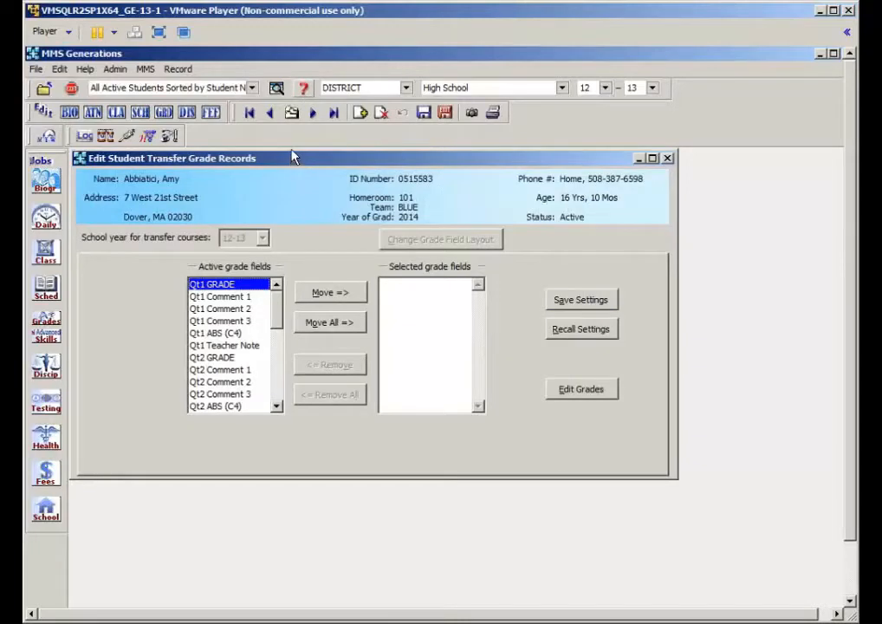
# - Read the help topic on editing student transfer courses and grades, then exit the transfer grade records
pyautogui.press('F1')
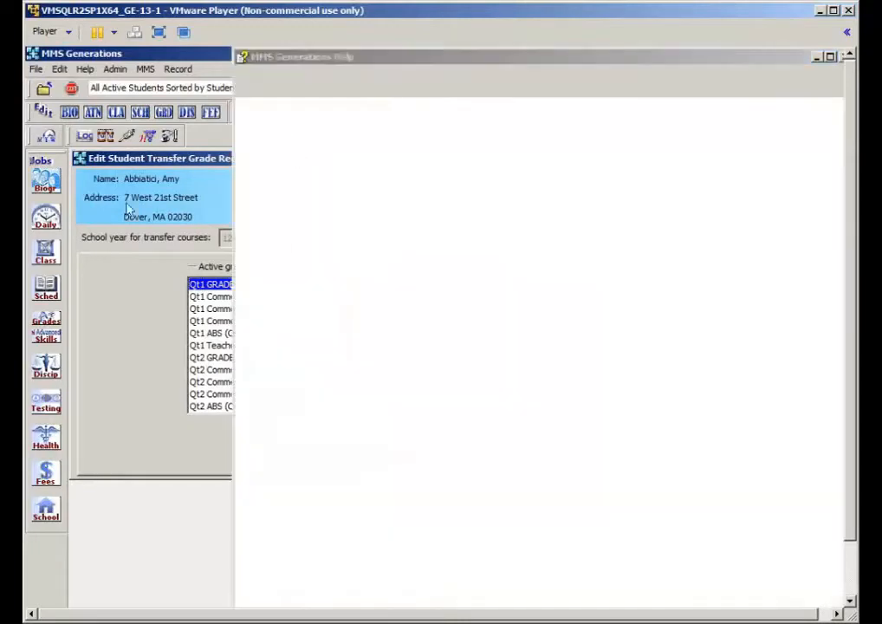
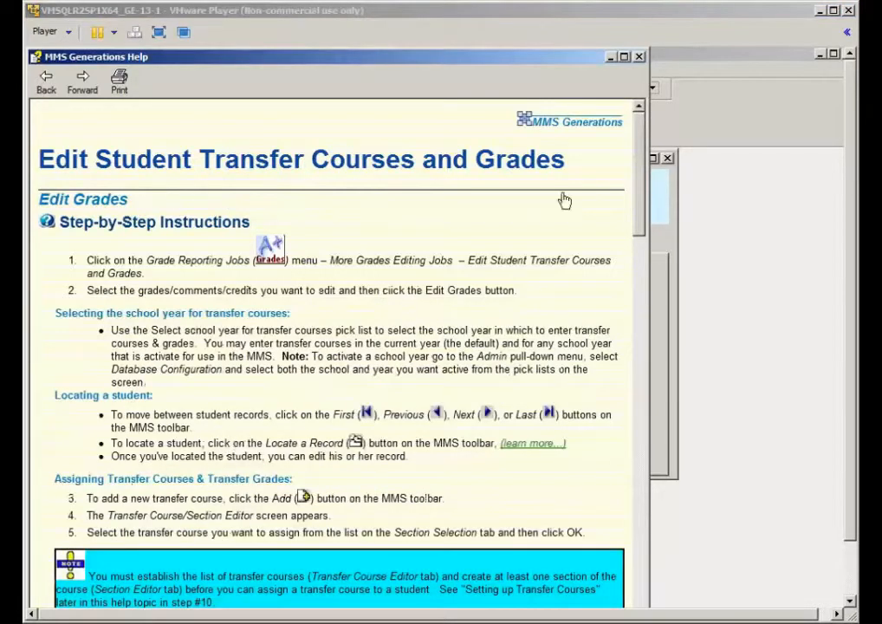
pyautogui.click(642, 59)
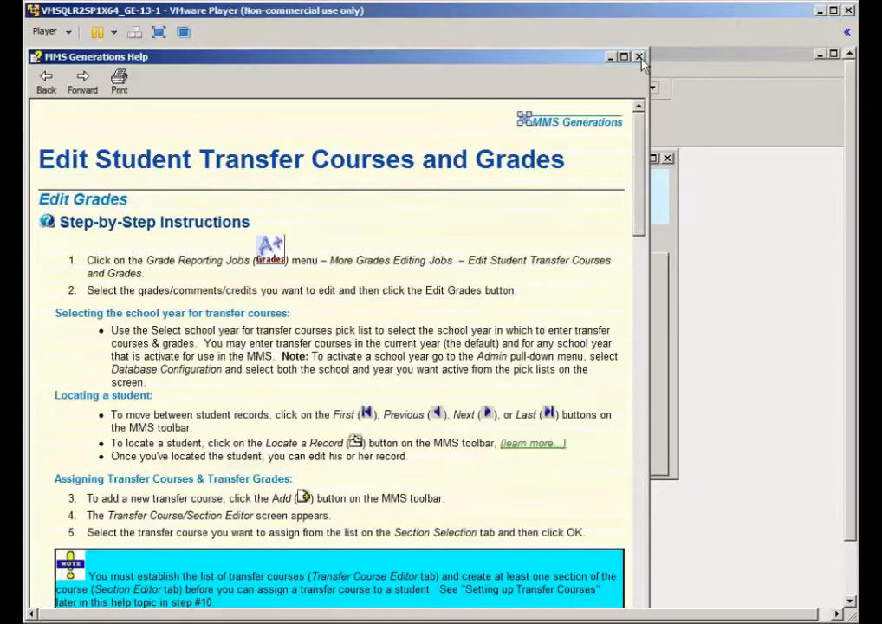
pyautogui.click(639, 57)
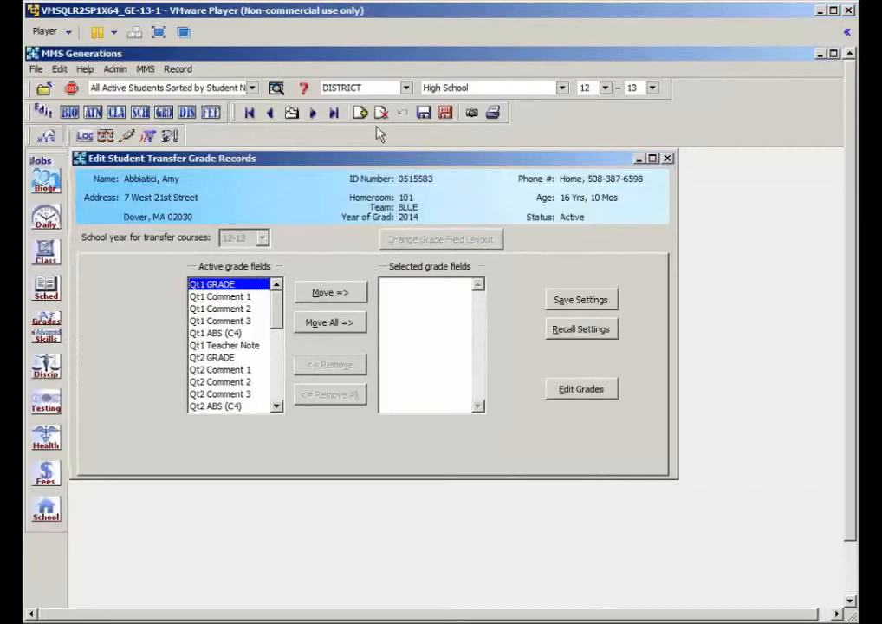
pyautogui.click(446, 114)
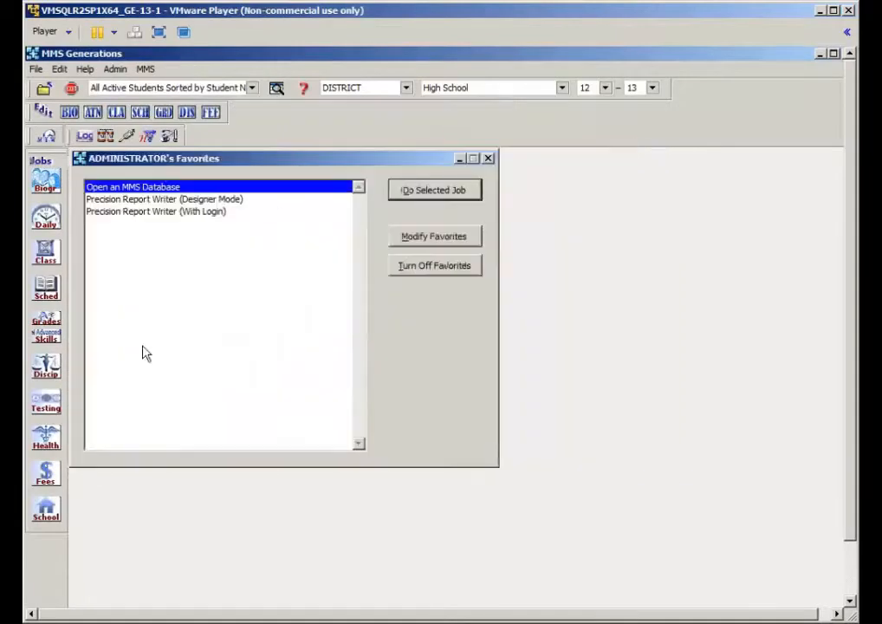
# - Examine the Compute Honor Roll settings, including the option to include transfer courses, and exit without processing
pyautogui.click(53, 325)
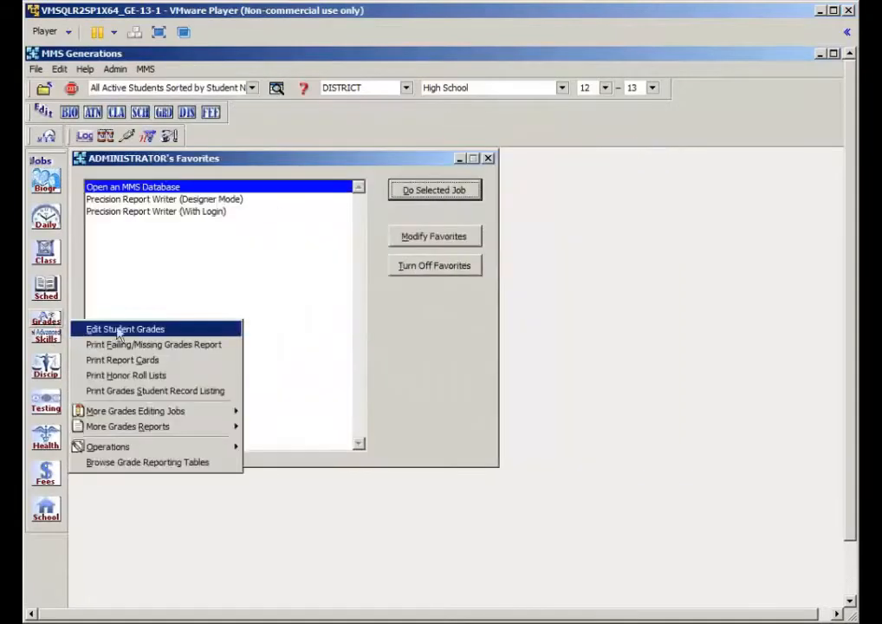
pyautogui.moveTo(165, 427)
pyautogui.moveTo(228, 448)
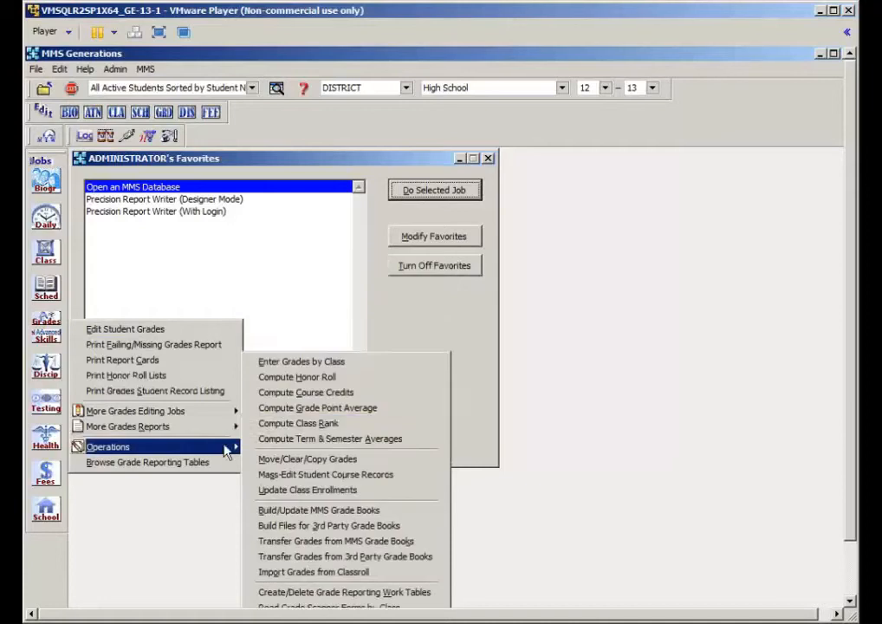
pyautogui.click(319, 379)
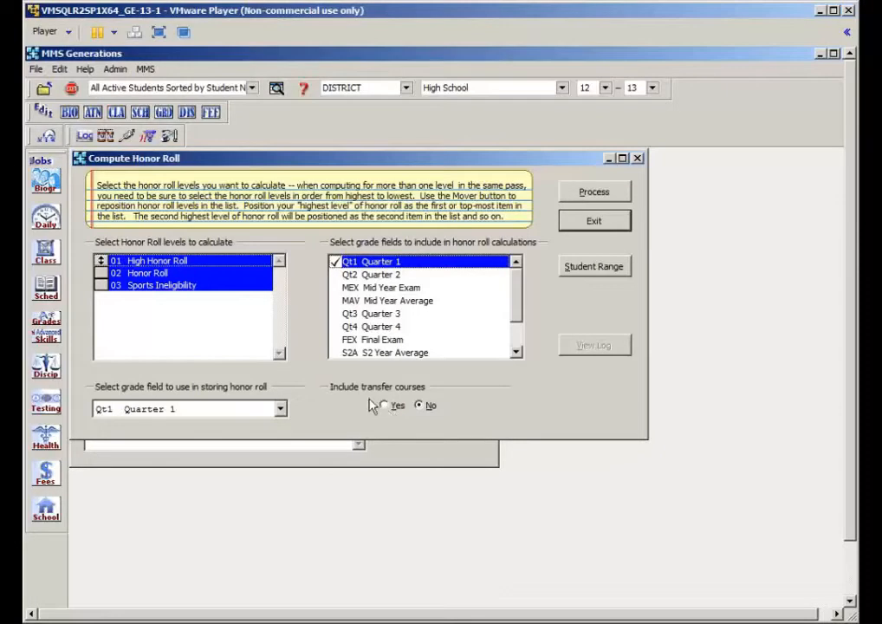
pyautogui.click(593, 222)
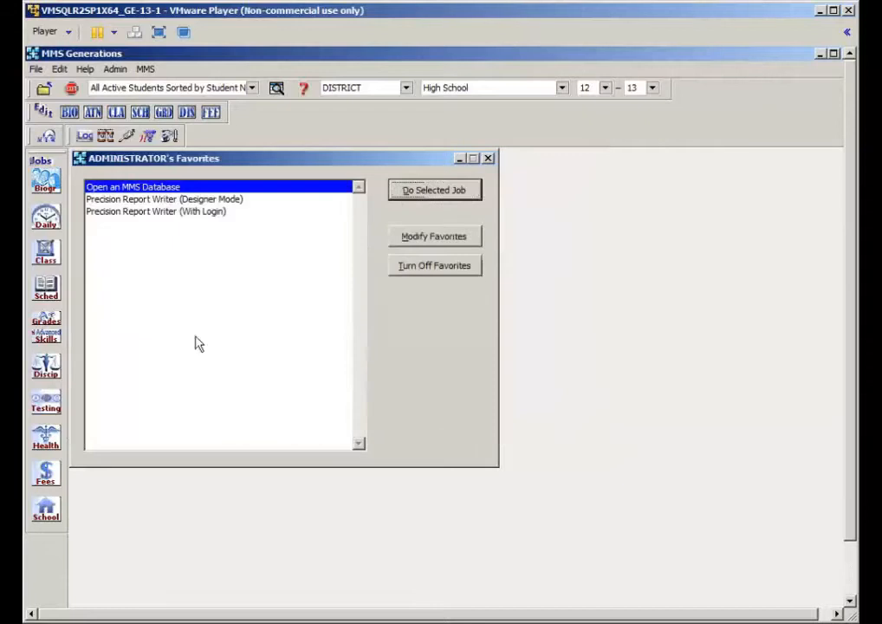
# - Open Compute Grade Point Average and recall the saved Career settings
pyautogui.click(55, 323)
pyautogui.moveTo(232, 441)
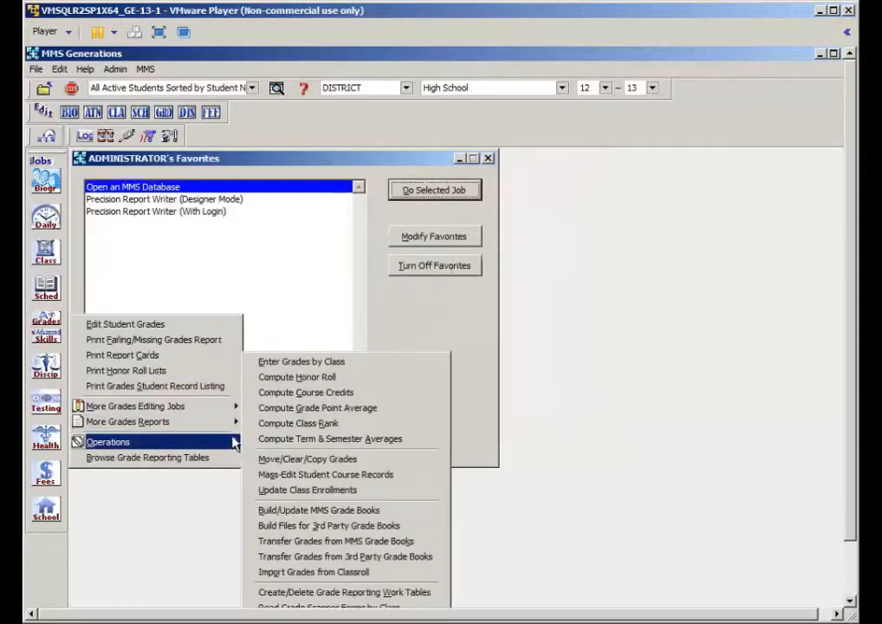
pyautogui.click(337, 409)
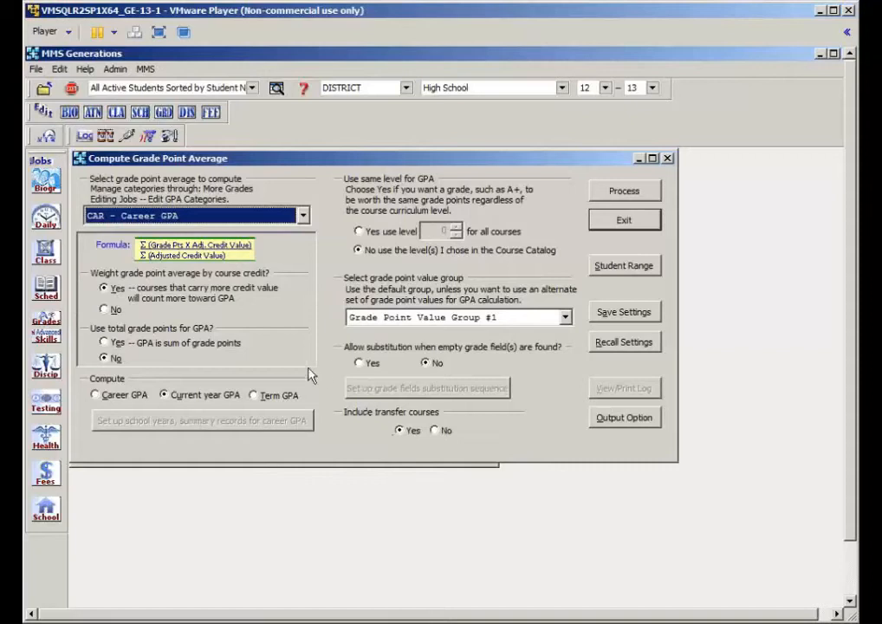
pyautogui.click(624, 342)
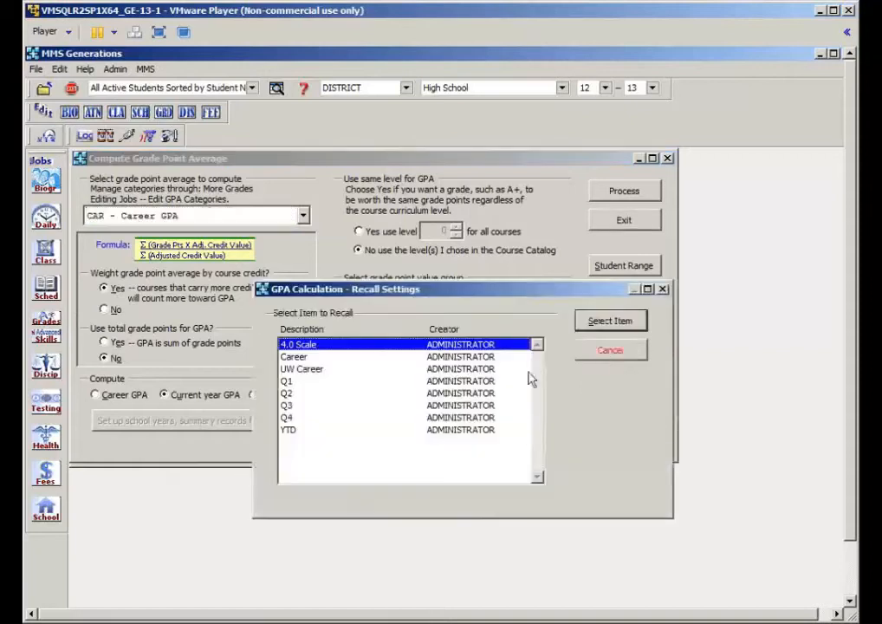
pyautogui.doubleClick(310, 358)
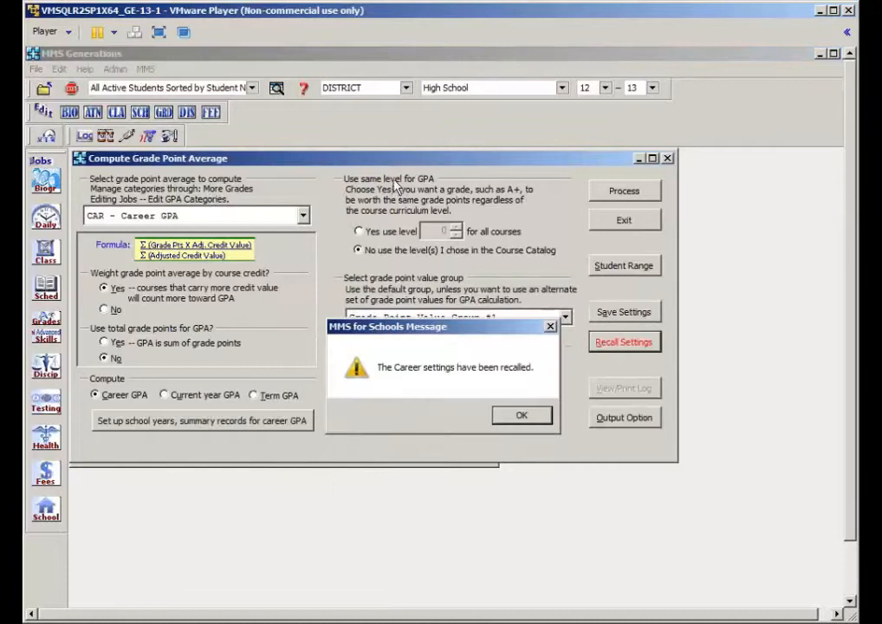
# - Include school years 2009-10, 2010-11, 2011-12 and 2012-13 in the career GPA, leaving out 2011-S1, and exit without processing
pyautogui.click(519, 414)
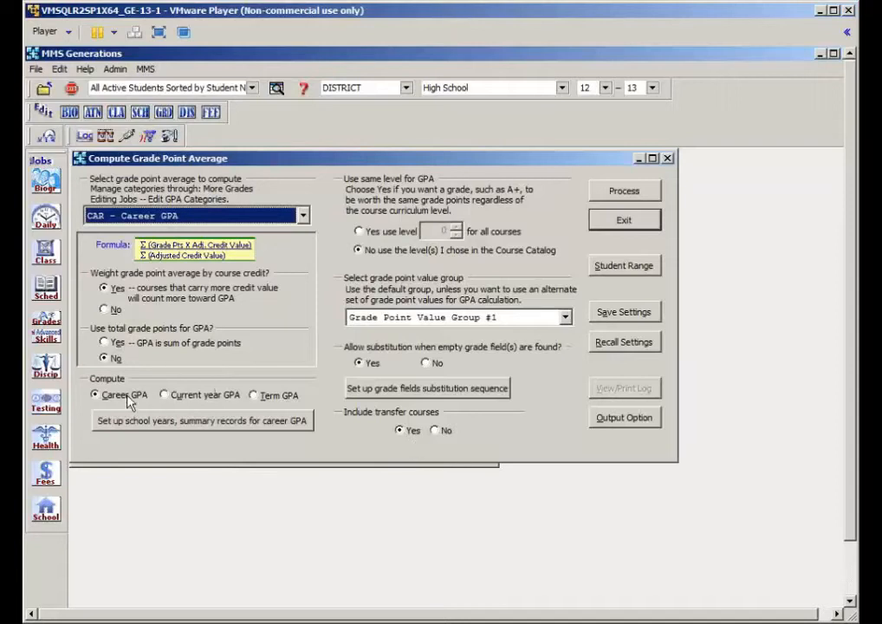
pyautogui.click(145, 435)
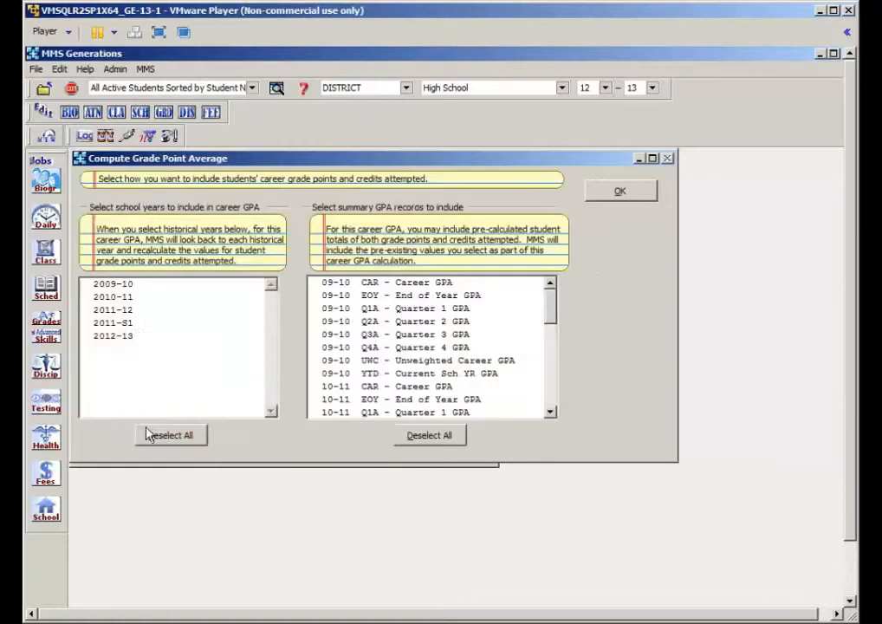
pyautogui.click(138, 338)
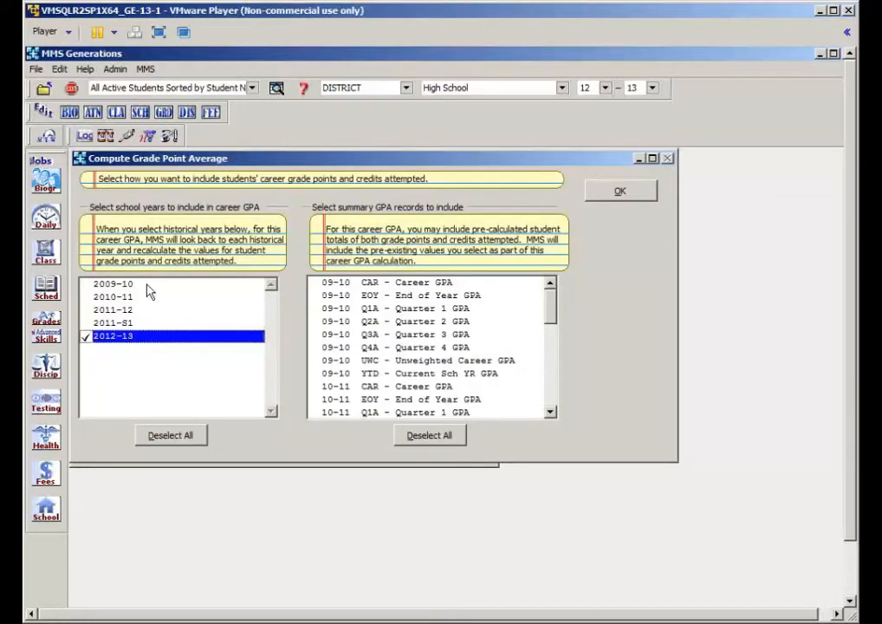
pyautogui.keyDown('shift'); pyautogui.click(149, 292); pyautogui.keyUp('shift')
pyautogui.keyDown('ctrl'); pyautogui.click(139, 323); pyautogui.keyUp('ctrl')
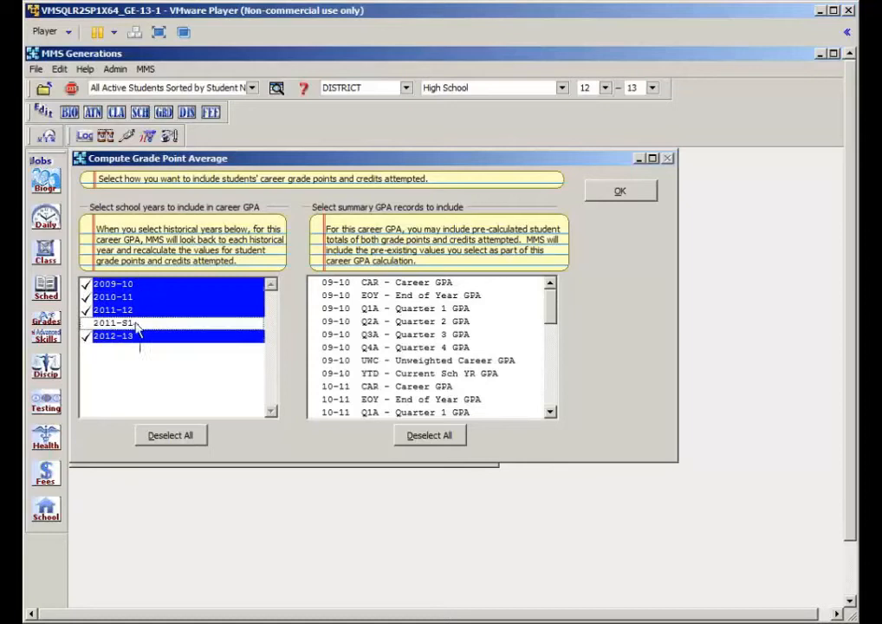
pyautogui.keyDown('ctrl'); pyautogui.click(153, 325); pyautogui.keyUp('ctrl')
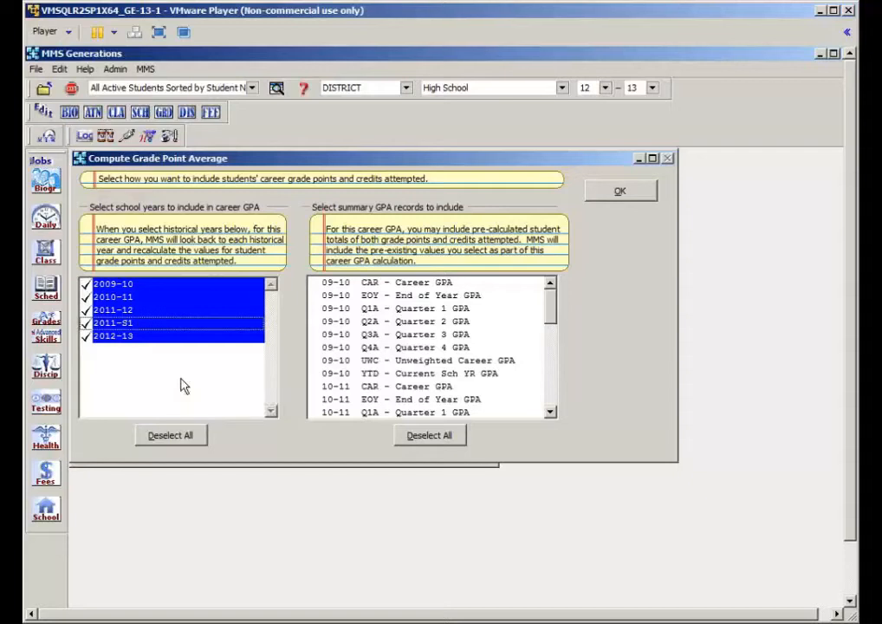
pyautogui.keyDown('ctrl'); pyautogui.click(152, 325); pyautogui.keyUp('ctrl')
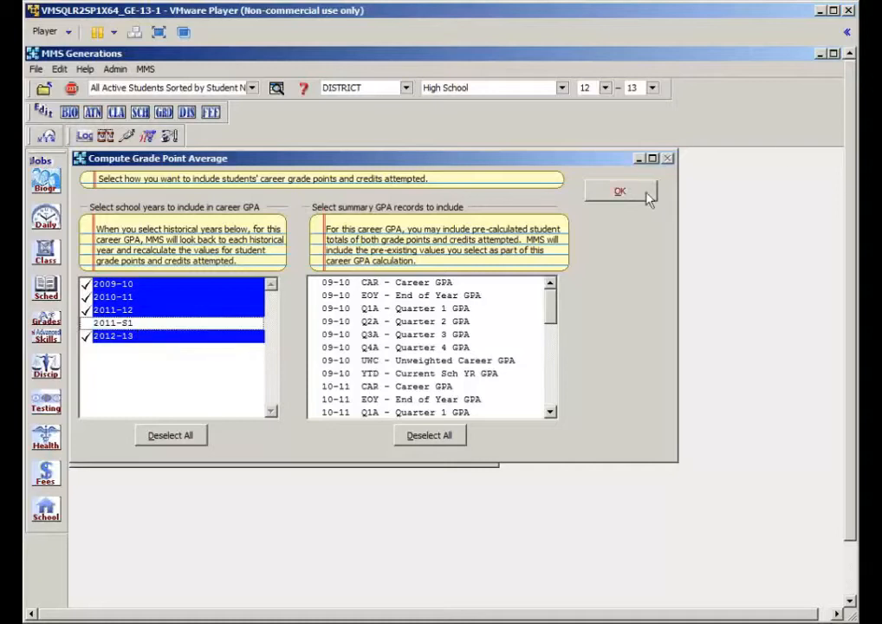
pyautogui.click(619, 191)
pyautogui.click(624, 220)
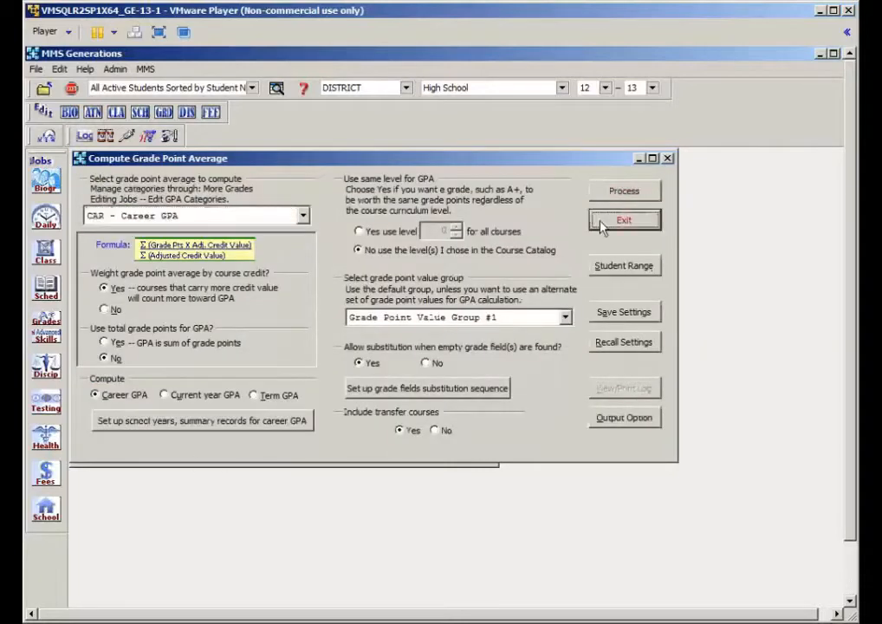
# - Open Compute Course Credits and recall the saved Career Credits EOY settings
pyautogui.click(48, 322)
pyautogui.moveTo(192, 444)
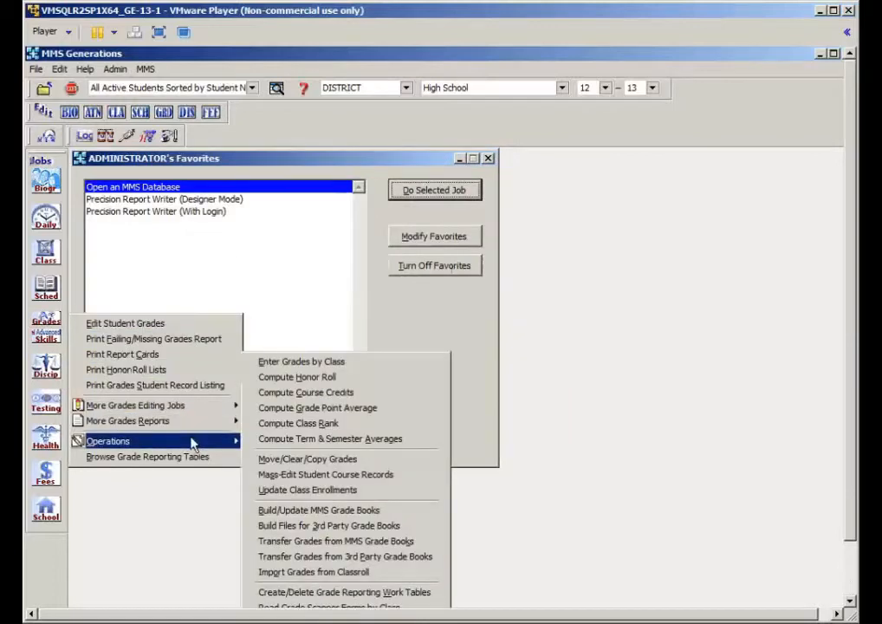
pyautogui.click(336, 394)
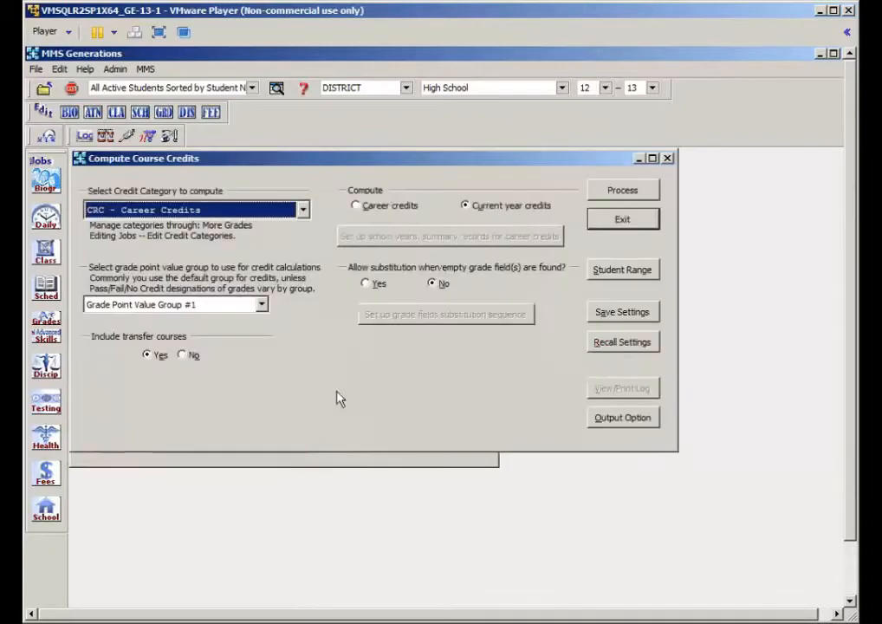
pyautogui.click(622, 343)
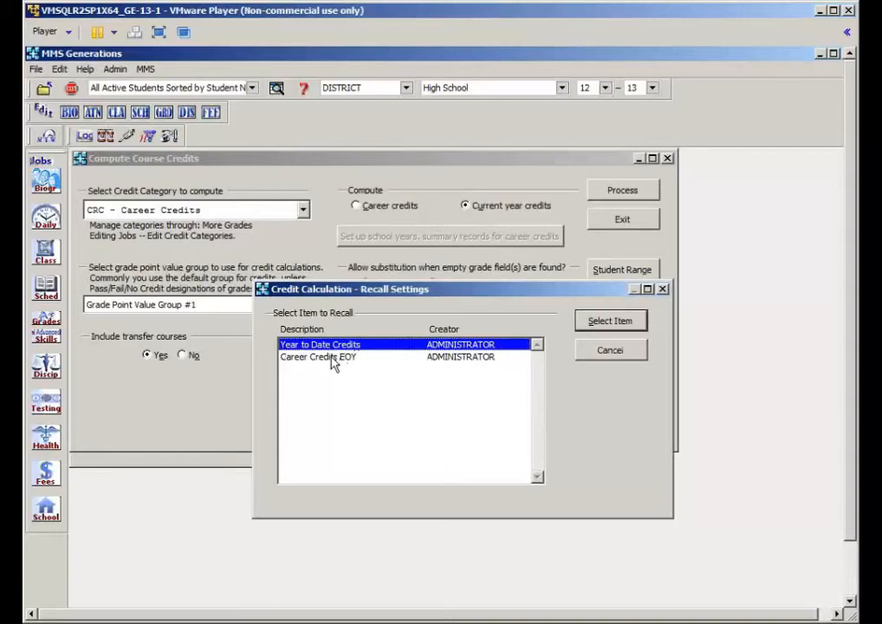
pyautogui.doubleClick(333, 363)
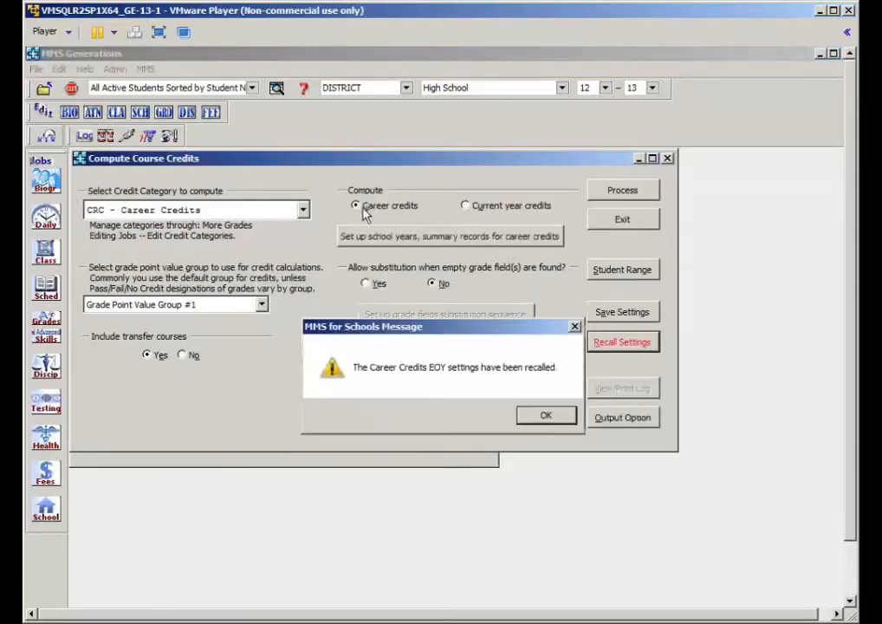
pyautogui.click(531, 414)
# - Include all school years from 2009-10 through 2012-13, with 2011-S1, in the career credits and exit without processing
pyautogui.click(394, 241)
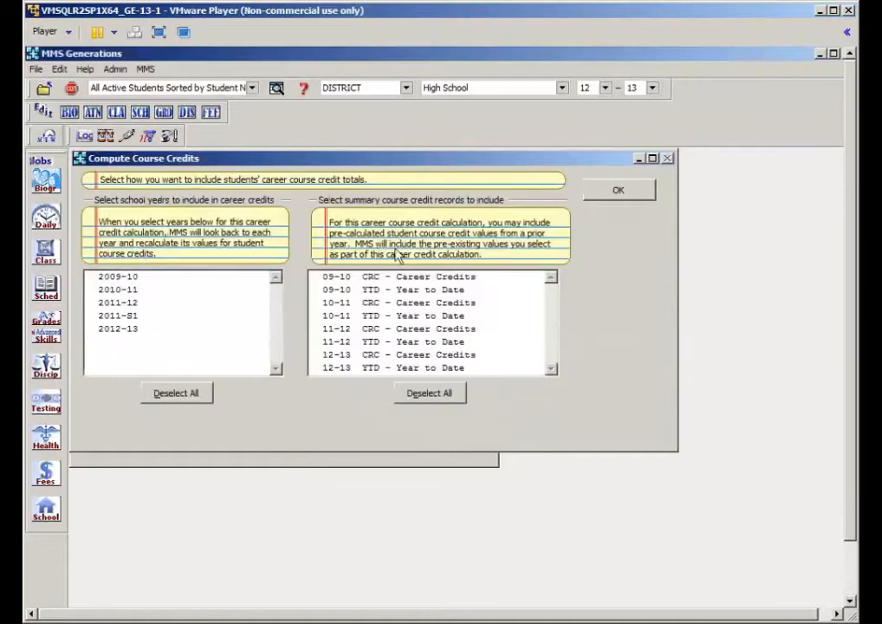
pyautogui.click(116, 277)
pyautogui.keyDown('shift'); pyautogui.click(128, 329); pyautogui.keyUp('shift')
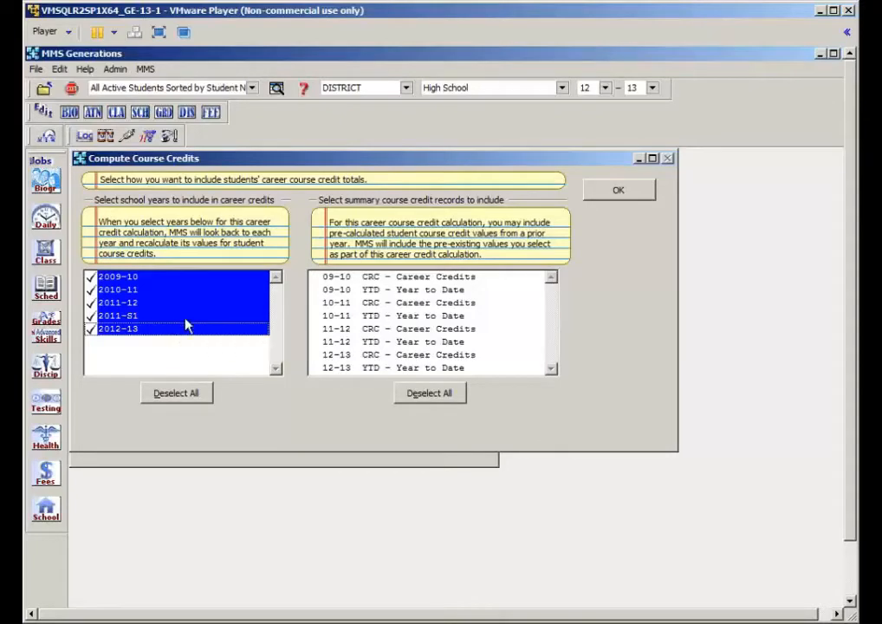
pyautogui.click(618, 193)
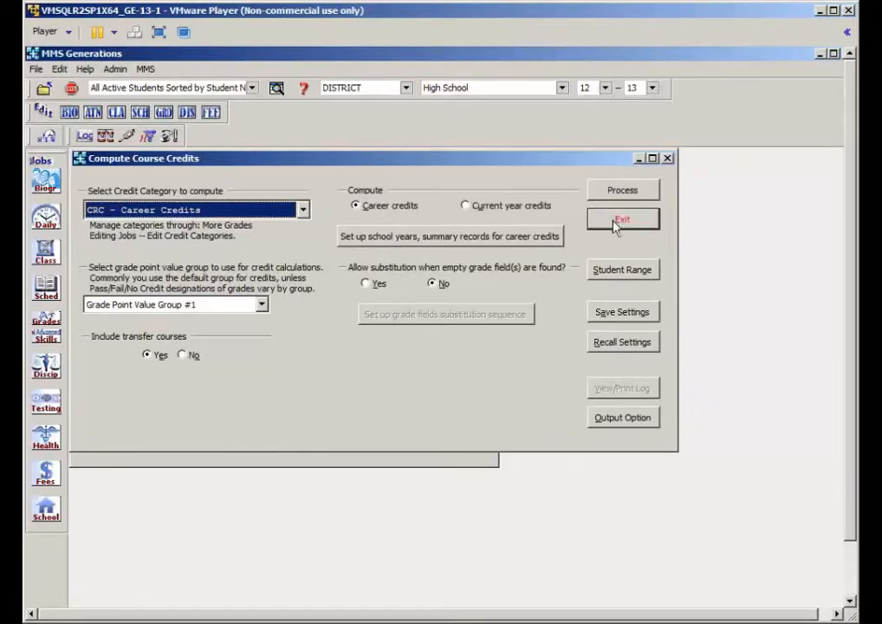
pyautogui.click(617, 221)
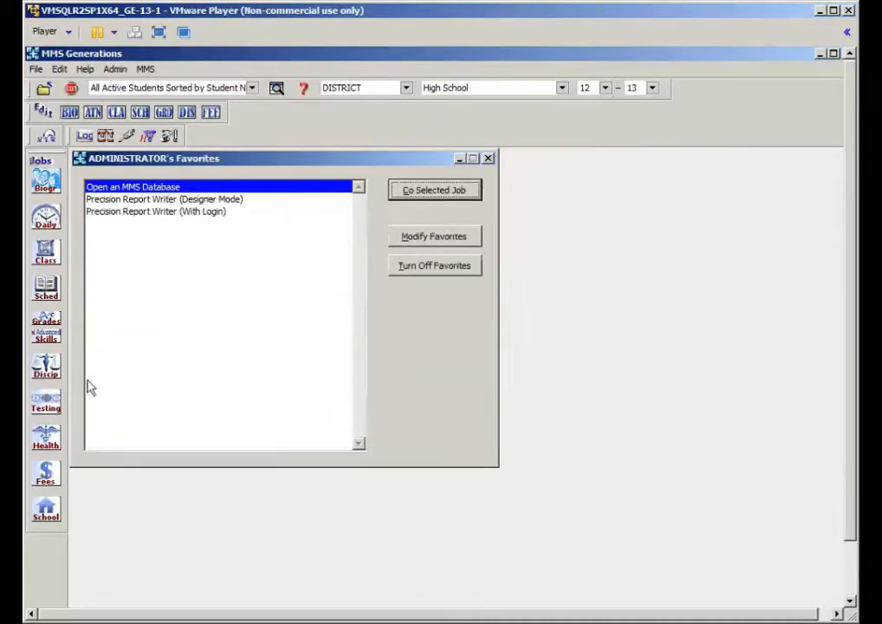
# - Examine the report card layout settings, including the option to include transfer courses, and exit without printing
pyautogui.click(53, 329)
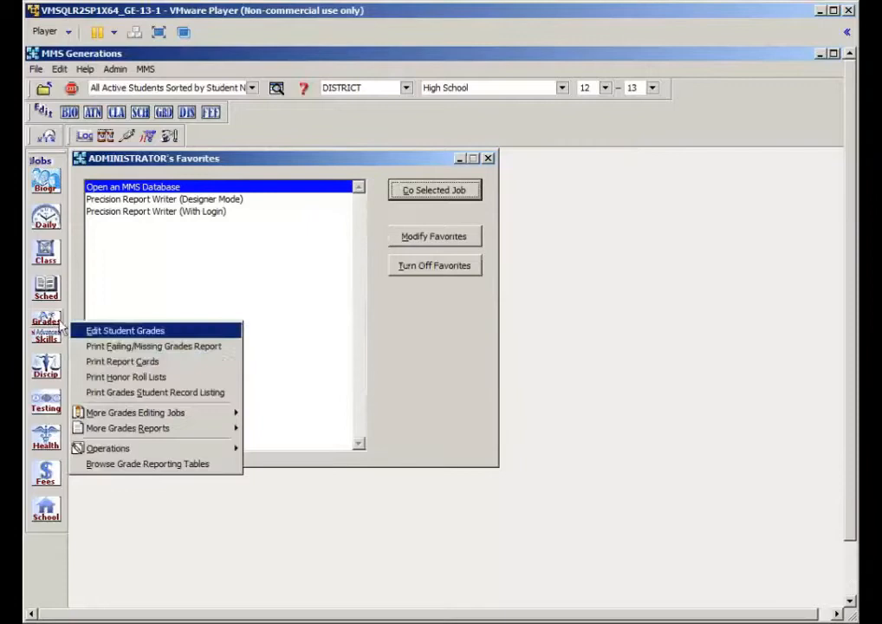
pyautogui.click(164, 362)
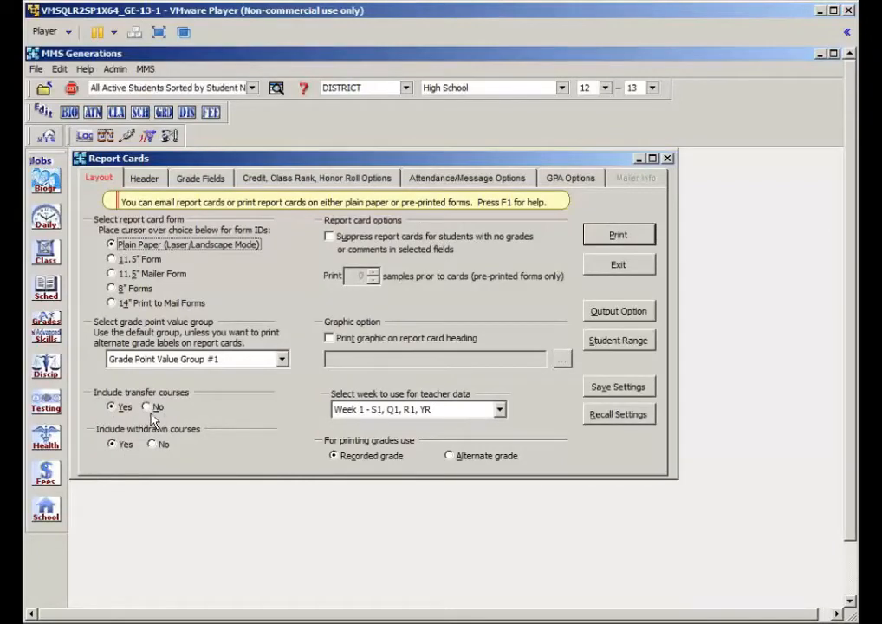
pyautogui.click(604, 270)
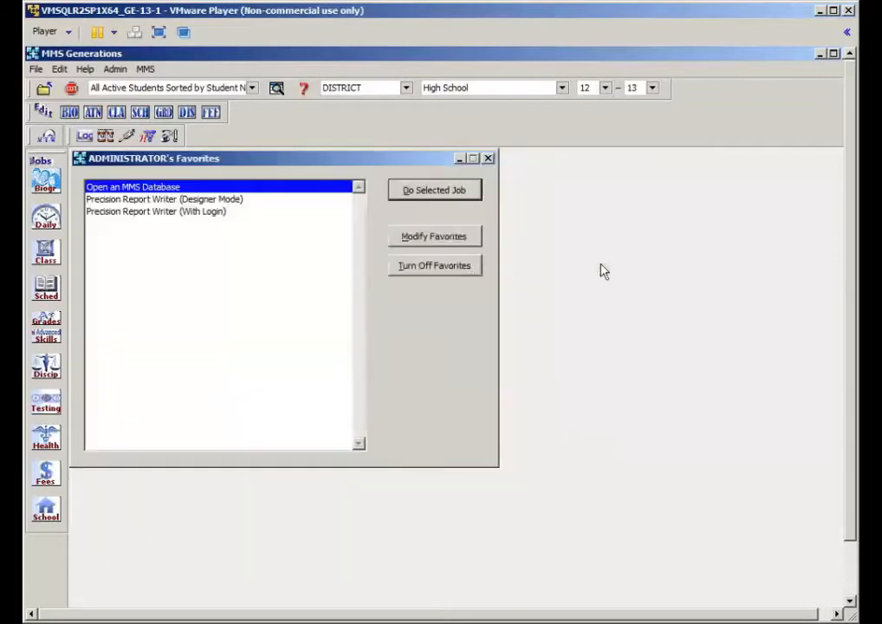
# - Open the Failing/Missing Grades Report and build its course list from all selected grade plans
pyautogui.click(50, 326)
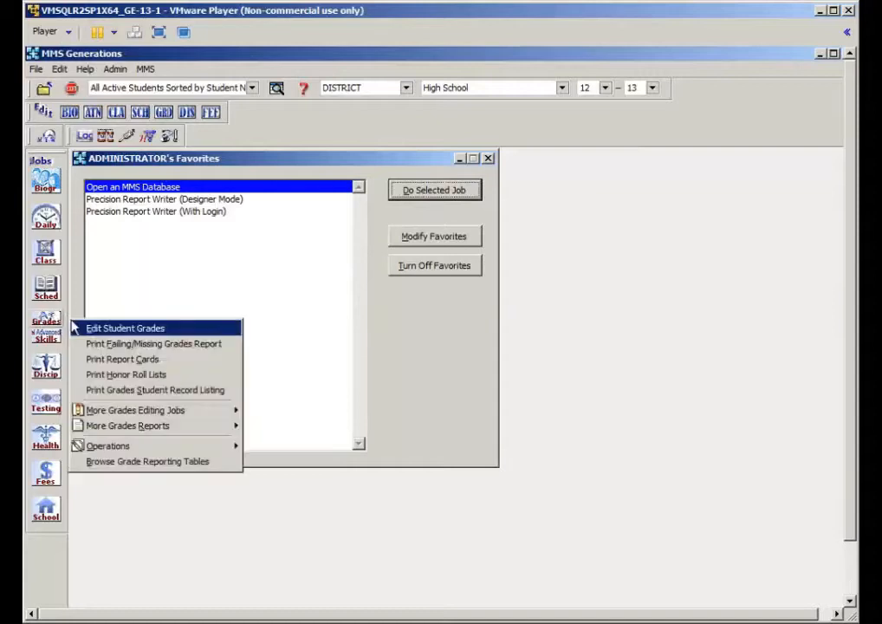
pyautogui.click(156, 344)
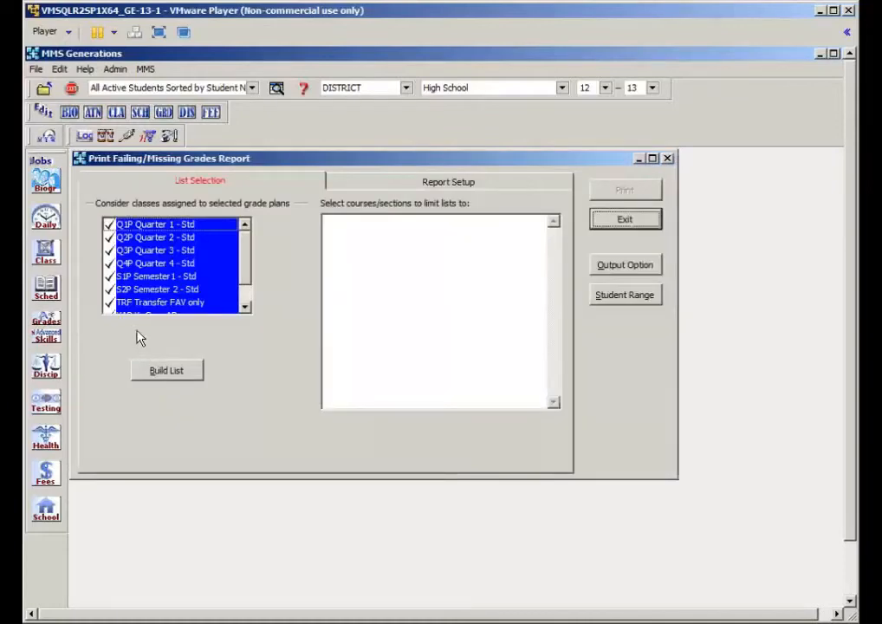
pyautogui.click(169, 371)
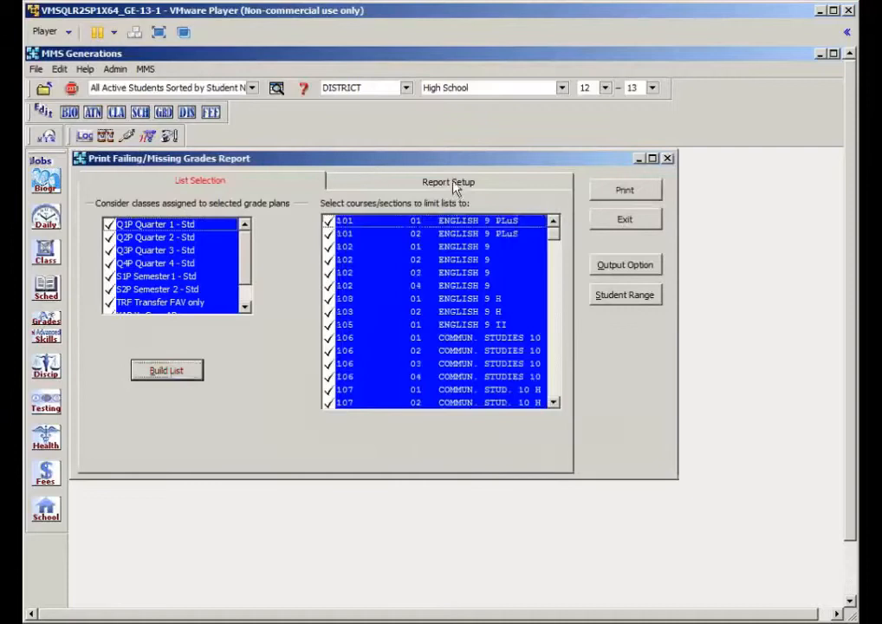
# - In the failure report setup, try including regular and transfer courses, switch to transfer only, and exit without printing
pyautogui.click(454, 183)
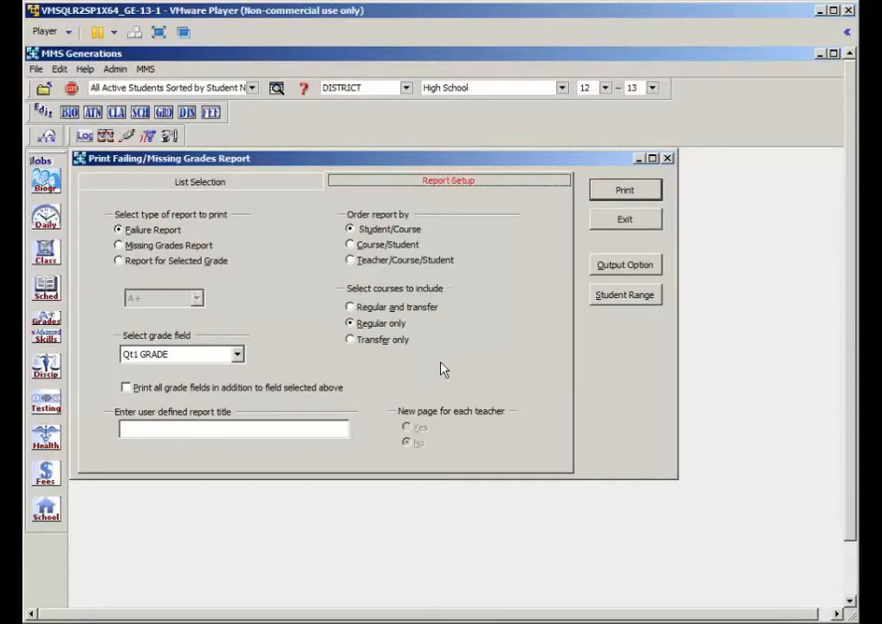
pyautogui.click(421, 308)
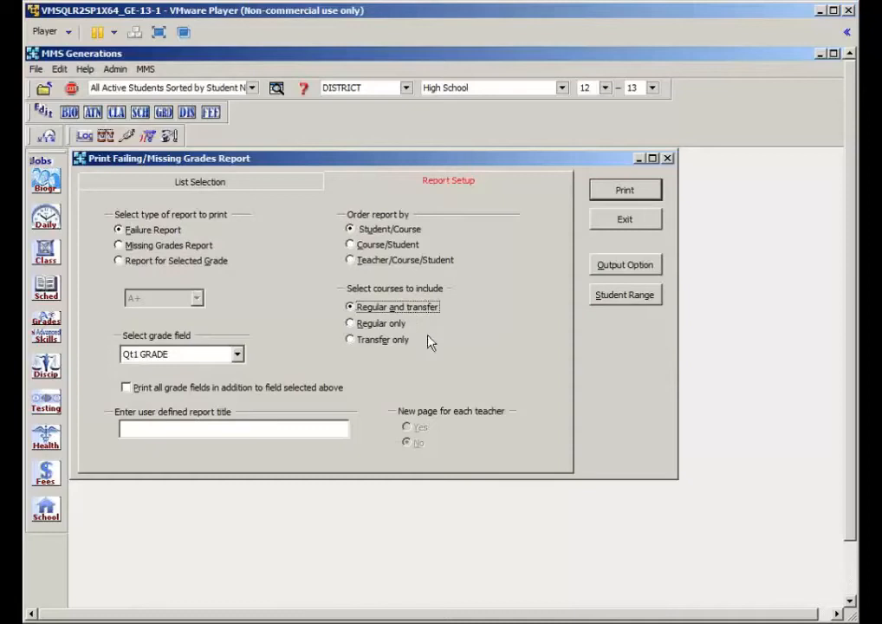
pyautogui.click(366, 343)
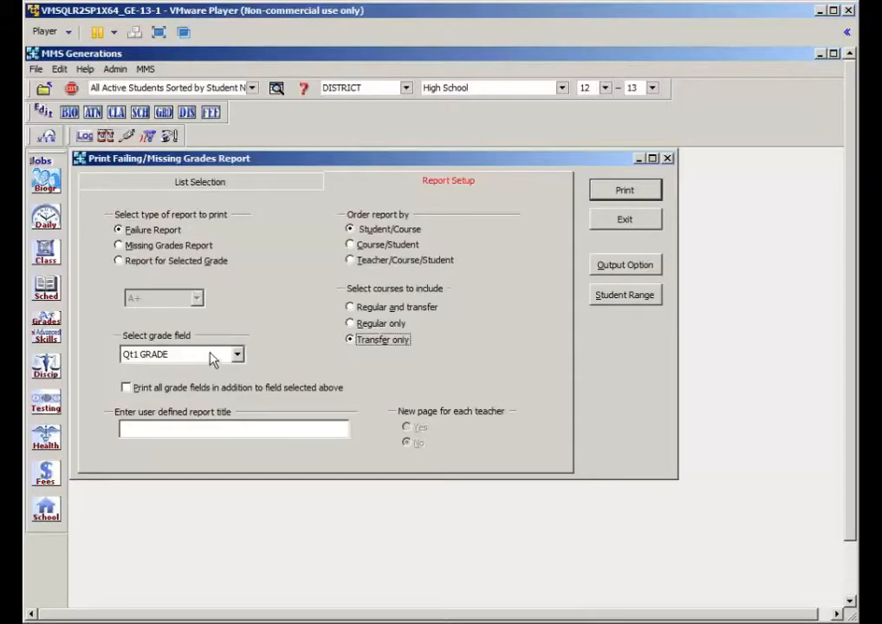
pyautogui.click(612, 224)
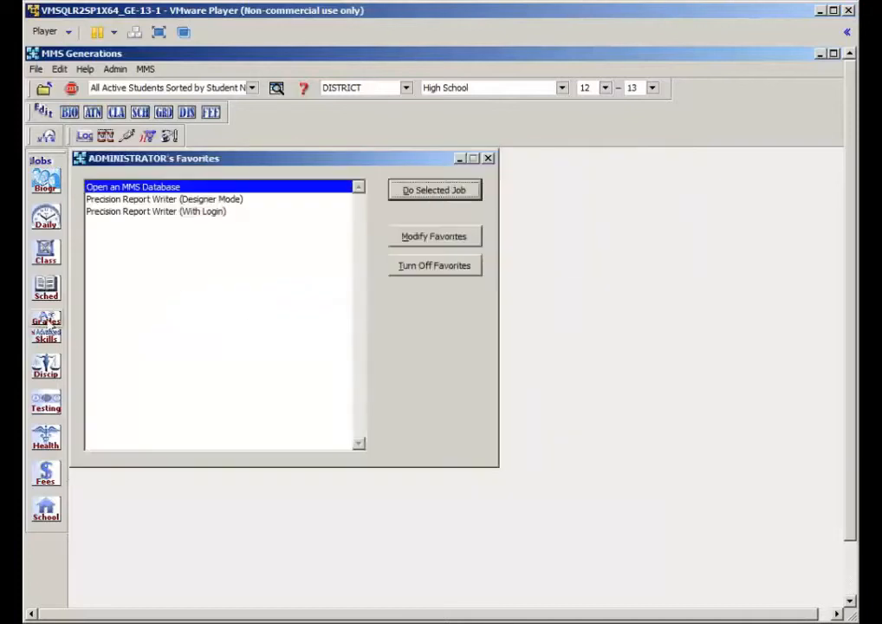
# - Open the Departmental Grade Distribution Report and check the departments selected for processing
pyautogui.click(46, 327)
pyautogui.moveTo(184, 428)
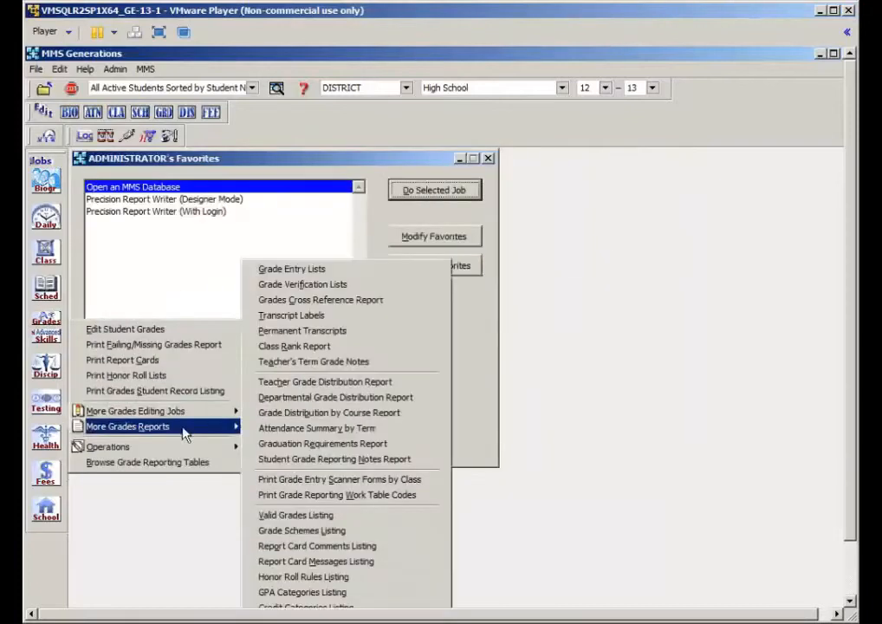
pyautogui.click(363, 402)
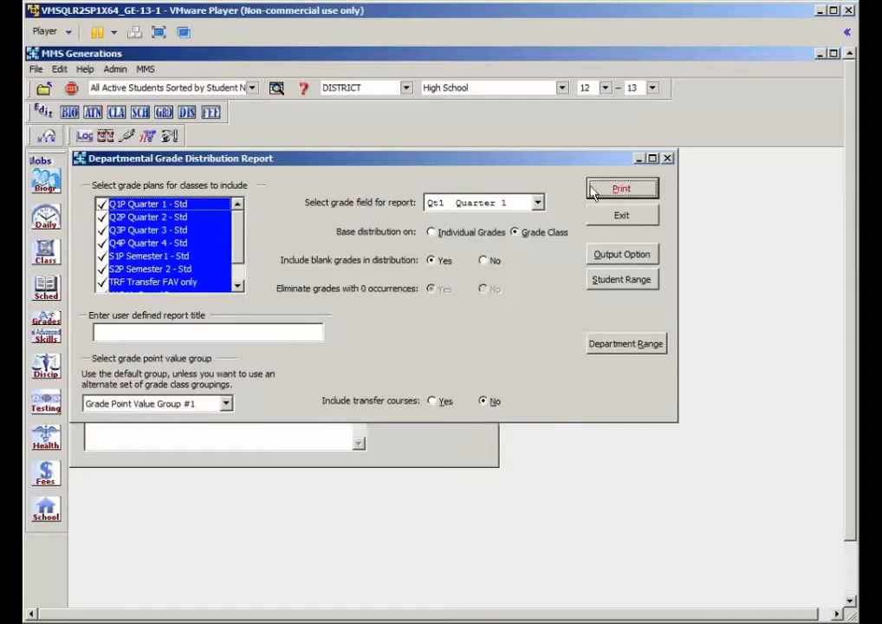
pyautogui.click(620, 344)
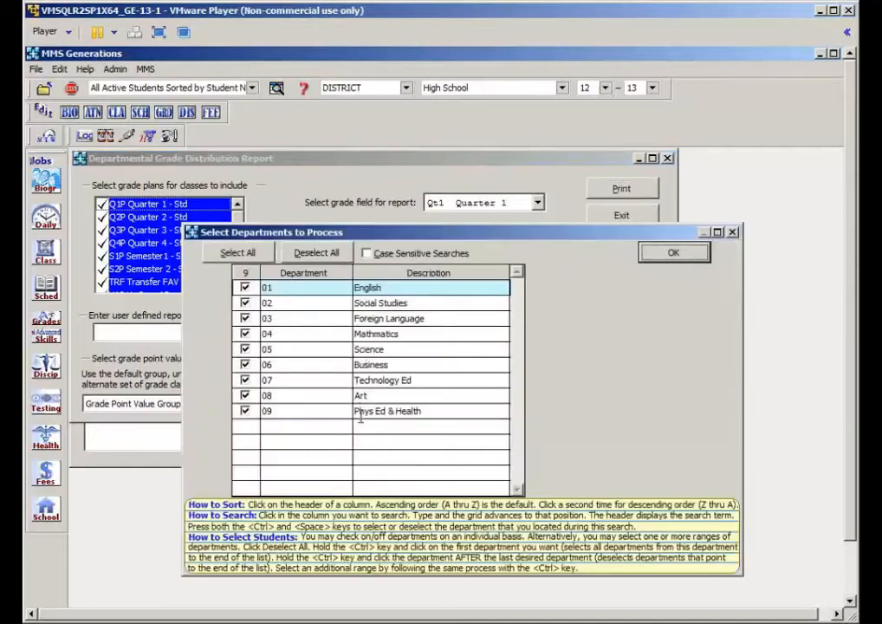
pyautogui.click(667, 252)
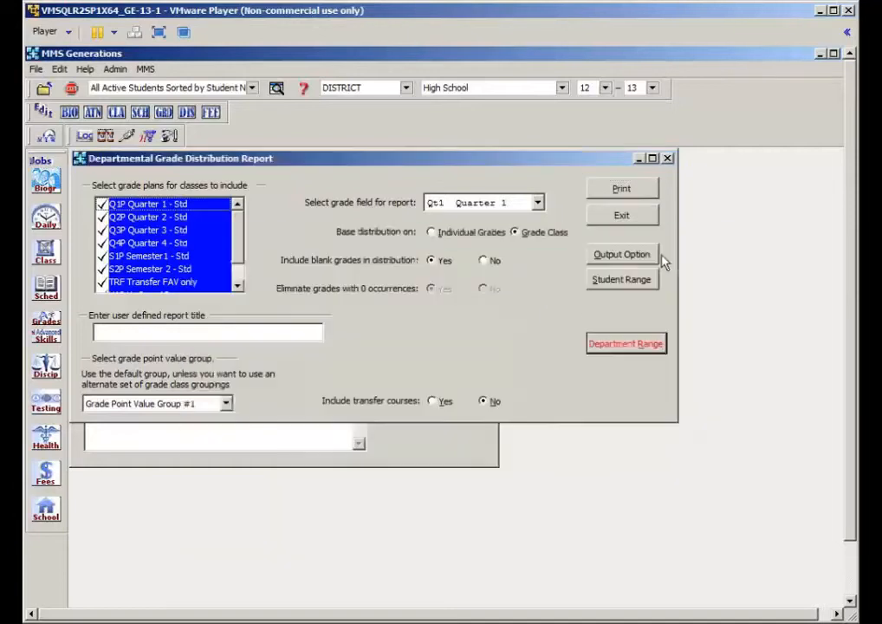
# - Preview the Departmental Grade Distribution Report enlarged, examine the English and Social Studies pages, and exit the report
pyautogui.click(621, 190)
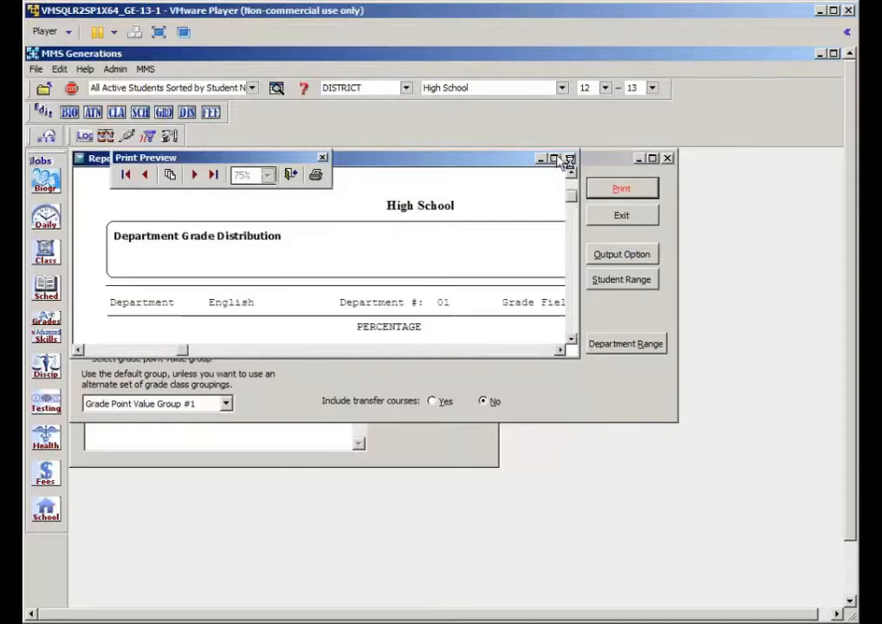
pyautogui.click(554, 158)
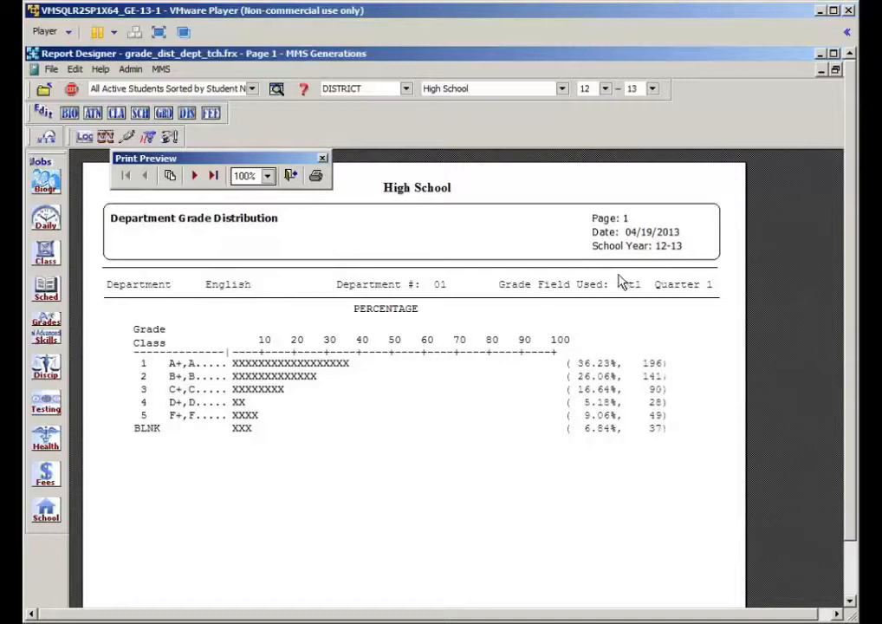
pyautogui.click(194, 175)
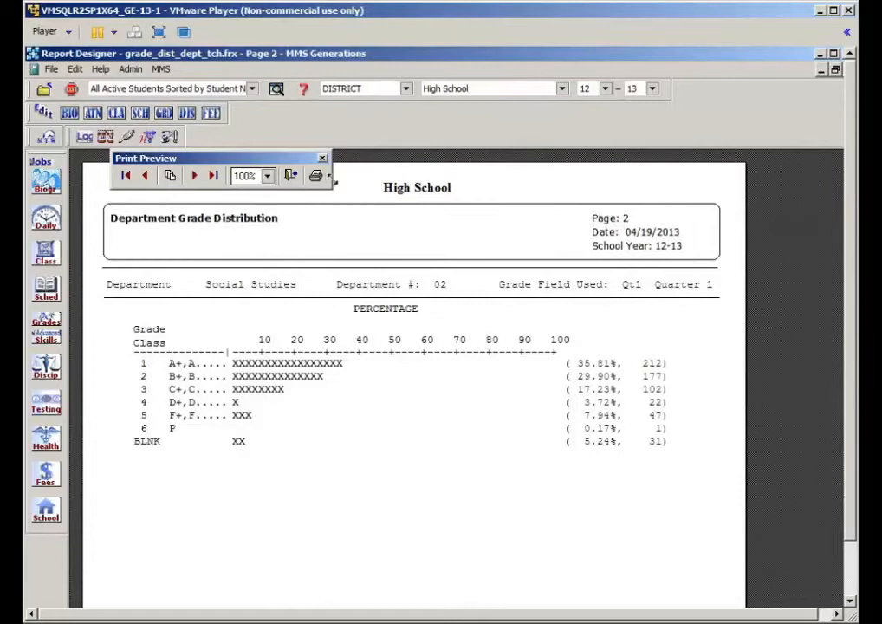
pyautogui.click(291, 176)
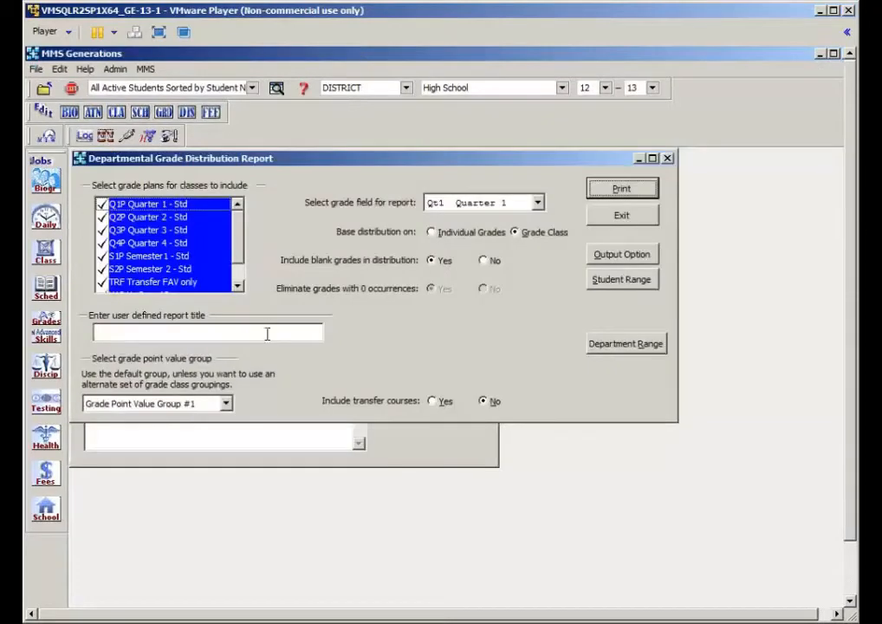
pyautogui.click(614, 219)
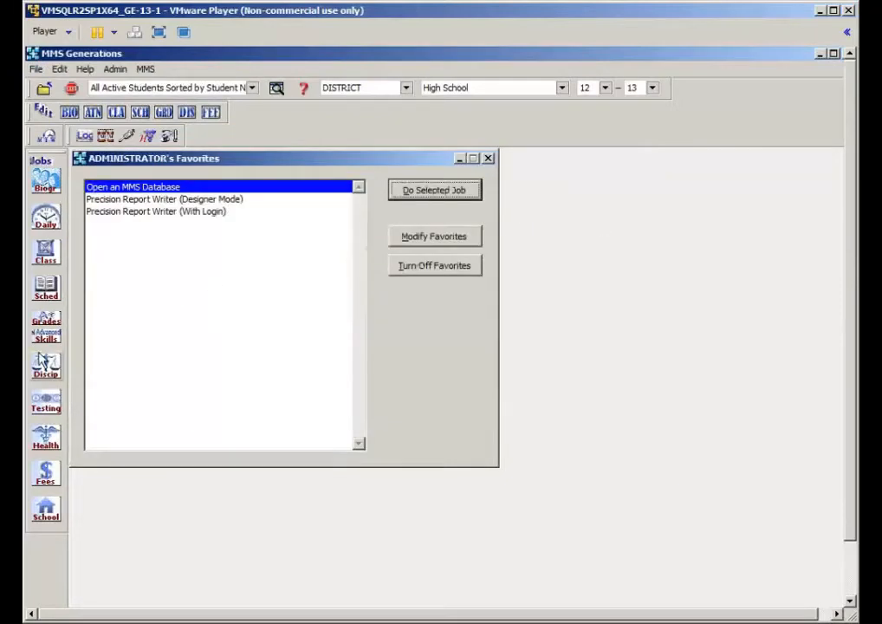
# - Open the Graduation Requirements Report and check its option for including transfer courses
pyautogui.click(46, 326)
pyautogui.moveTo(183, 427)
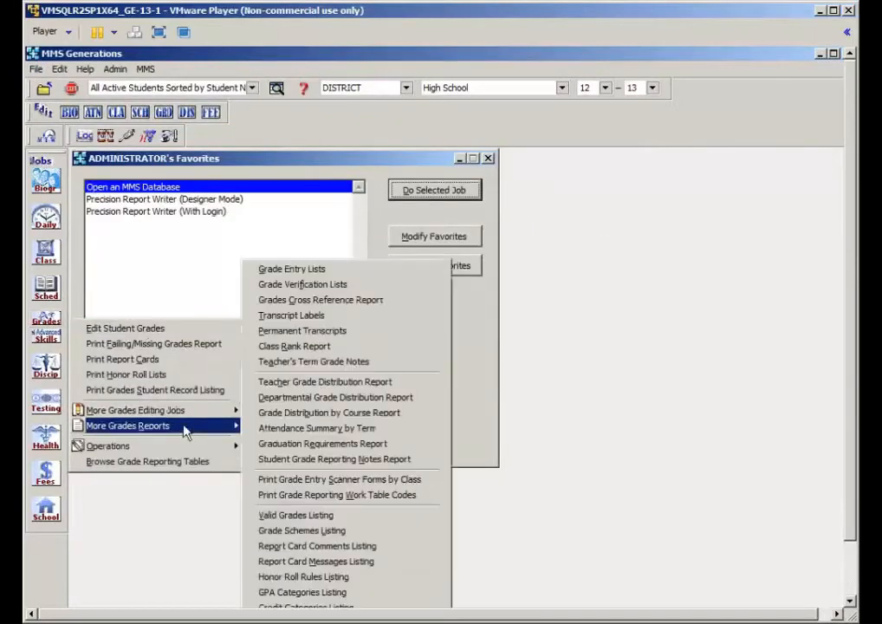
pyautogui.click(317, 448)
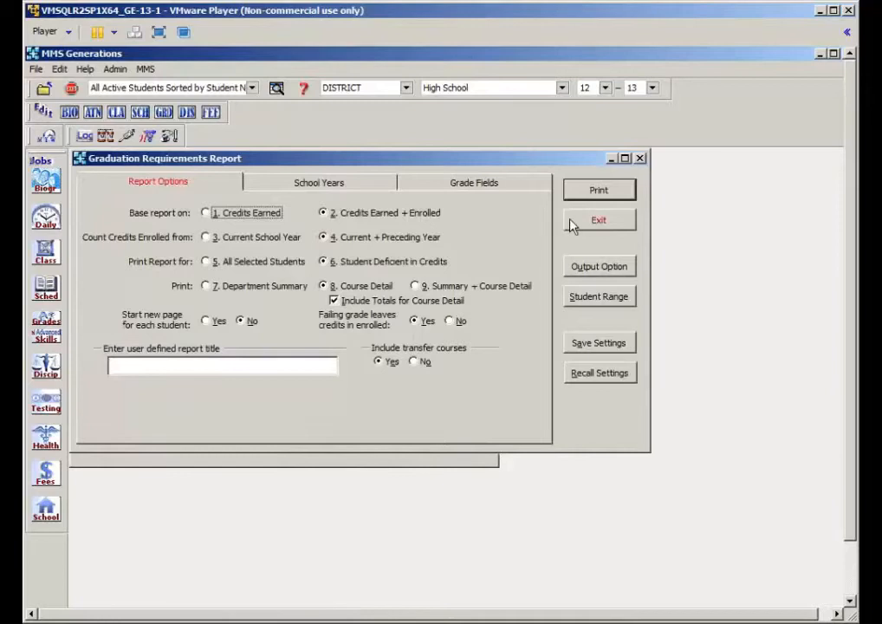
# - Try adding graduation years 2013 through grade 12 and 2014 through grade 11 to the selections to process, and exit without printing
pyautogui.click(316, 183)
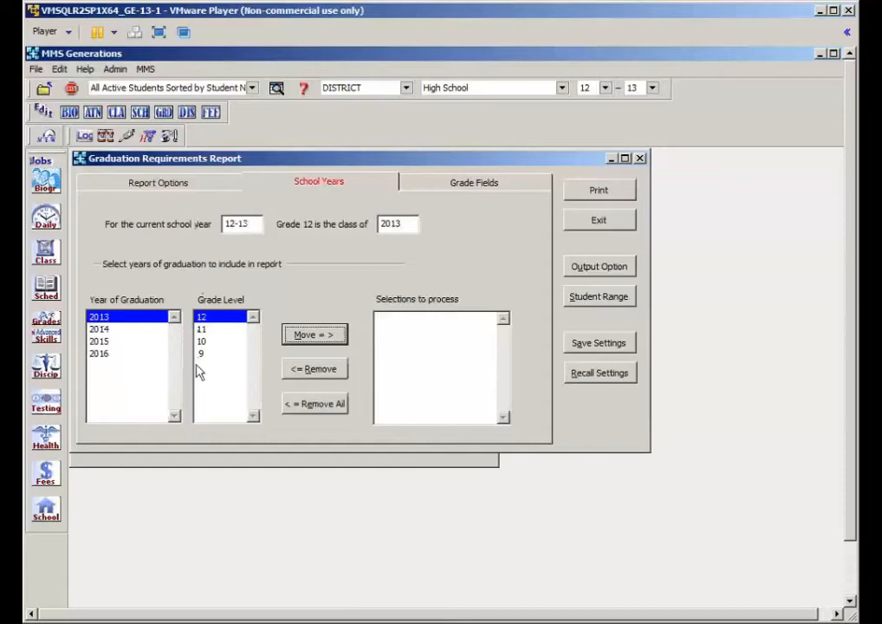
pyautogui.click(122, 319)
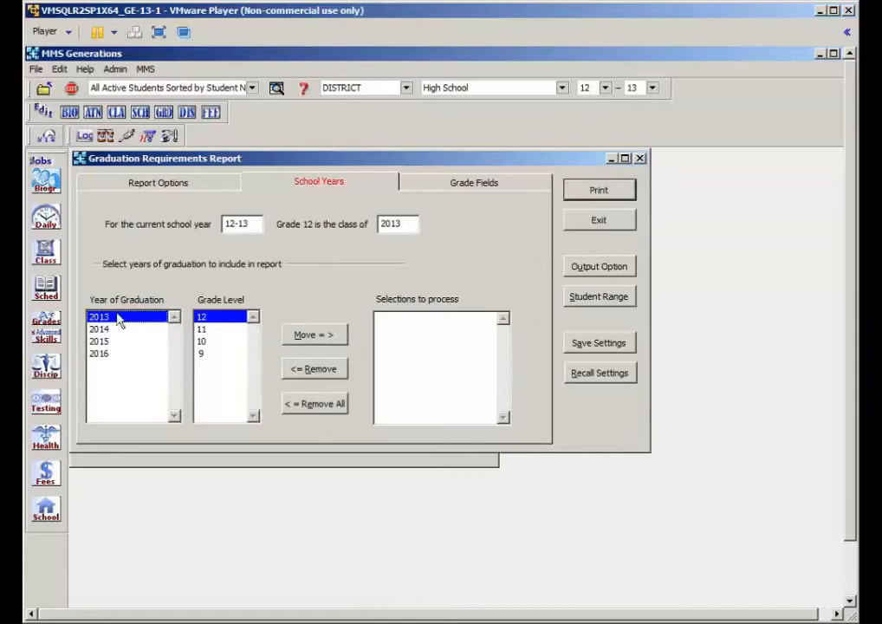
pyautogui.click(326, 336)
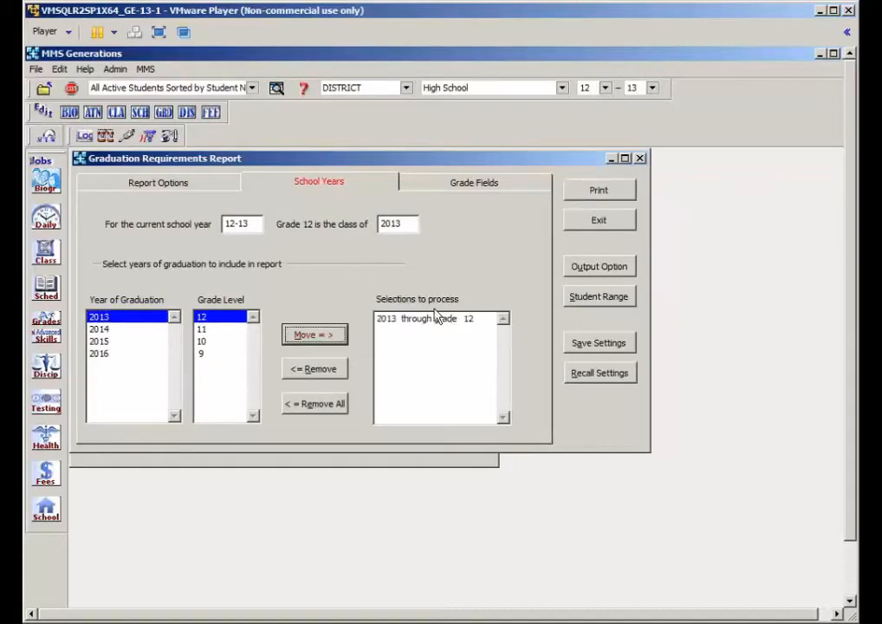
pyautogui.click(95, 329)
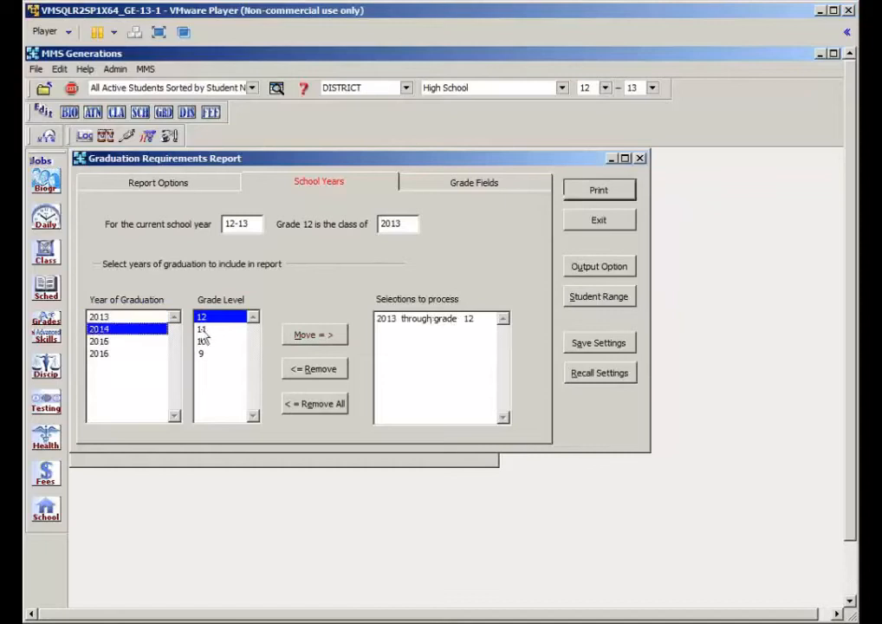
pyautogui.click(203, 330)
pyautogui.click(334, 340)
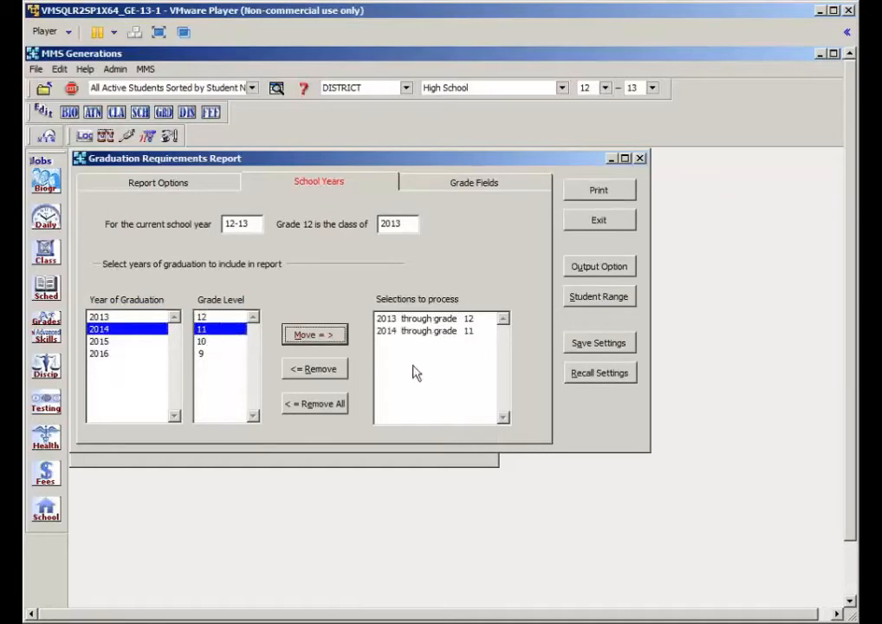
pyautogui.click(586, 224)
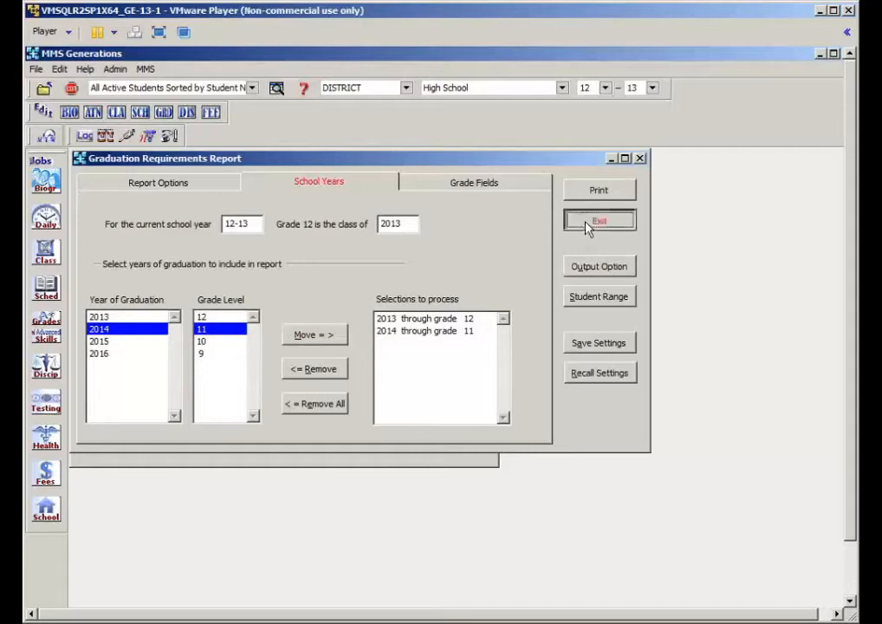
# - Open Transcript Labels, check the transfer course setting among the course and grade options, and exit without printing
pyautogui.click(46, 327)
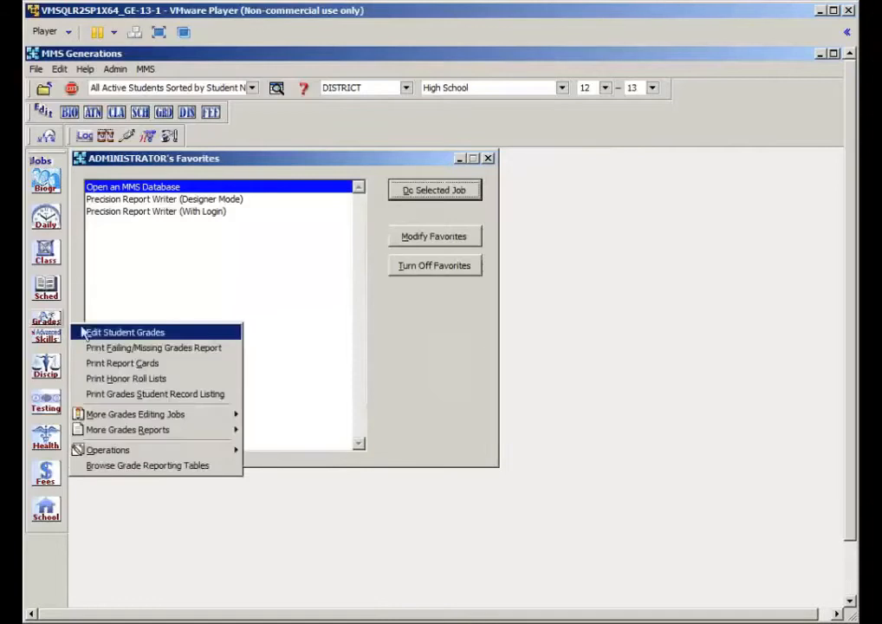
pyautogui.moveTo(230, 414)
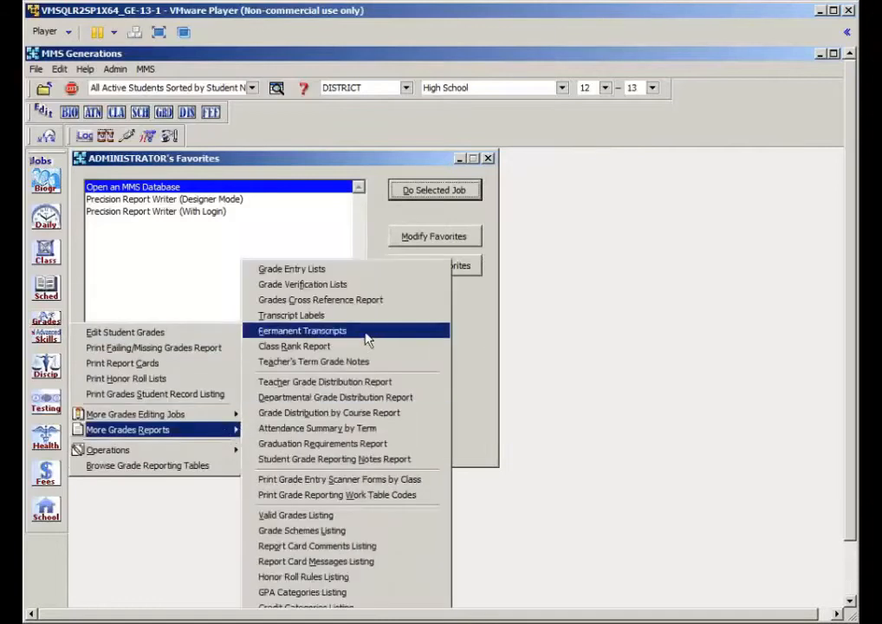
pyautogui.click(375, 321)
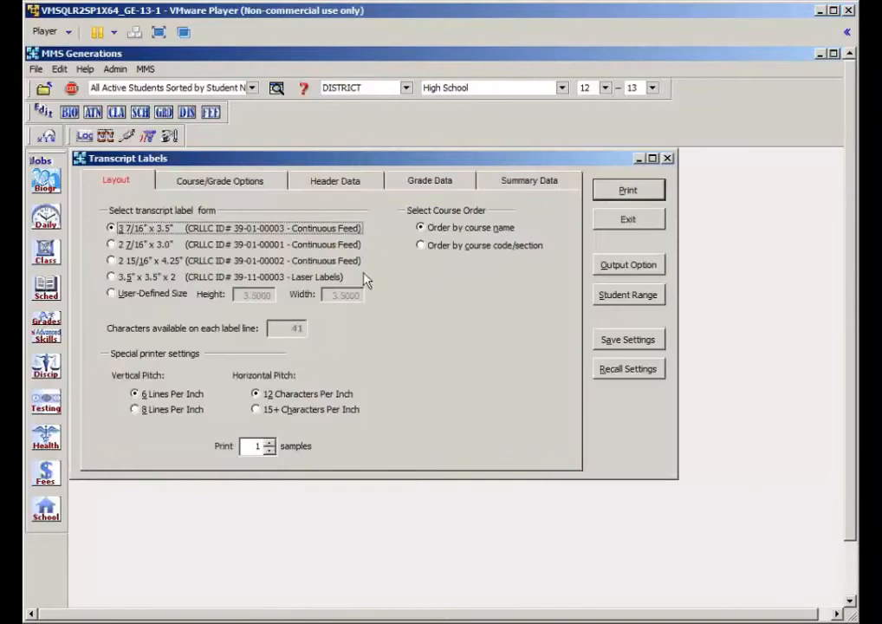
pyautogui.click(414, 179)
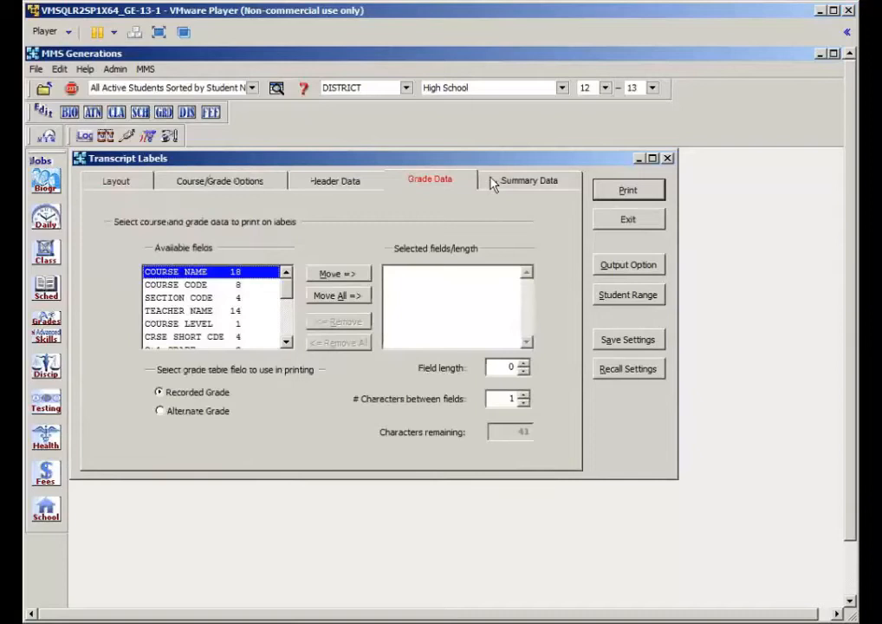
pyautogui.click(237, 181)
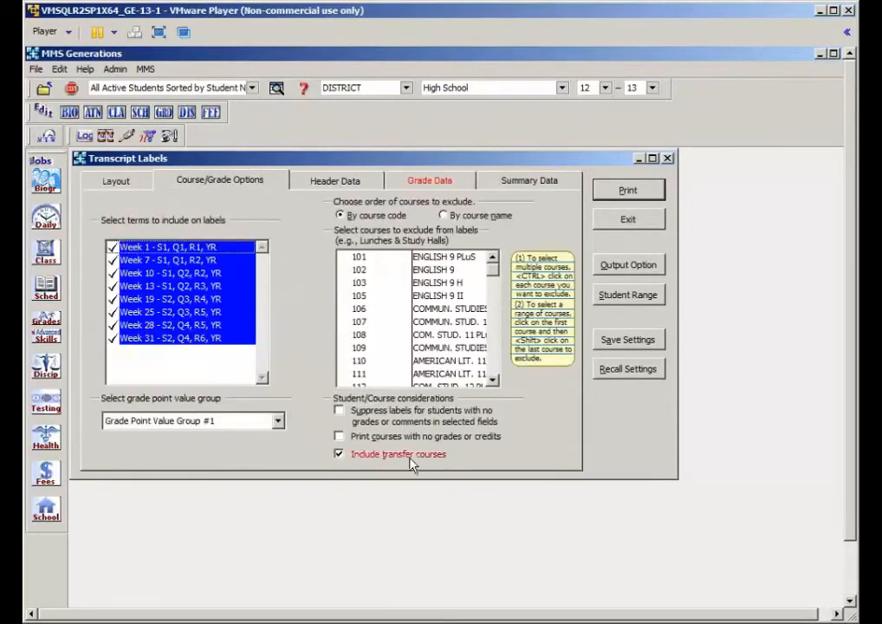
pyautogui.click(627, 220)
# - Open Permanent Transcripts and recall a saved group of transcript settings
pyautogui.click(46, 328)
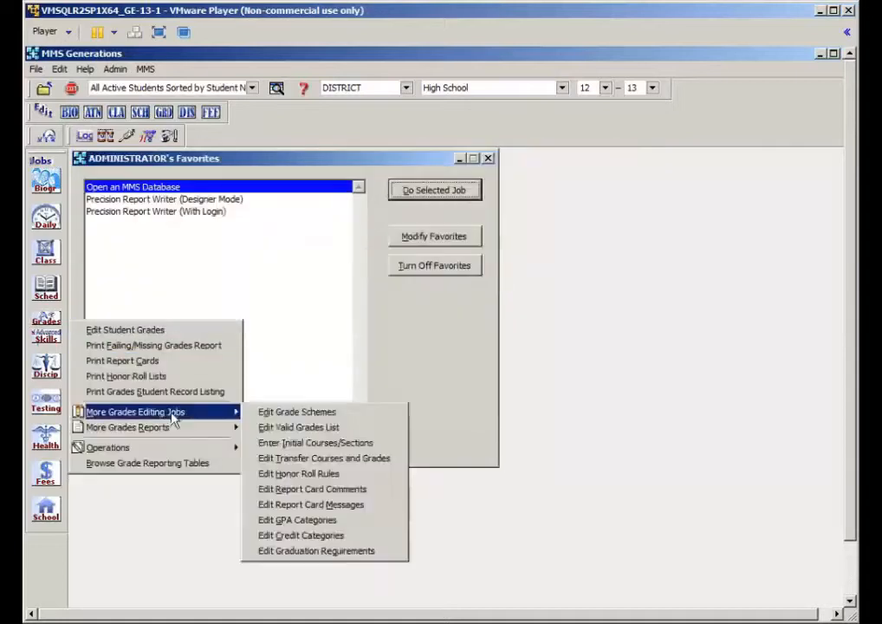
pyautogui.moveTo(176, 431)
pyautogui.click(324, 334)
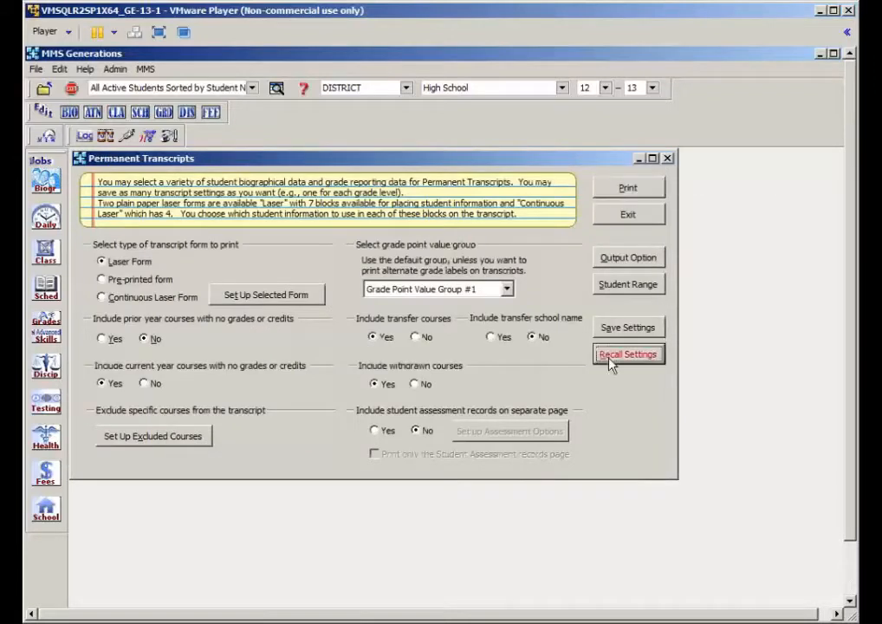
pyautogui.click(609, 362)
pyautogui.click(536, 413)
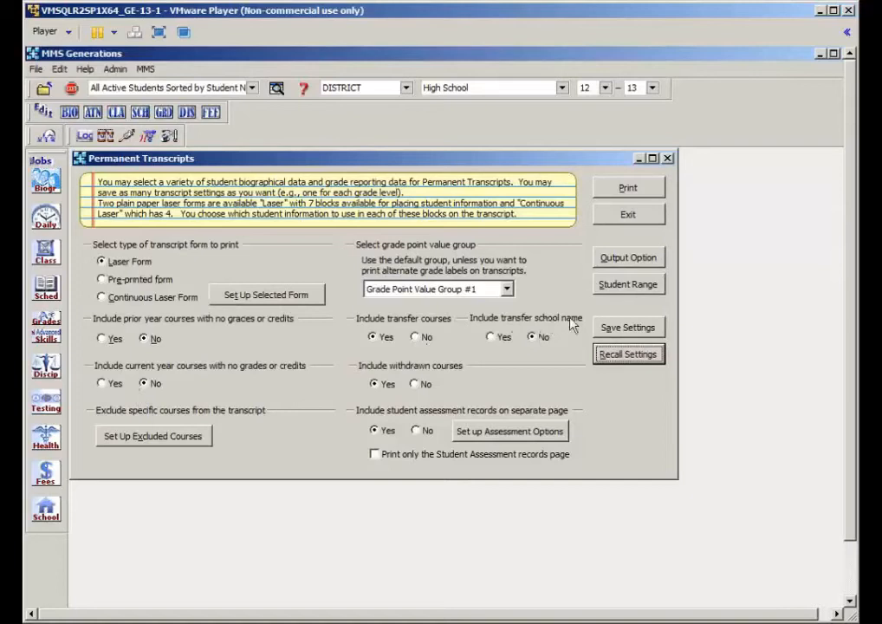
# - Limit the transcript student range to only the first and seventh students in the list
pyautogui.click(627, 285)
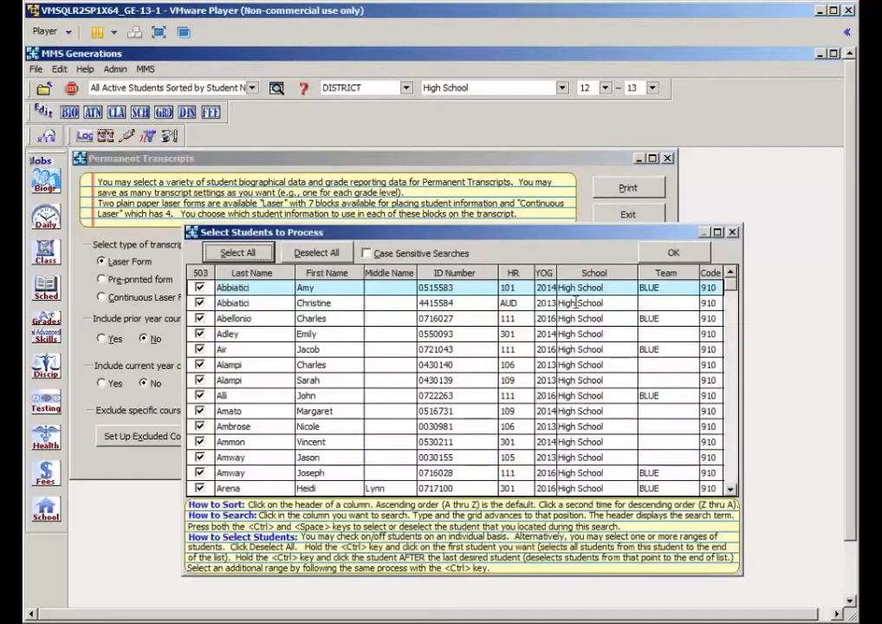
pyautogui.click(316, 252)
pyautogui.click(201, 289)
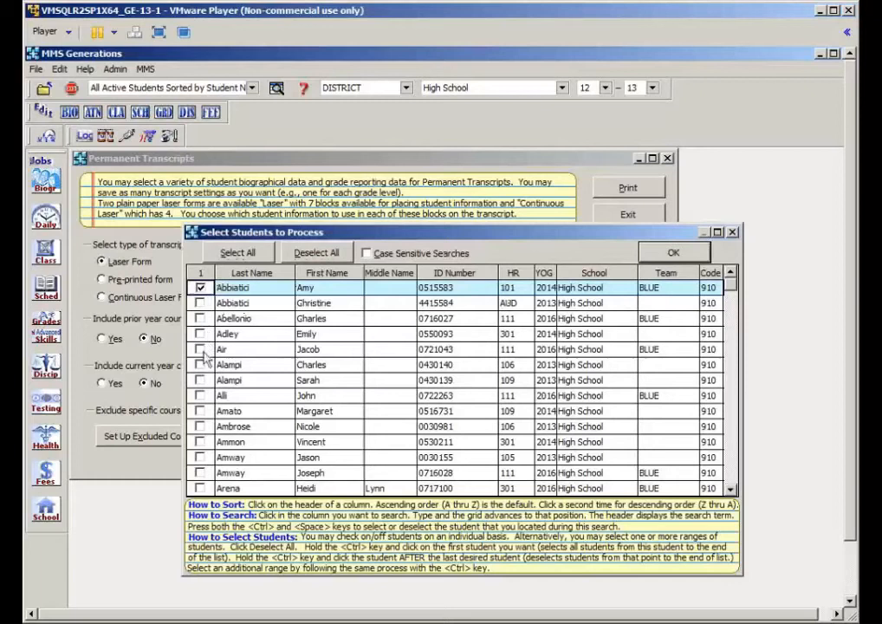
pyautogui.click(202, 381)
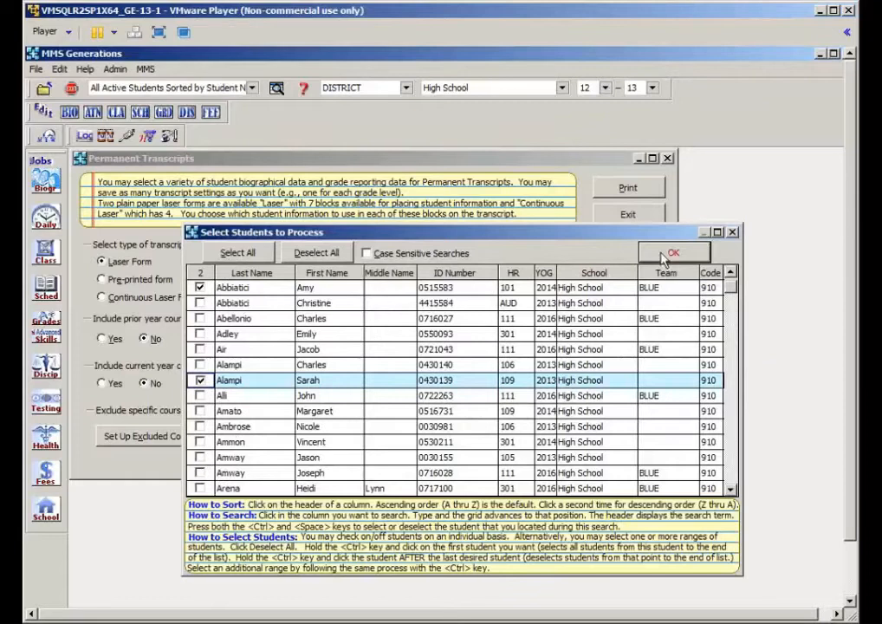
pyautogui.click(668, 253)
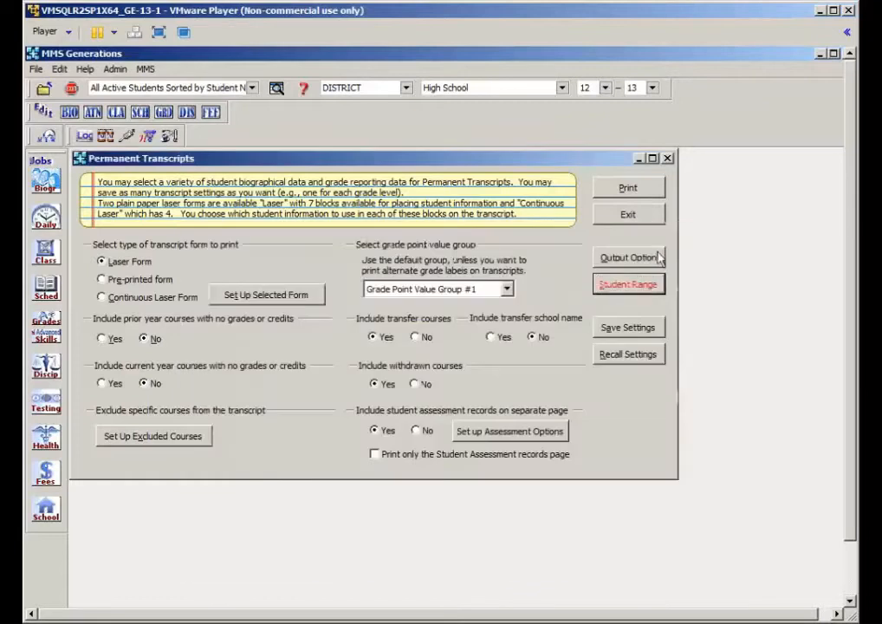
# - Preview the permanent transcripts enlarged, examine the transfer courses in both students' class records, and close the preview
pyautogui.click(612, 190)
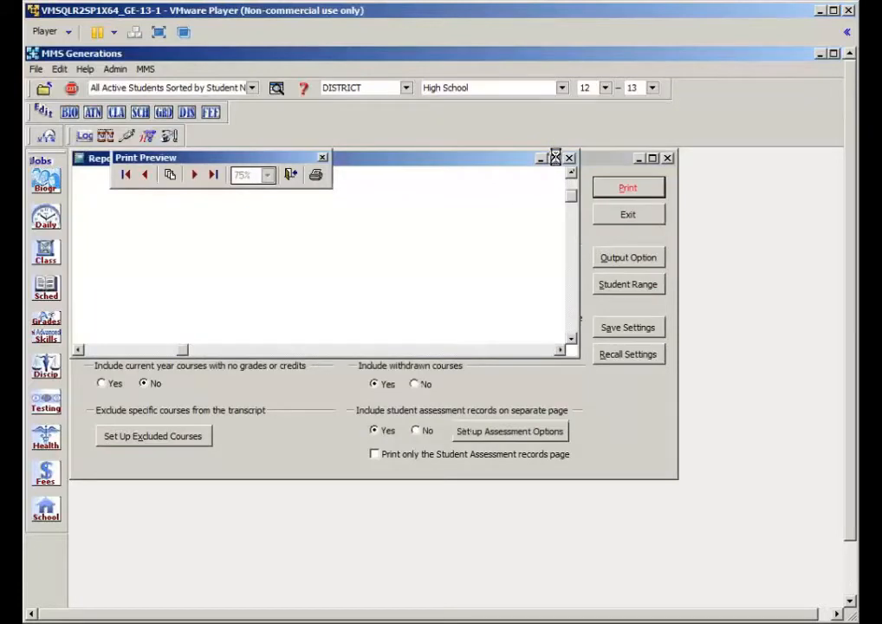
pyautogui.click(556, 158)
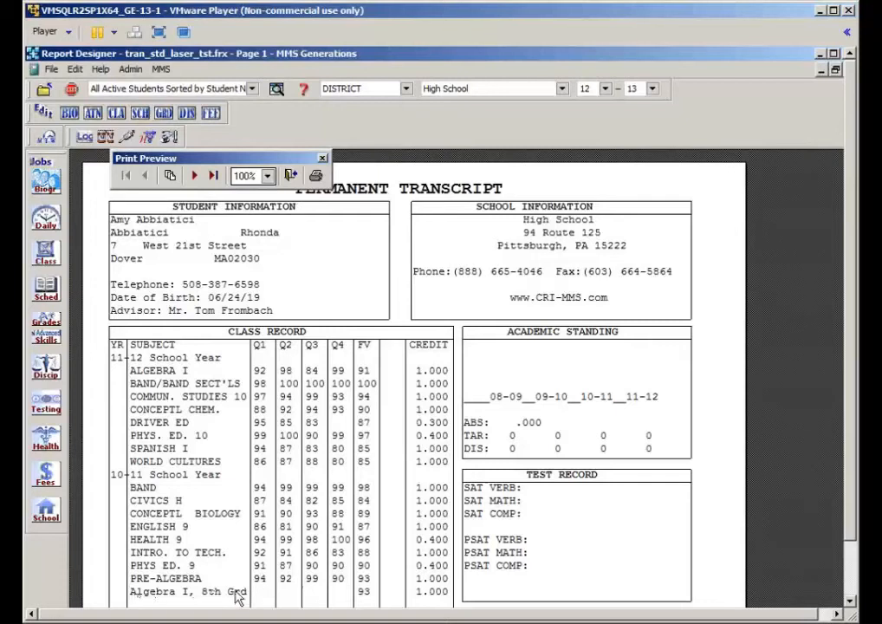
pyautogui.scroll(-1, 219, 223)
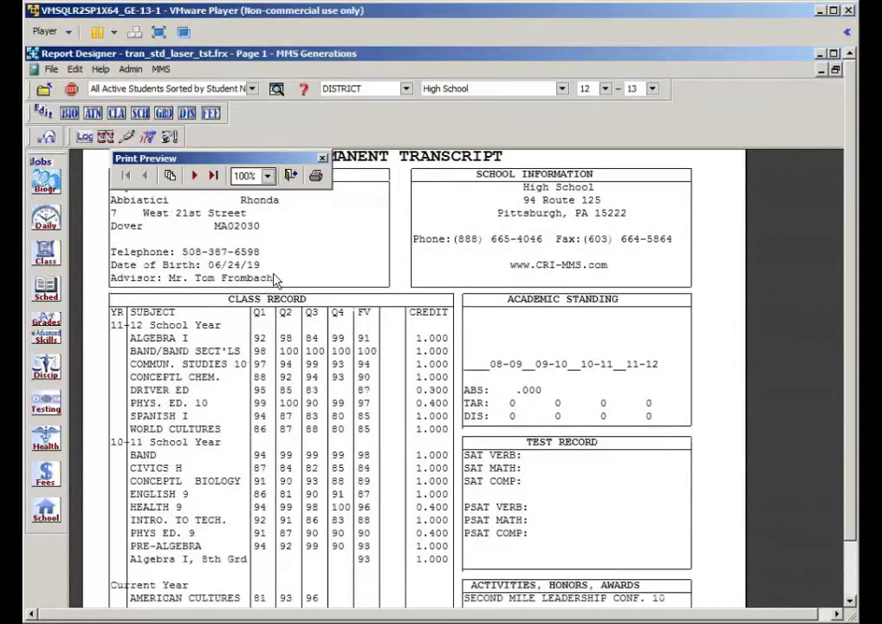
pyautogui.click(195, 176)
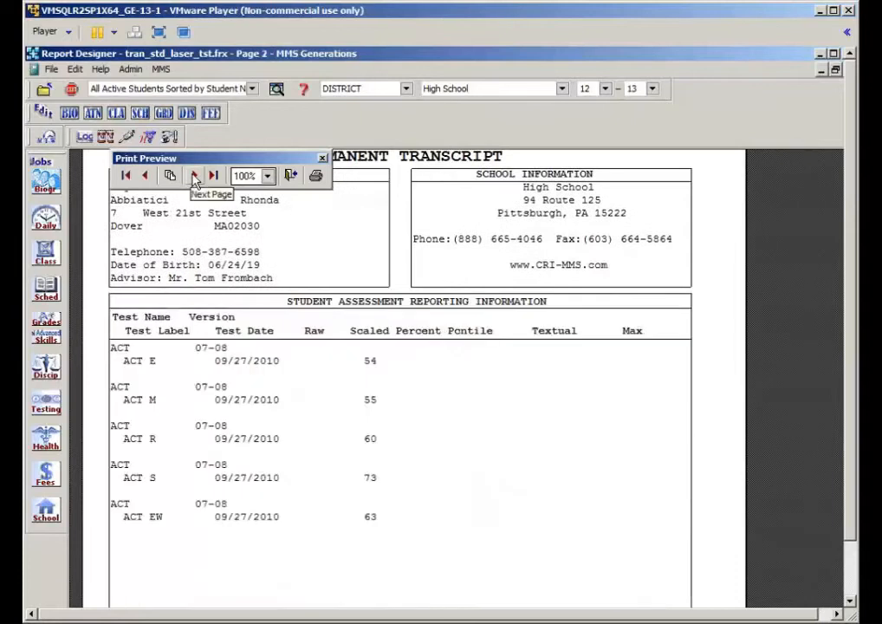
pyautogui.click(195, 176)
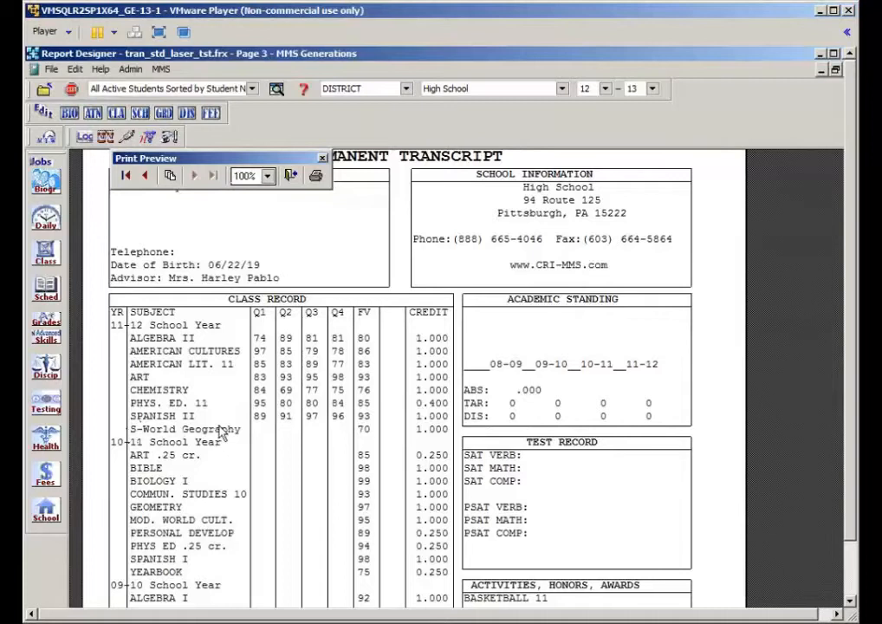
pyautogui.scroll(-1, 234, 435)
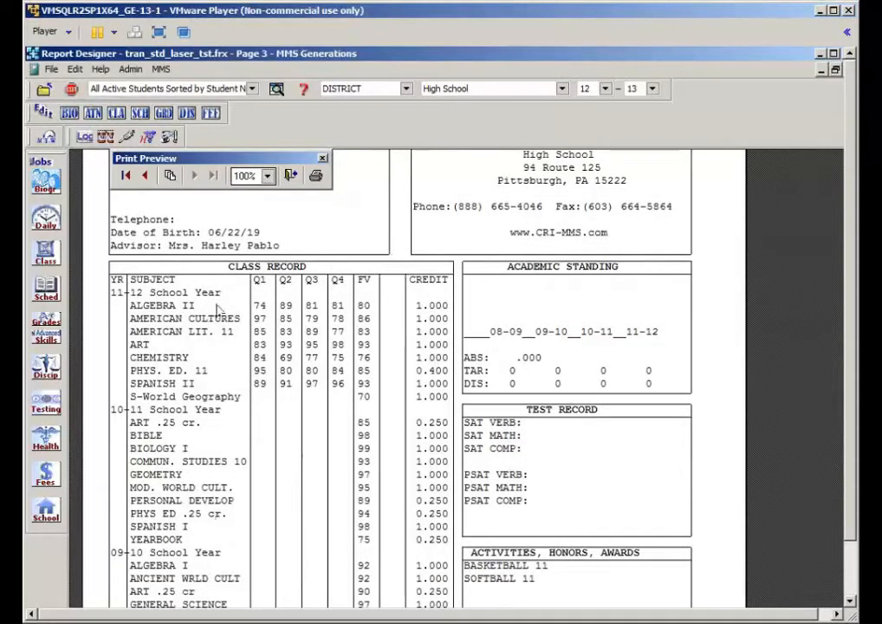
pyautogui.click(291, 177)
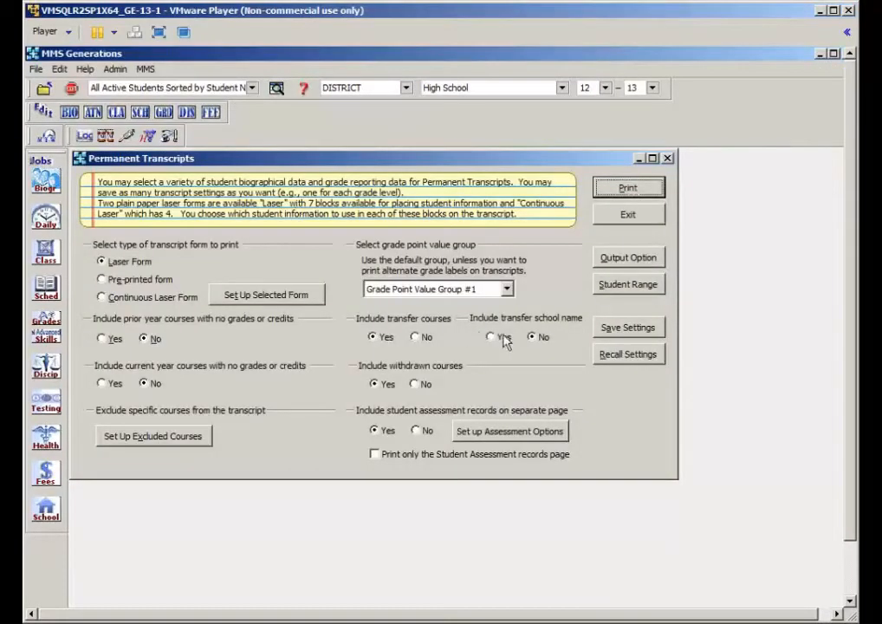
# - Include the transfer school name, leave out the student assessment records, and preview the permanent transcripts enlarged
pyautogui.click(494, 337)
pyautogui.click(418, 431)
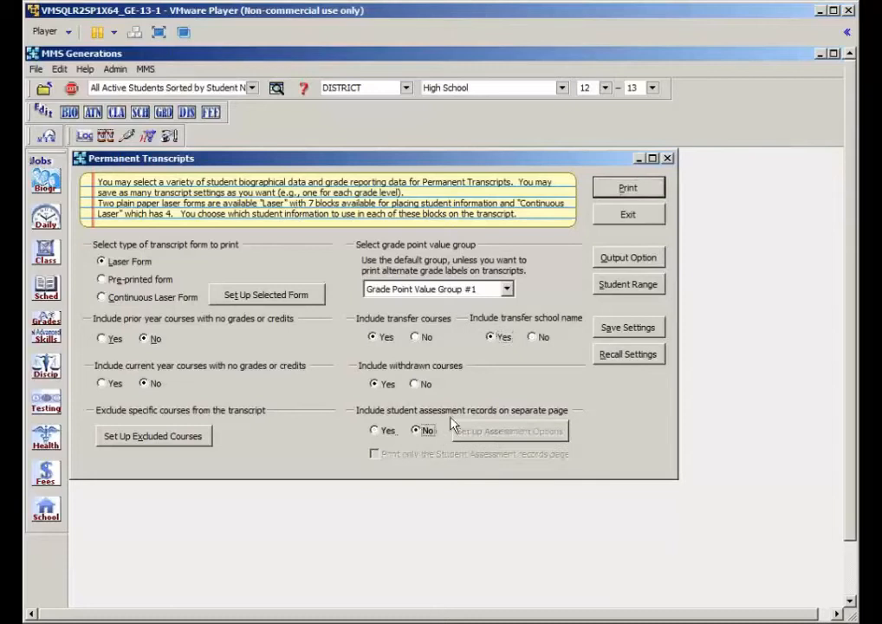
pyautogui.click(617, 193)
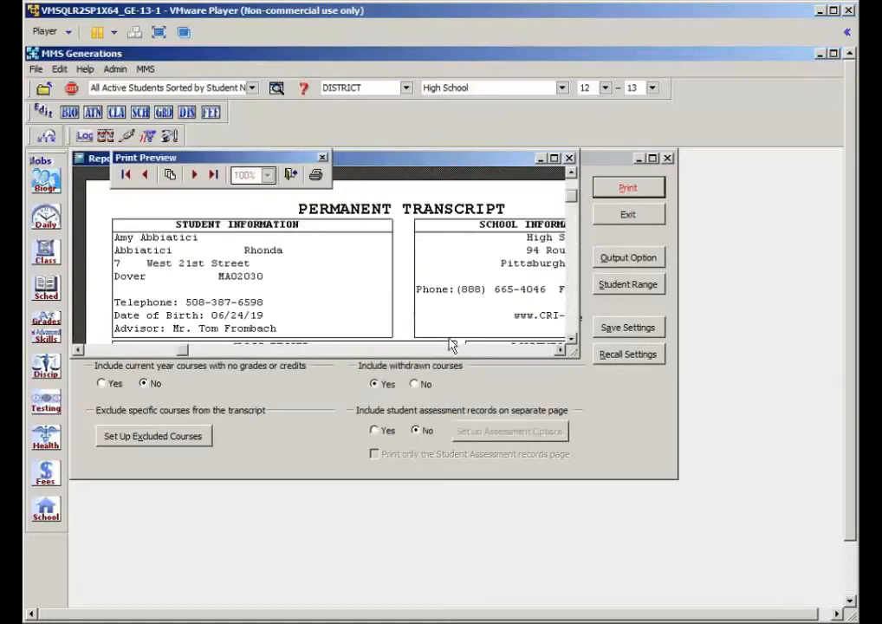
pyautogui.click(554, 159)
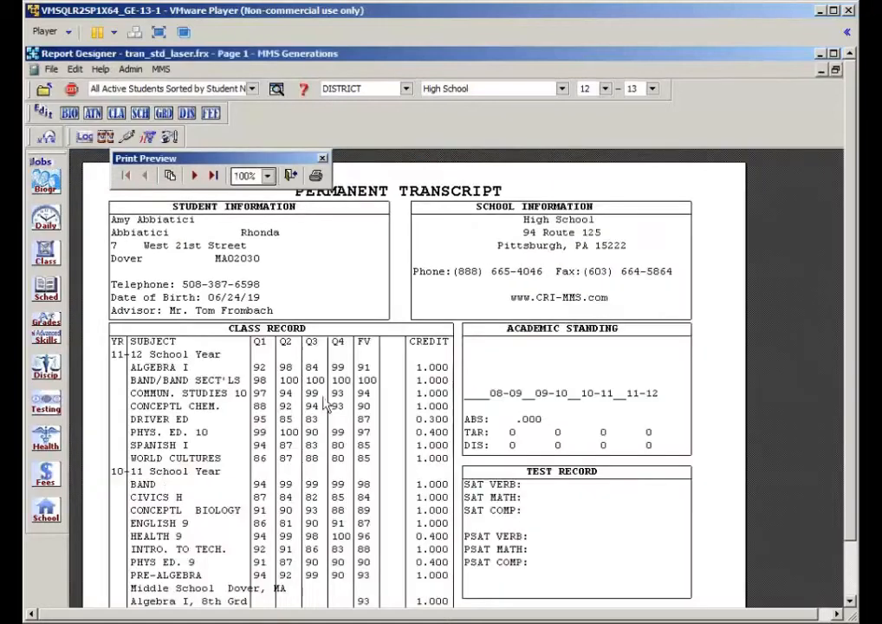
# - Examine the transfer school names above the transfer courses on both students' transcripts, and close the preview
pyautogui.scroll(-3, 169, 481)
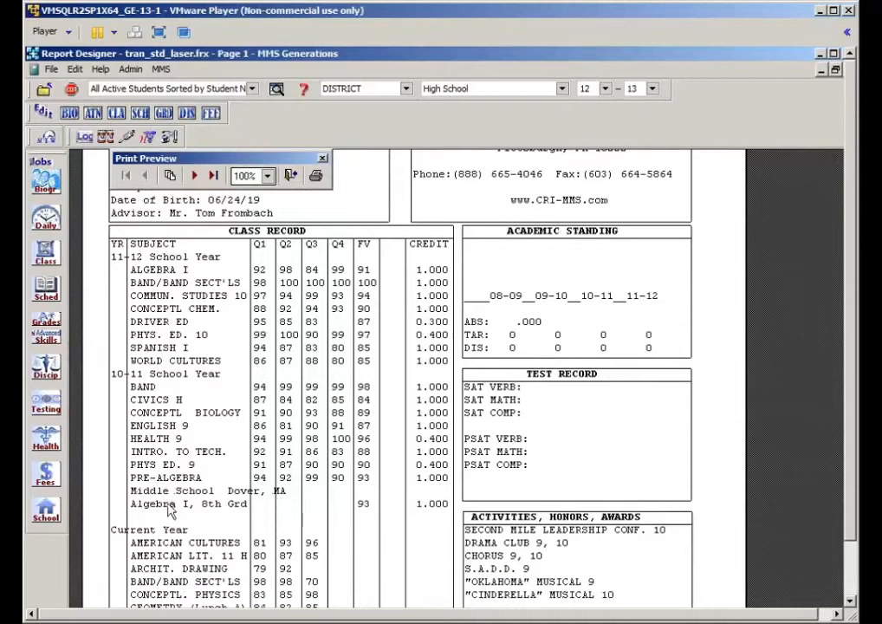
pyautogui.click(196, 176)
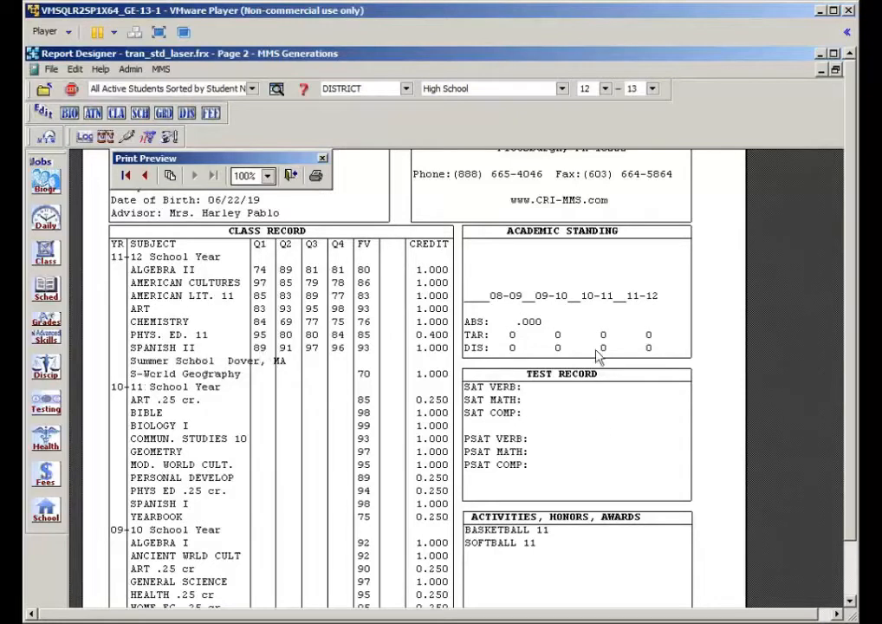
pyautogui.scroll(-6, 604, 492)
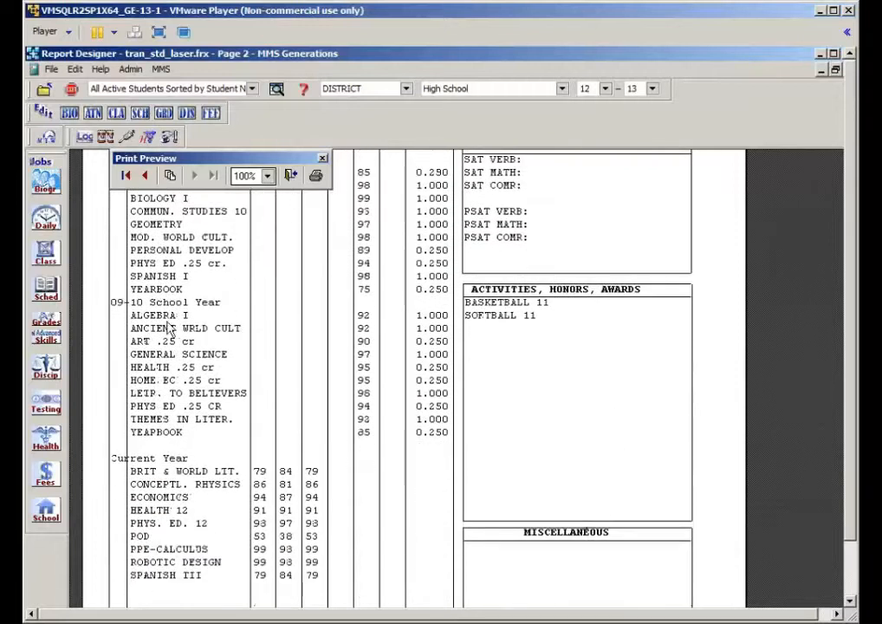
pyautogui.scroll(3, 199, 367)
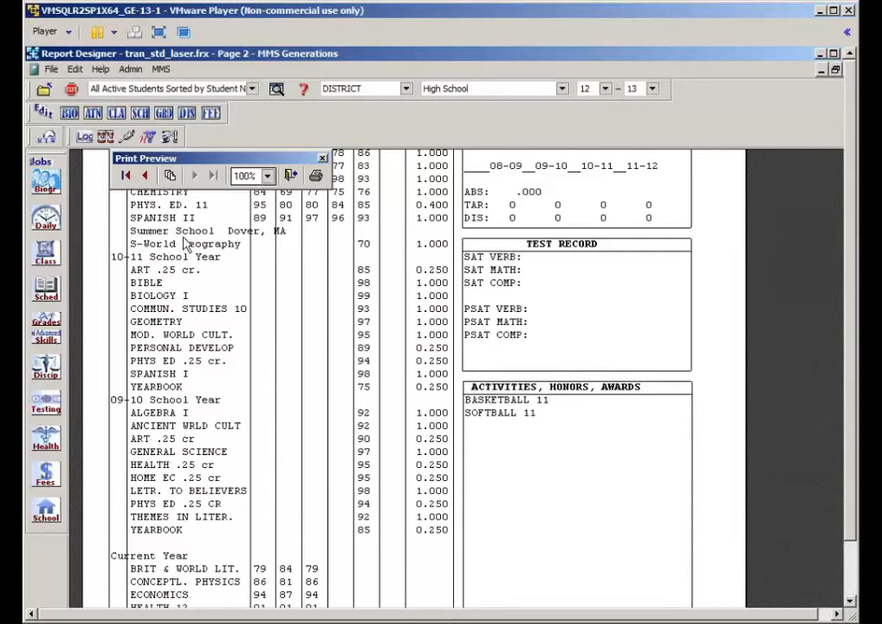
pyautogui.click(291, 175)
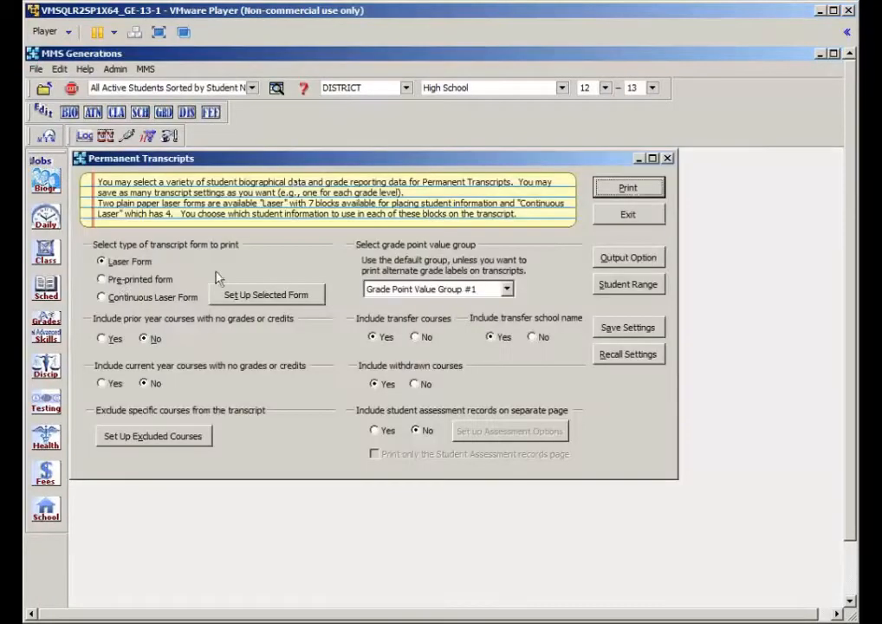
# - In the laser form's class record setup, add a line for school year 11-S1 with the heading "Summer School 11-12"
pyautogui.click(246, 295)
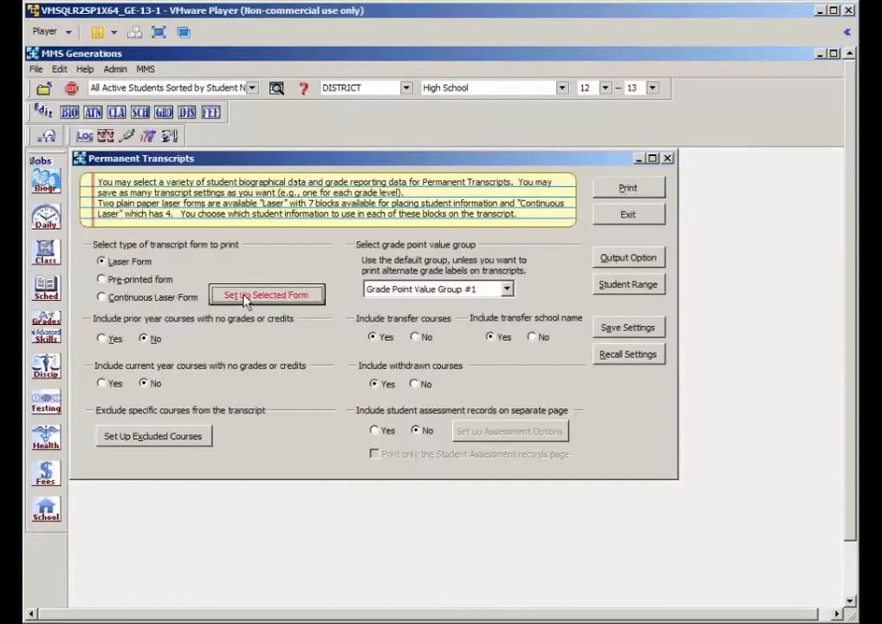
pyautogui.click(233, 304)
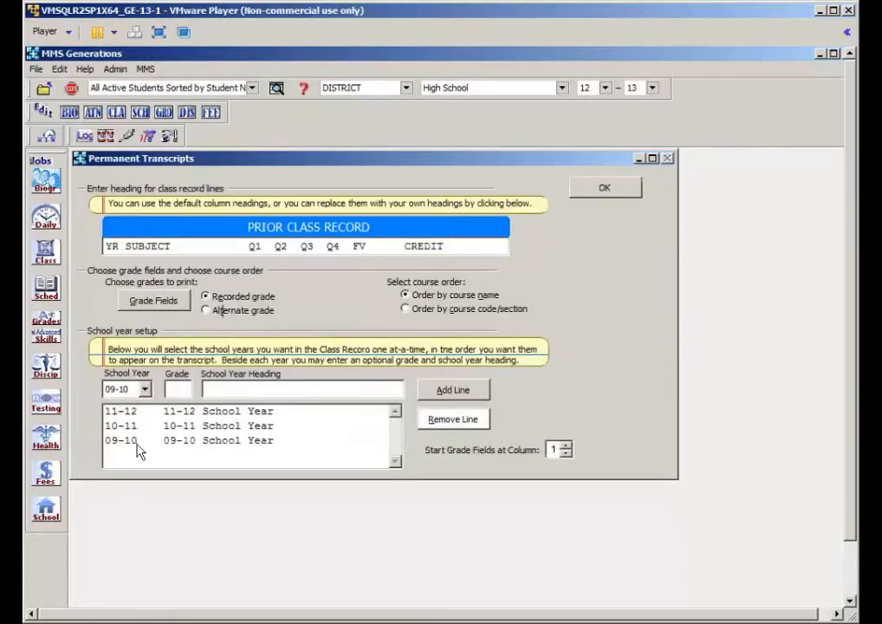
pyautogui.click(144, 389)
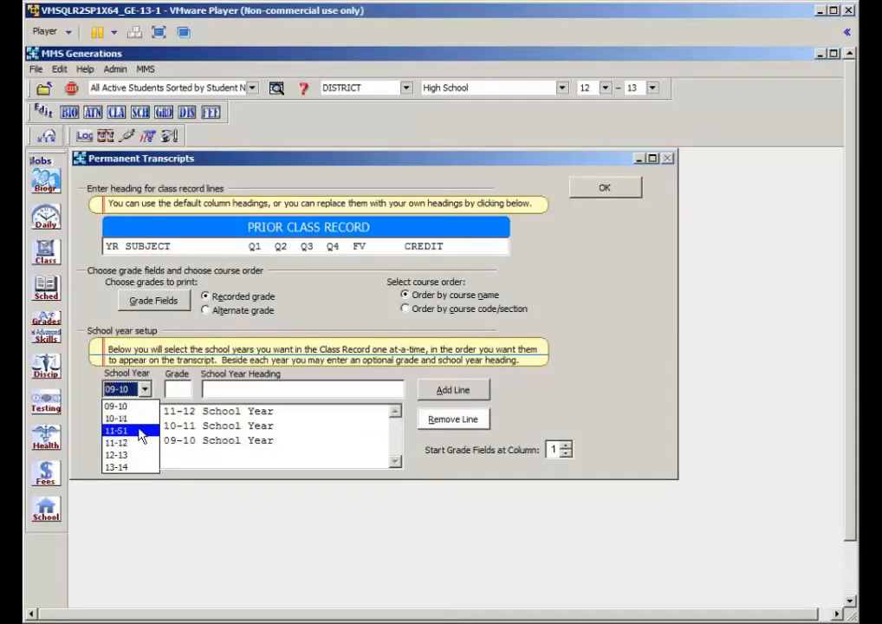
pyautogui.click(140, 430)
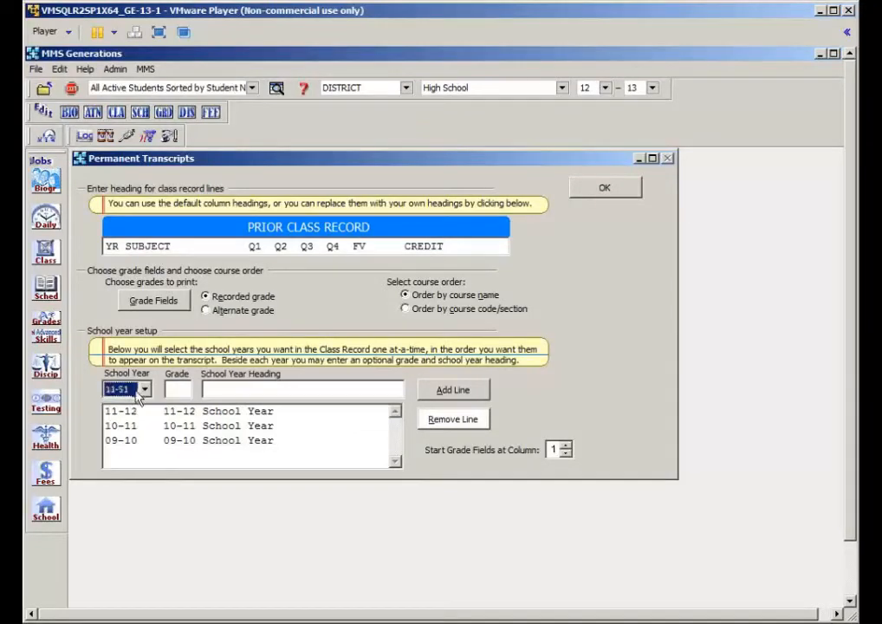
pyautogui.click(214, 390)
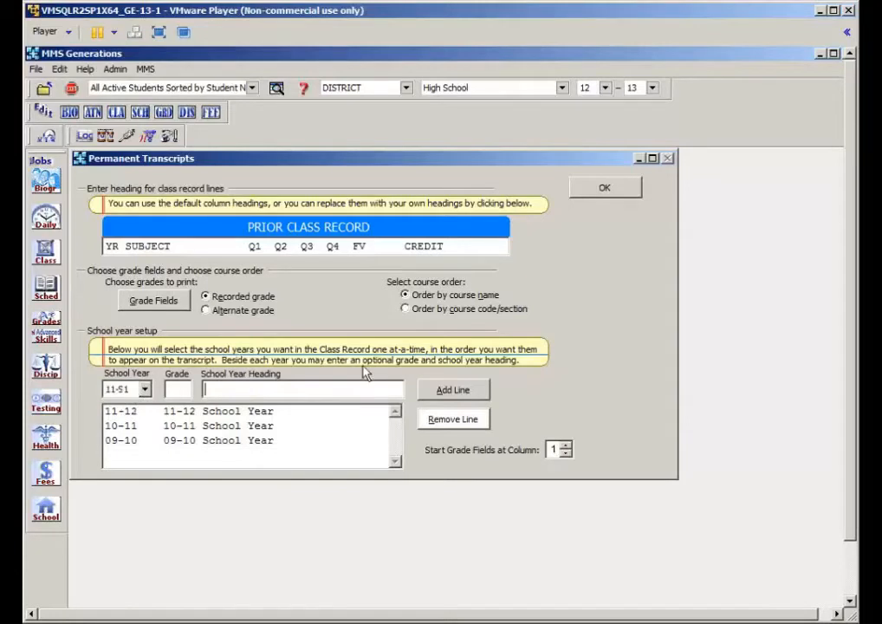
pyautogui.write('Summer School 11-12')
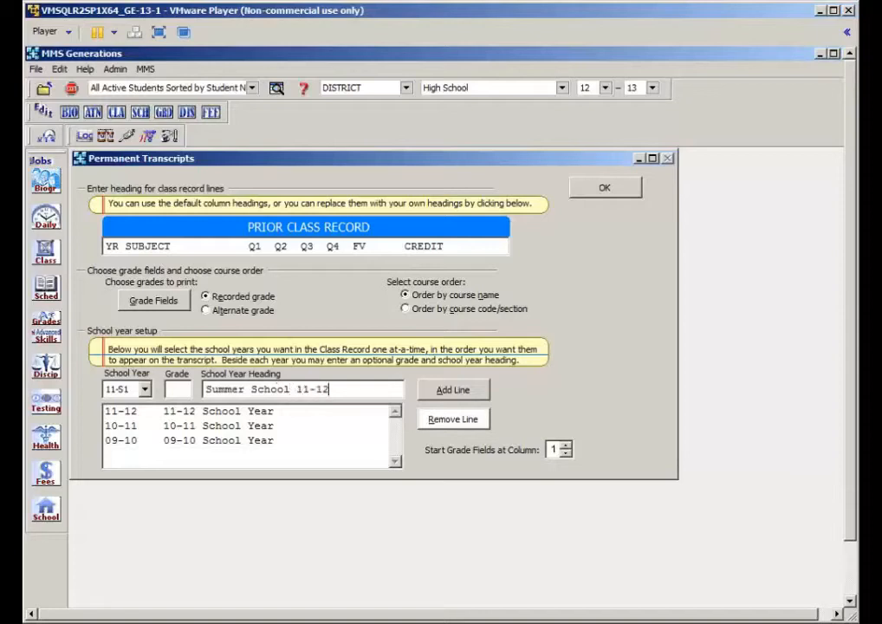
pyautogui.click(452, 389)
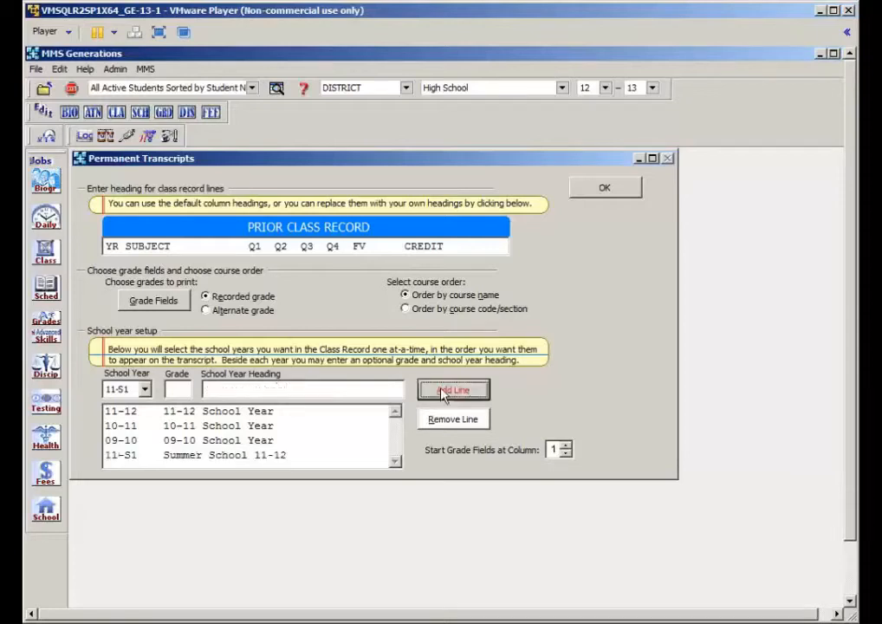
# - Remove all the school year lines from the class record setup
pyautogui.click(135, 457)
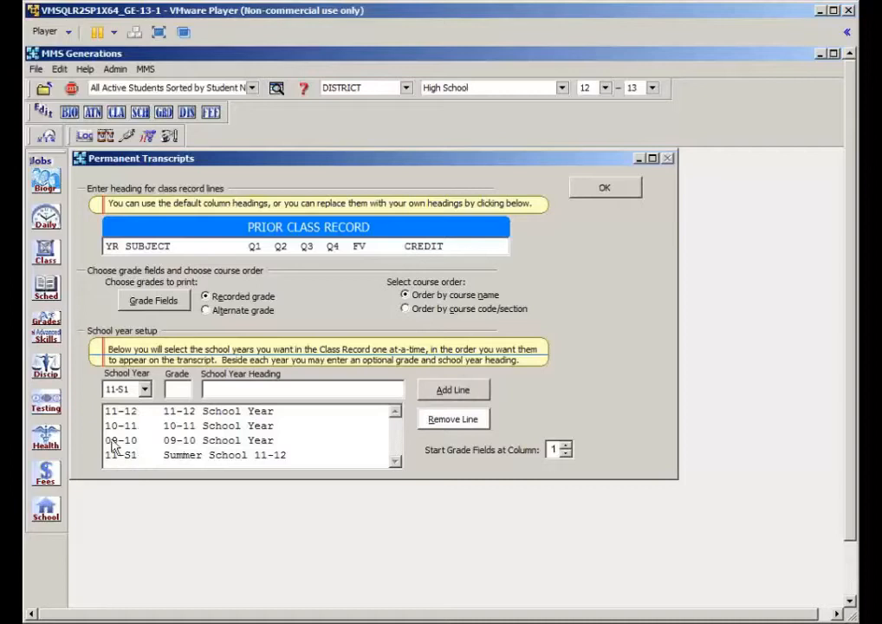
pyautogui.click(117, 412)
pyautogui.click(438, 429)
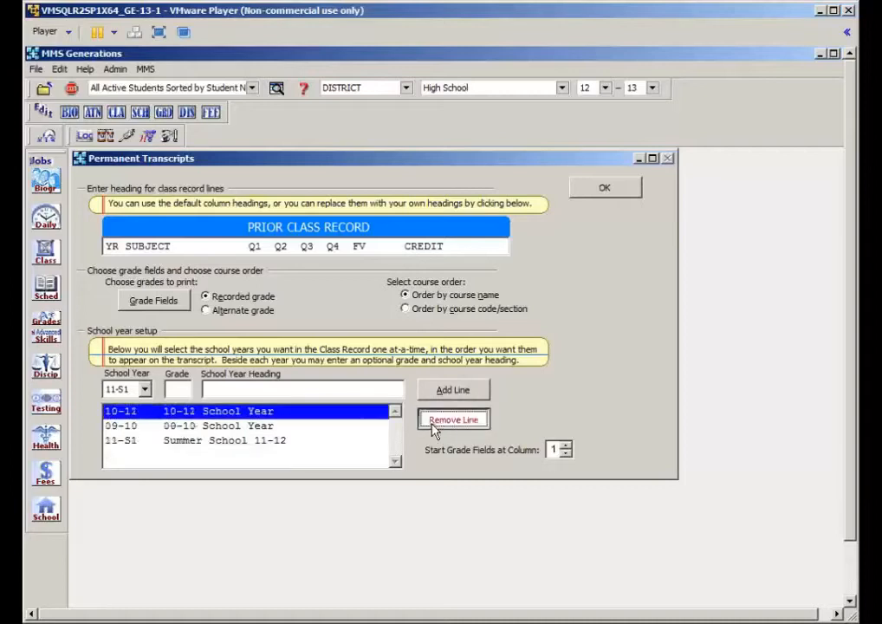
pyautogui.click(436, 425)
pyautogui.click(436, 425)
pyautogui.click(436, 425)
# - Add a line for school year 09-10 with the heading "------ 2009-2010 --------"
pyautogui.click(144, 390)
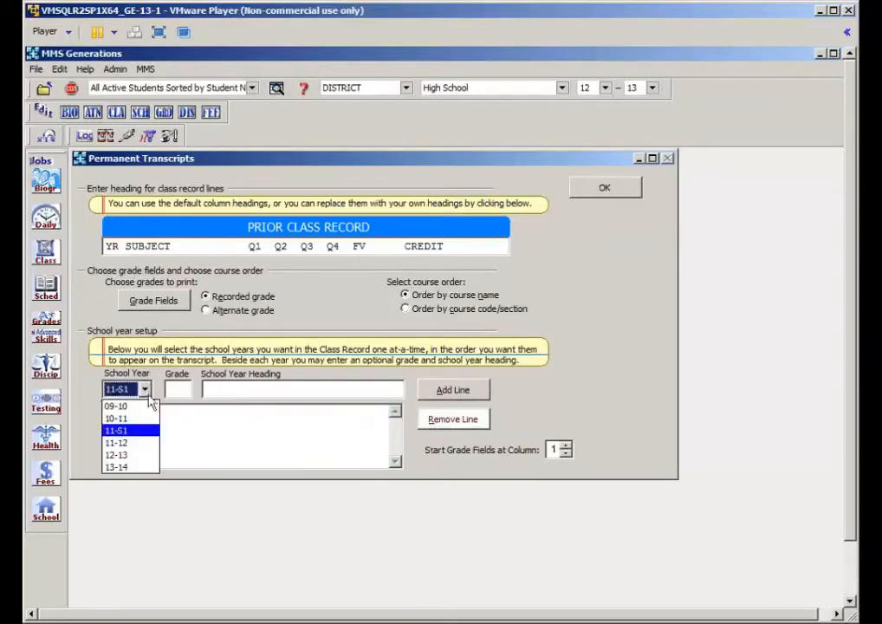
pyautogui.click(139, 405)
pyautogui.click(221, 392)
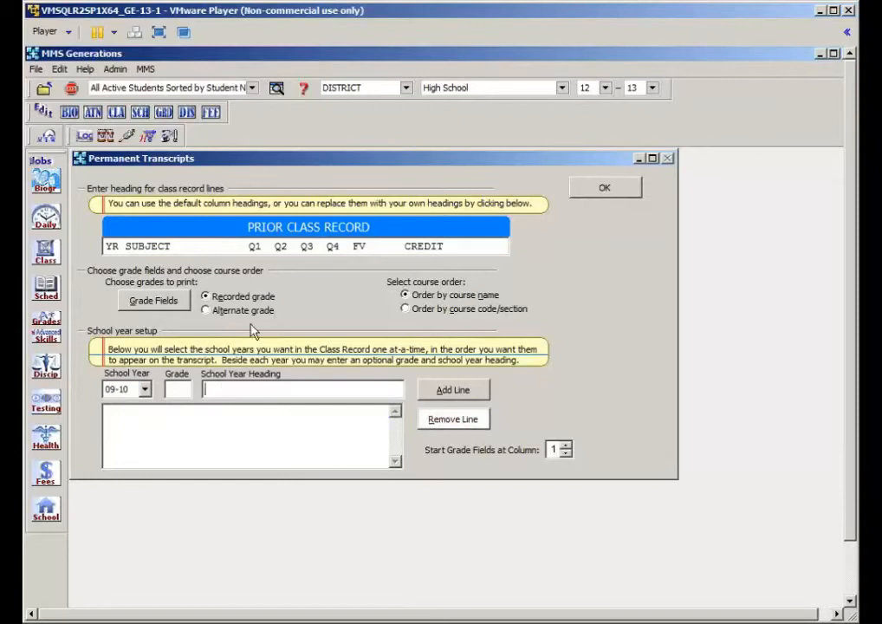
pyautogui.write('------ 2009-2010 --------')
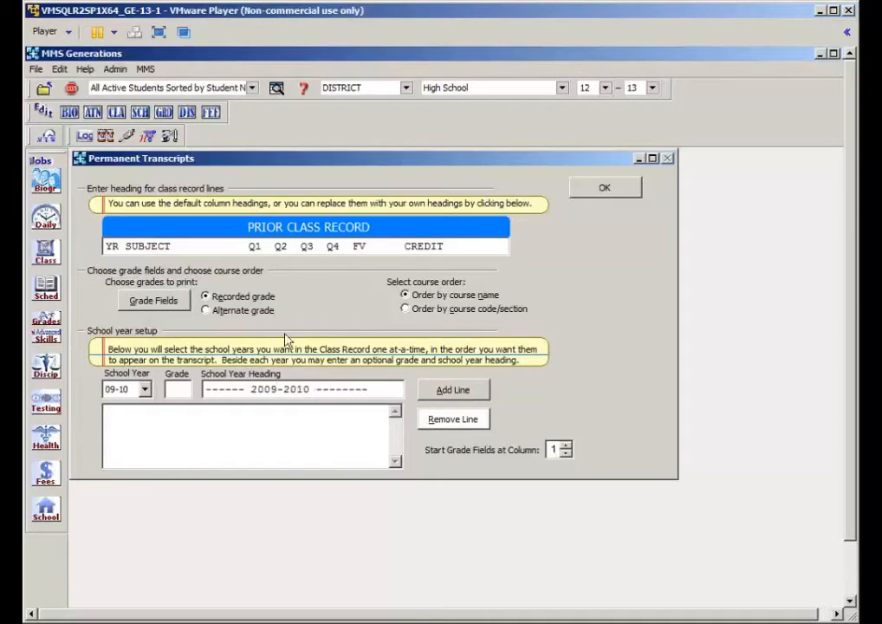
pyautogui.click(462, 390)
# - Add a line for school year 10-11 with the heading "------ 2010-2011 --------"
pyautogui.click(145, 389)
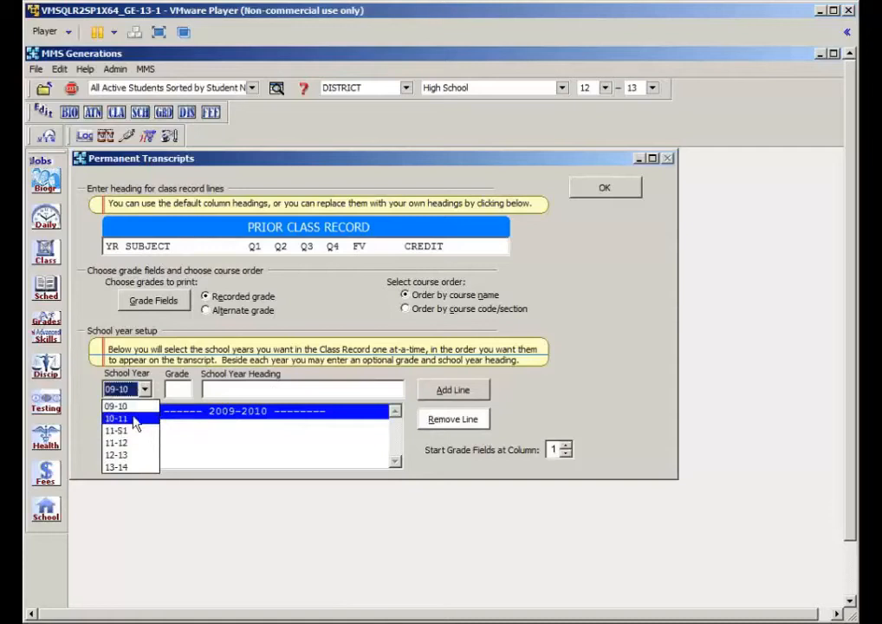
pyautogui.click(128, 417)
pyautogui.click(218, 390)
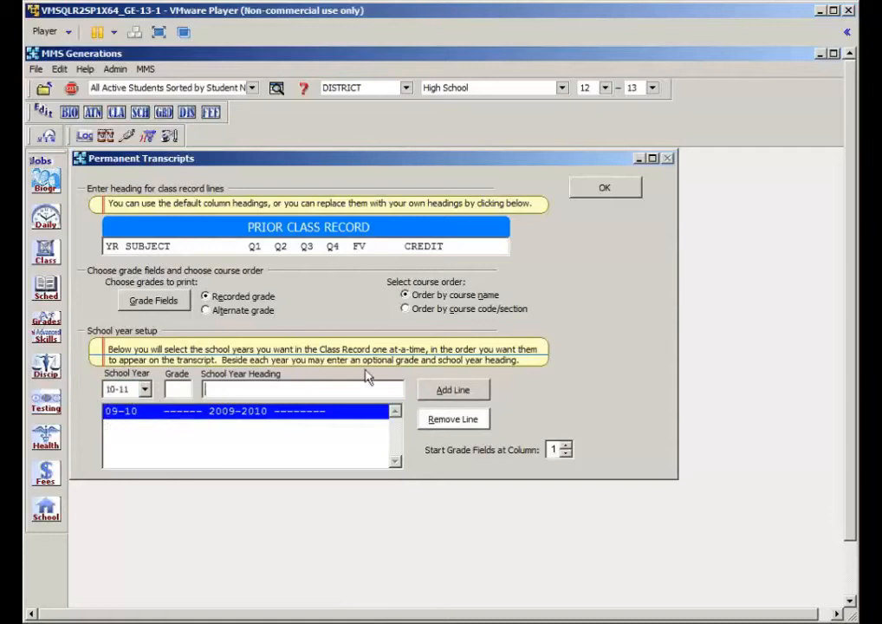
pyautogui.write('------ 2010-2011 --------')
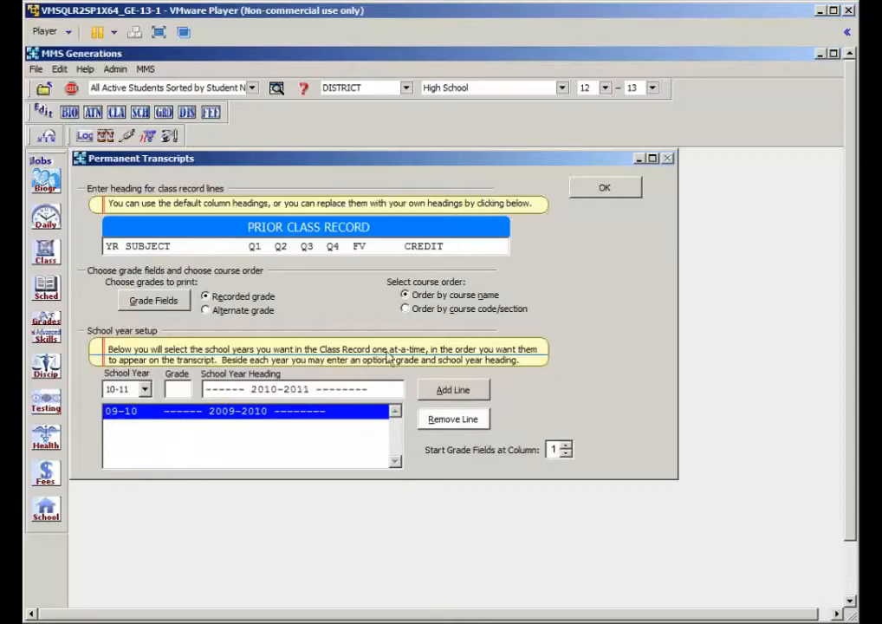
pyautogui.click(433, 390)
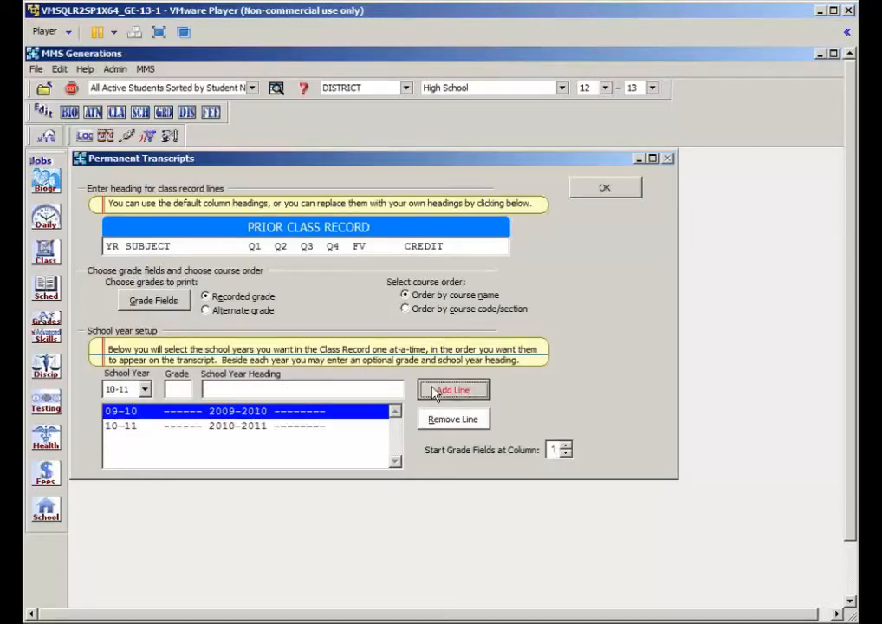
# - Add a line for school year 11-12 with the heading "------ 2011-2012 --------"
pyautogui.click(122, 389)
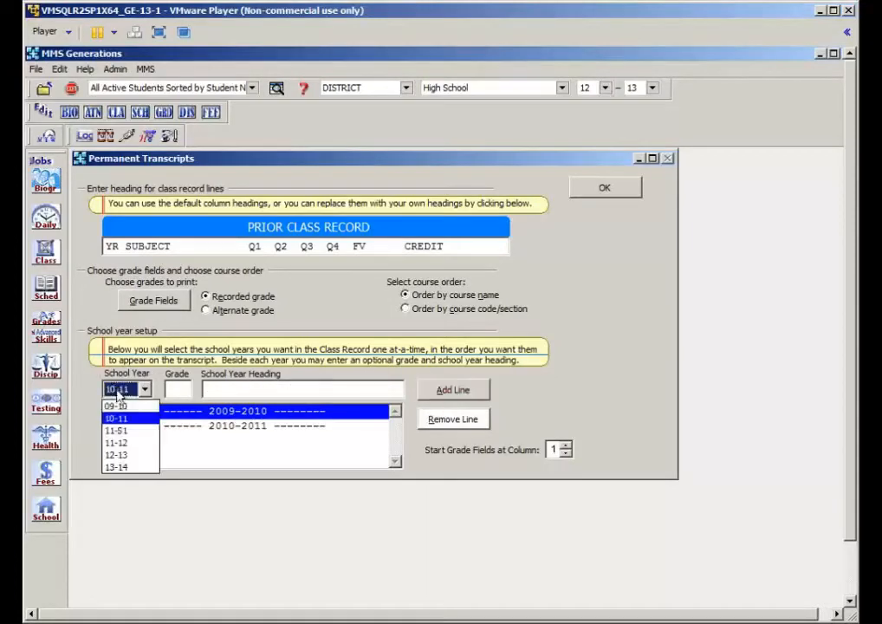
pyautogui.click(127, 445)
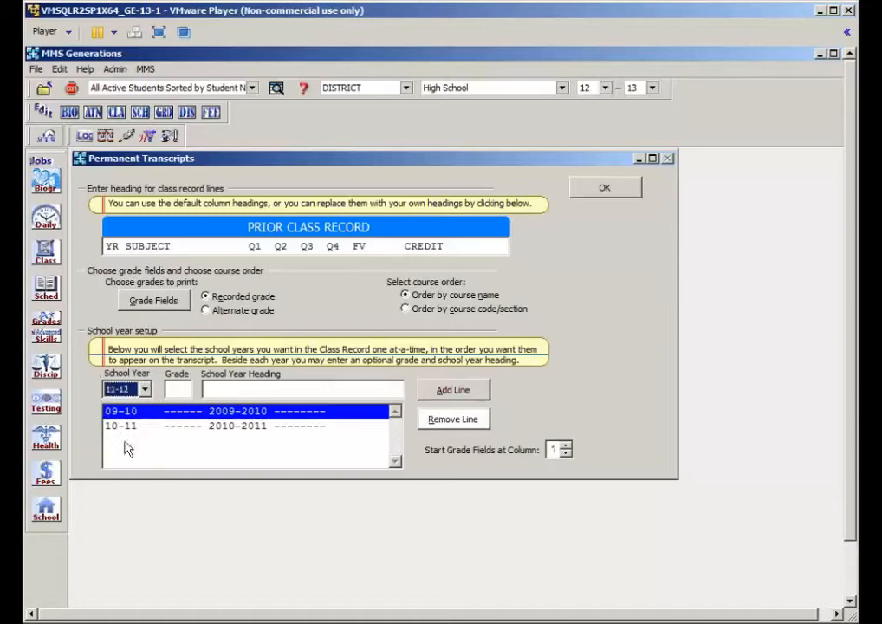
pyautogui.click(229, 390)
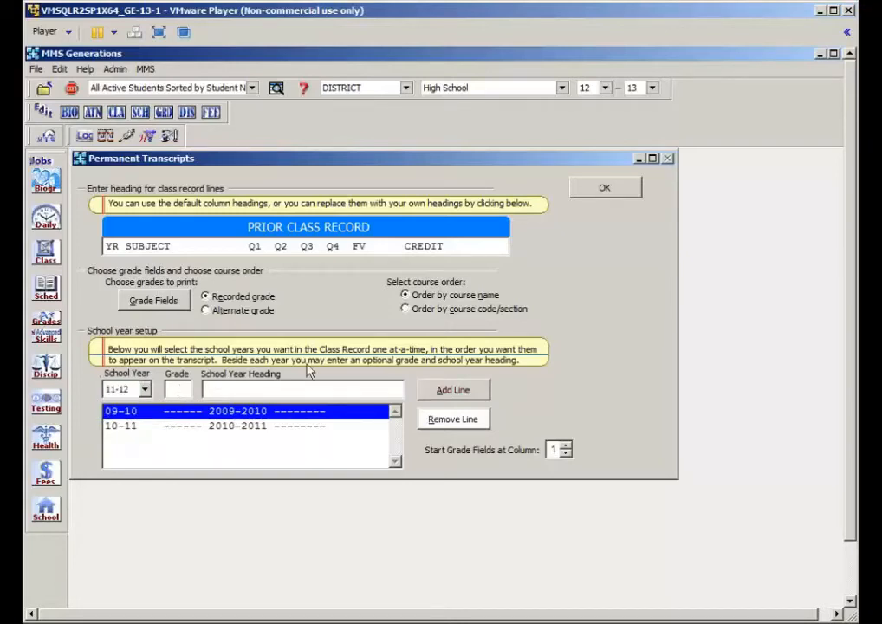
pyautogui.write('------ 2011-2012 --------')
pyautogui.click(446, 389)
# - Add a line for the summer session 11-S1 with the heading "---- 2011-2012 Summer ----"
pyautogui.click(140, 390)
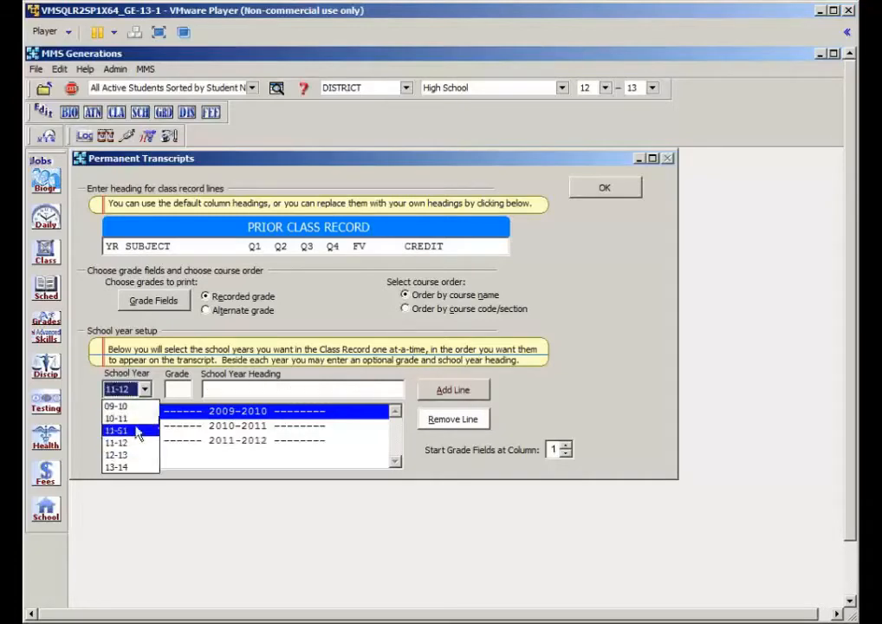
pyautogui.click(116, 431)
pyautogui.click(208, 389)
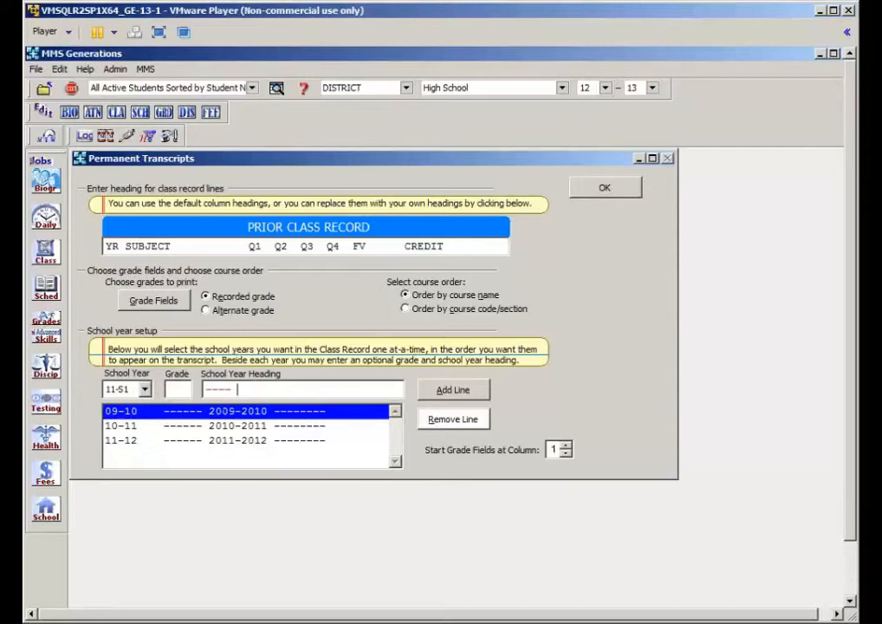
pyautogui.write('---- 2011-2012 Summer')
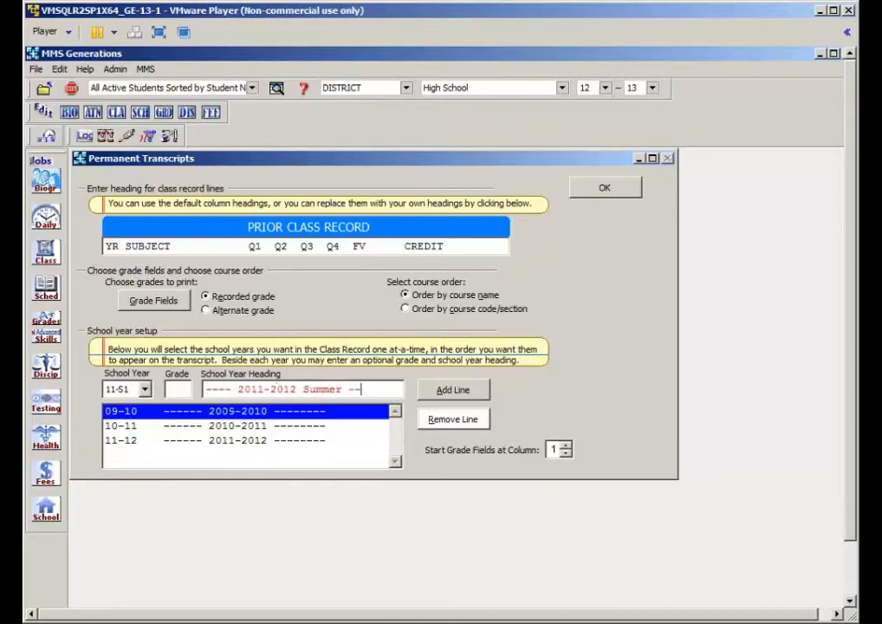
pyautogui.write(' ----')
pyautogui.click(447, 389)
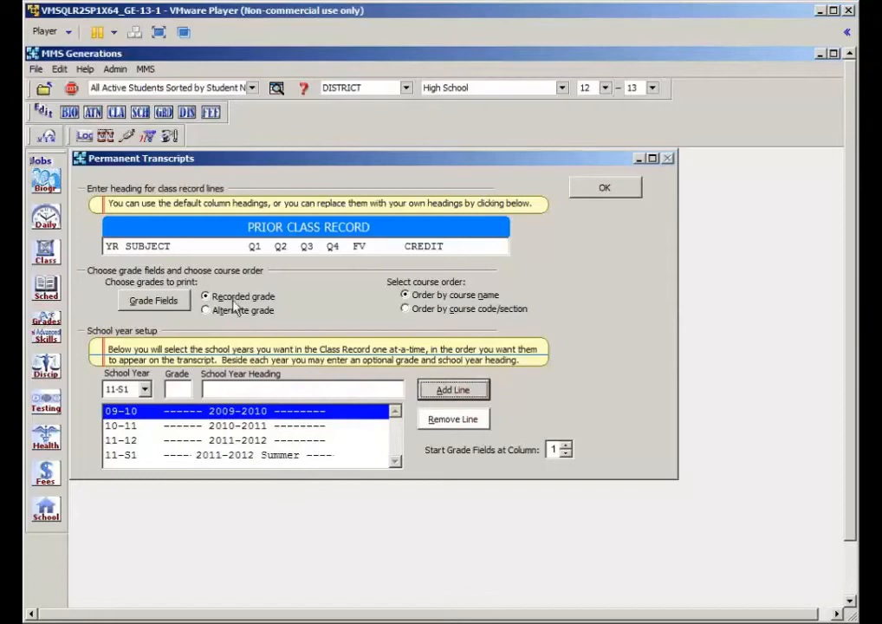
# - Review the grade fields selected for the class record, and accept the transcript form setup
pyautogui.click(153, 300)
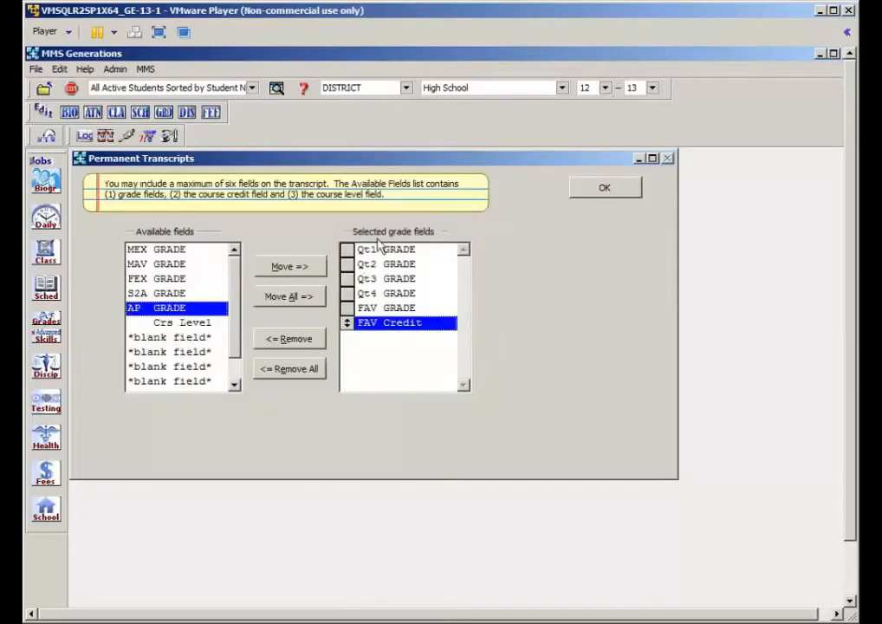
pyautogui.click(573, 195)
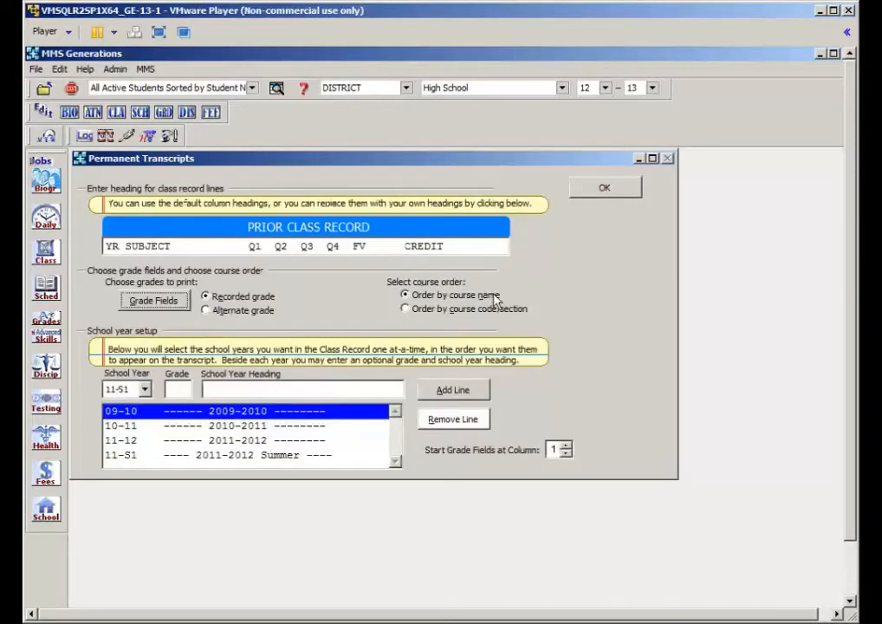
pyautogui.click(607, 200)
pyautogui.click(604, 191)
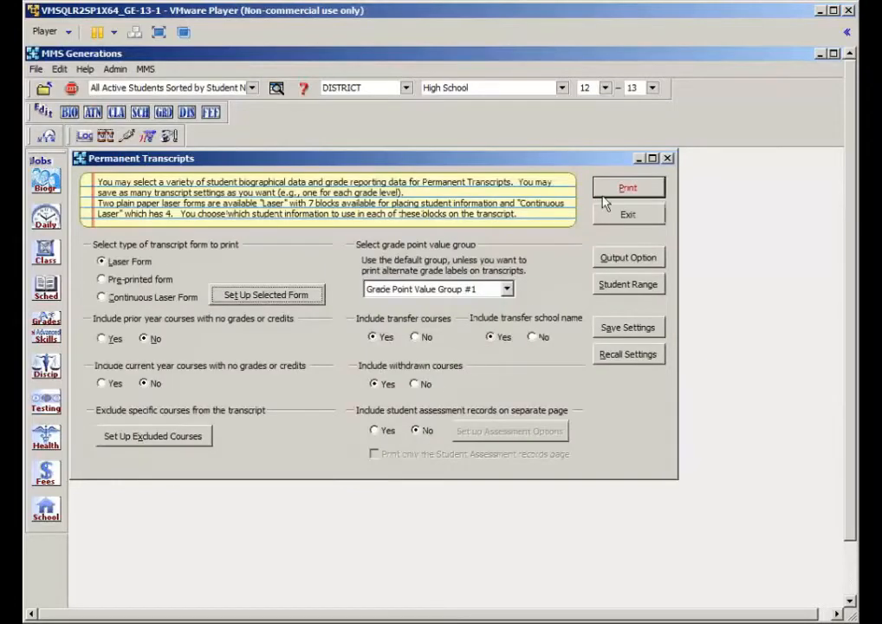
# - Preview the permanent transcripts, examine the school year headings in both students' class records, and close the preview
pyautogui.click(627, 187)
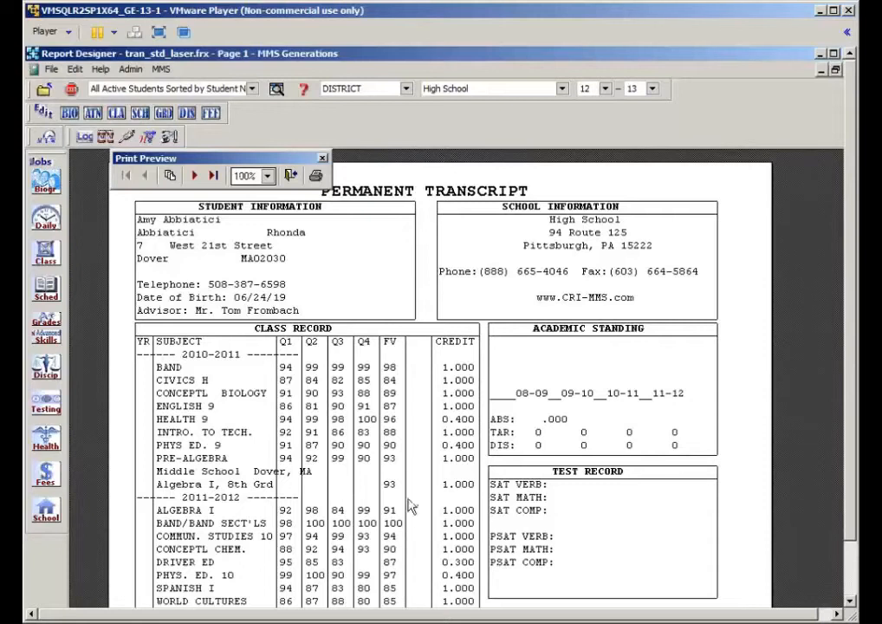
pyautogui.scroll(-3, 399, 472)
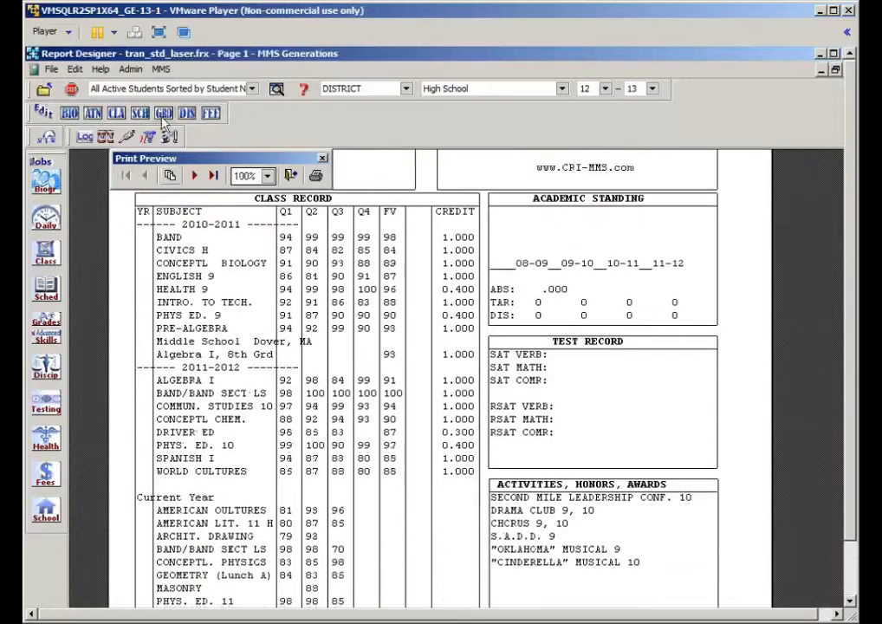
pyautogui.click(194, 177)
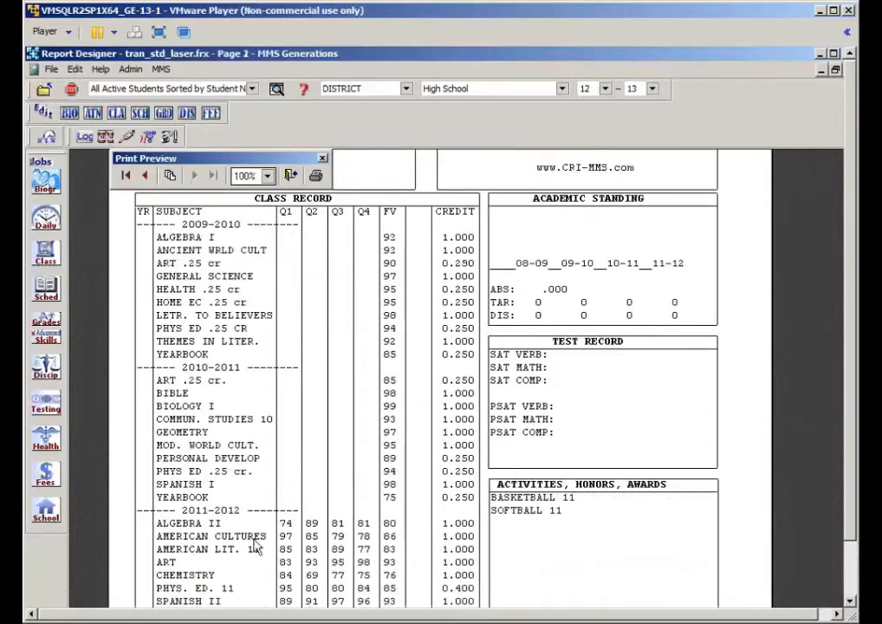
pyautogui.click(292, 175)
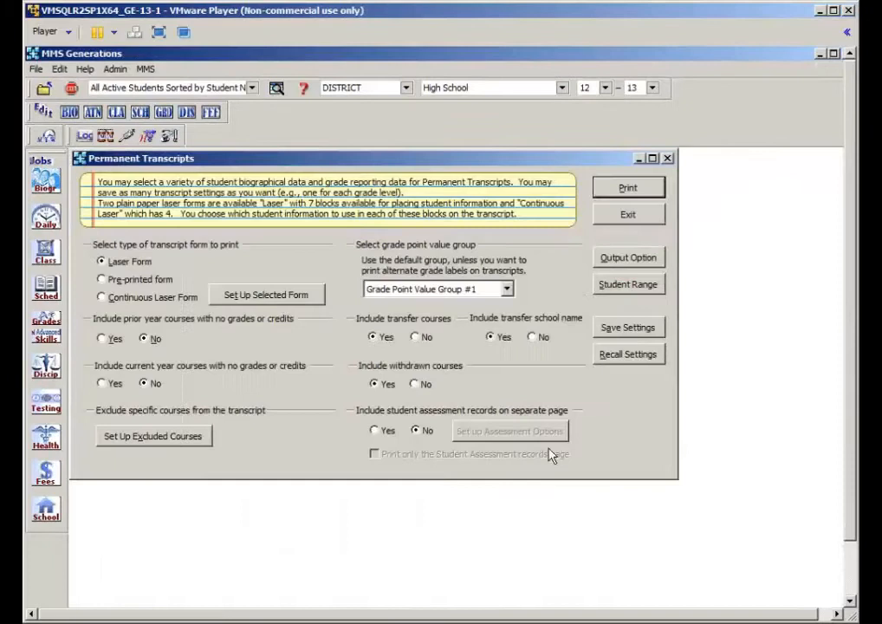
# - Add the fifteenth student in the list to the transcript student range
pyautogui.click(629, 284)
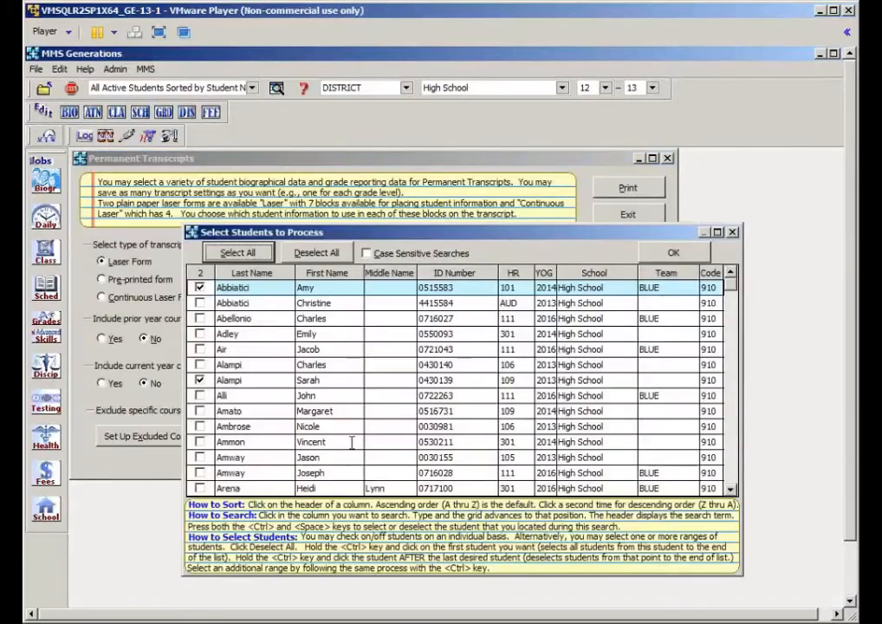
pyautogui.click(733, 472)
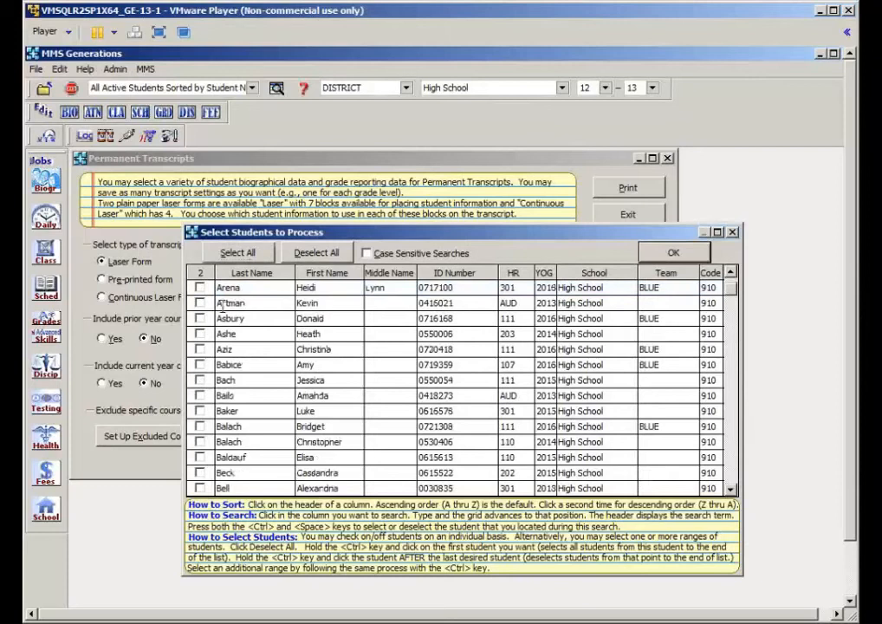
pyautogui.click(201, 305)
pyautogui.click(697, 257)
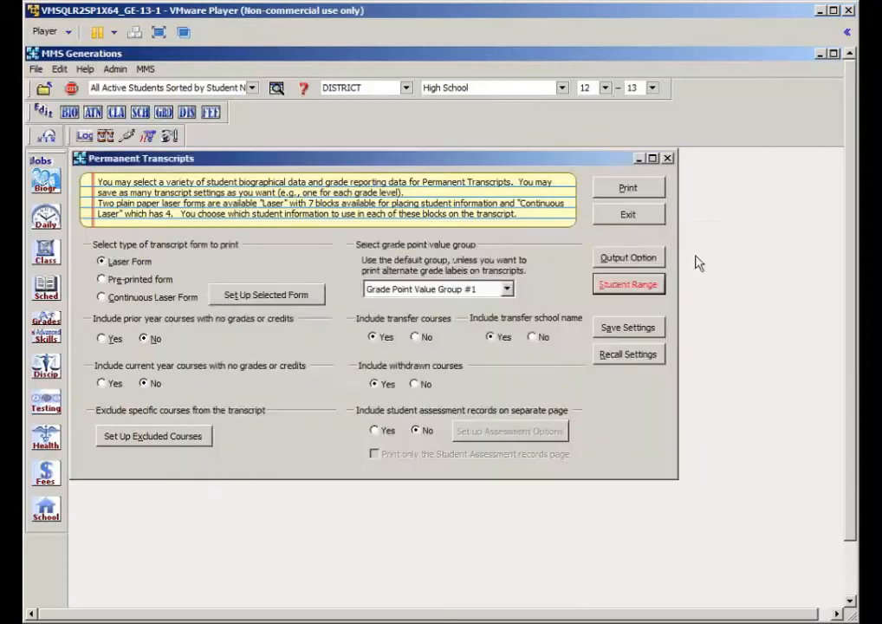
# - Preview the permanent transcripts, examine the summer 2011-2012 section in the third student's class record, and exit the transcript job
pyautogui.click(630, 195)
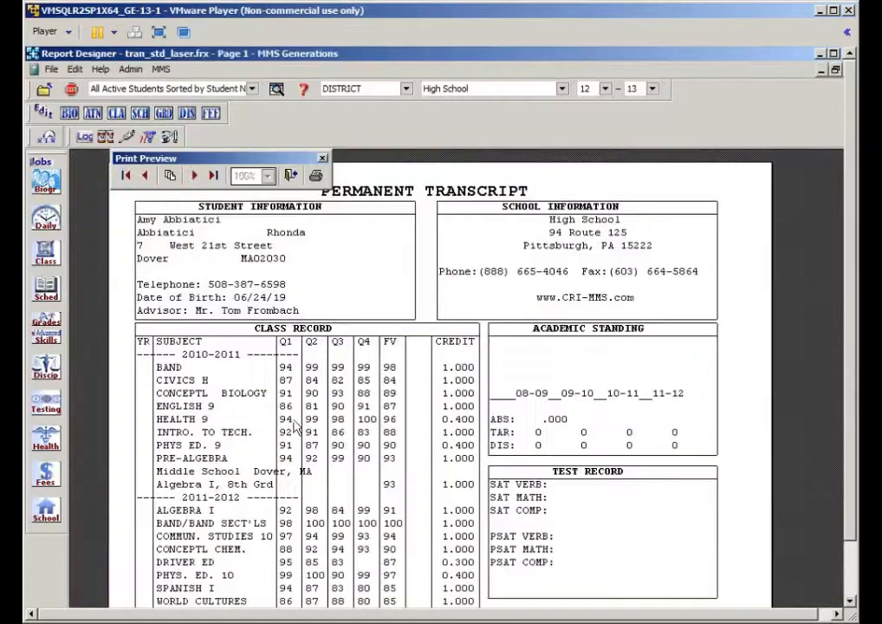
pyautogui.click(196, 176)
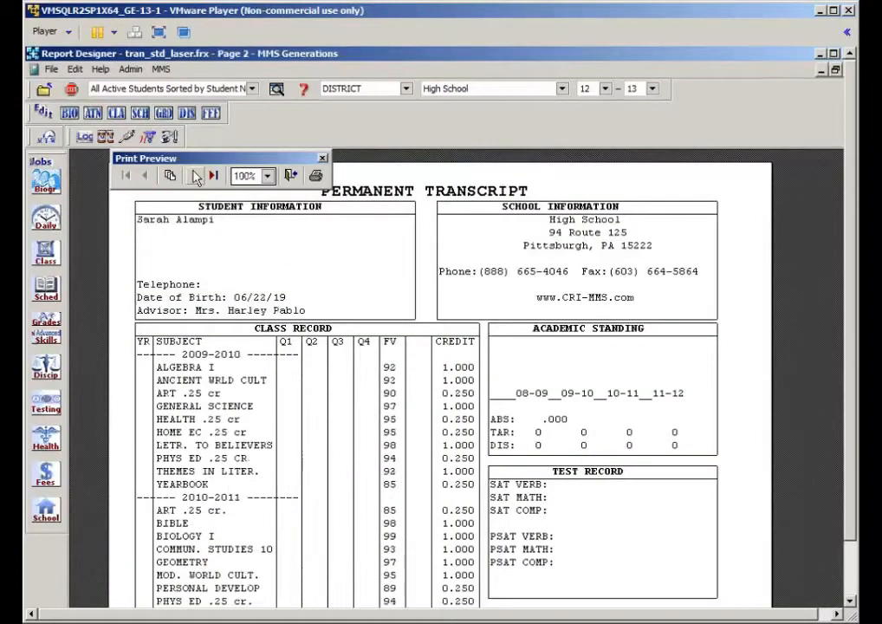
pyautogui.click(196, 176)
pyautogui.scroll(-5, 399, 347)
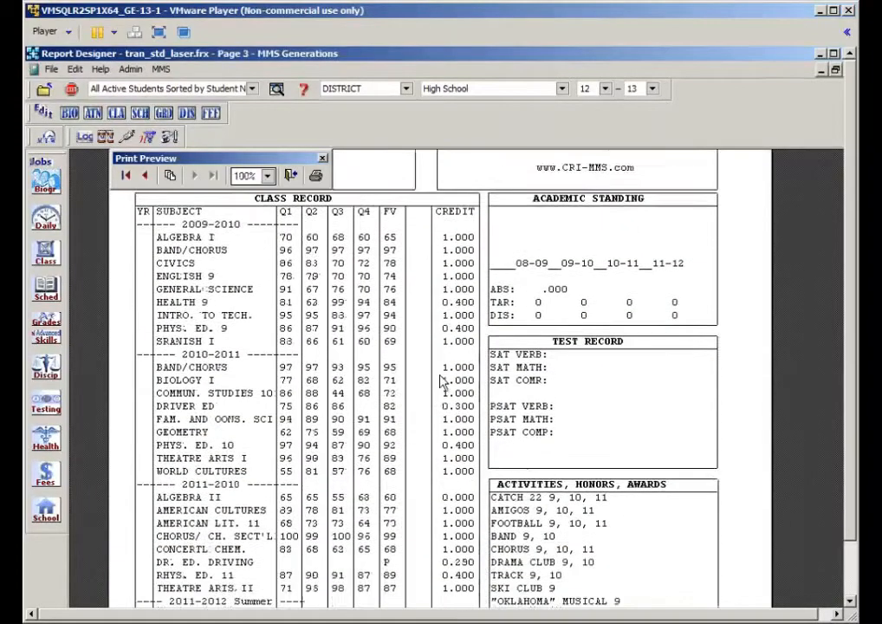
pyautogui.scroll(-2, 466, 379)
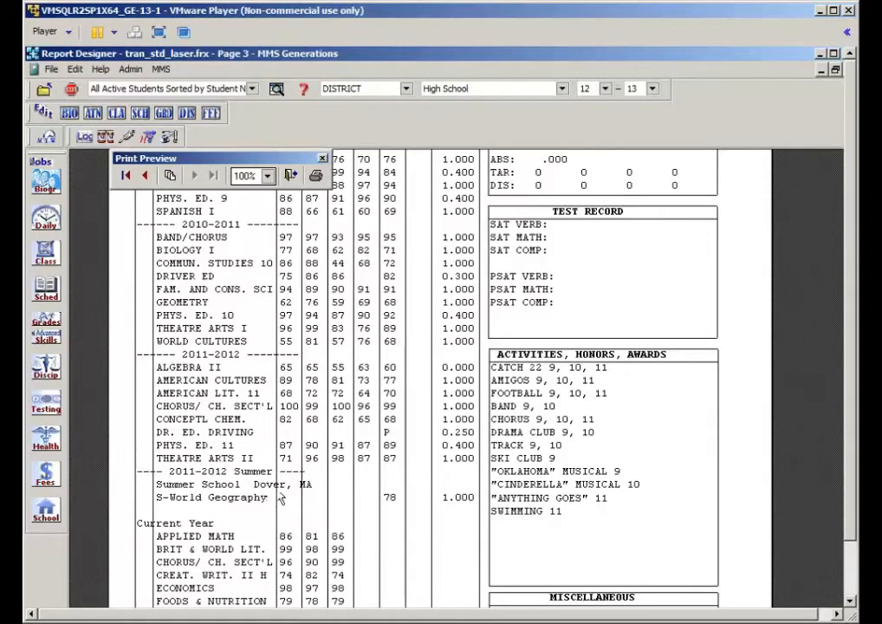
pyautogui.click(295, 177)
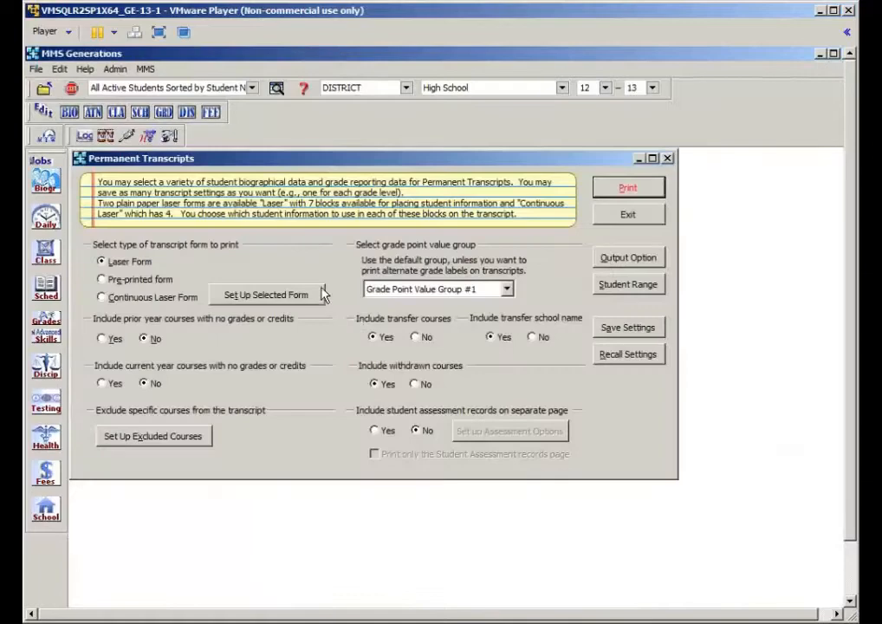
pyautogui.click(607, 222)
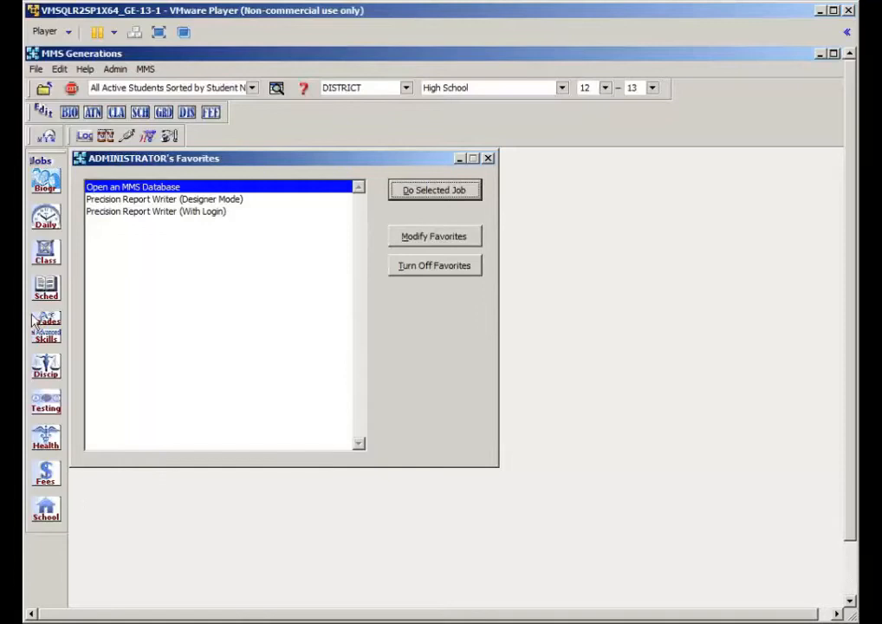
# - Review the course catalog with transfer courses included, checking the last courses and the Transfer Course column, and exit the catalog
pyautogui.click(46, 510)
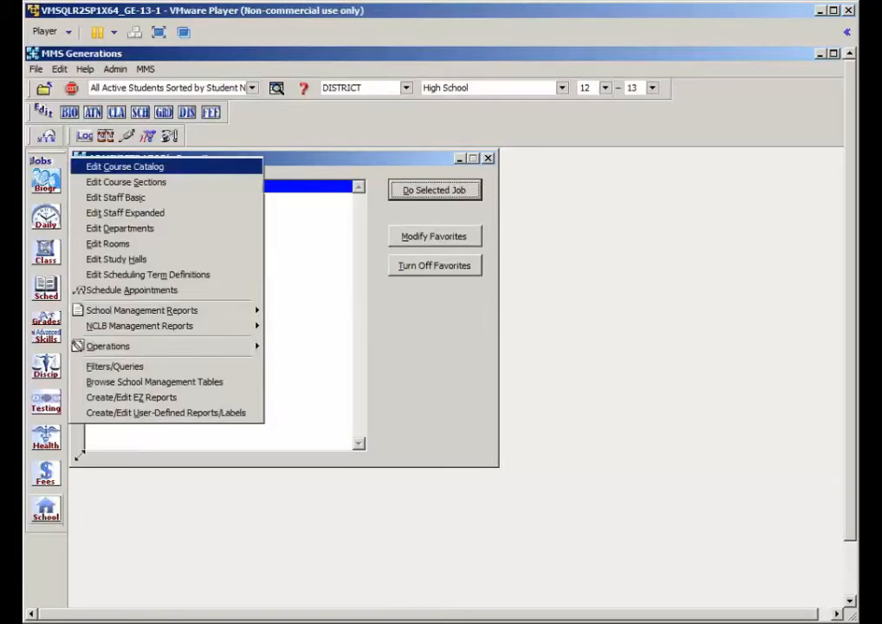
pyautogui.click(116, 169)
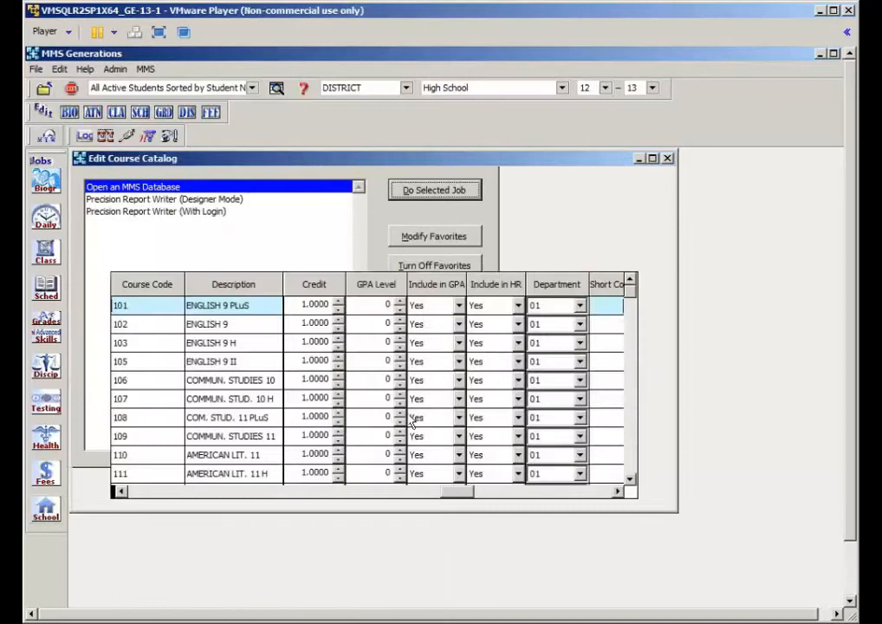
pyautogui.click(484, 263)
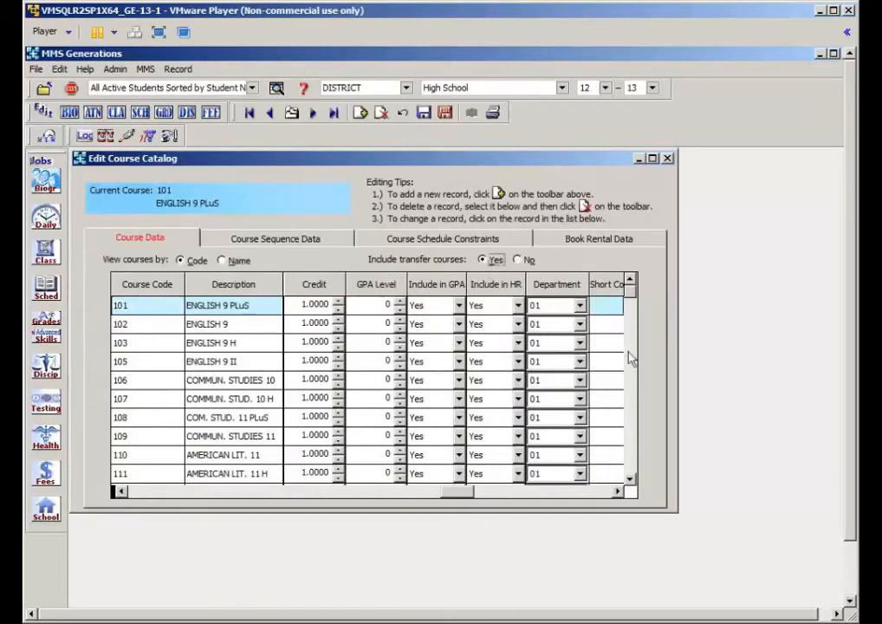
pyautogui.moveTo(634, 305); pyautogui.dragTo(643, 491)
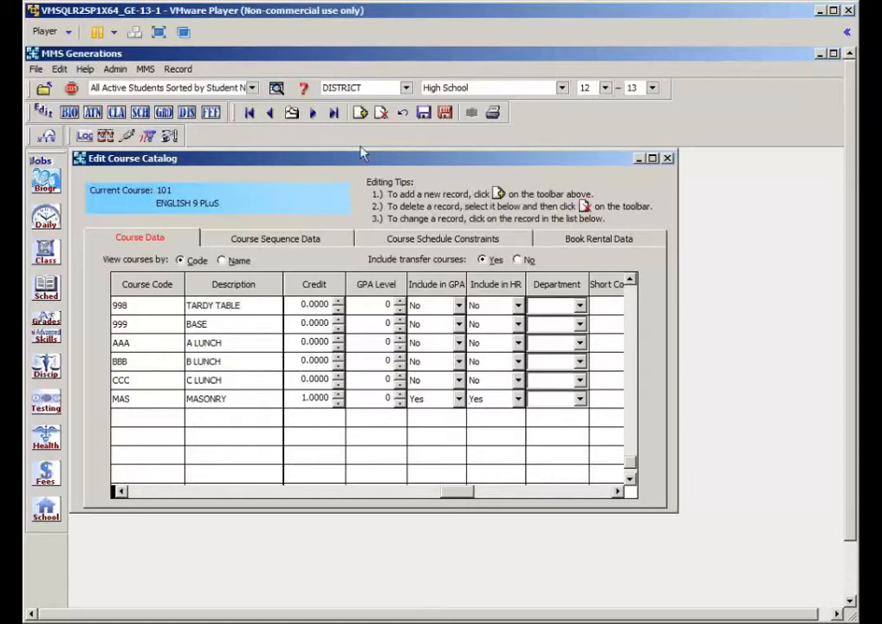
pyautogui.click(484, 491)
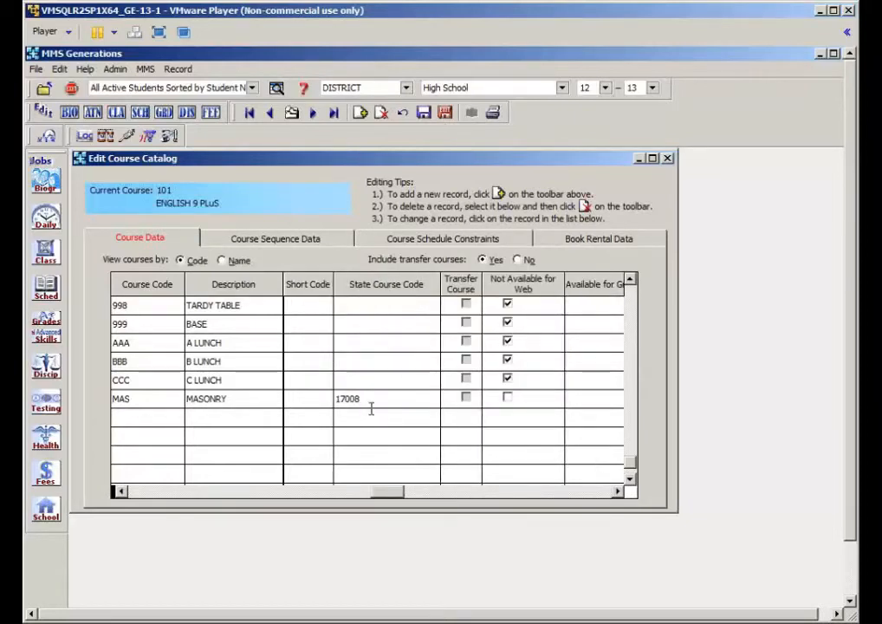
pyautogui.click(445, 114)
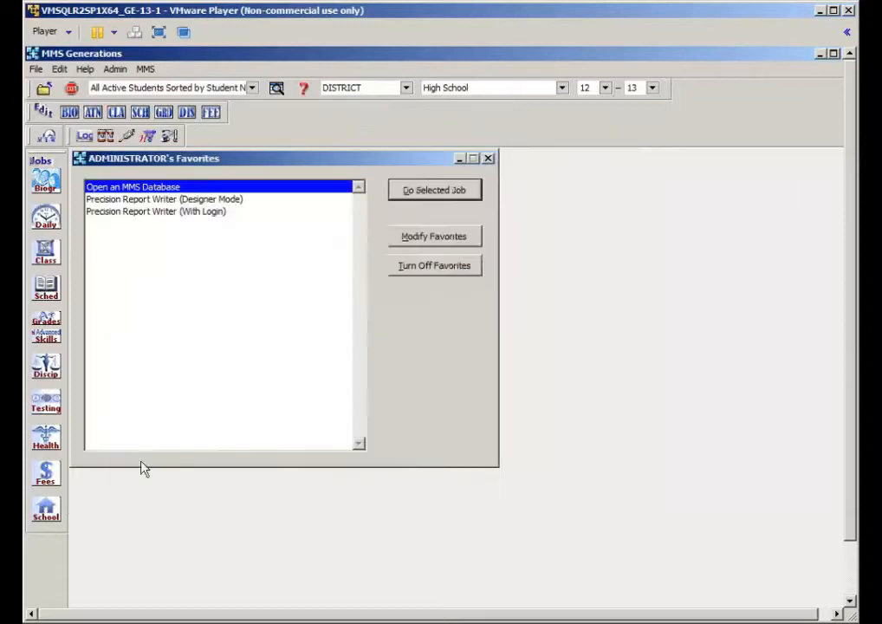
# - Open the grade schemes for editing and add a grade storage bin with the code SUM
pyautogui.click(46, 513)
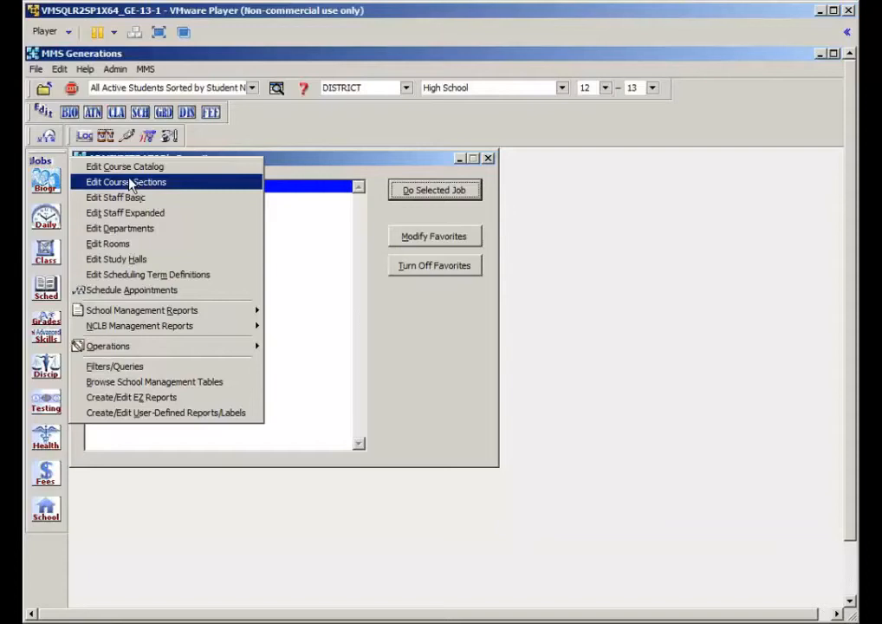
pyautogui.click(39, 328)
pyautogui.click(44, 327)
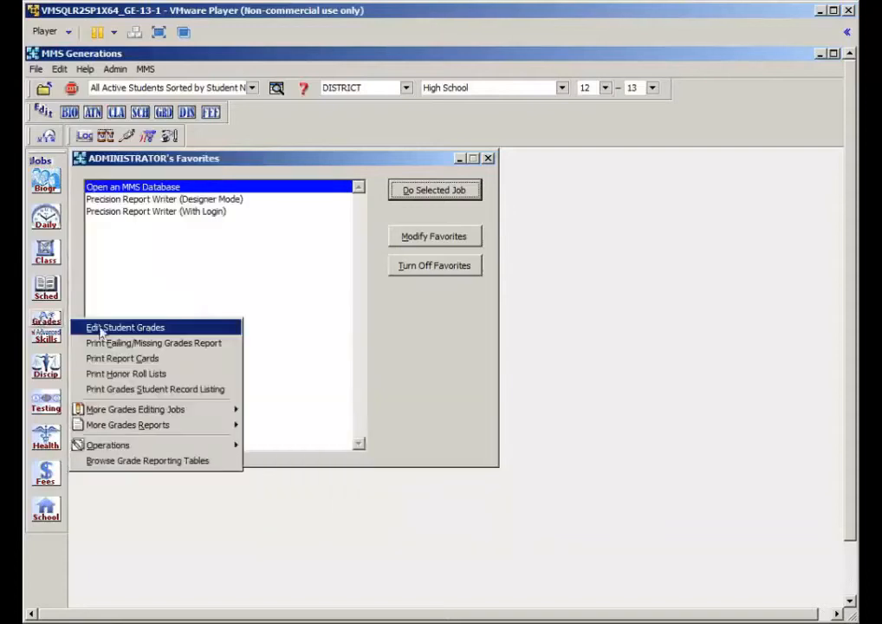
pyautogui.moveTo(213, 415)
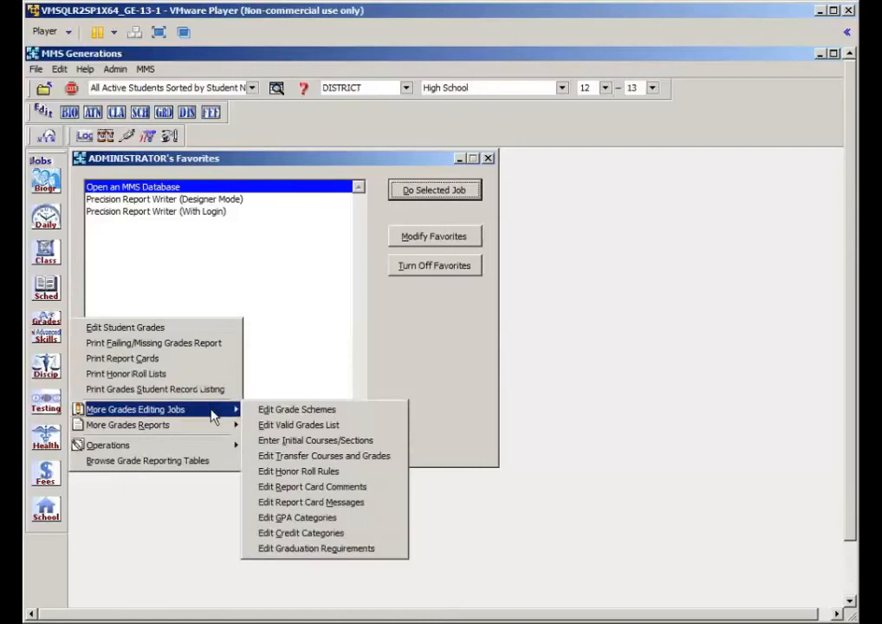
pyautogui.click(265, 418)
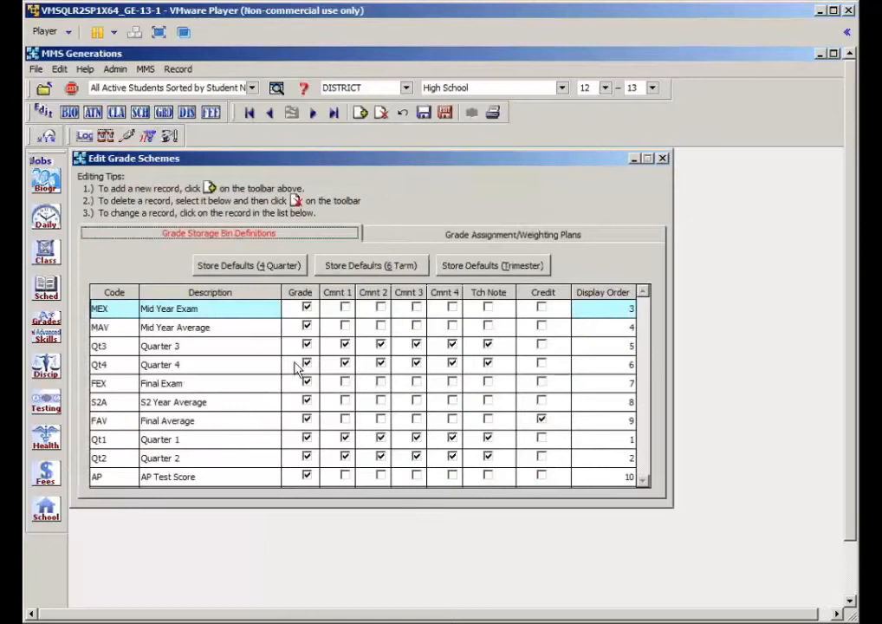
pyautogui.click(361, 112)
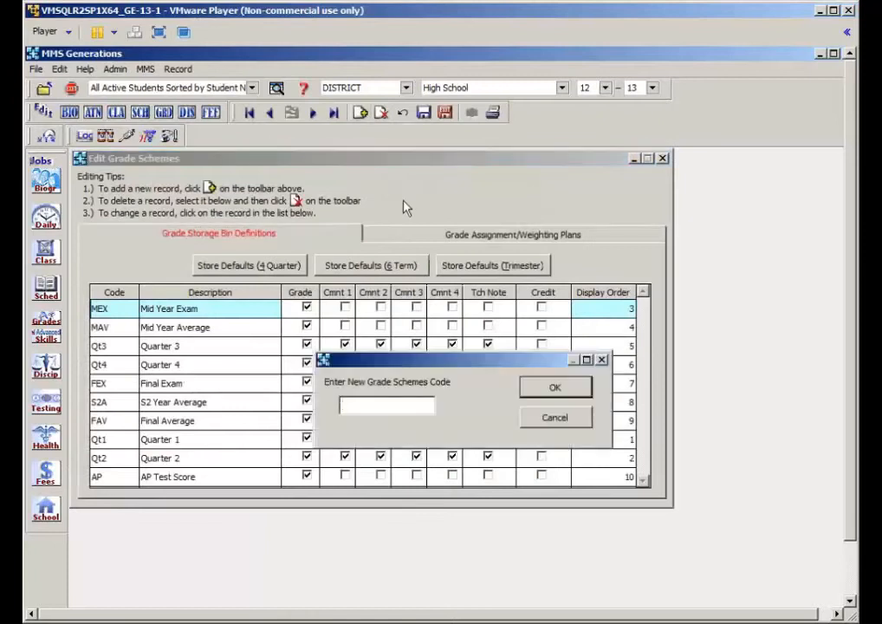
pyautogui.write('SUM')
pyautogui.press('Return')
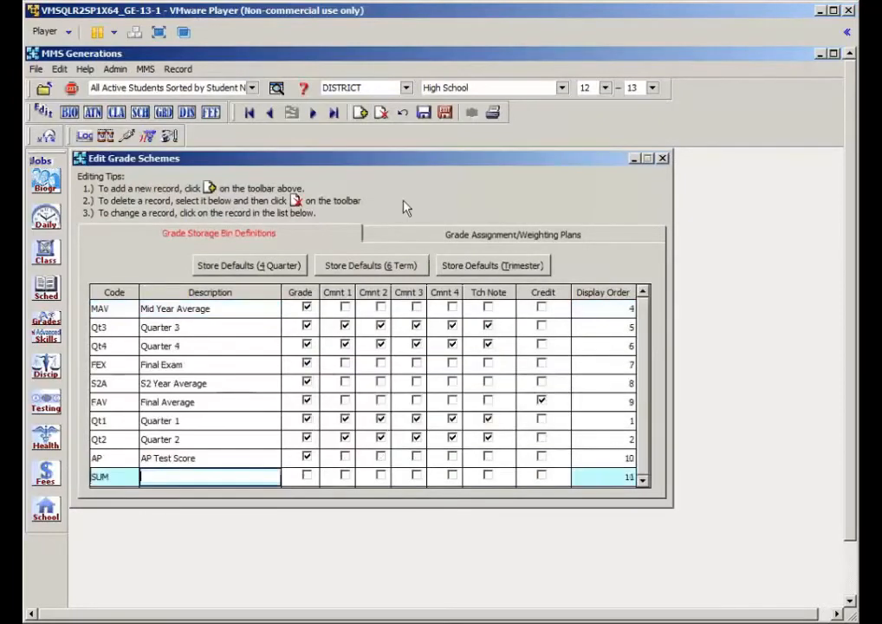
# - Describe the SUM storage bin as "Summer School Grade" and enable its Grade and Credit options
pyautogui.write('Summer School Grade')
pyautogui.press('Tab')
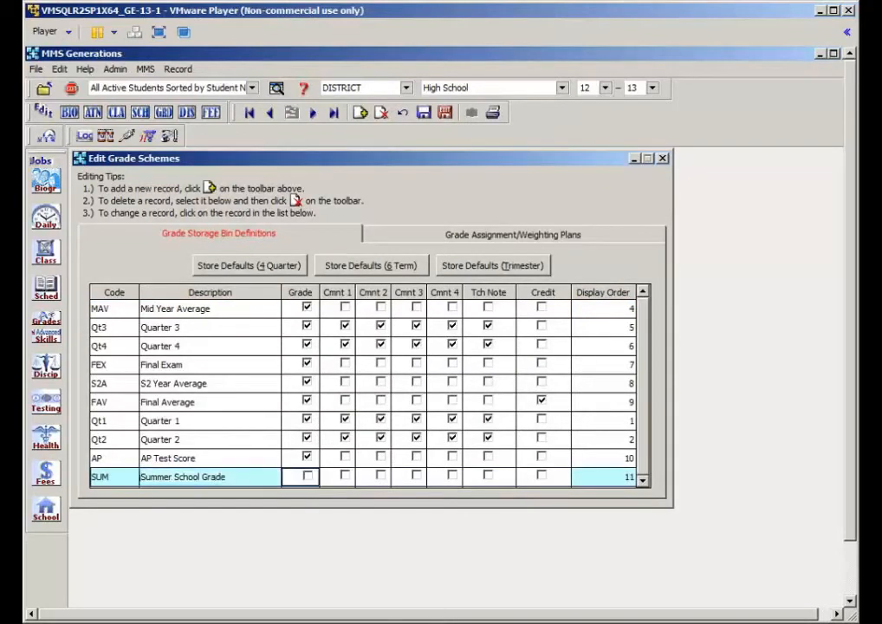
pyautogui.press('Tab')
pyautogui.press('Tab')
pyautogui.press('Tab')
pyautogui.press('Tab')
pyautogui.press('Tab')
pyautogui.press('Tab')
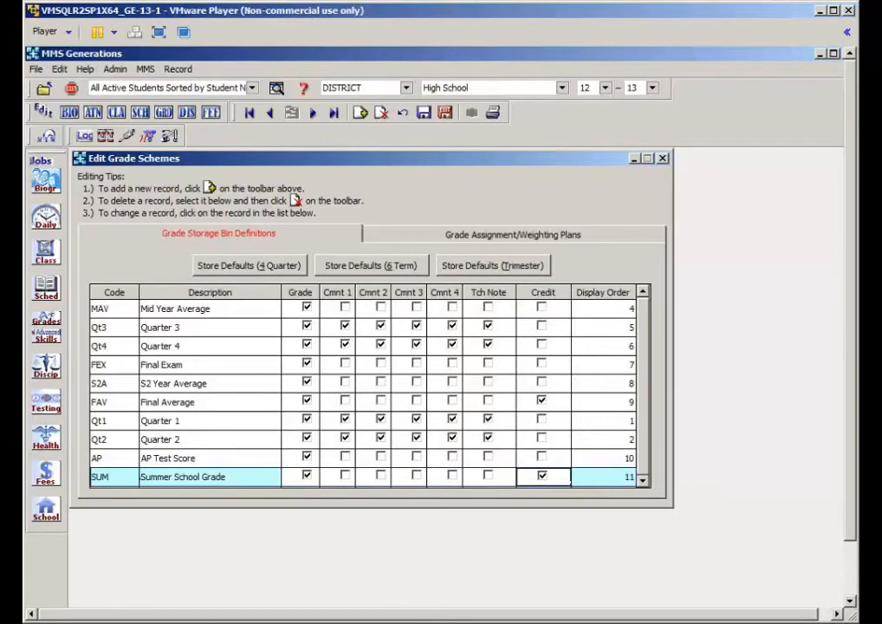
# - Add a grade assignment/weighting plan with the code SUM and the description "Summer School"
pyautogui.click(475, 241)
pyautogui.click(446, 420)
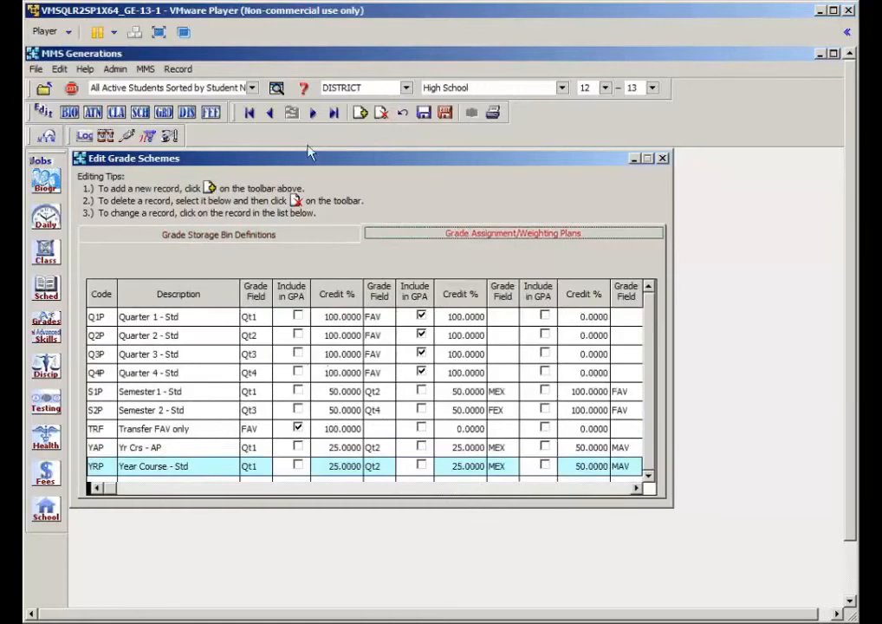
pyautogui.click(360, 112)
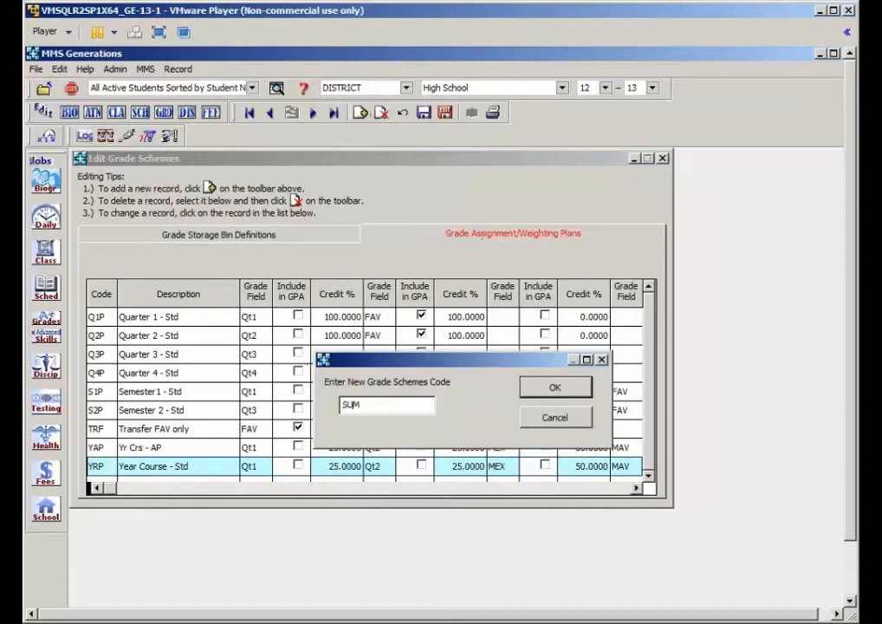
pyautogui.press('Return')
pyautogui.write('Summer')
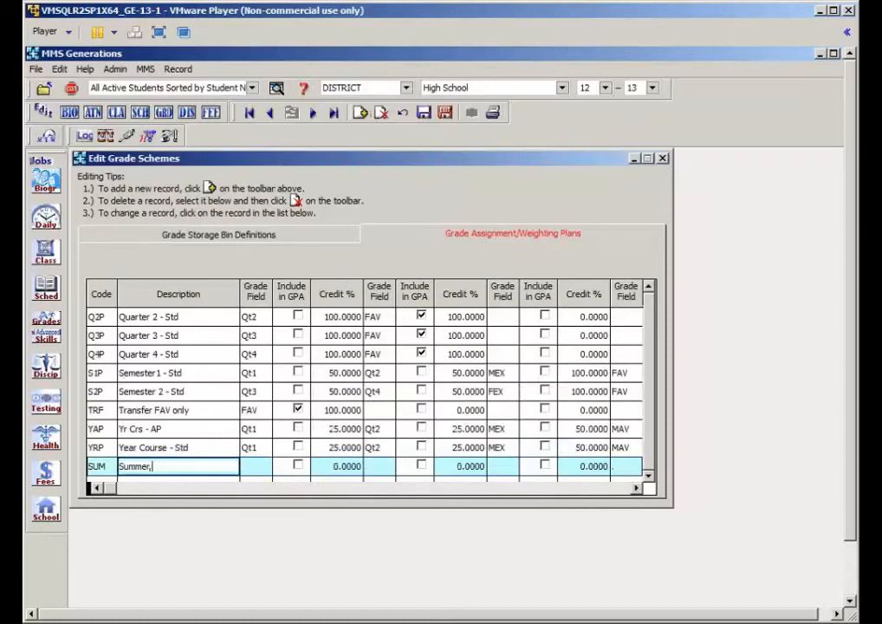
pyautogui.write(' School')
pyautogui.press('Tab')
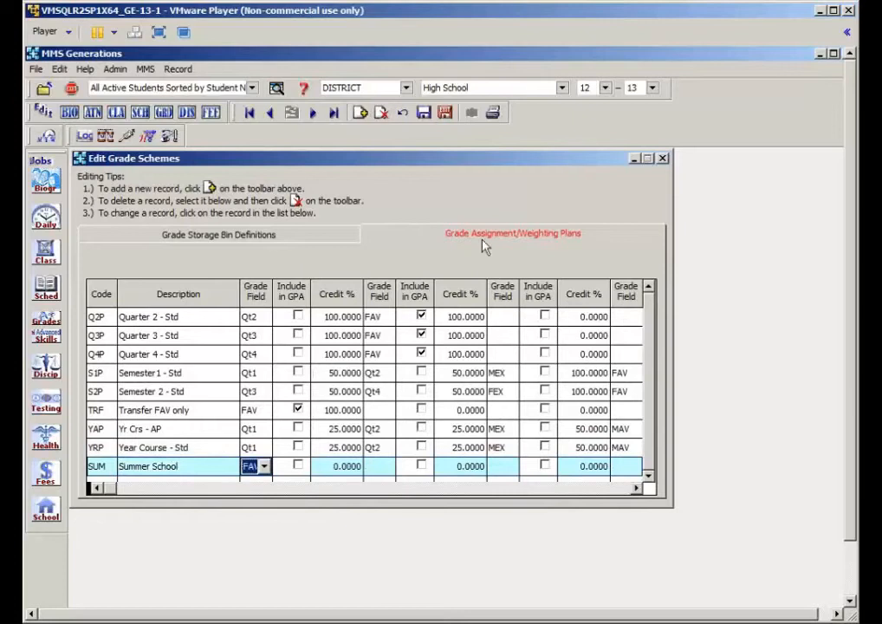
# - Assign the SUM grade field to the Summer School plan, include it in GPA at 100% credit, and save and close the grade schemes
pyautogui.press('s')
pyautogui.press('Tab')
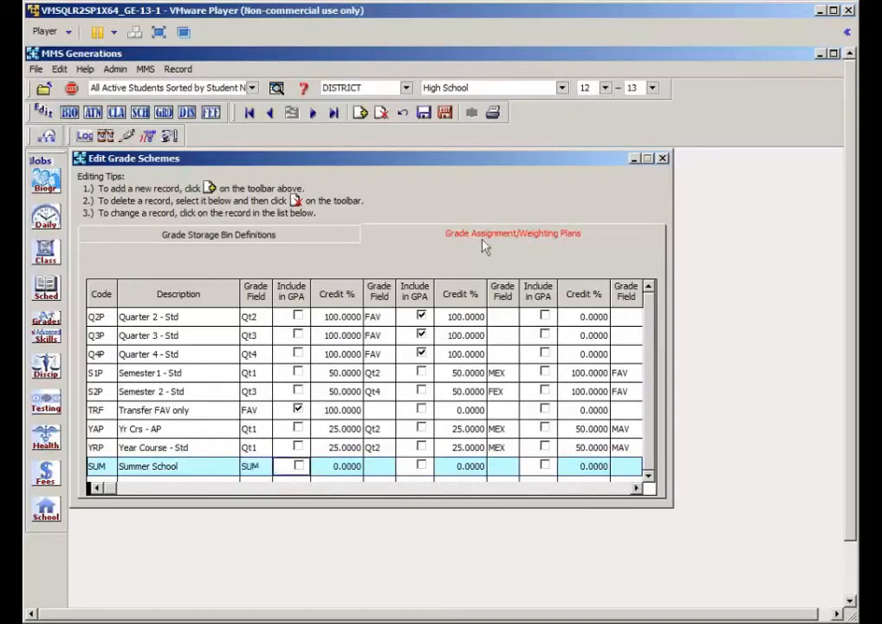
pyautogui.press('Tab')
pyautogui.write('100')
pyautogui.press('Tab')
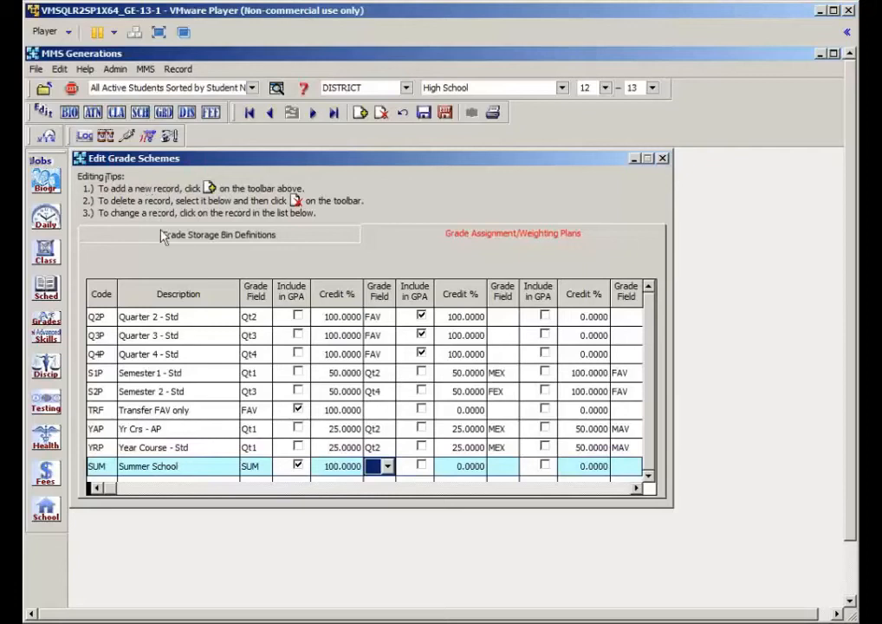
pyautogui.click(446, 118)
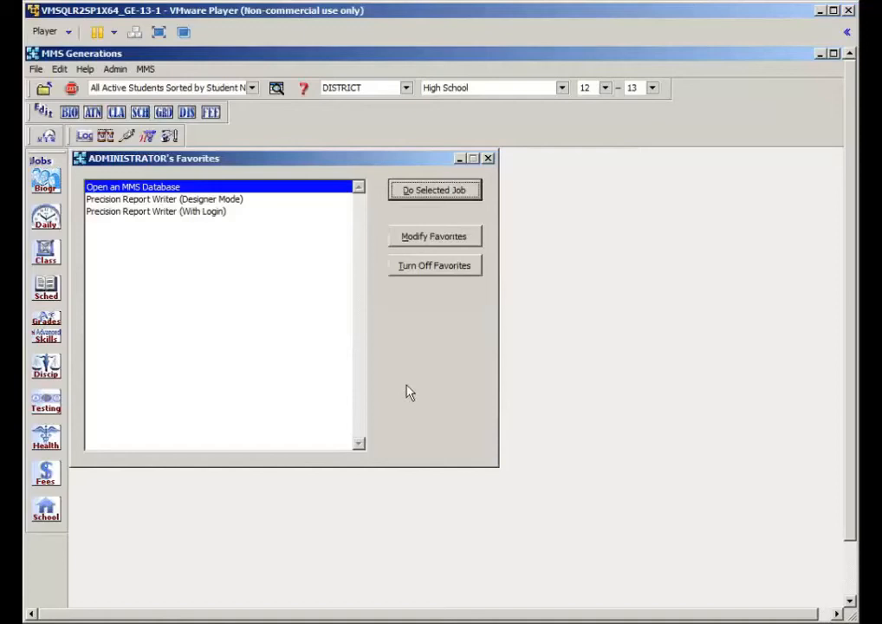
# - Open School Year Maintenance, choose Compare and Update Records, and bring the Course Catalog & Sequence Tables entry into view
pyautogui.click(604, 90)
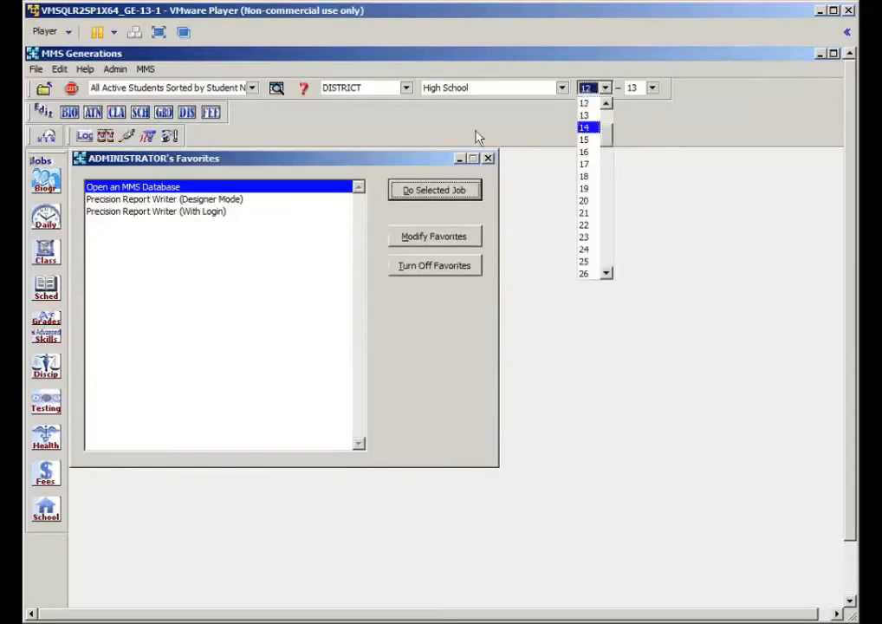
pyautogui.click(117, 73)
pyautogui.click(116, 73)
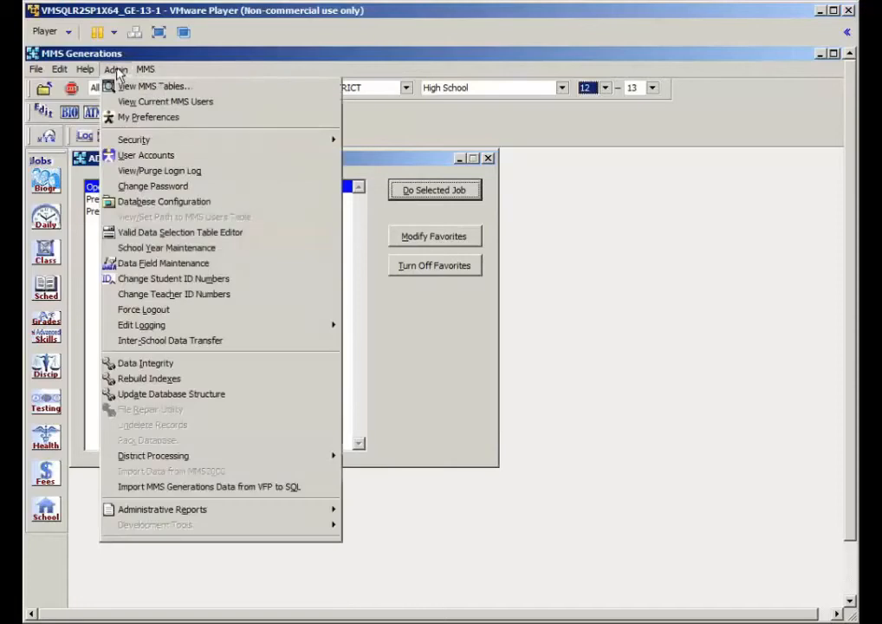
pyautogui.click(152, 248)
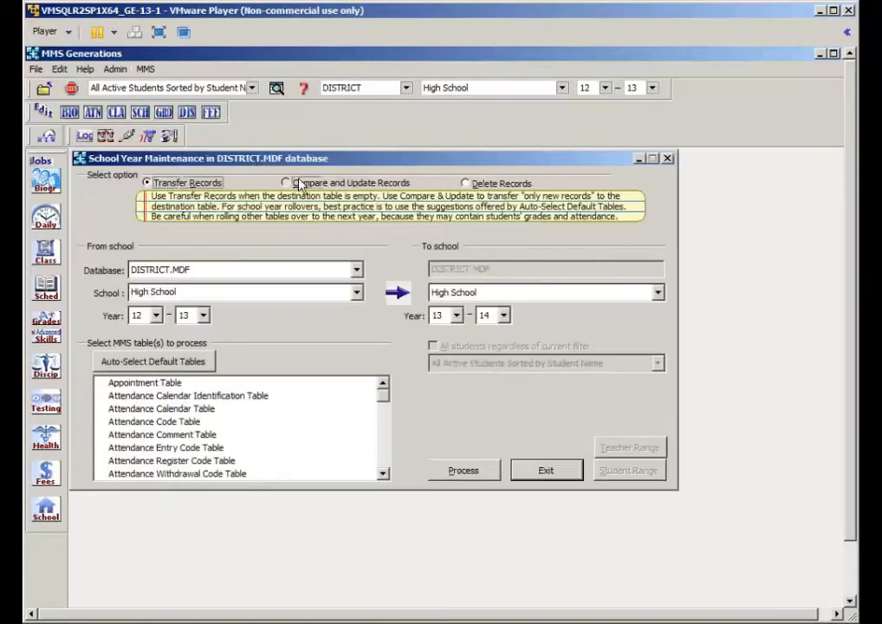
pyautogui.click(289, 182)
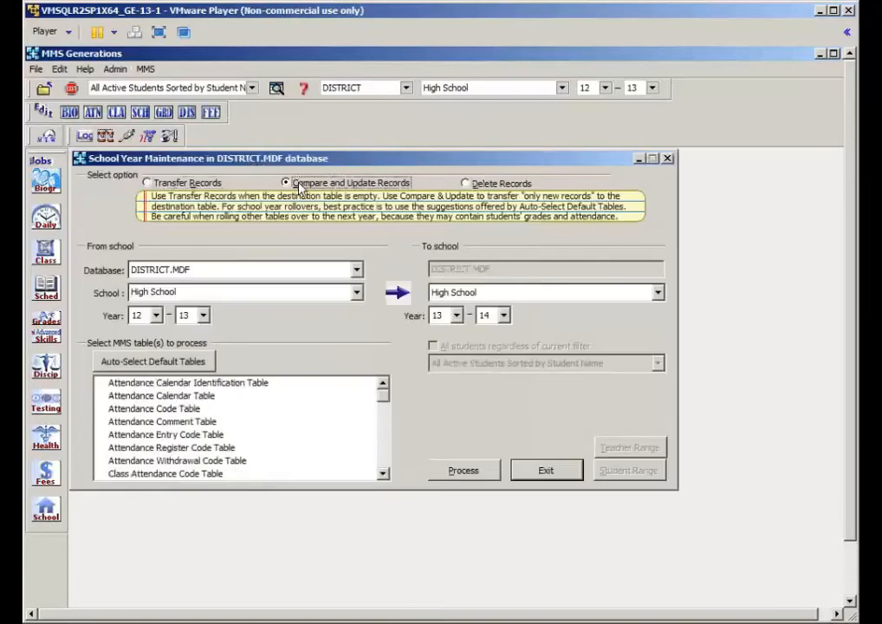
pyautogui.click(383, 443)
# - Set the source school year to 09-10 and the destination school year's start to 12
pyautogui.click(156, 316)
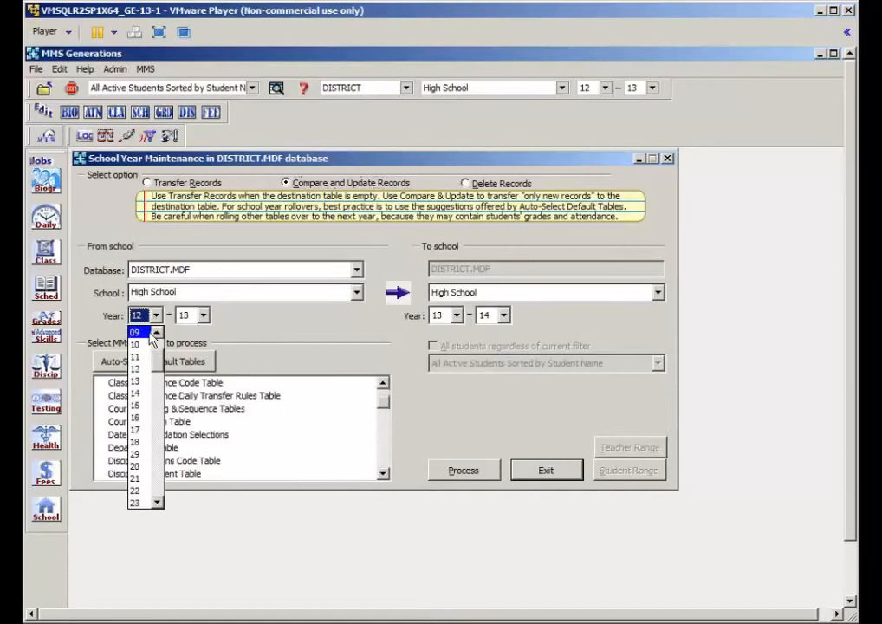
pyautogui.press('Escape')
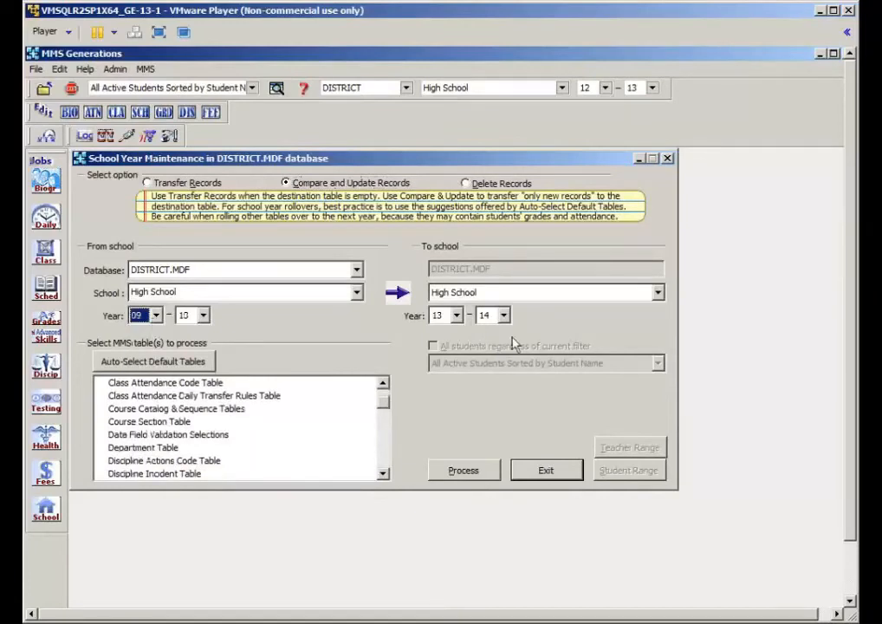
pyautogui.click(456, 315)
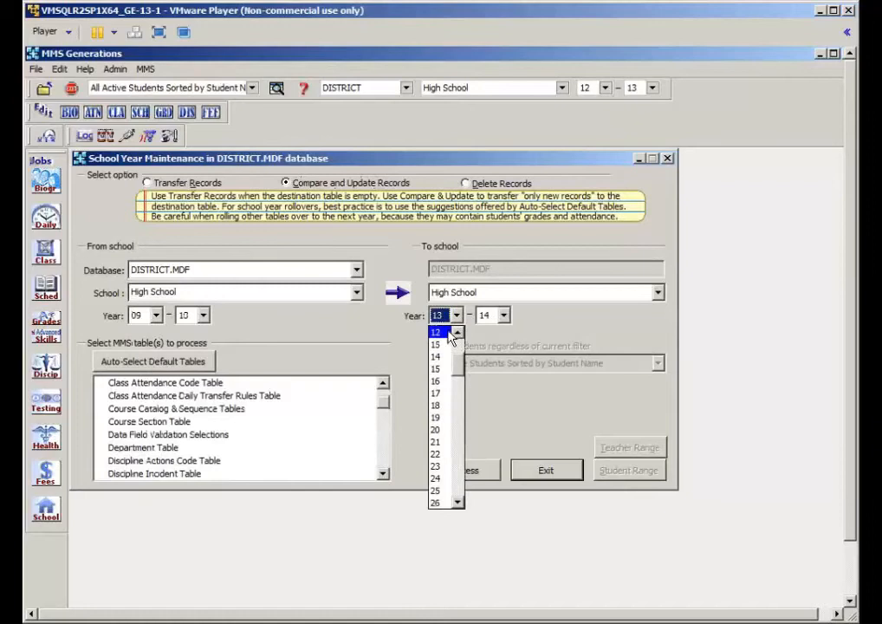
pyautogui.click(449, 333)
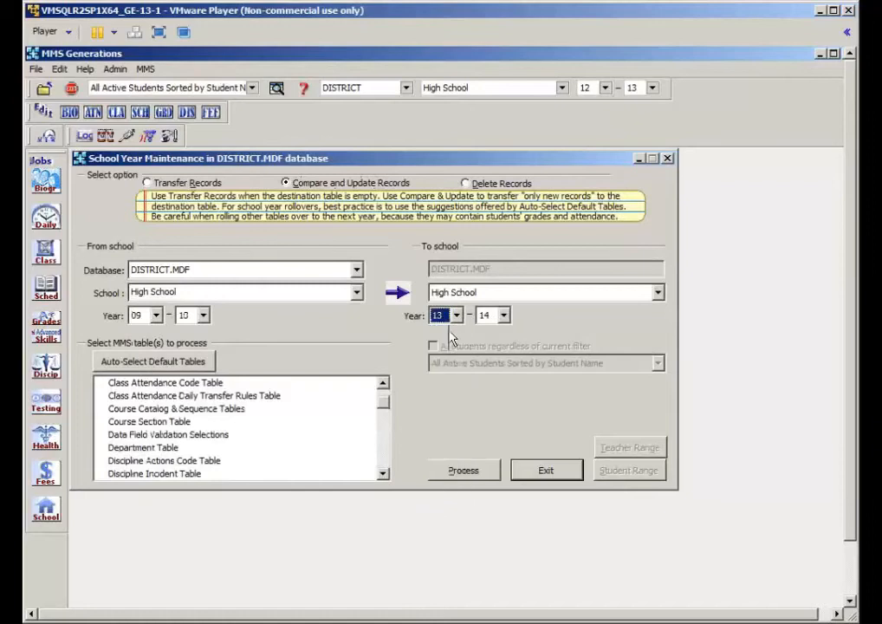
# - Select the Course Catalog & Sequence Tables and start comparing and updating them from 09-10 to 12-13, agreeing to proceed
pyautogui.click(163, 410)
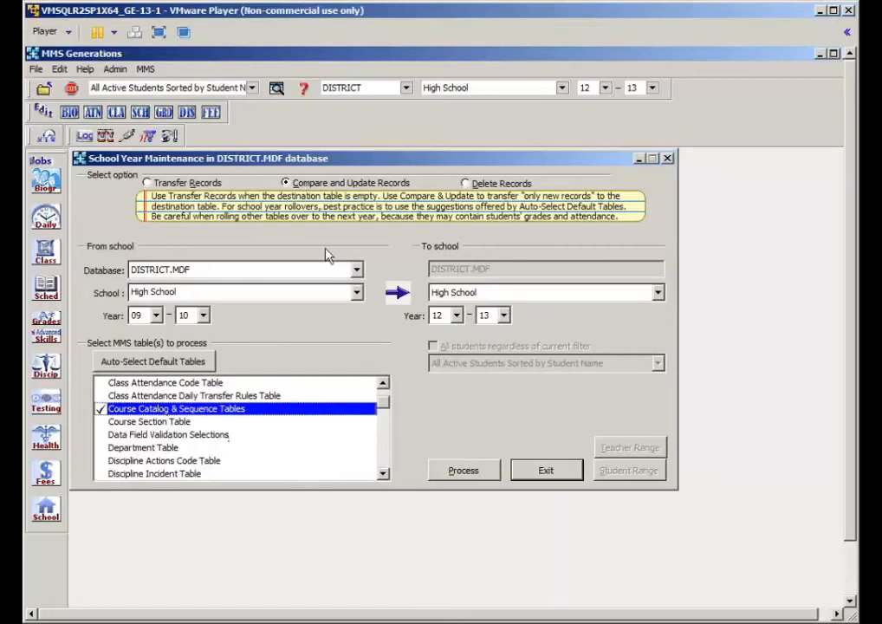
pyautogui.click(488, 473)
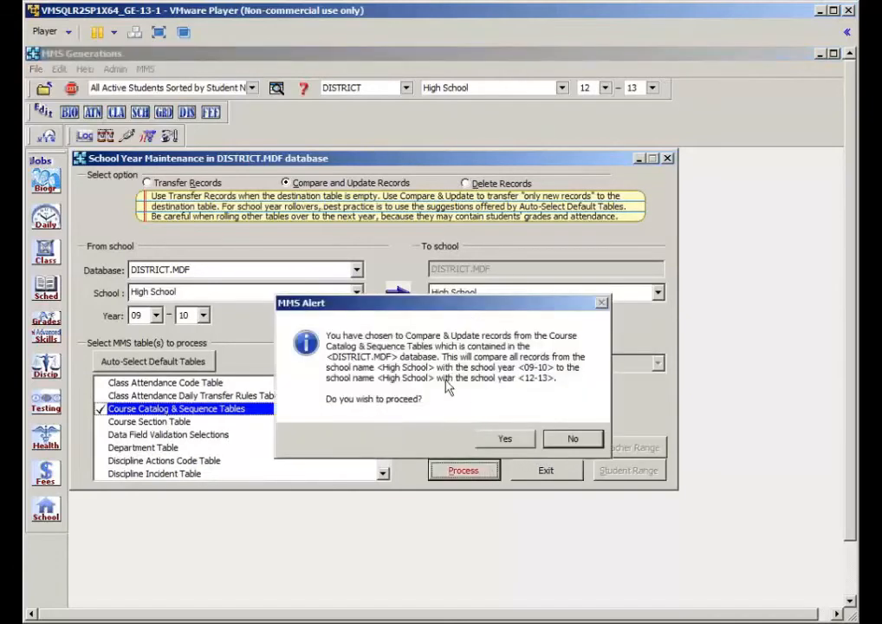
pyautogui.click(500, 440)
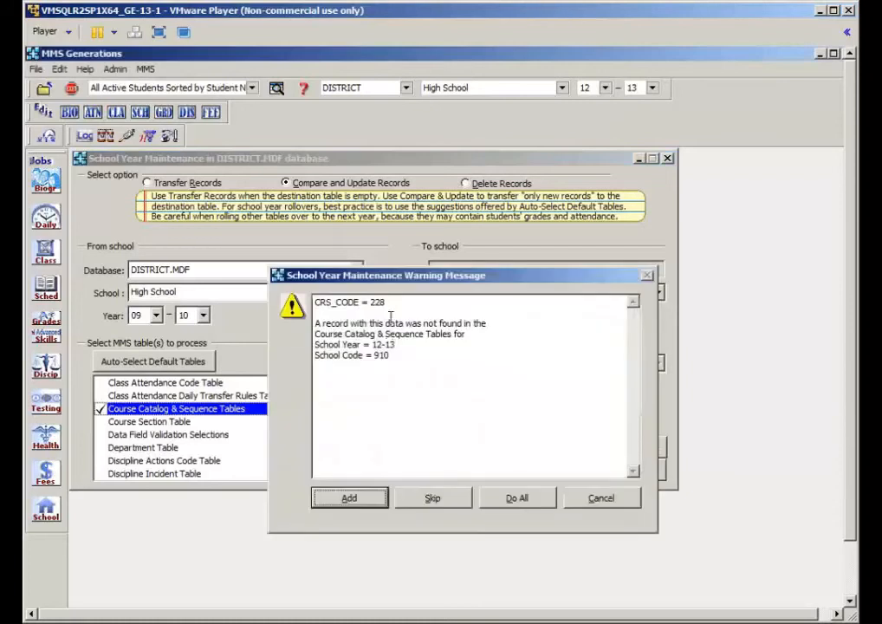
# - Skip the missing regular courses with numeric codes, such as 228, 252 and 257, so they are not copied to 12-13
pyautogui.click(431, 500)
pyautogui.click(438, 506)
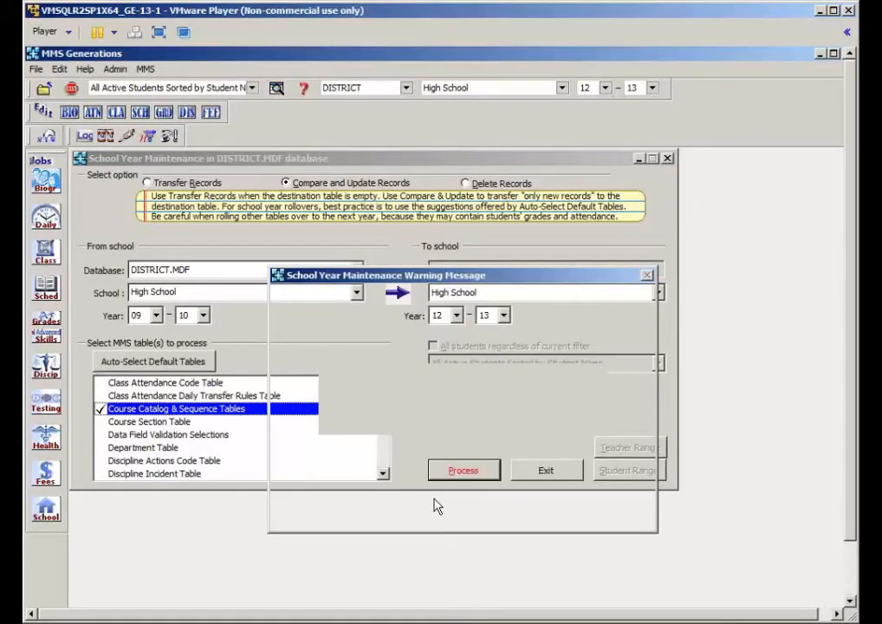
pyautogui.click(436, 506)
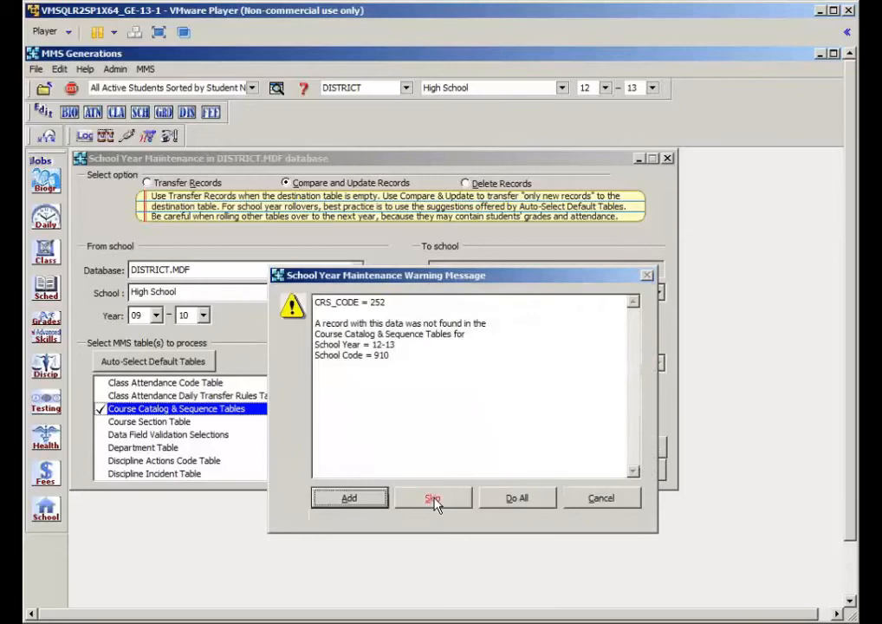
pyautogui.click(438, 505)
pyautogui.click(436, 500)
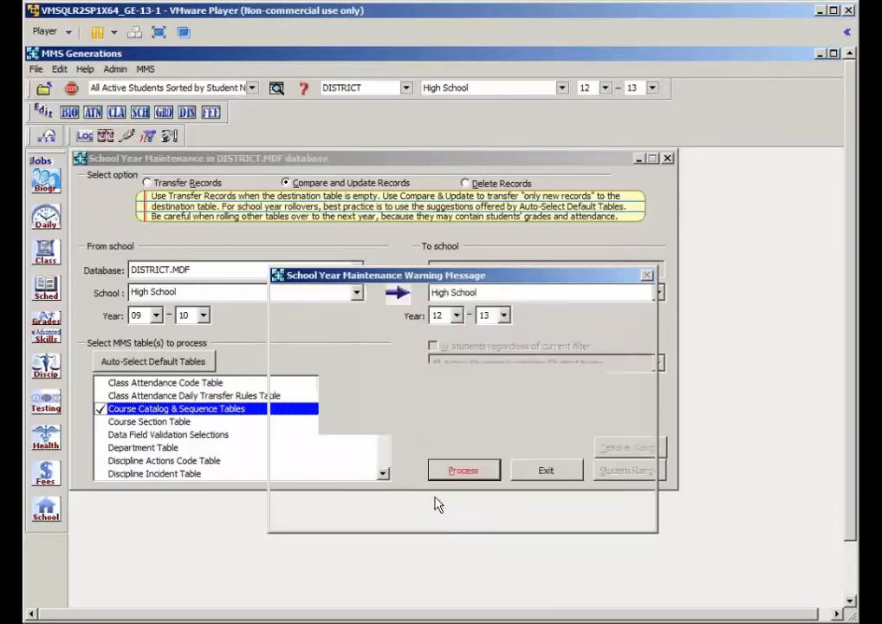
pyautogui.click(436, 500)
pyautogui.click(436, 505)
pyautogui.click(438, 506)
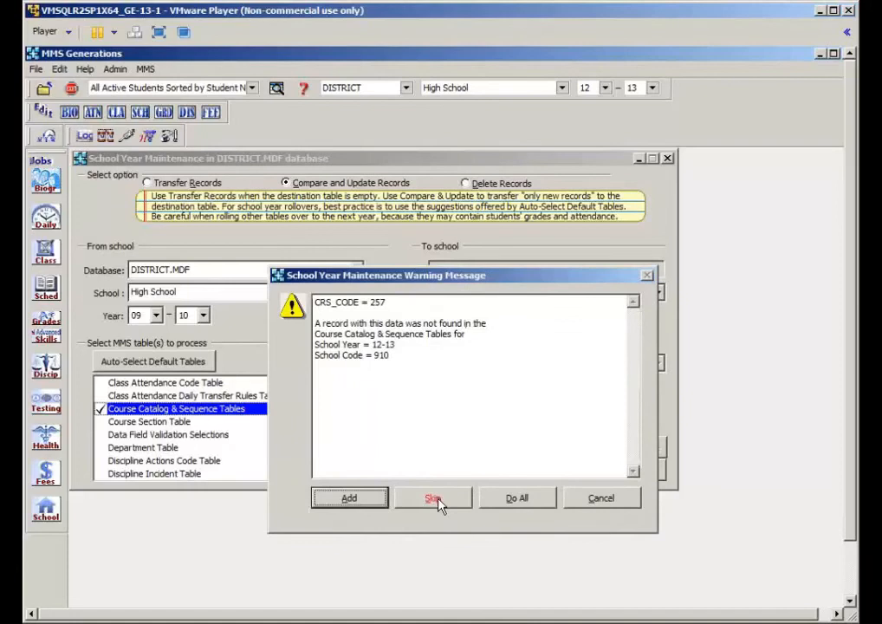
pyautogui.click(438, 503)
pyautogui.click(442, 504)
pyautogui.click(440, 501)
# - Add each missing T-coded transfer course, such as T16, T20, T23, T43, T48 and T57, to 12-13 and finish the update
pyautogui.click(349, 501)
pyautogui.click(350, 501)
pyautogui.click(349, 501)
pyautogui.click(349, 500)
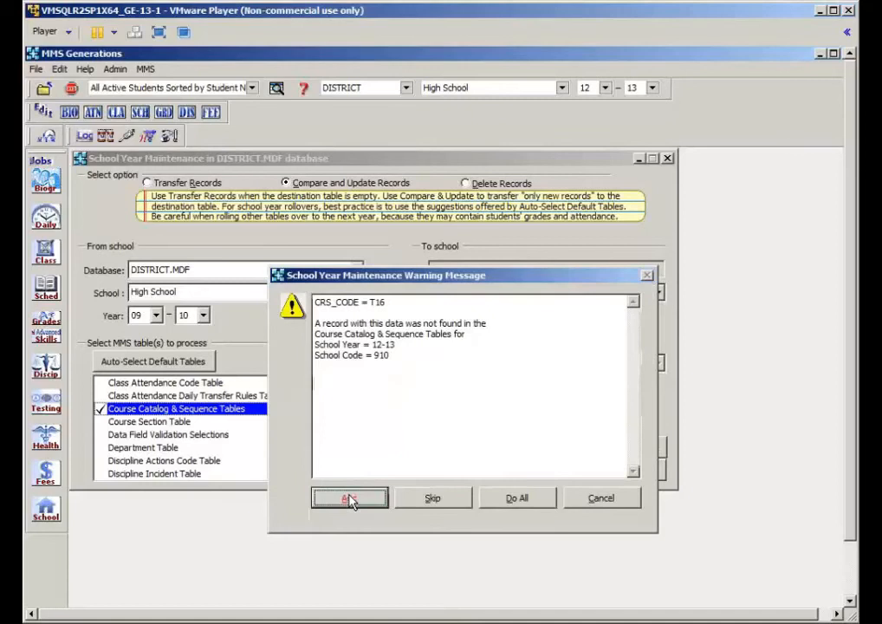
pyautogui.click(349, 500)
pyautogui.click(350, 500)
pyautogui.click(356, 501)
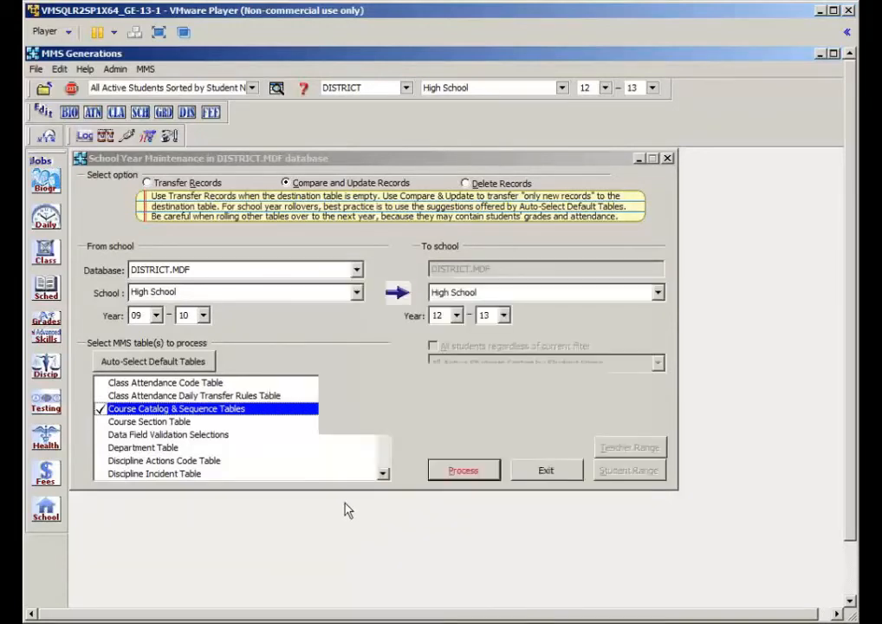
pyautogui.click(345, 503)
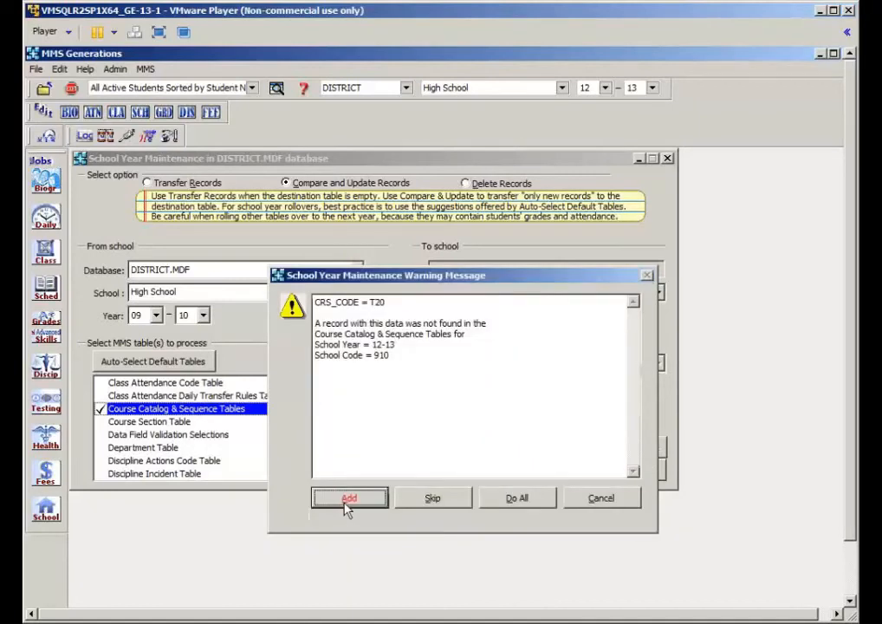
pyautogui.click(345, 507)
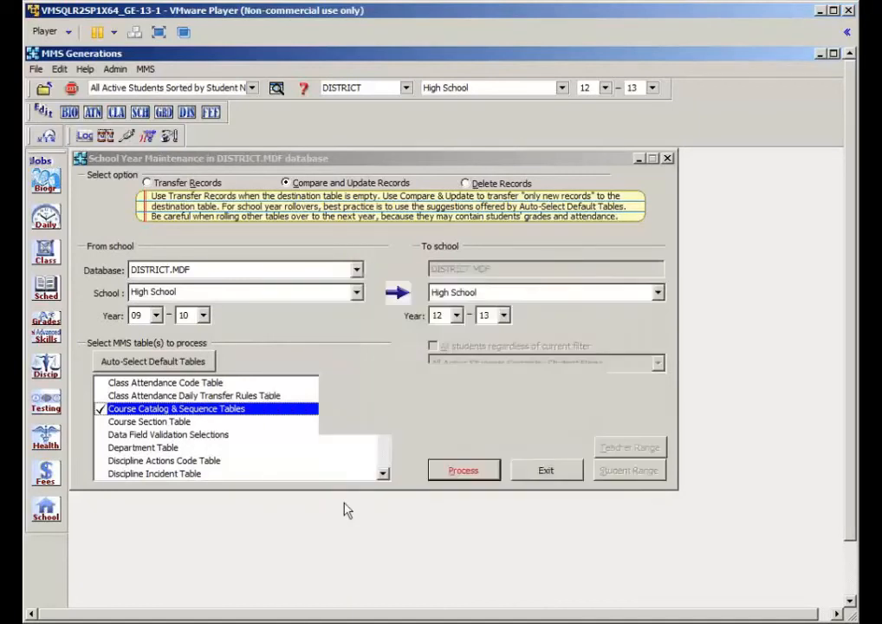
pyautogui.click(344, 502)
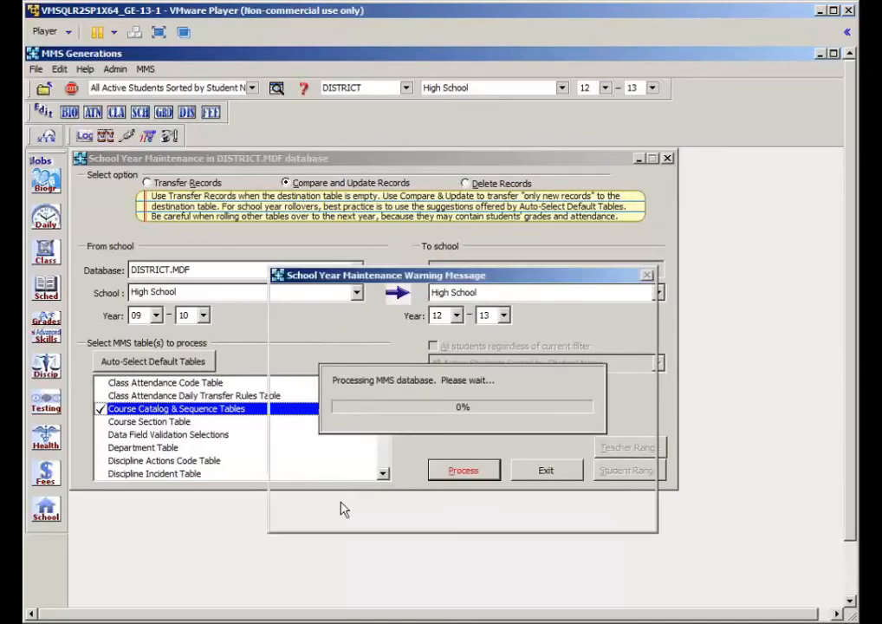
pyautogui.click(348, 499)
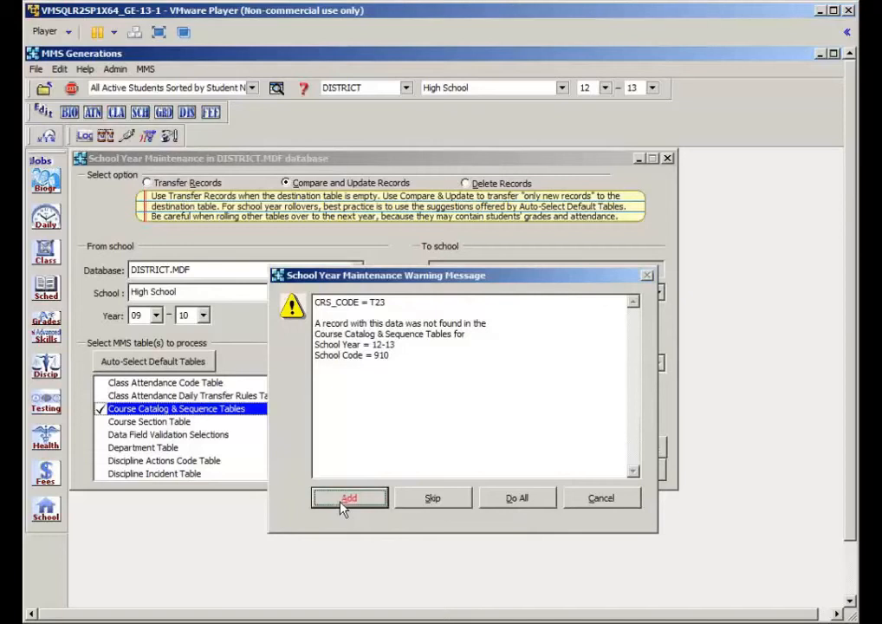
pyautogui.click(342, 507)
pyautogui.click(341, 506)
pyautogui.click(340, 507)
pyautogui.click(341, 506)
pyautogui.click(341, 506)
pyautogui.click(340, 506)
pyautogui.click(338, 502)
pyautogui.click(337, 502)
pyautogui.click(351, 501)
pyautogui.click(351, 500)
pyautogui.click(351, 500)
pyautogui.click(350, 499)
pyautogui.click(350, 500)
pyautogui.click(349, 500)
pyautogui.click(343, 500)
pyautogui.click(343, 498)
pyautogui.click(346, 499)
pyautogui.click(347, 502)
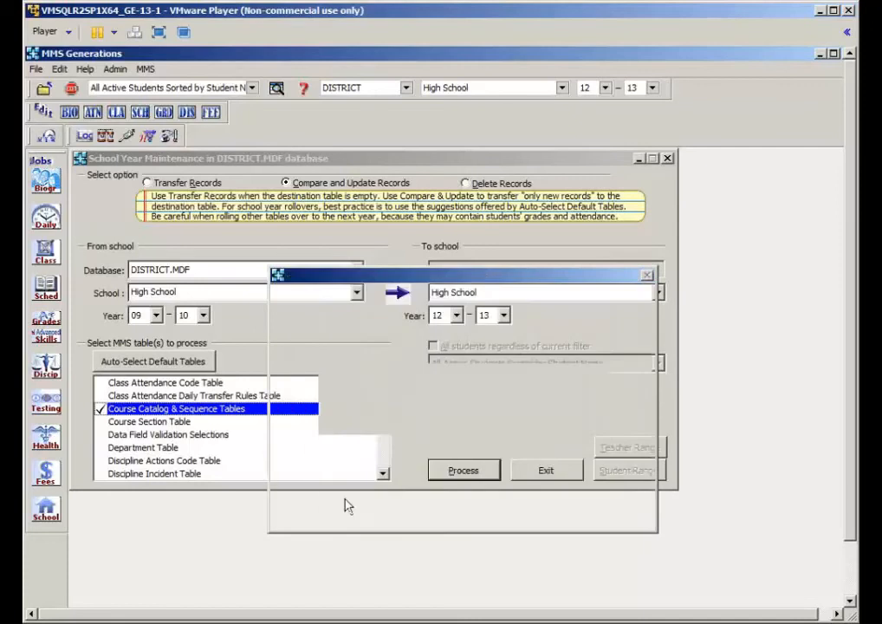
pyautogui.click(347, 501)
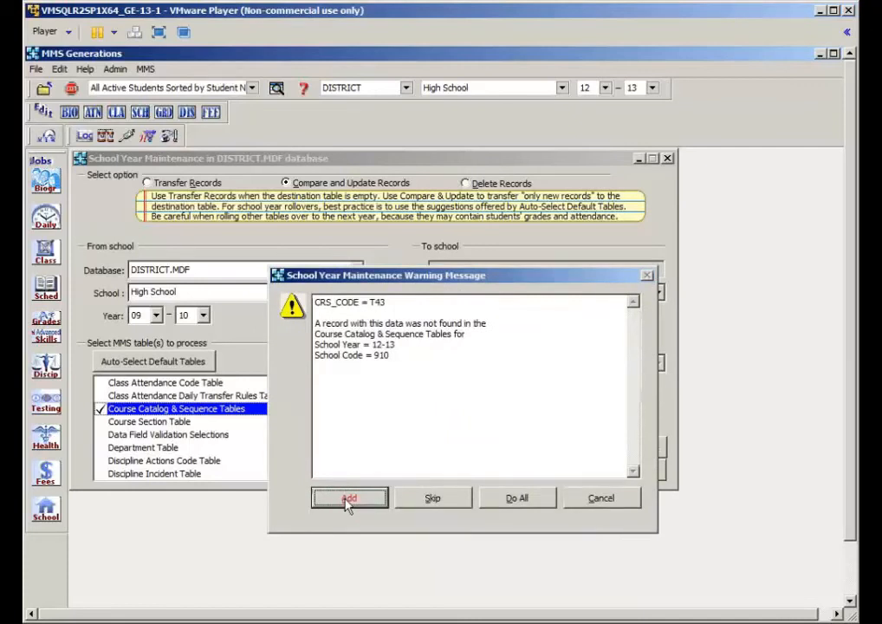
pyautogui.click(346, 500)
pyautogui.click(346, 501)
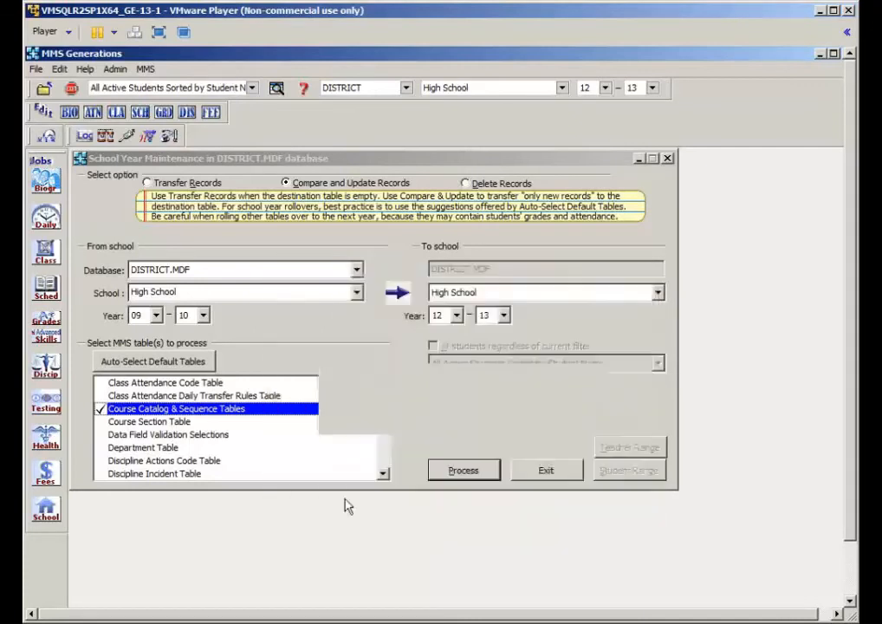
pyautogui.click(347, 501)
pyautogui.click(346, 501)
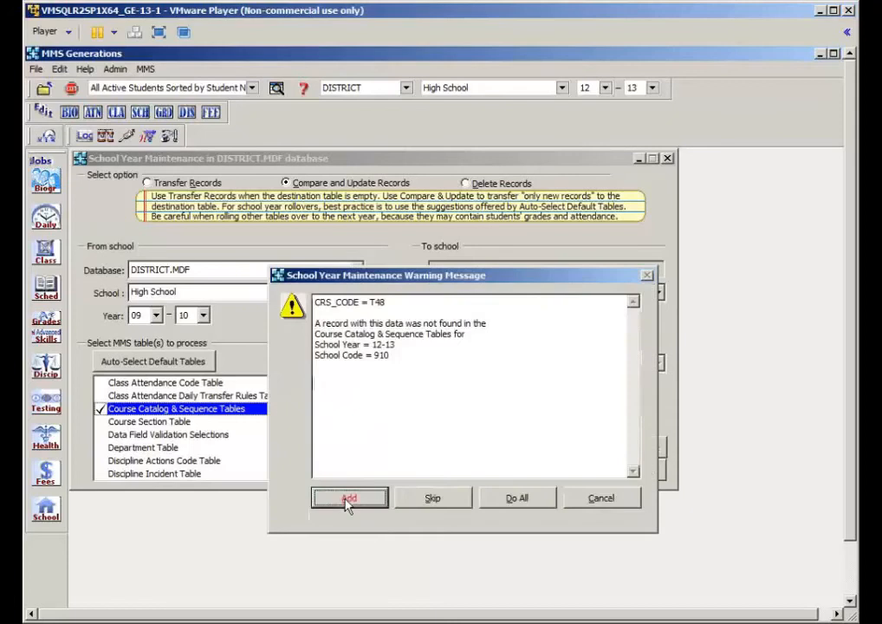
pyautogui.click(346, 500)
pyautogui.click(346, 500)
pyautogui.click(347, 500)
pyautogui.click(346, 500)
pyautogui.click(346, 501)
pyautogui.click(346, 501)
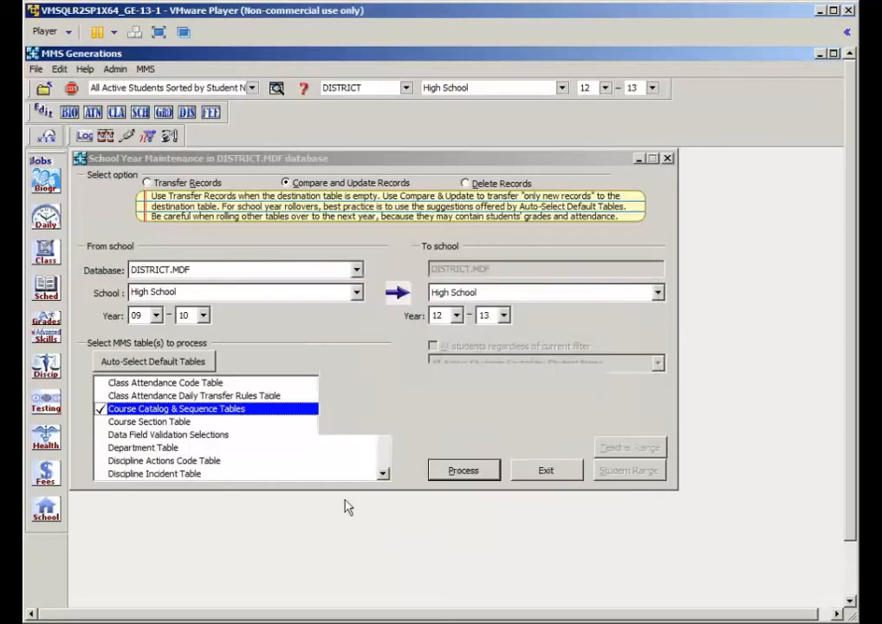
pyautogui.click(346, 500)
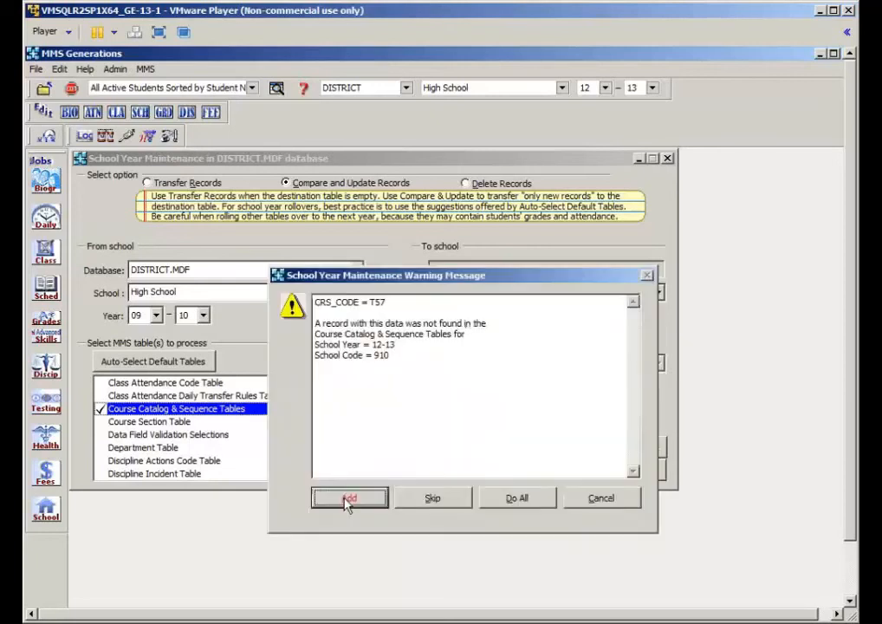
pyautogui.click(346, 500)
pyautogui.click(345, 500)
pyautogui.click(346, 500)
pyautogui.click(346, 500)
pyautogui.click(346, 500)
pyautogui.click(346, 500)
pyautogui.click(346, 500)
pyautogui.click(346, 500)
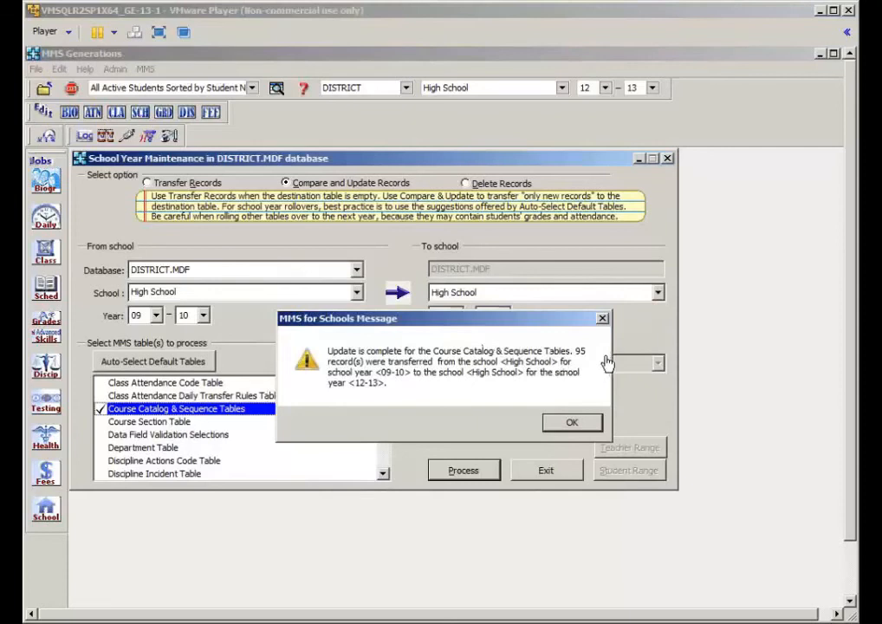
pyautogui.click(553, 423)
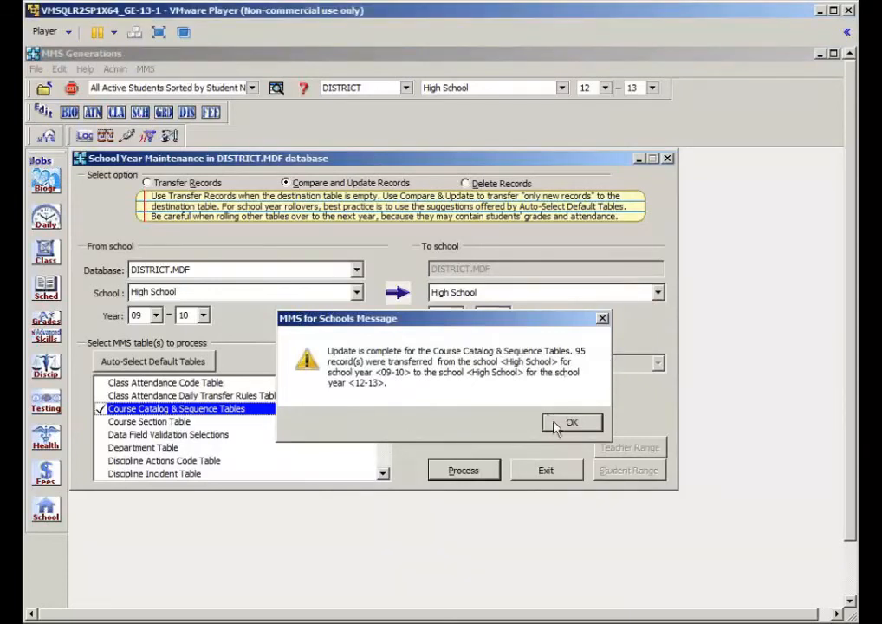
pyautogui.click(557, 425)
# - Run the course catalog comparison from source year 11-12, add missing course S100 to 12-13, and exit School Year Maintenance
pyautogui.click(141, 315)
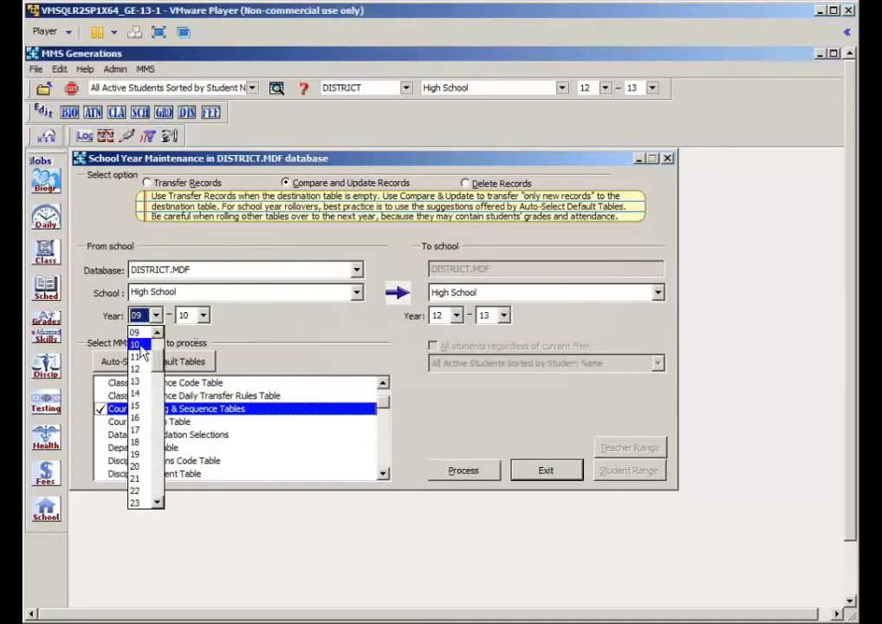
pyautogui.click(140, 345)
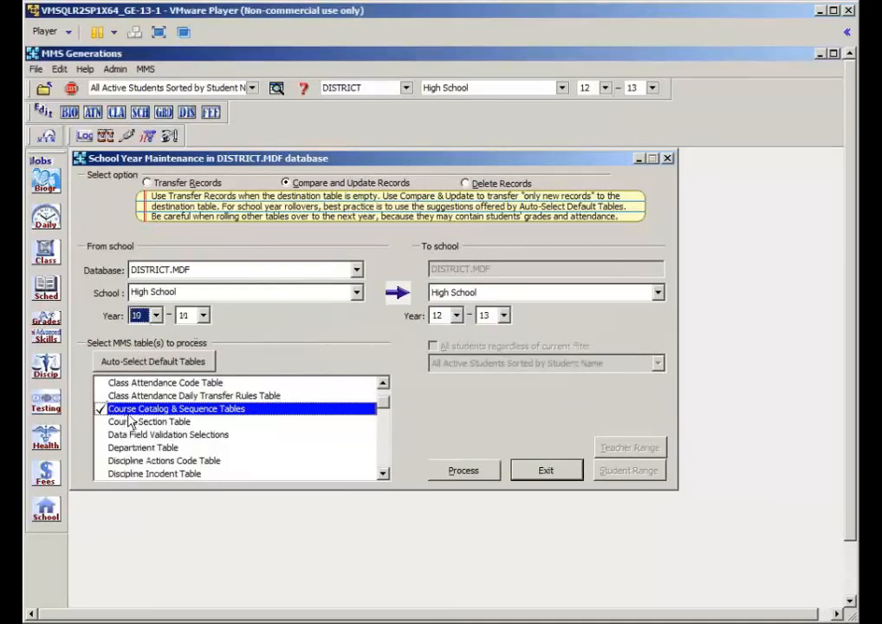
pyautogui.click(471, 468)
pyautogui.click(501, 437)
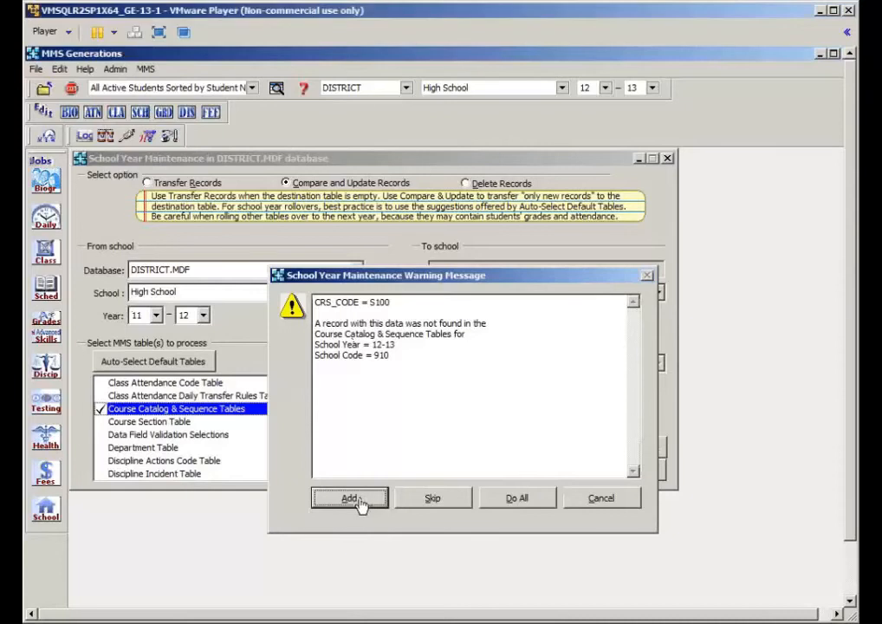
pyautogui.click(361, 506)
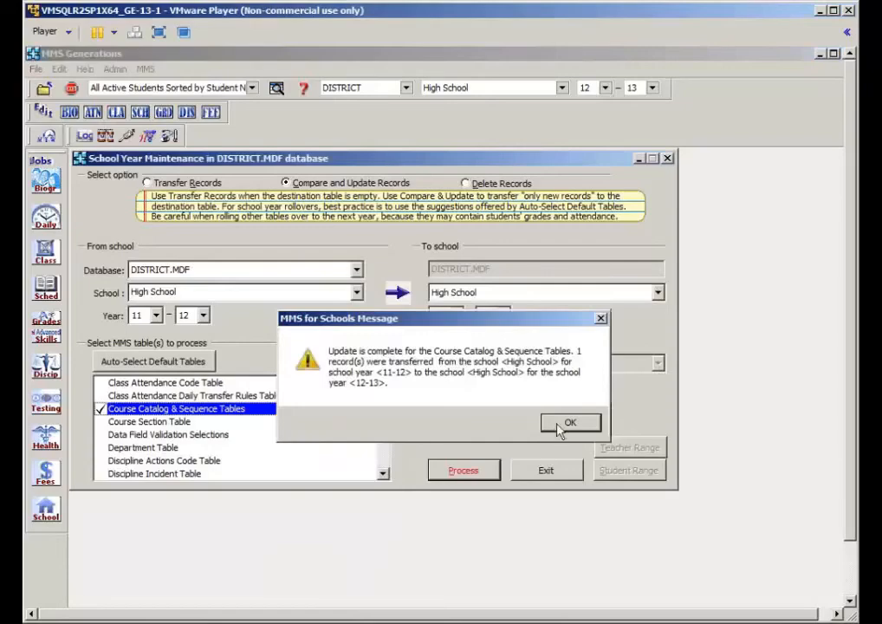
pyautogui.click(568, 423)
pyautogui.click(544, 471)
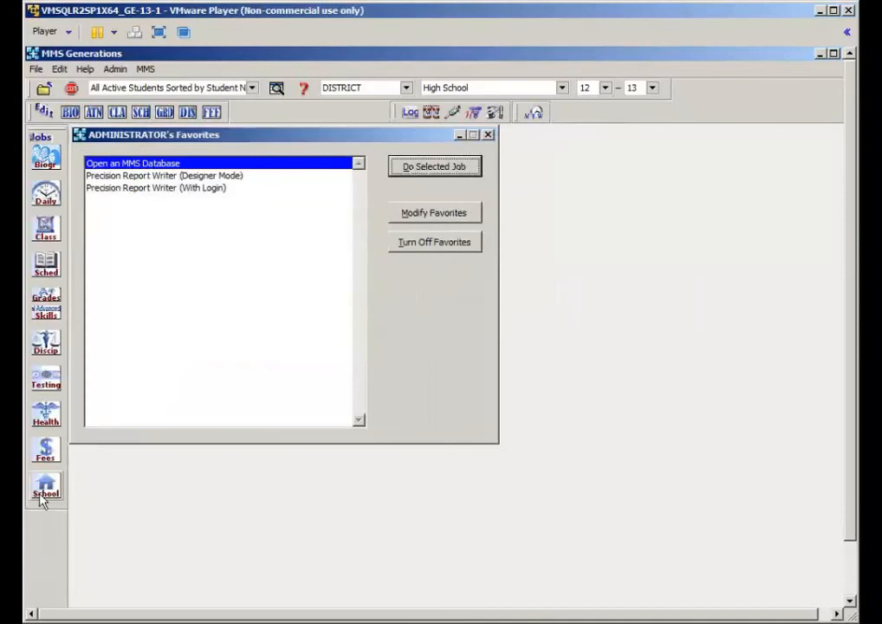
# - Open the course catalog for editing and include transfer courses in the list
pyautogui.click(46, 490)
pyautogui.moveTo(150, 322)
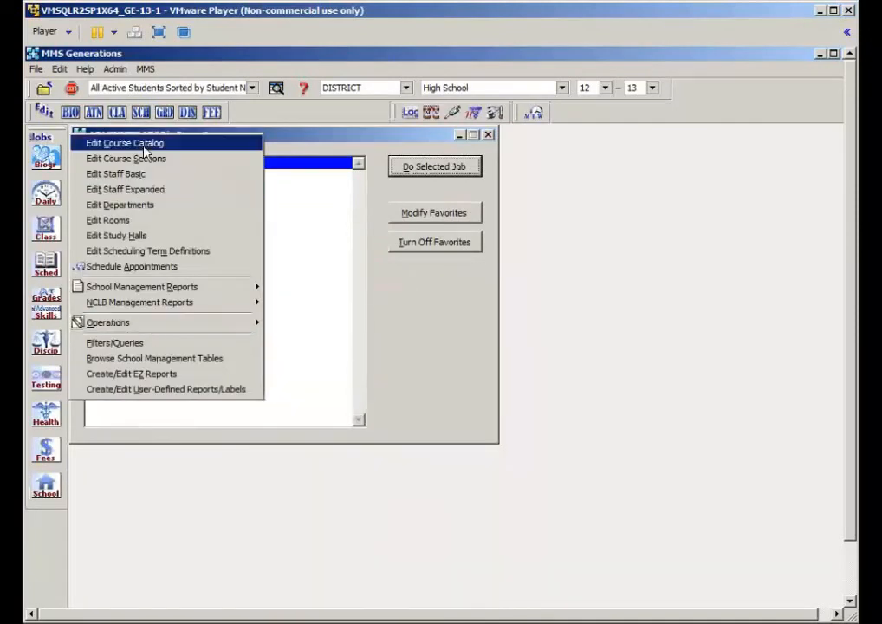
pyautogui.click(130, 144)
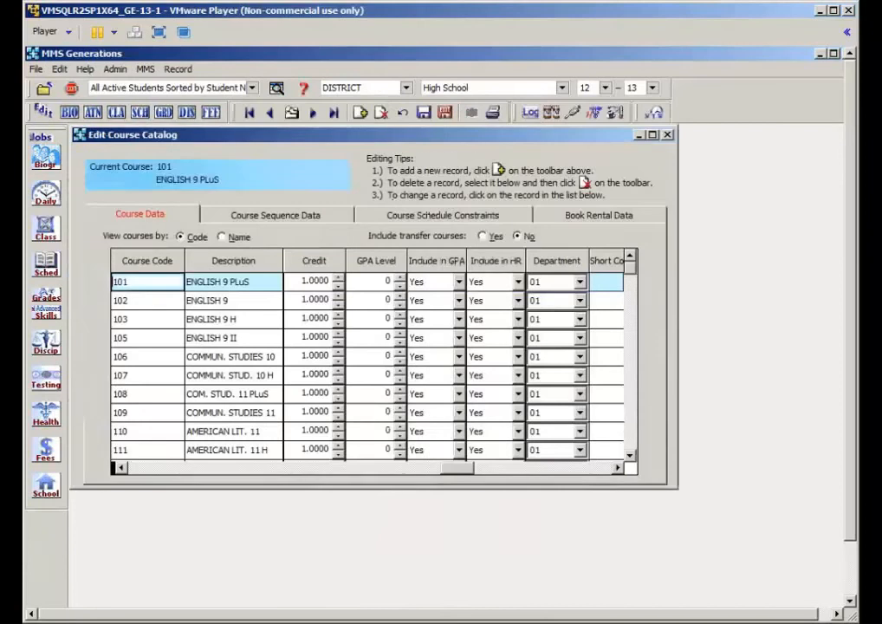
pyautogui.click(495, 237)
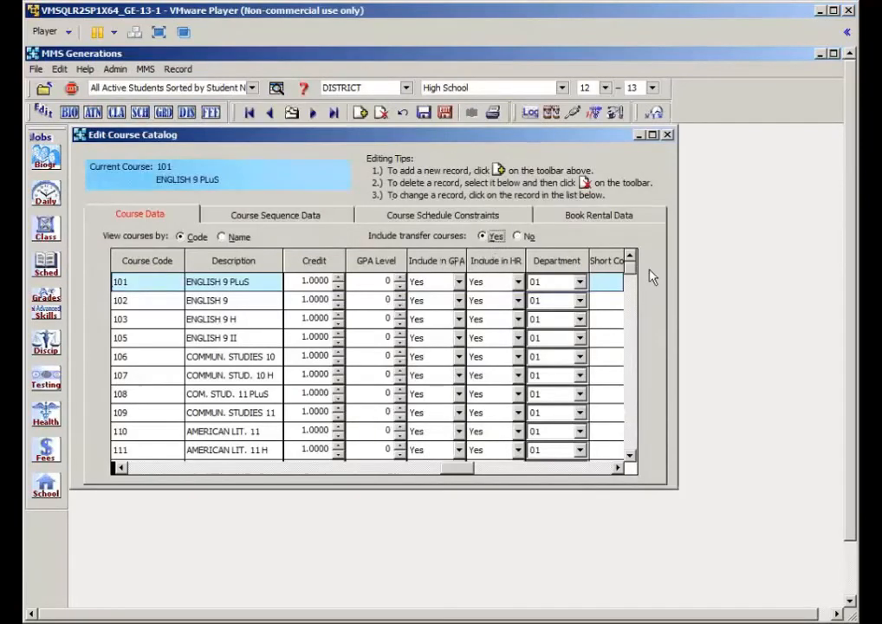
# - Examine the T-coded courses at the end of the catalog, highlight the "T-" prefix in T851's description, and save and close the catalog
pyautogui.moveTo(634, 275); pyautogui.dragTo(630, 442)
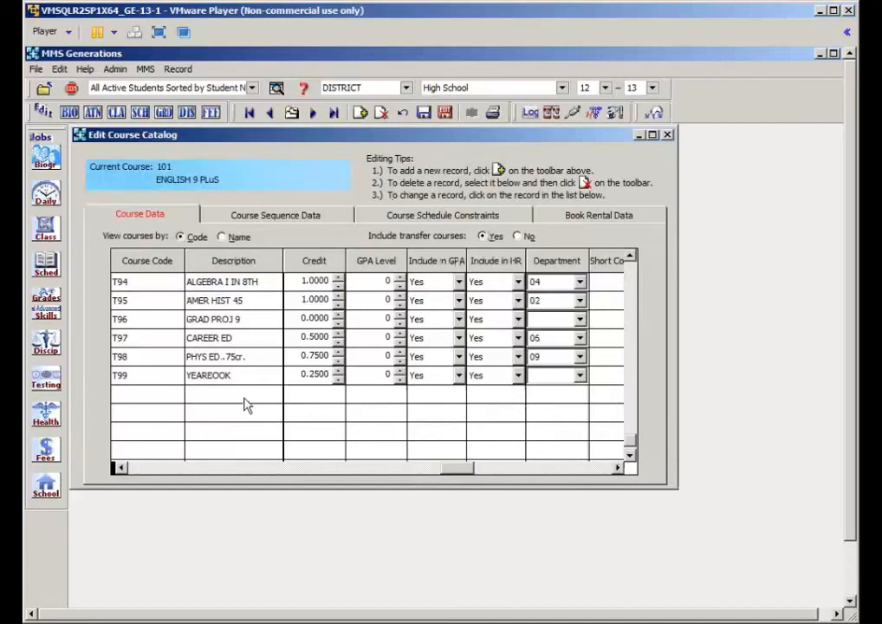
pyautogui.scroll(3, 248, 390)
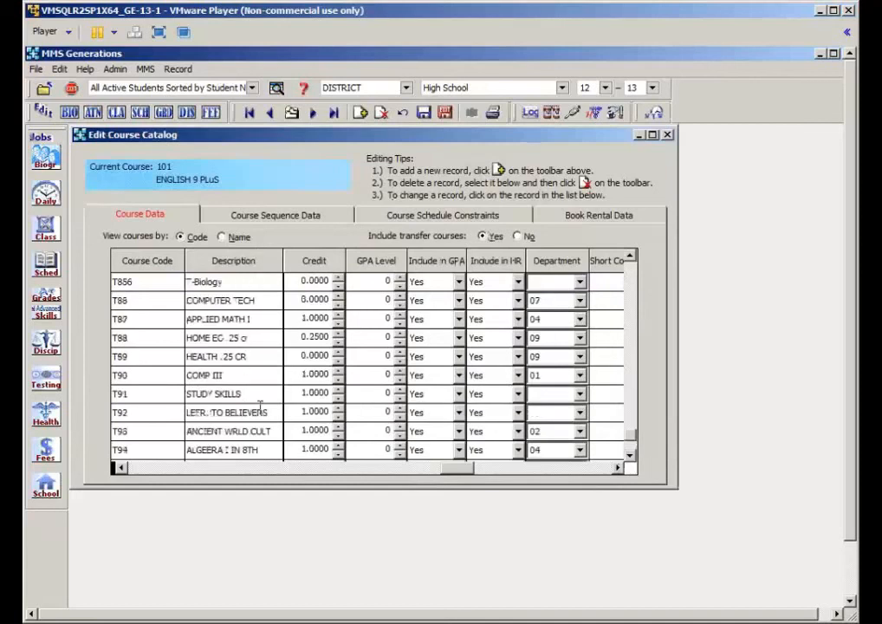
pyautogui.scroll(-1, 260, 407)
pyautogui.scroll(4, 263, 410)
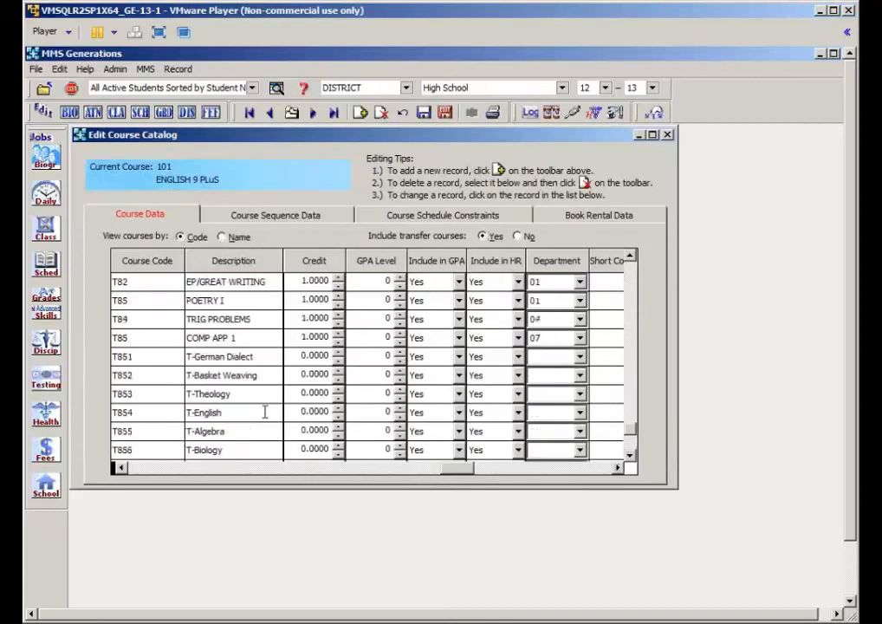
pyautogui.click(195, 356)
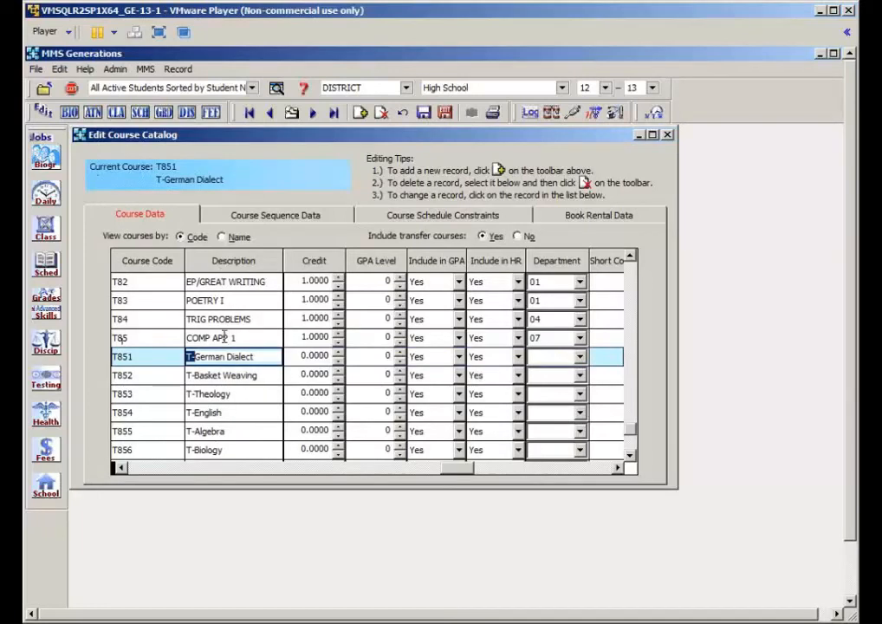
pyautogui.click(445, 114)
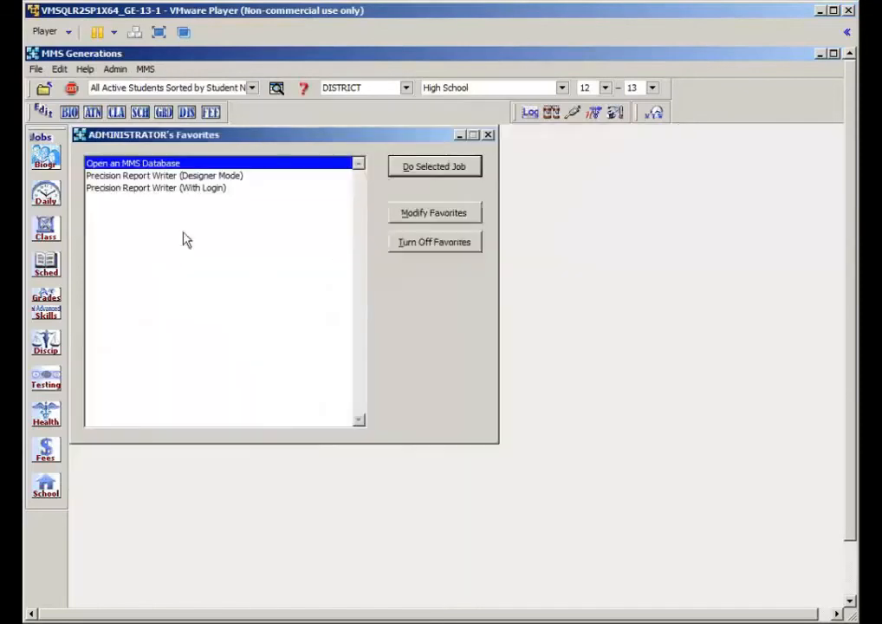
# - Open the transfer courses and grades editor, recall the saved layout with FAV GRADE and FAV Credit, and start editing grades
pyautogui.click(46, 301)
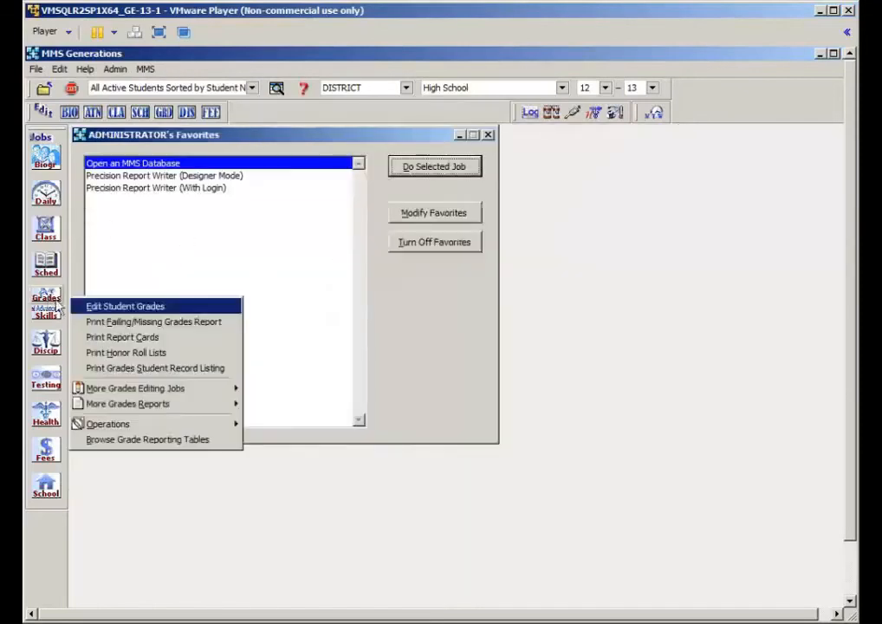
pyautogui.moveTo(230, 394)
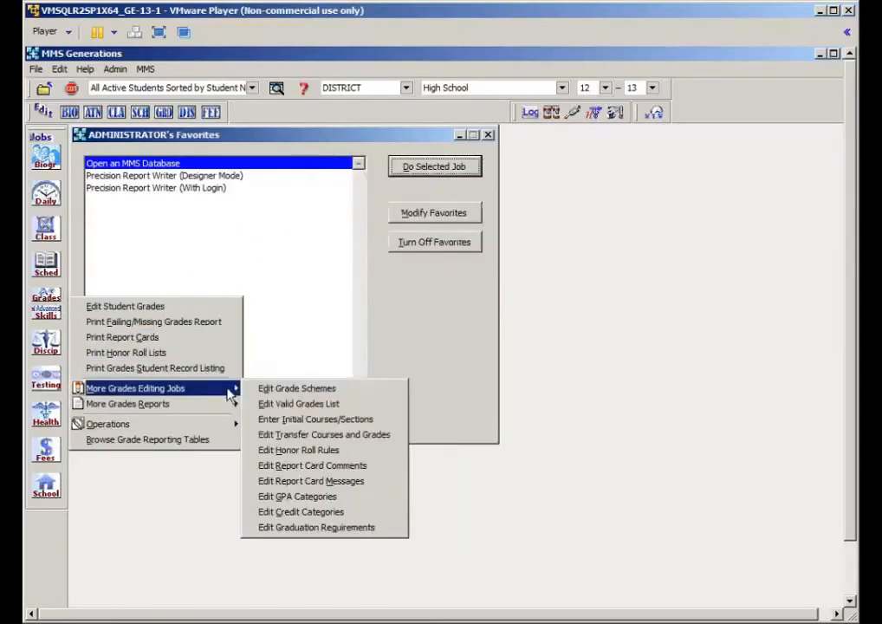
pyautogui.click(335, 435)
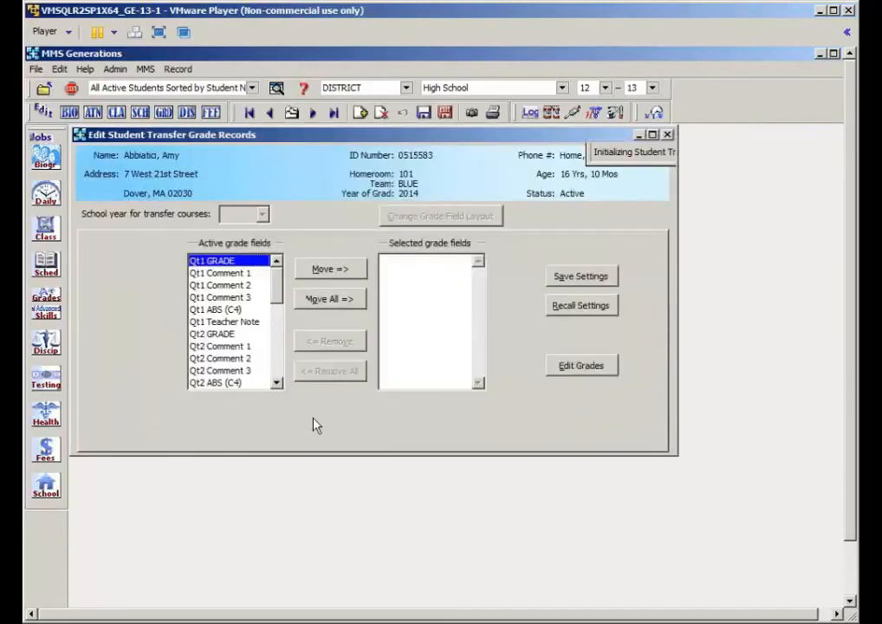
pyautogui.click(563, 312)
pyautogui.click(547, 417)
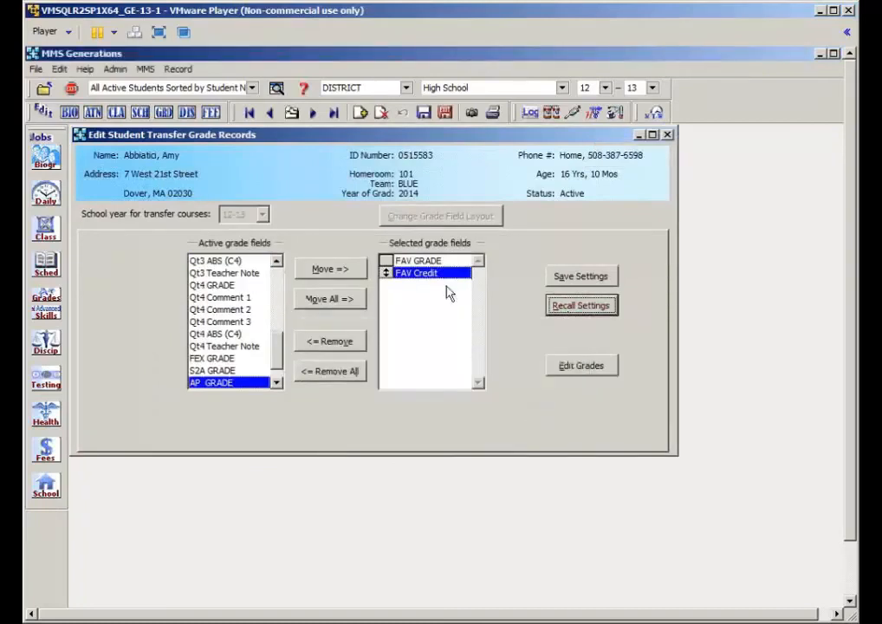
pyautogui.click(557, 368)
# - Check the student's transfer courses for school years 11-12 and 10-11
pyautogui.click(263, 216)
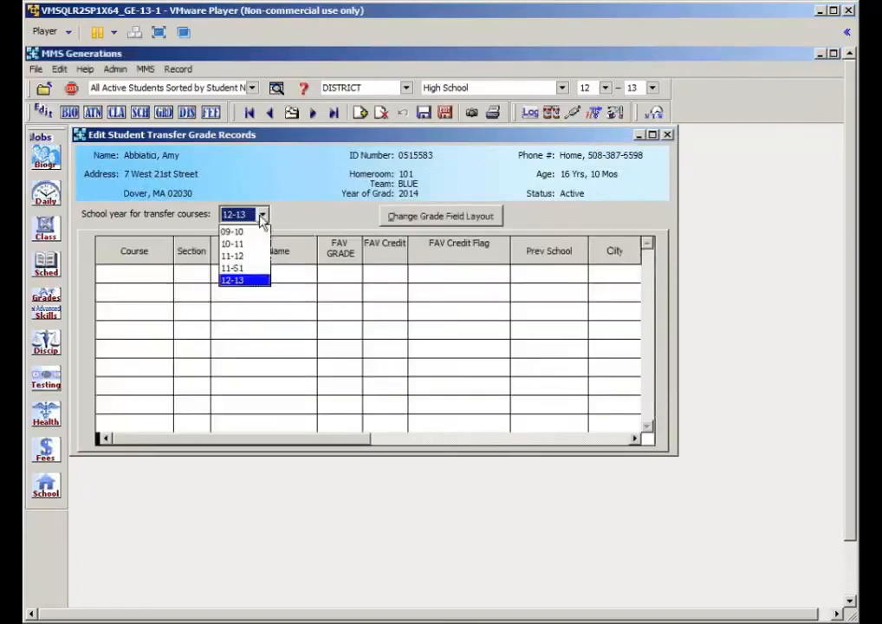
pyautogui.click(250, 257)
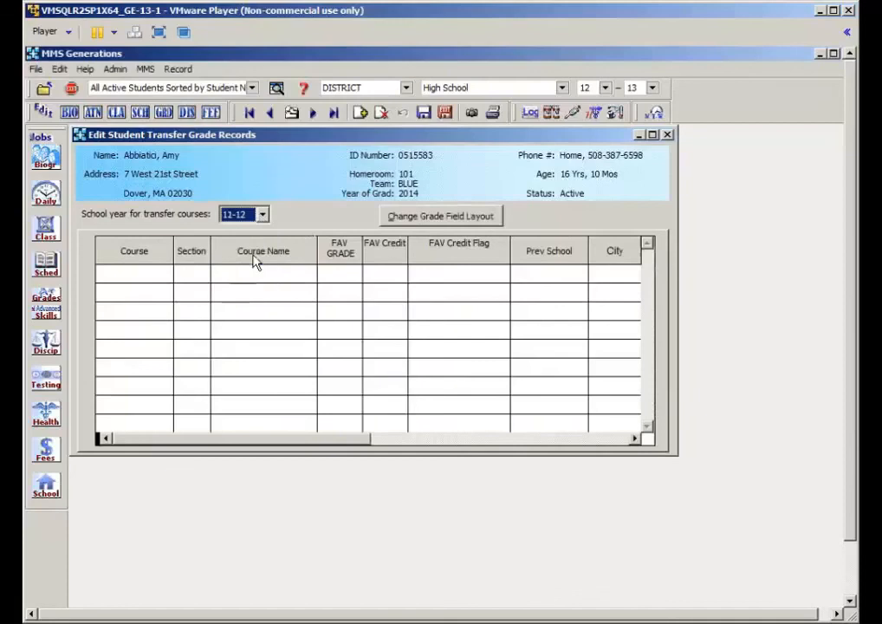
pyautogui.click(263, 216)
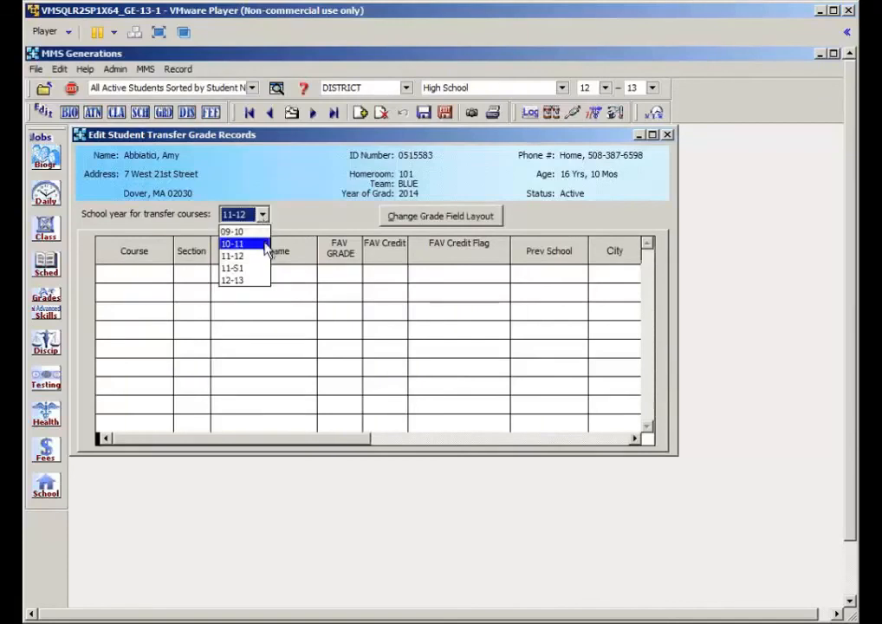
pyautogui.click(263, 253)
pyautogui.press('Up')
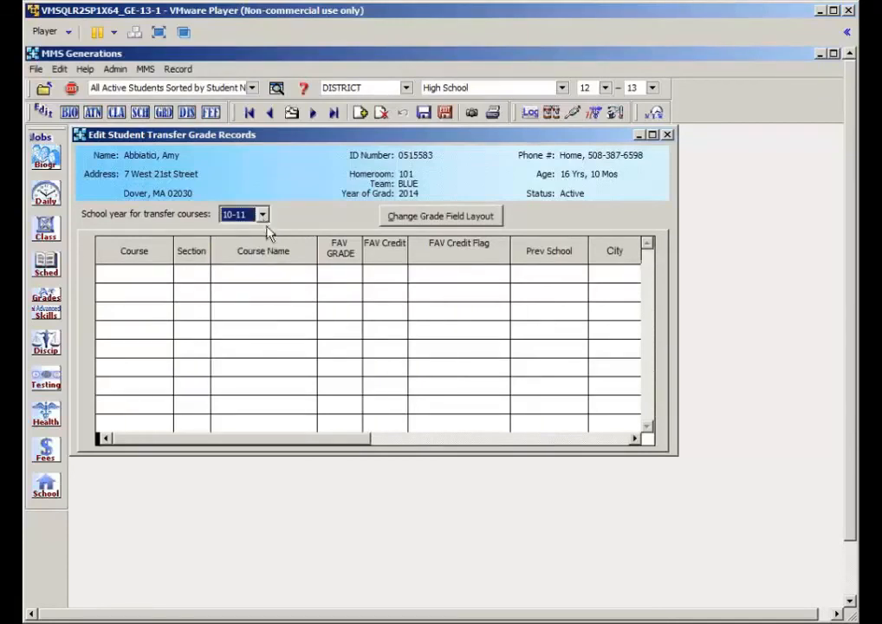
pyautogui.click(262, 215)
pyautogui.click(293, 217)
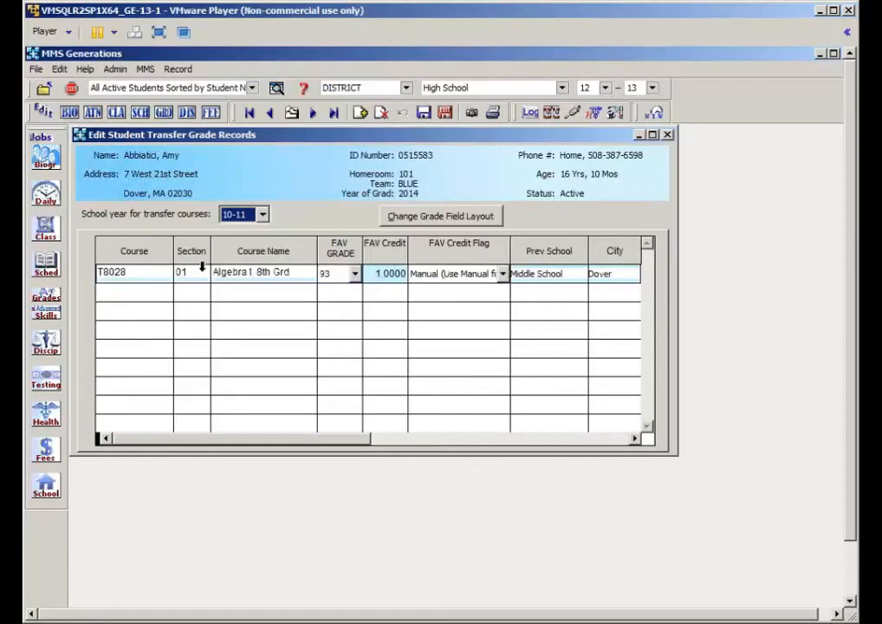
# - Advance to the next student's 10-11 transfer records and decline transferring biographical data from 12-13
pyautogui.click(313, 113)
pyautogui.click(312, 114)
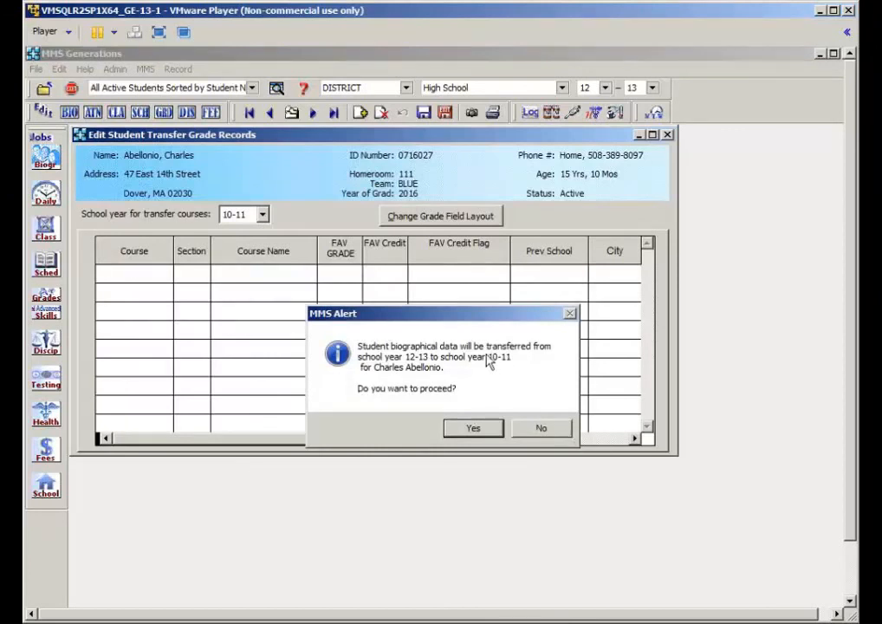
pyautogui.click(544, 429)
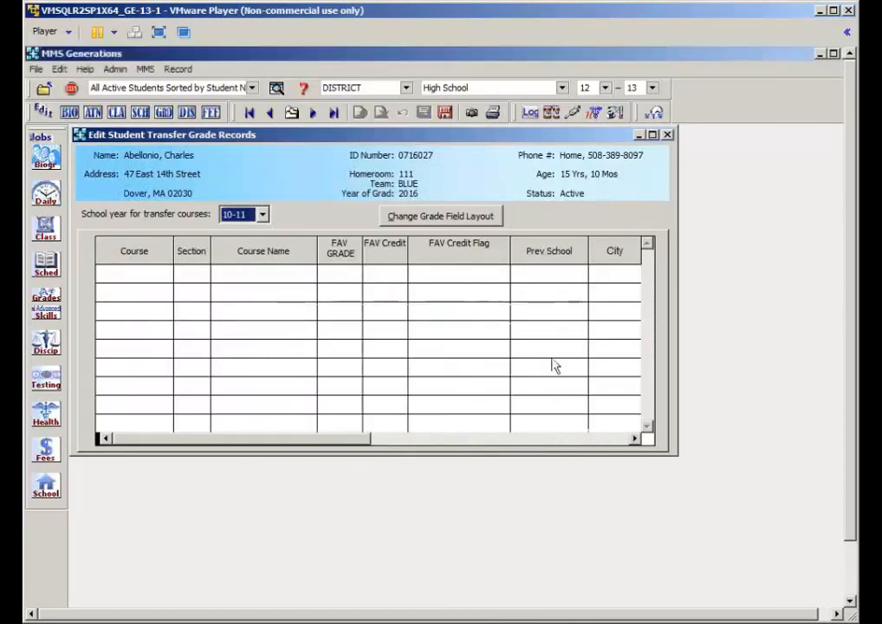
# - Locate the homeroom 109 student graduating in 2013 and show that student's transfer courses for school year 11-12
pyautogui.click(290, 112)
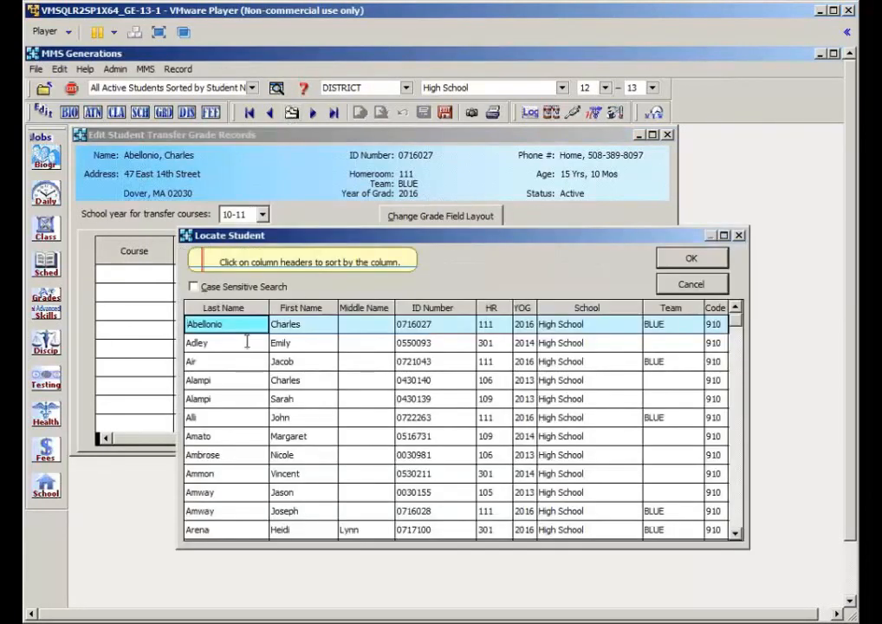
pyautogui.doubleClick(236, 398)
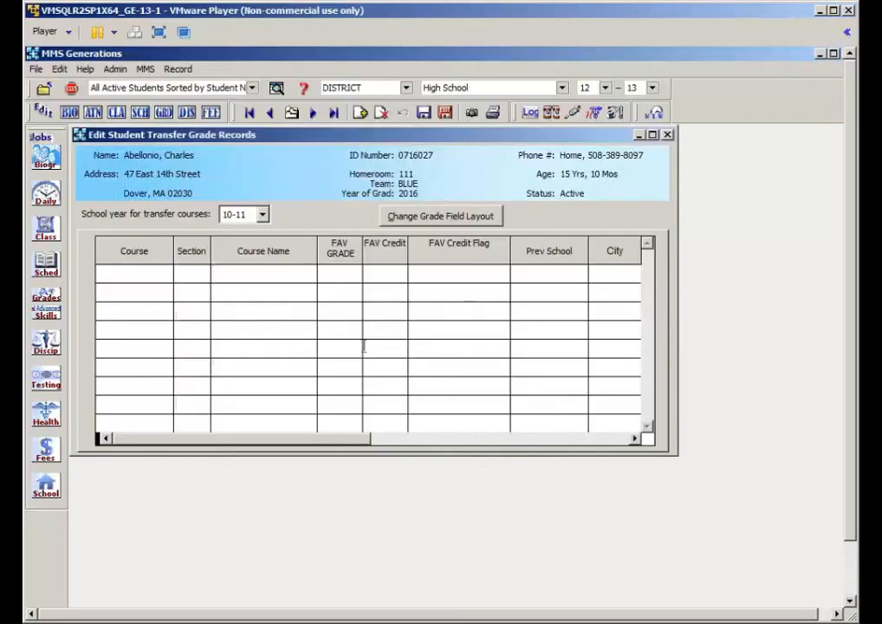
pyautogui.click(262, 215)
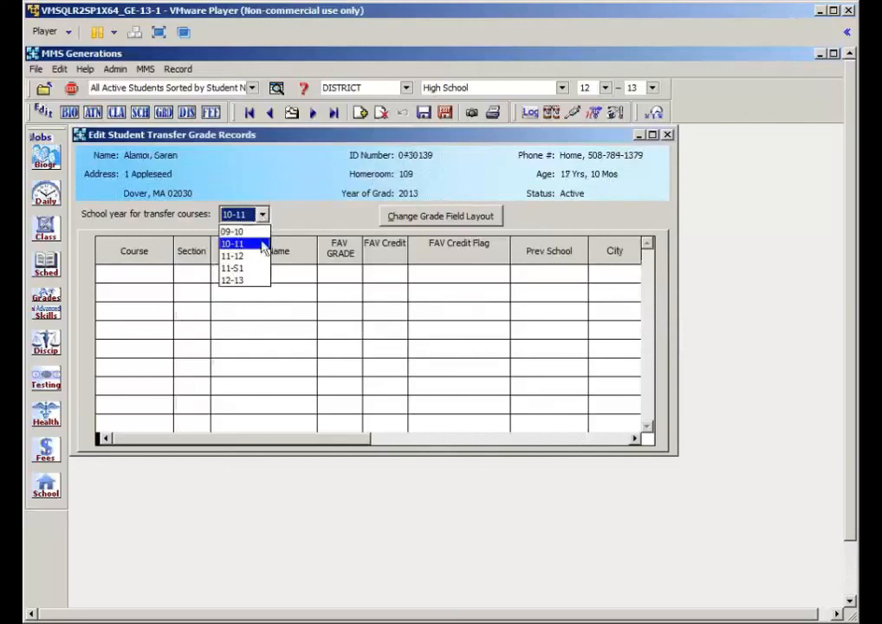
pyautogui.click(252, 249)
pyautogui.click(264, 215)
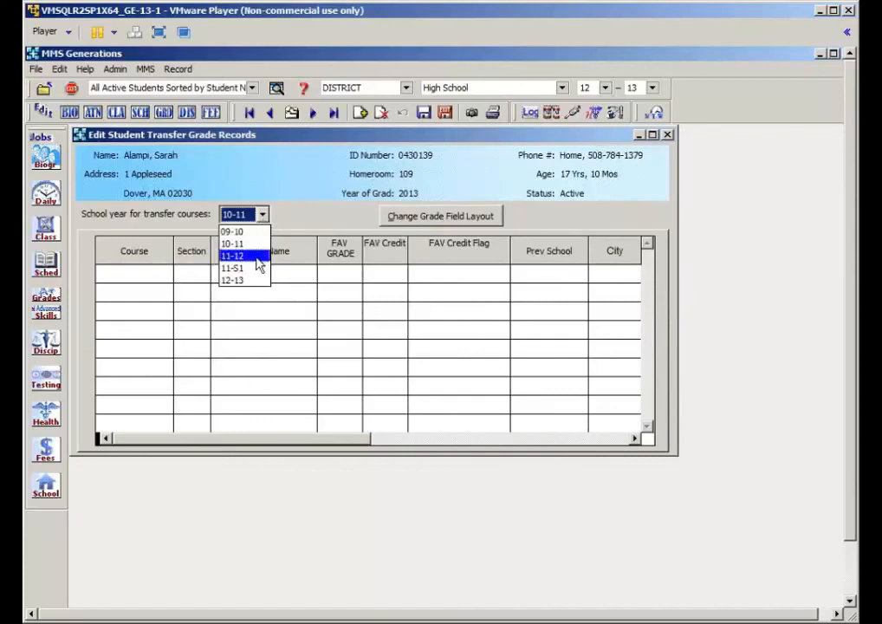
pyautogui.click(257, 258)
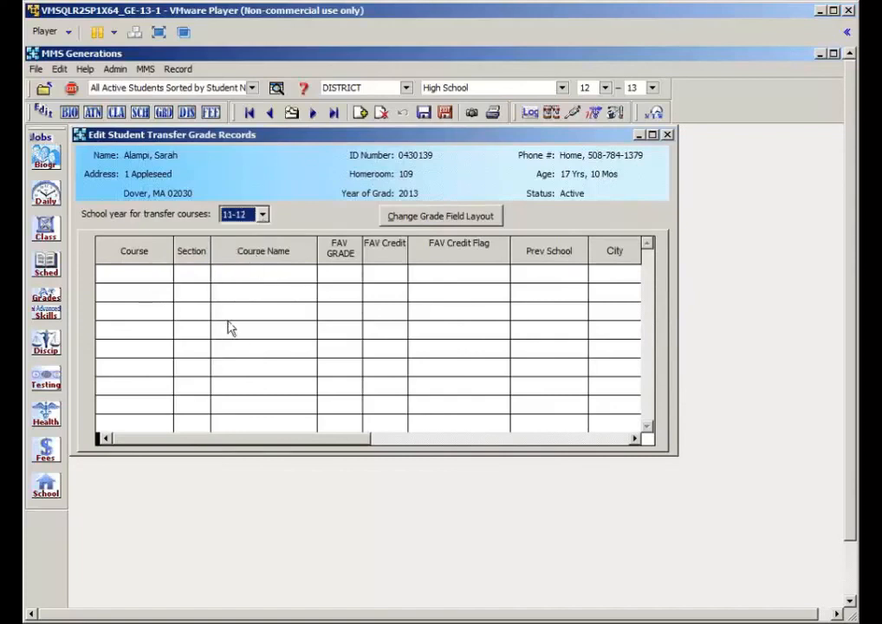
# - Add transfer course T802, section 01, T-Basket Weaving, to the student's 11-12 record
pyautogui.click(360, 114)
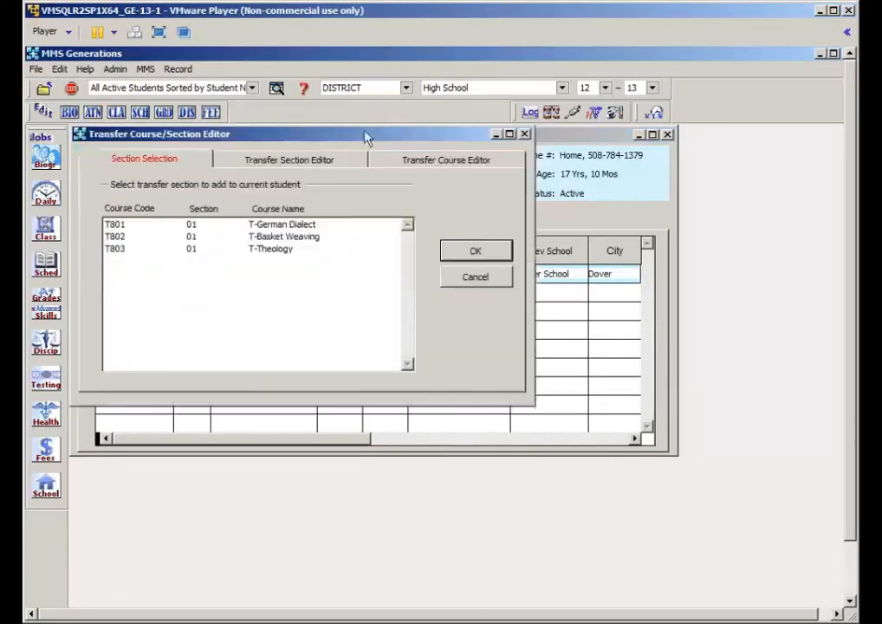
pyautogui.click(144, 237)
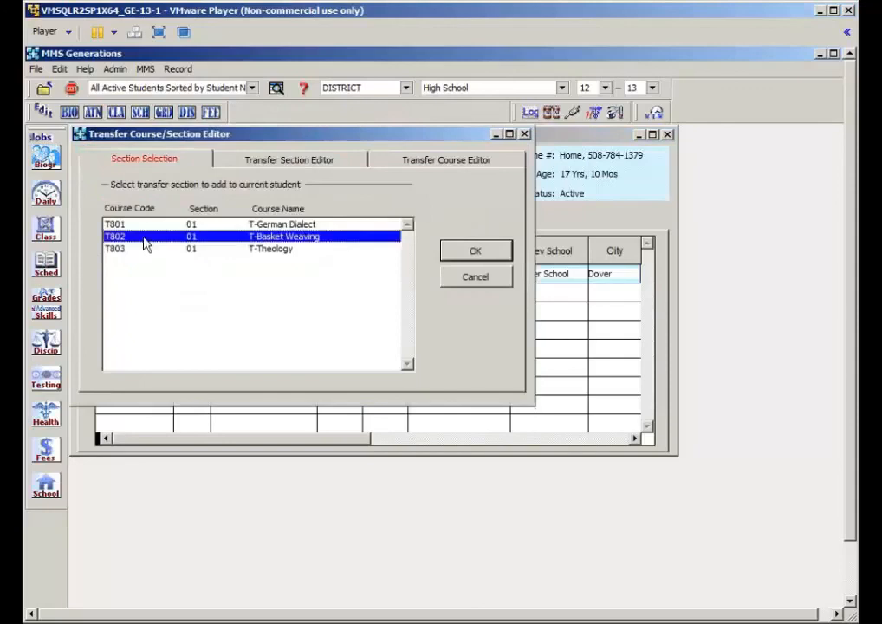
pyautogui.click(453, 253)
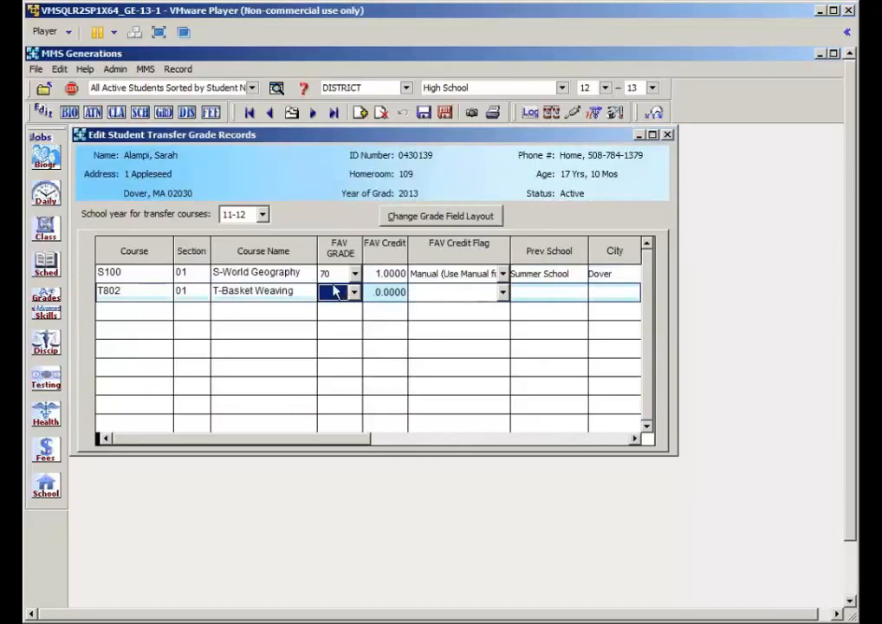
# - Give T-Basket Weaving a FAV grade of 80, 0.5 credit, the Manual credit flag and previous school Summer
pyautogui.write('80')
pyautogui.click(374, 292)
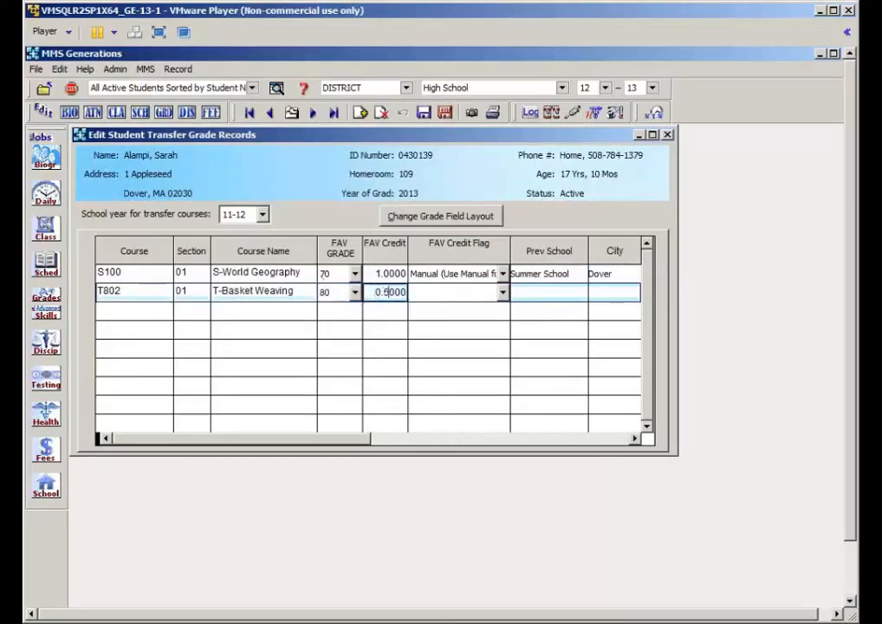
pyautogui.press('Tab')
pyautogui.press('m')
pyautogui.press('Tab')
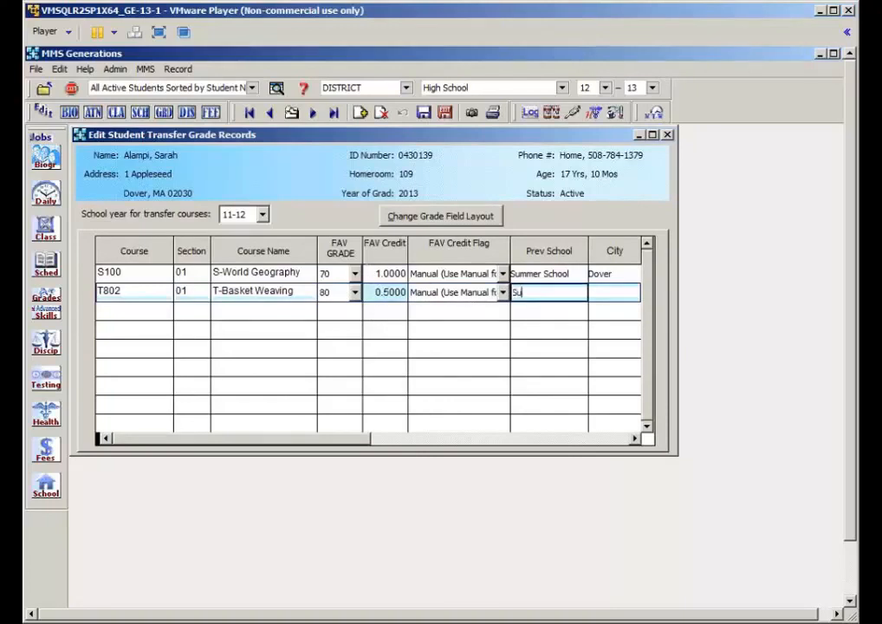
pyautogui.press('Tab')
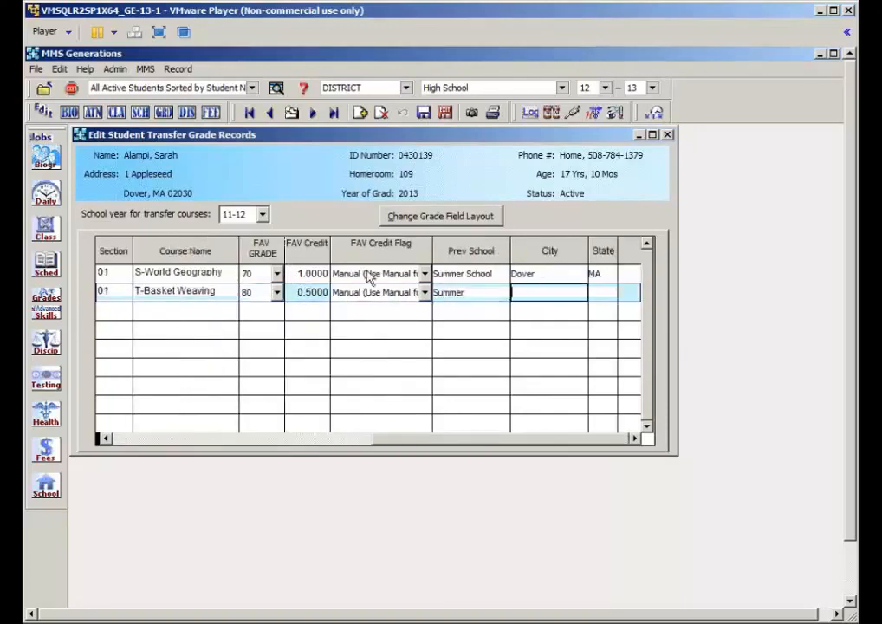
# - Copy the previous school Summer School from the S-World Geography row into the T-Basket Weaving row
pyautogui.click(484, 273)
pyautogui.hotkey('ctrl', 'c')
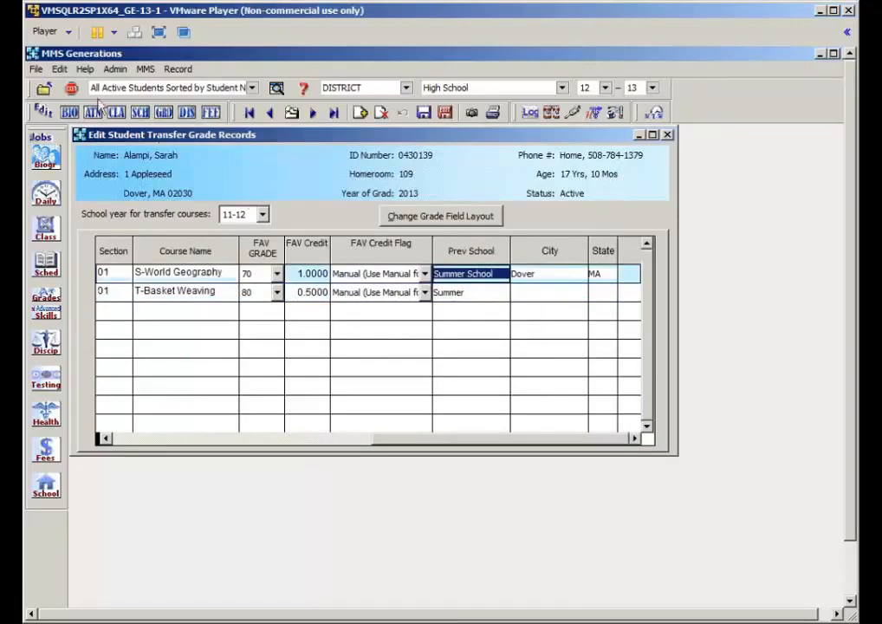
pyautogui.click(64, 72)
pyautogui.click(91, 127)
pyautogui.click(449, 292)
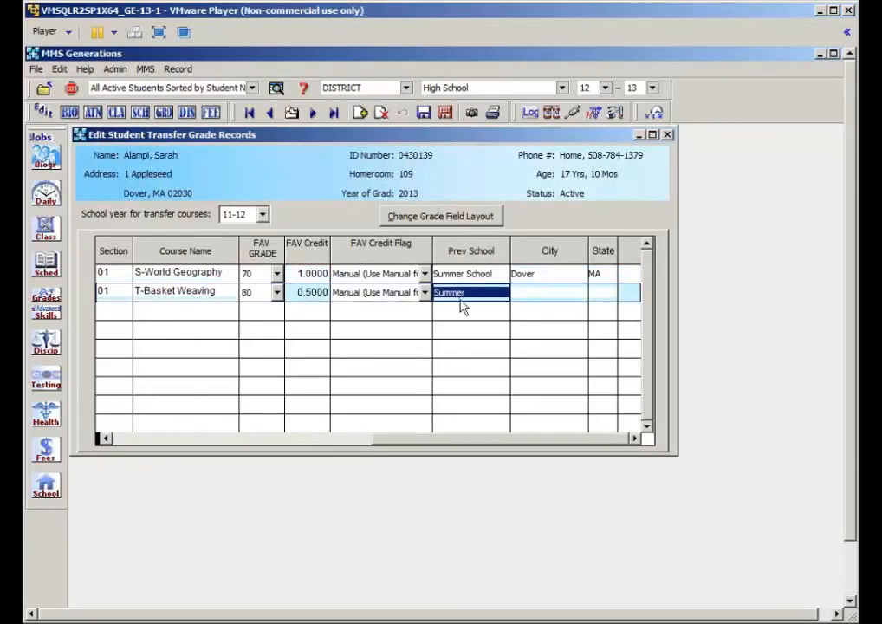
pyautogui.hotkey('ctrl', 'v')
# - Copy the city Dover from S-World Geography into T-Basket Weaving and set its state to MA
pyautogui.click(522, 274)
pyautogui.doubleClick(522, 274)
pyautogui.hotkey('ctrl', 'c')
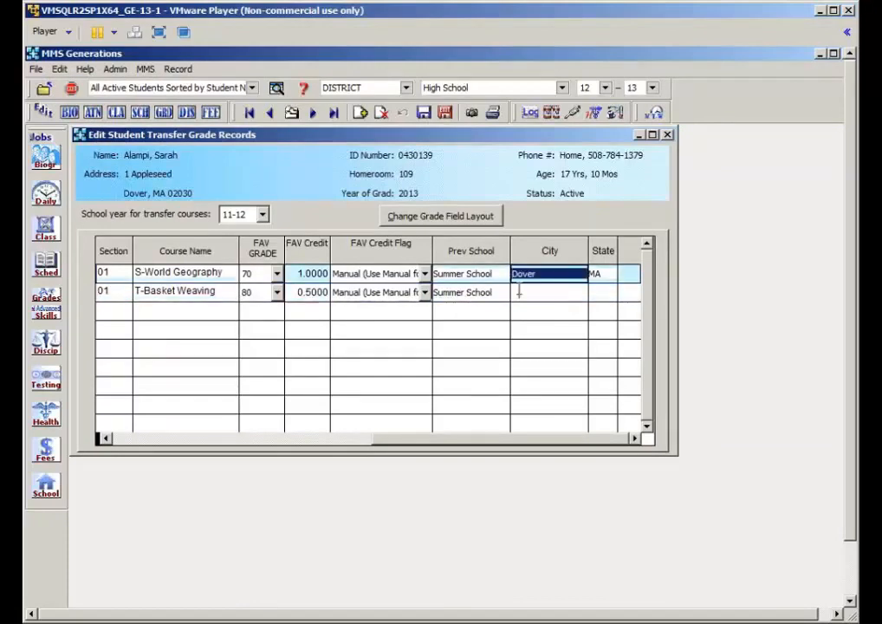
pyautogui.click(518, 292)
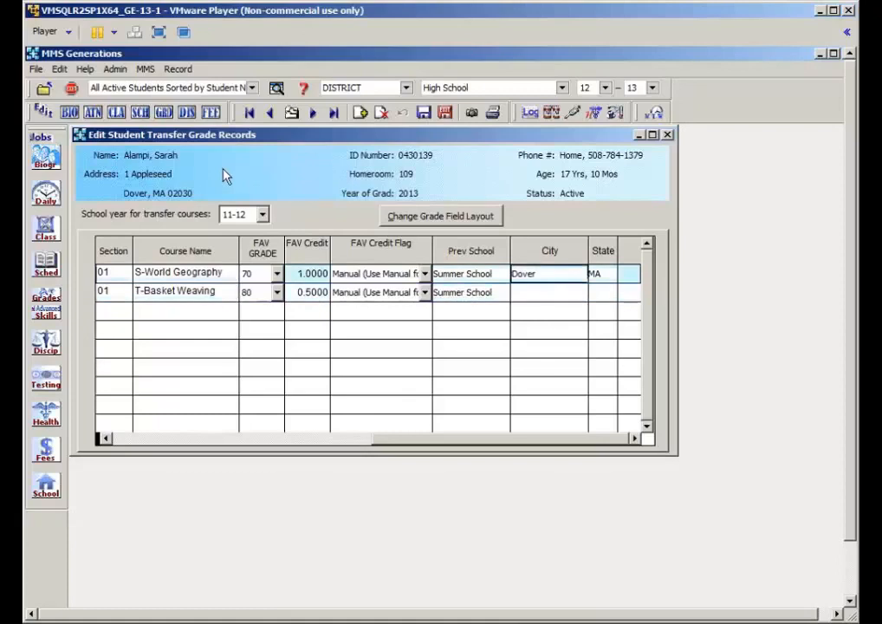
pyautogui.click(59, 68)
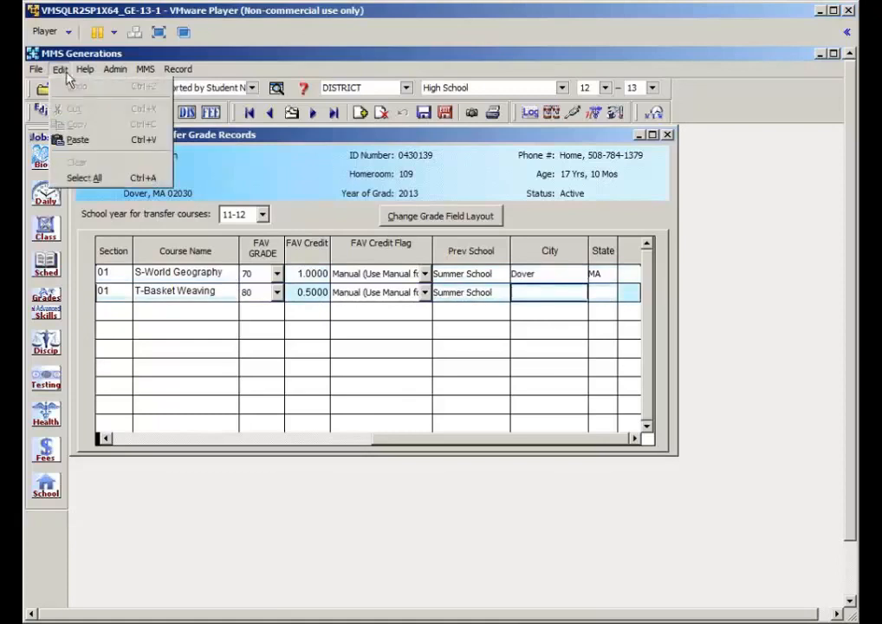
pyautogui.click(87, 139)
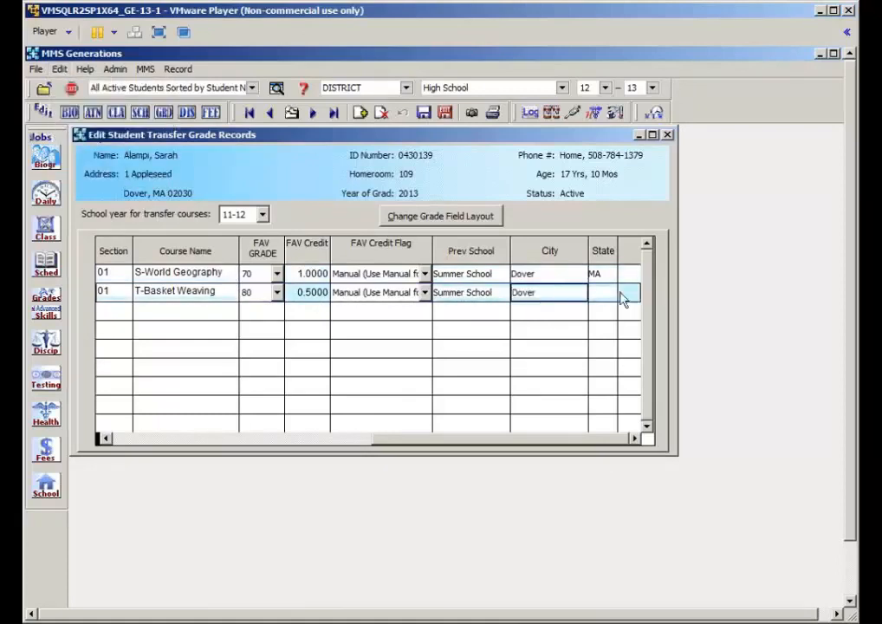
pyautogui.click(596, 292)
pyautogui.write('MA')
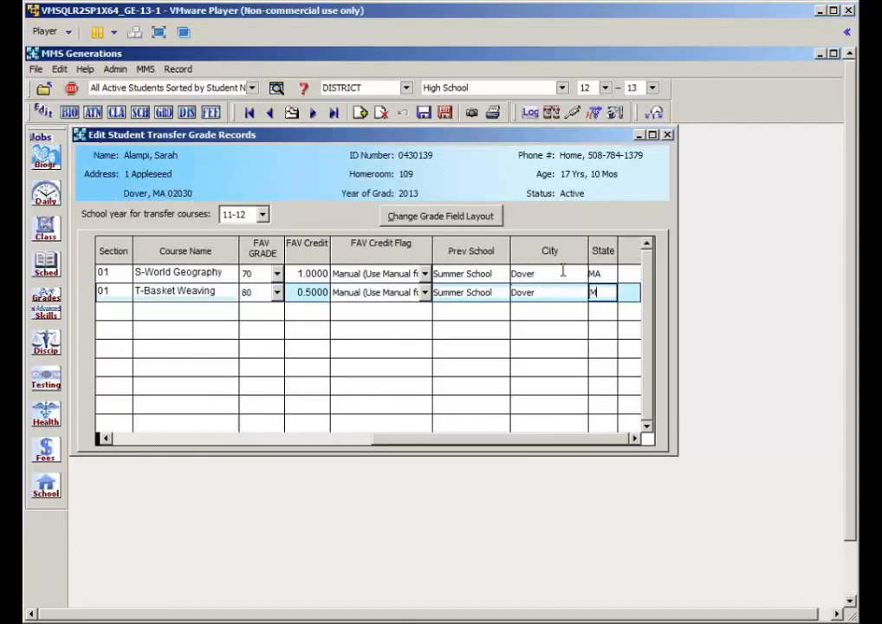